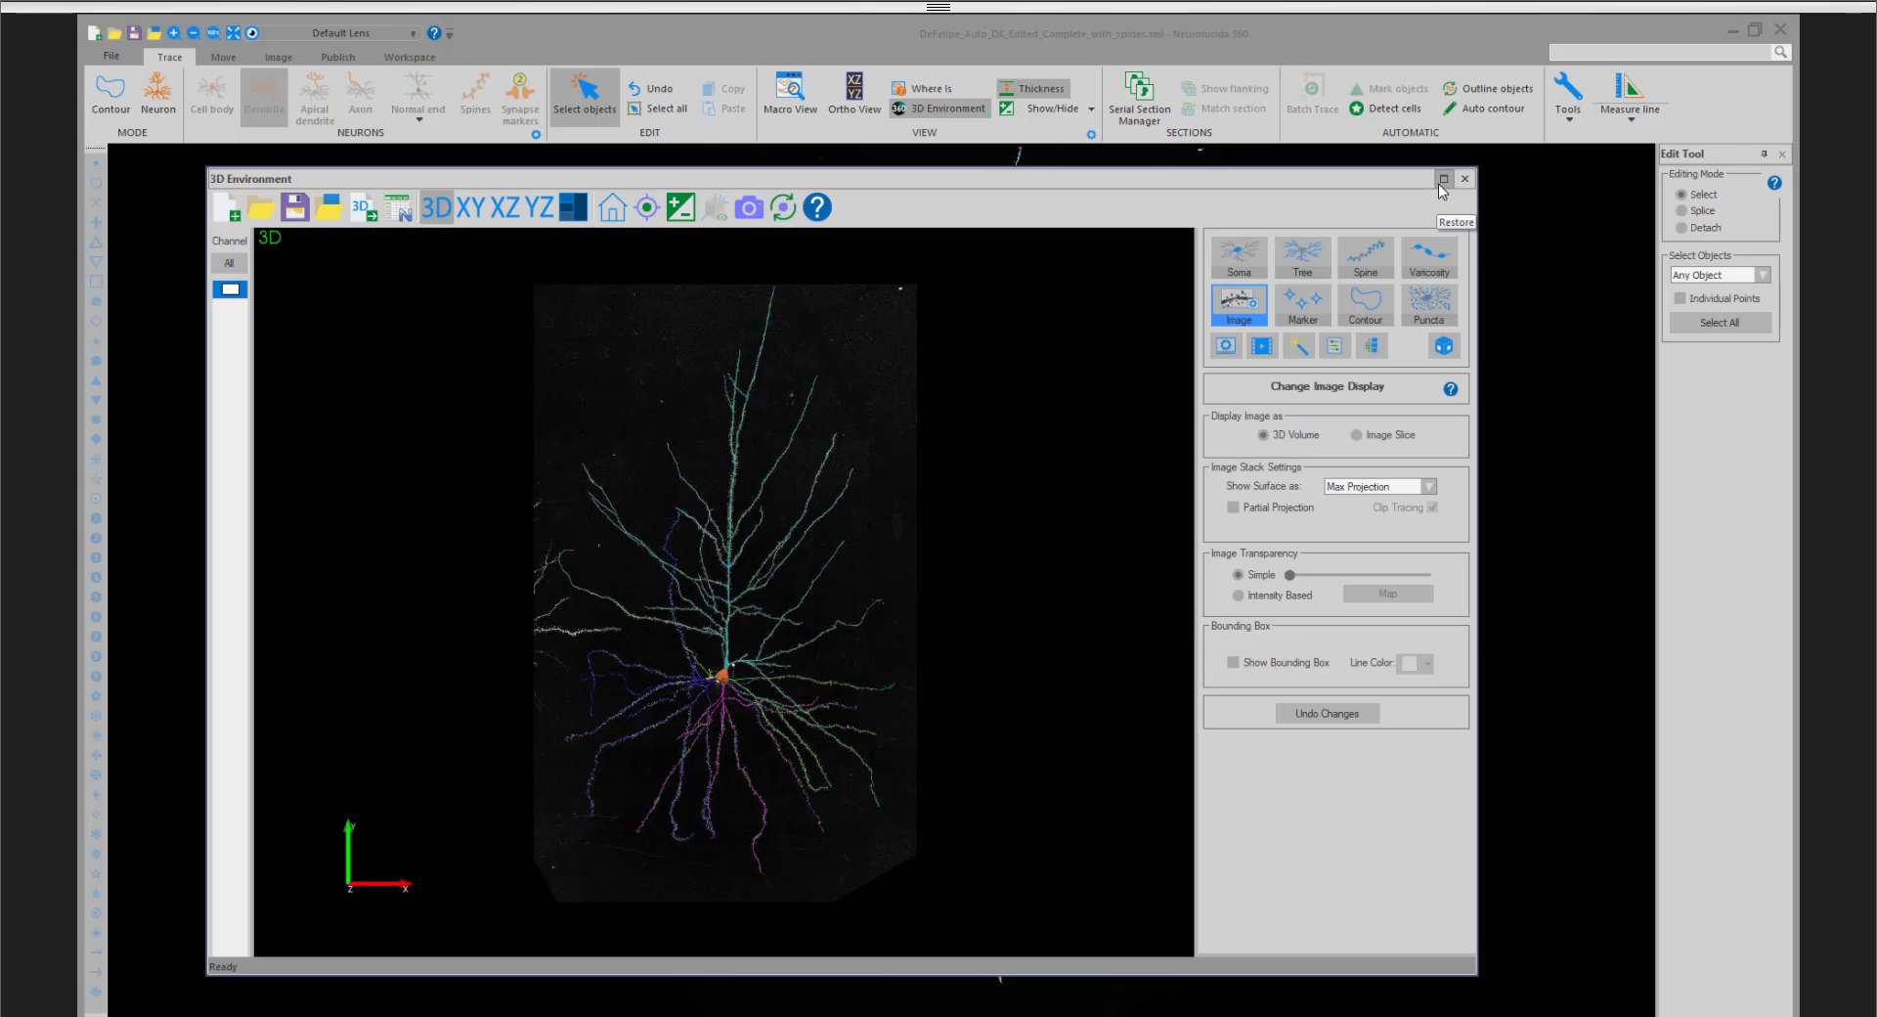
- Maximize the 3D Environment window and enlarge the traced neuron in the 3D view
click(1442, 181)
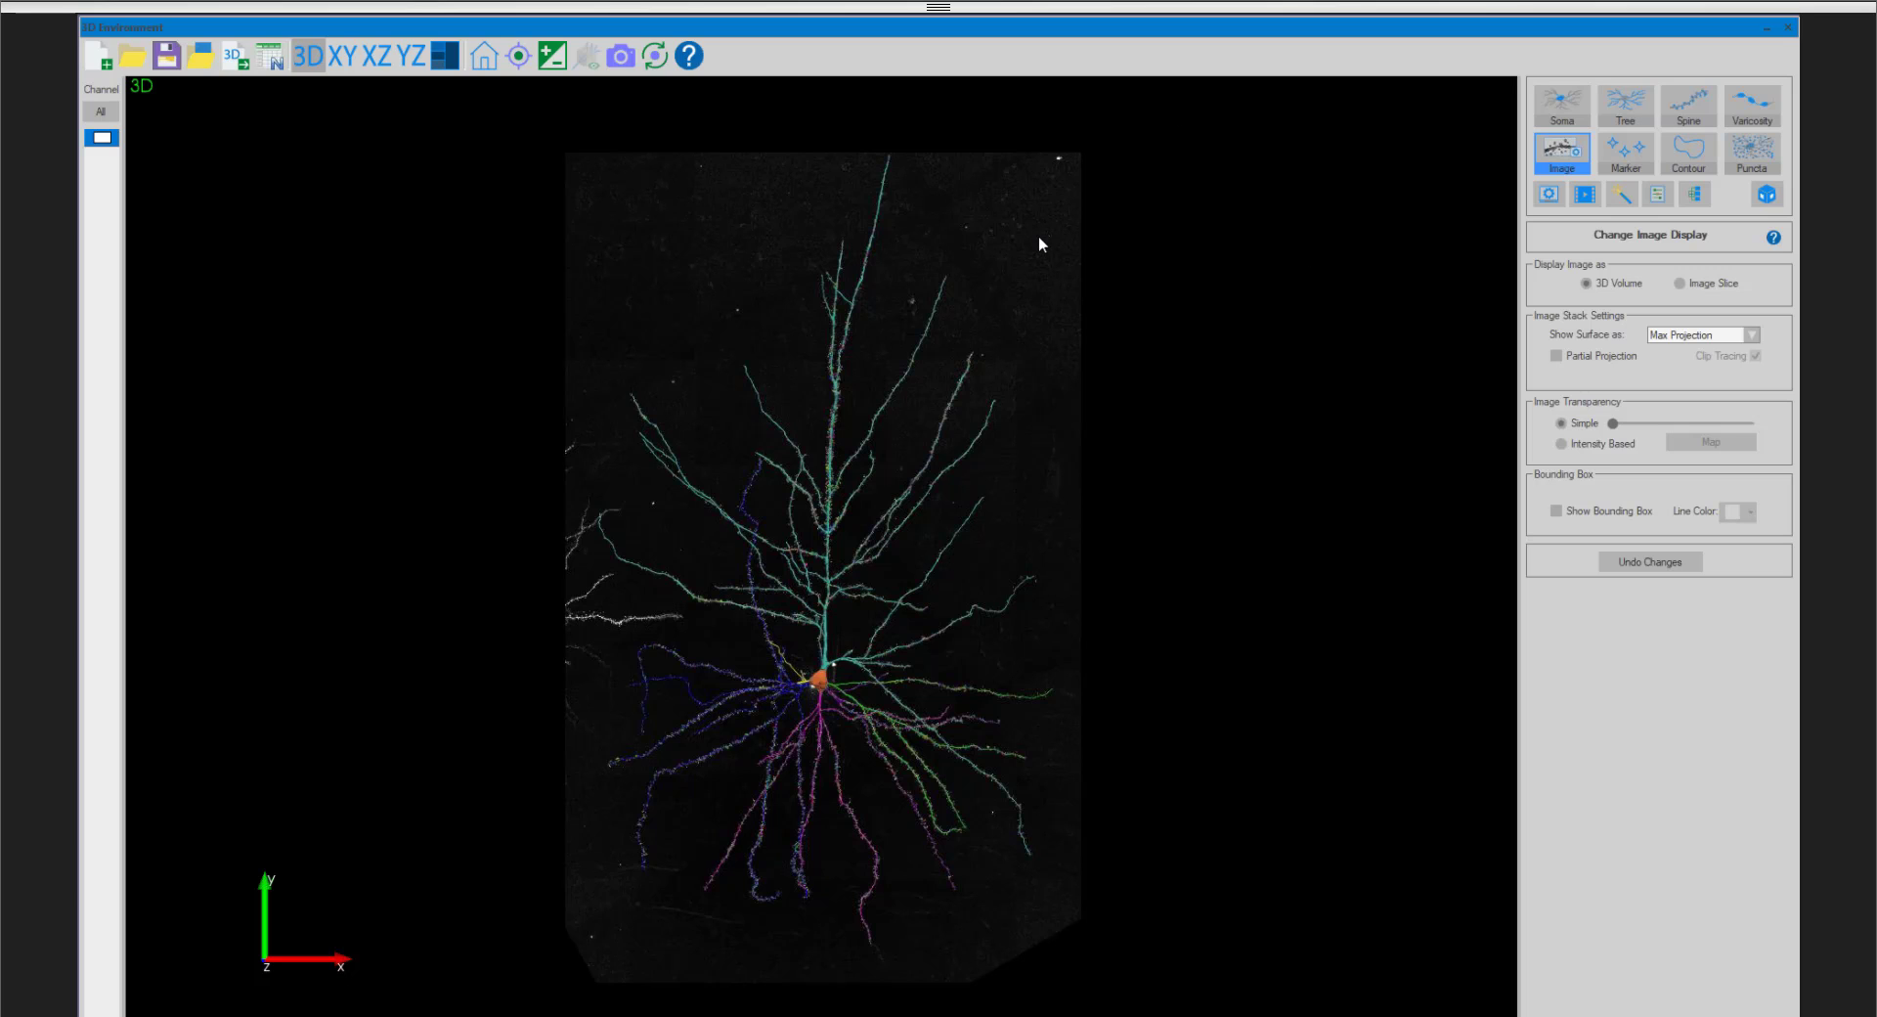
scroll(1040, 242, up, 2)
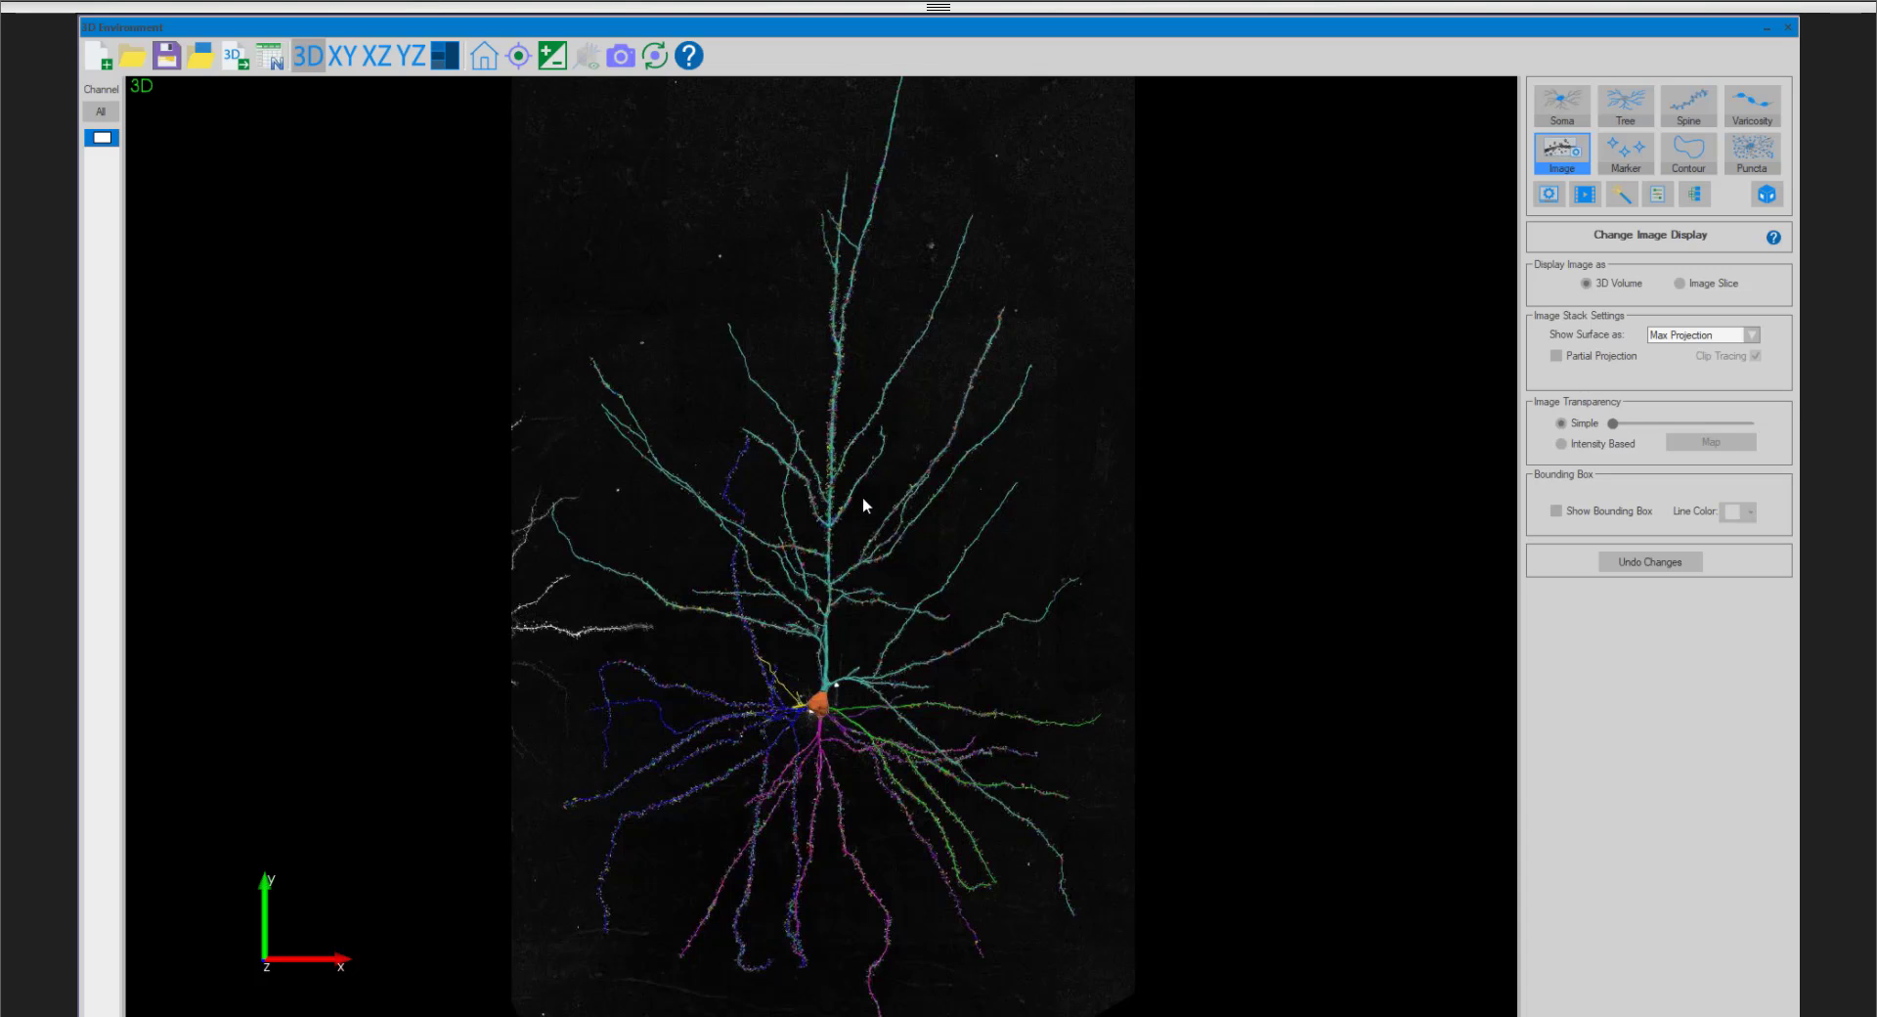
mouse_move(831, 489)
mouse_down()
mouse_move(839, 442)
mouse_move(831, 471)
mouse_up()
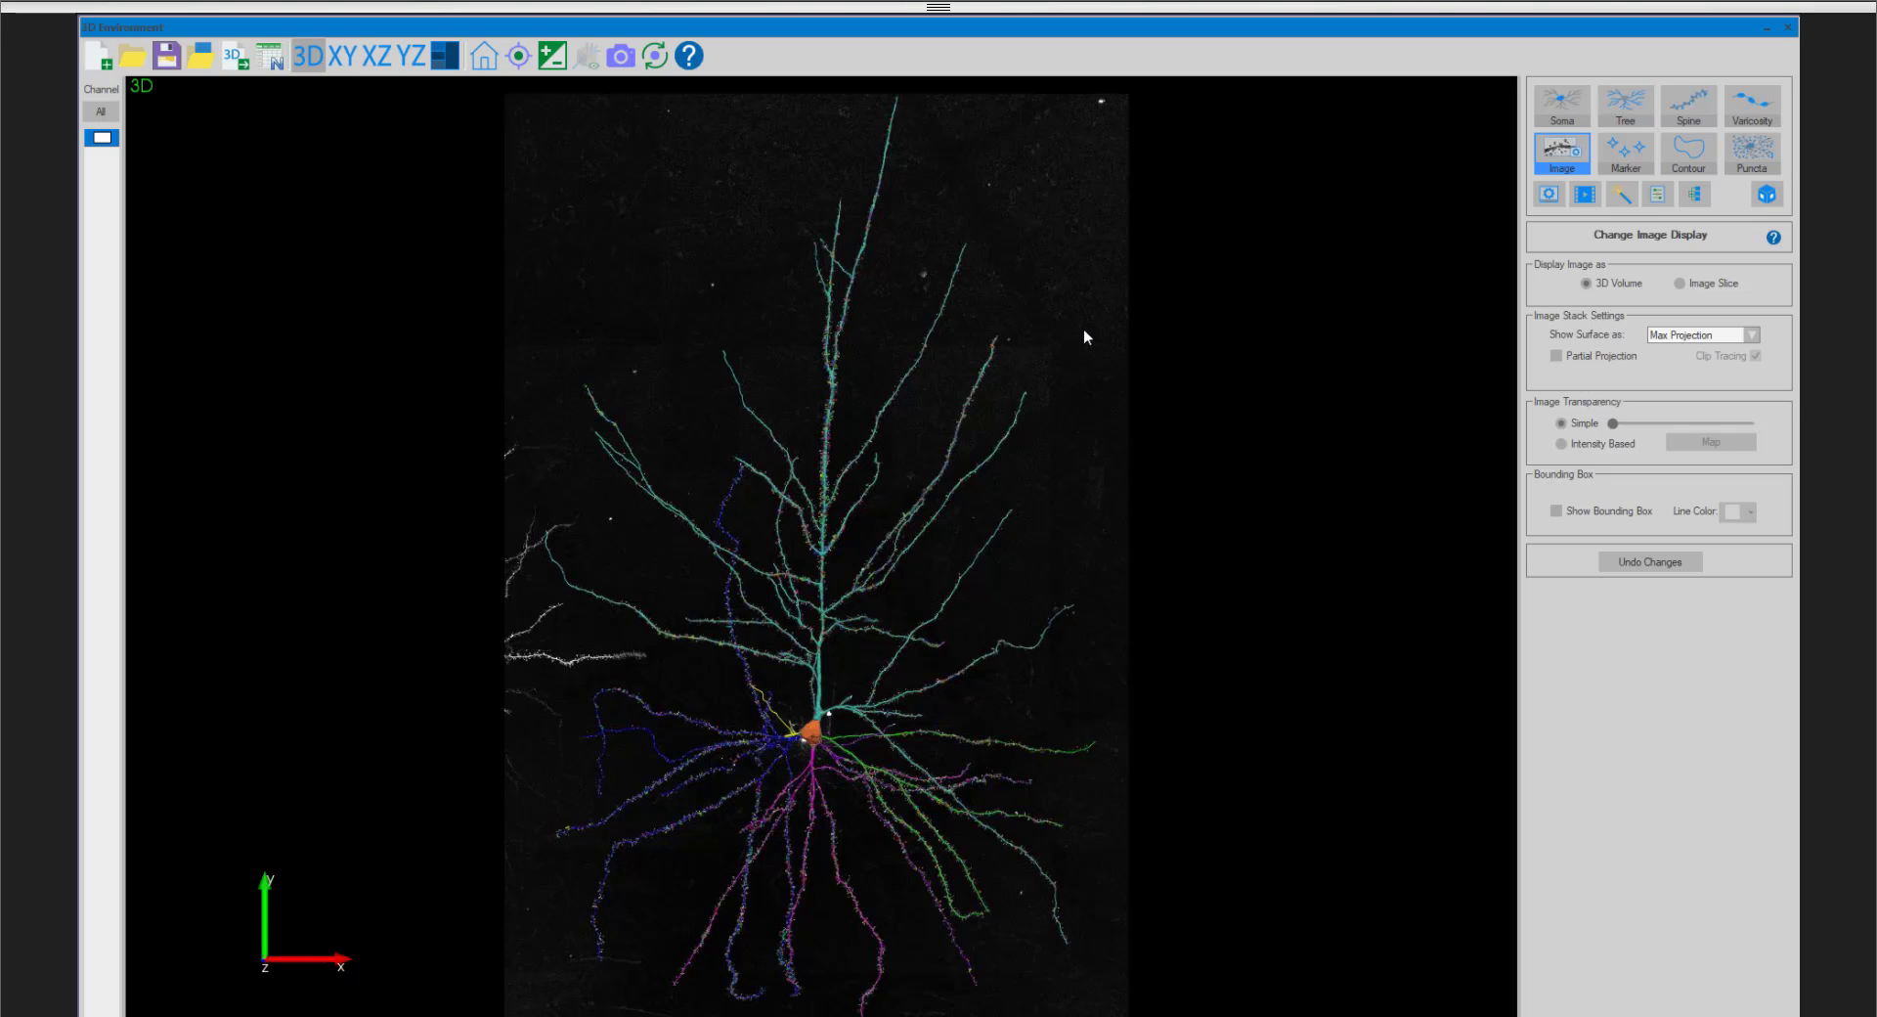
- Apply post-processing with only Smooth tree branches enabled, turning off smoothing of somas and of joins between somas and trees
click(1623, 199)
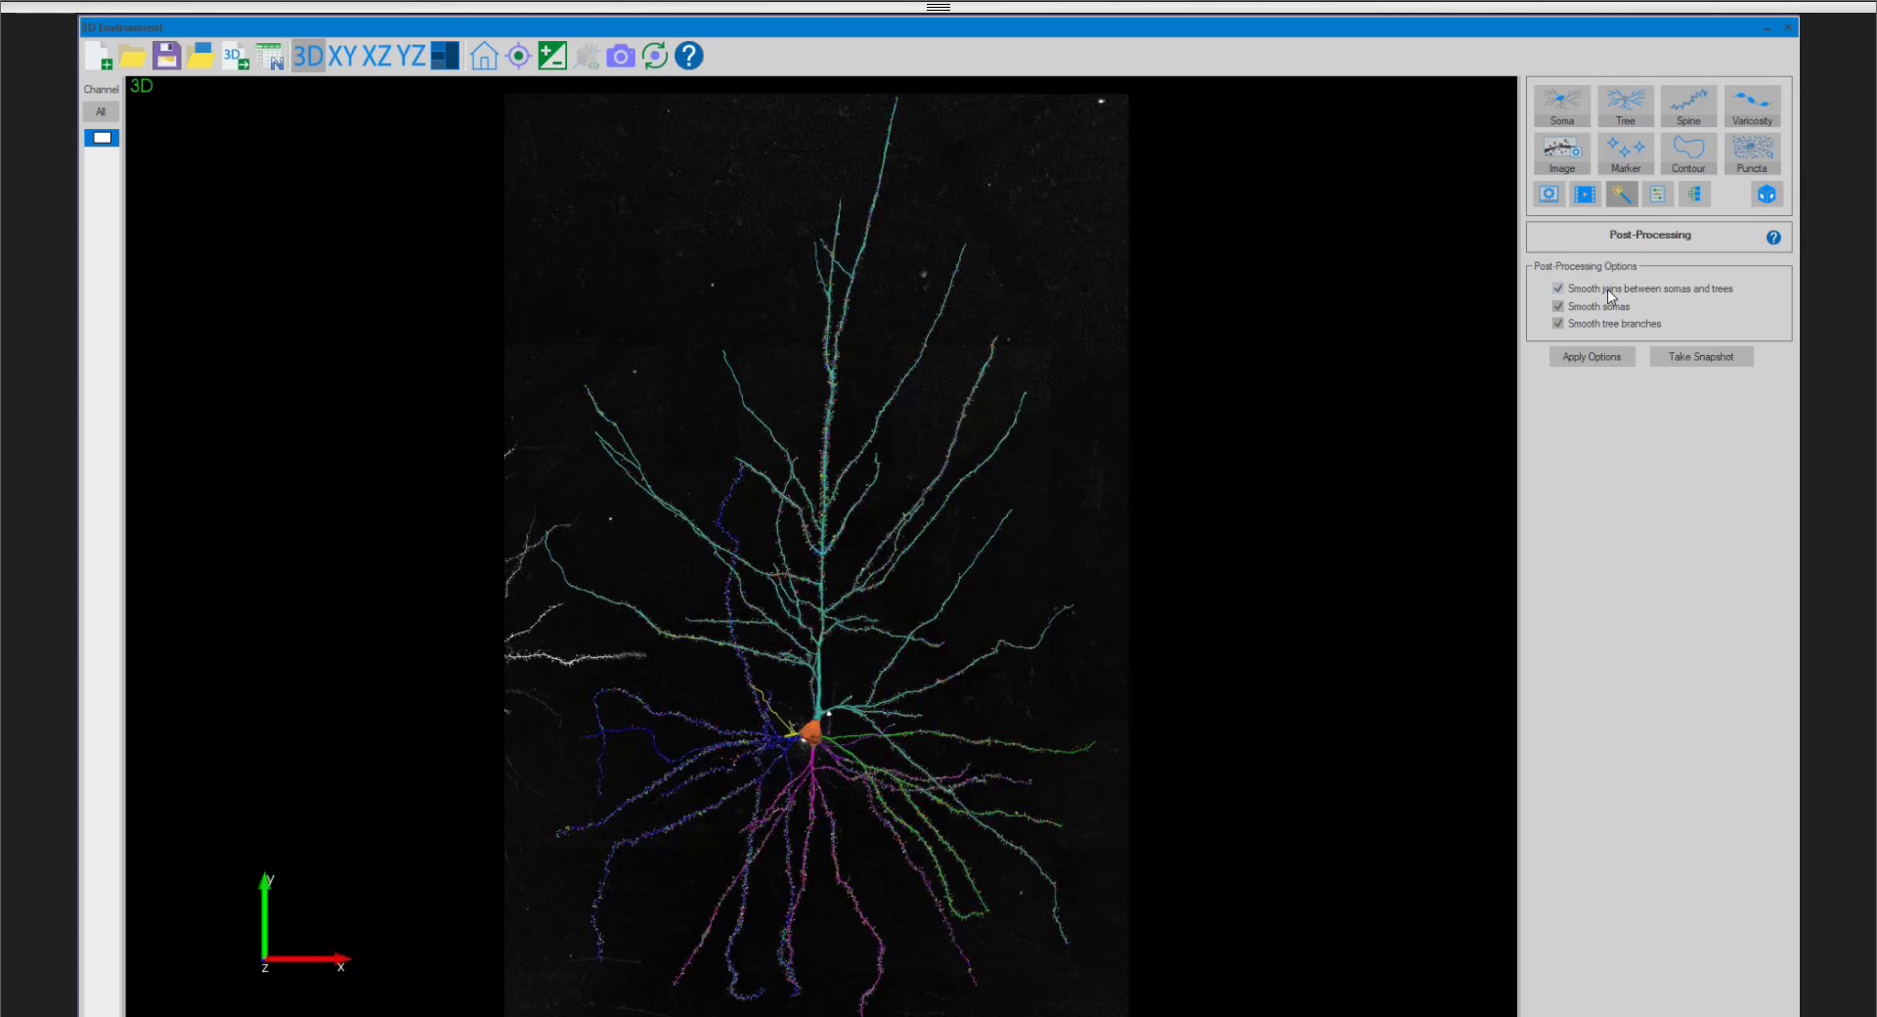
click(1608, 289)
click(1600, 305)
click(1598, 324)
scroll(976, 609, up, 6)
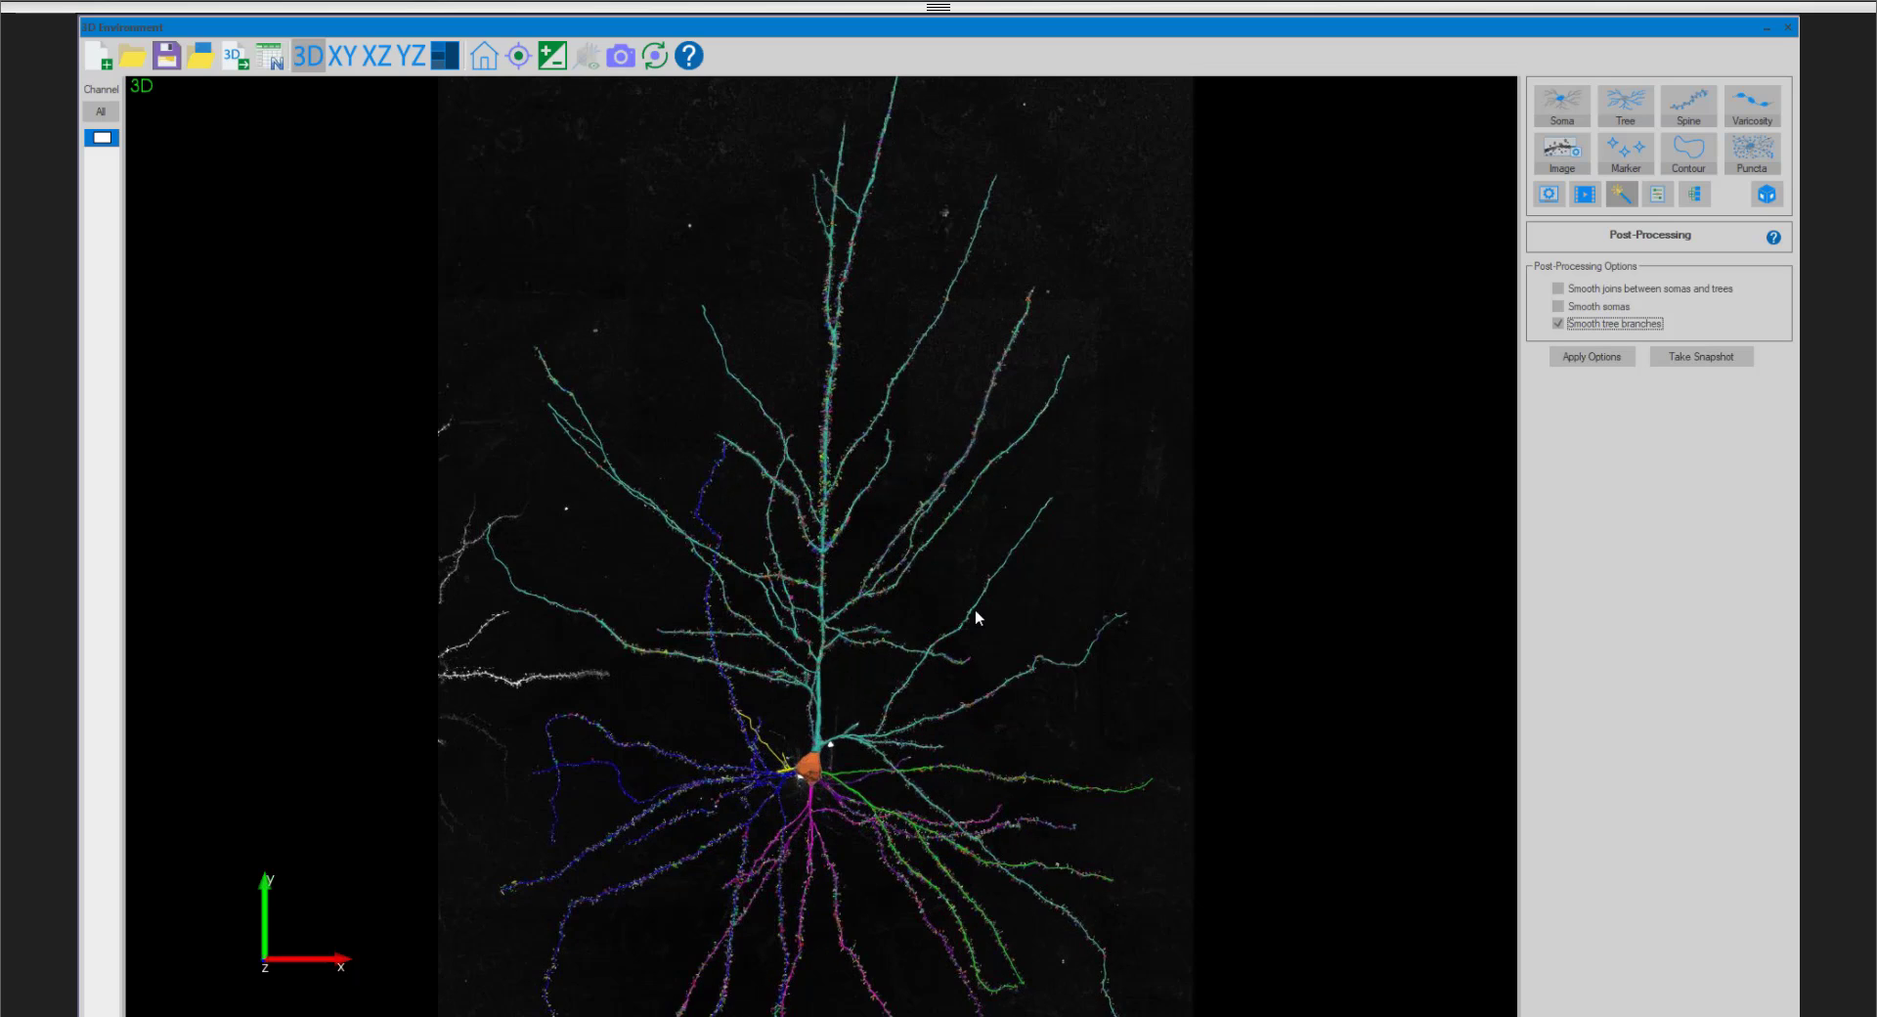
scroll(905, 491, up, 4)
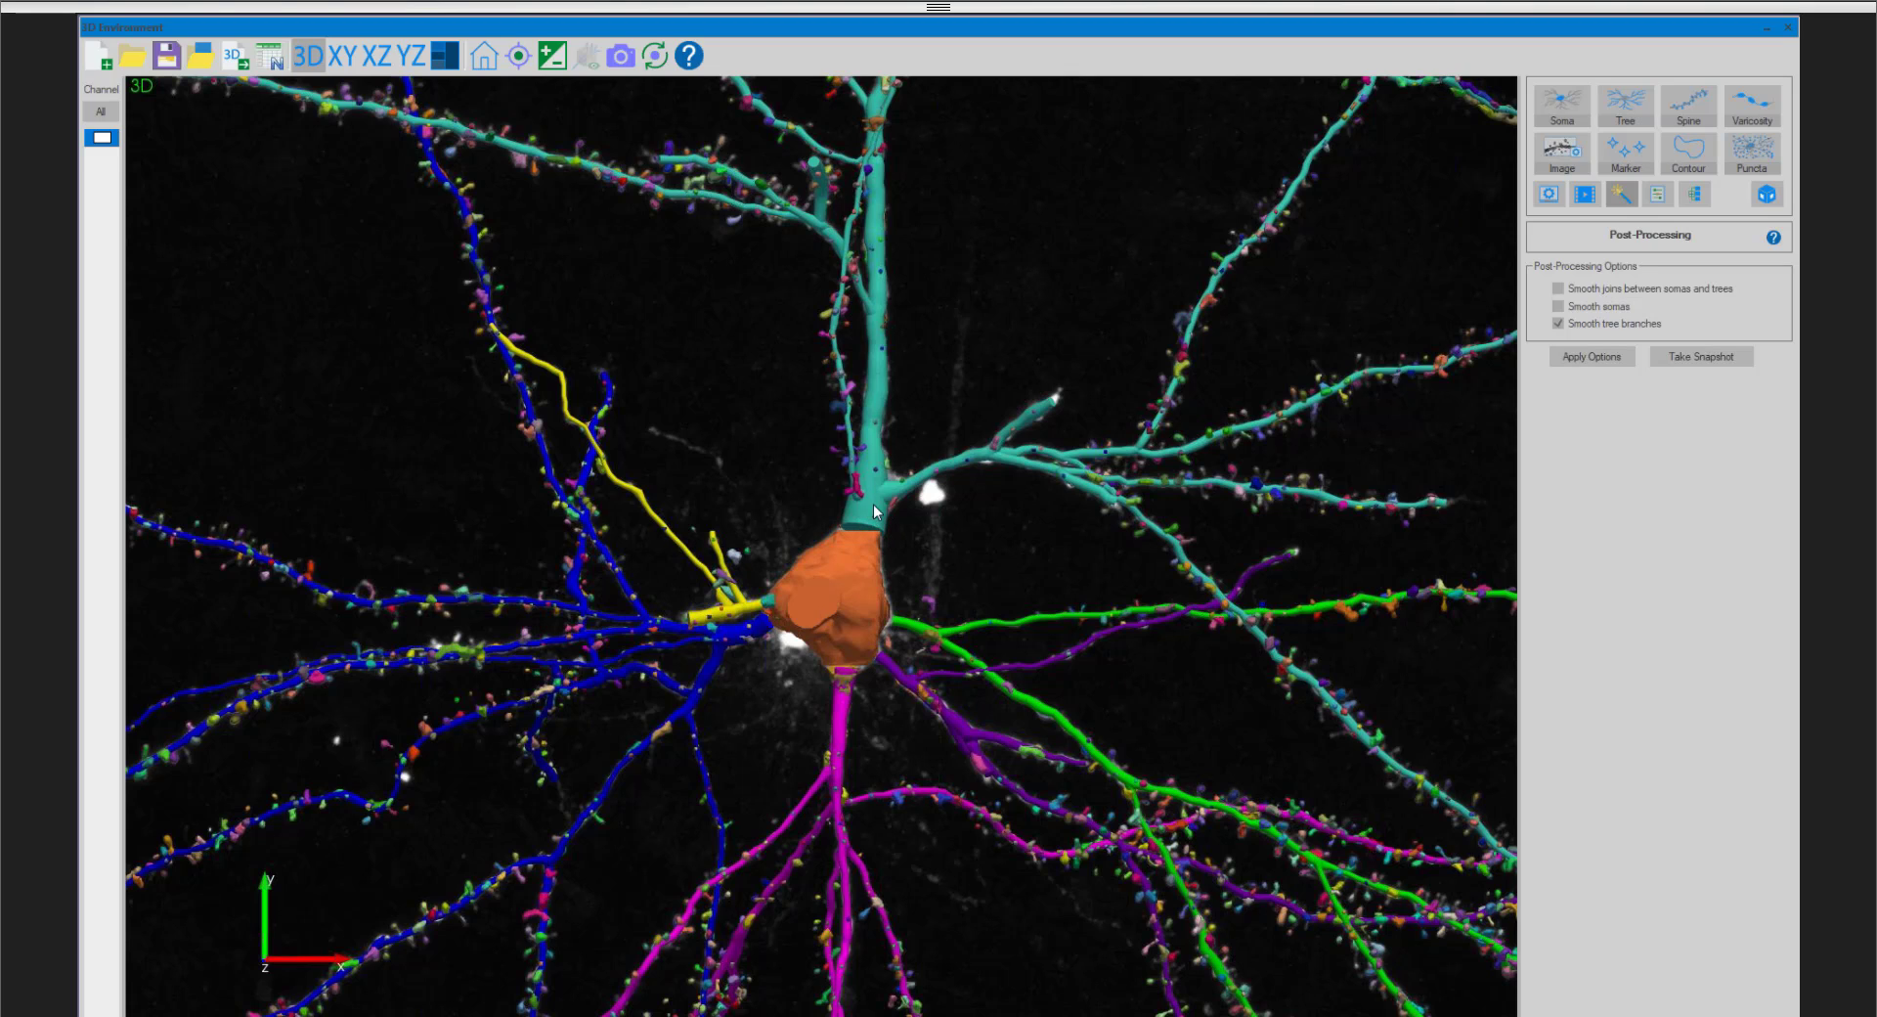
click(1592, 358)
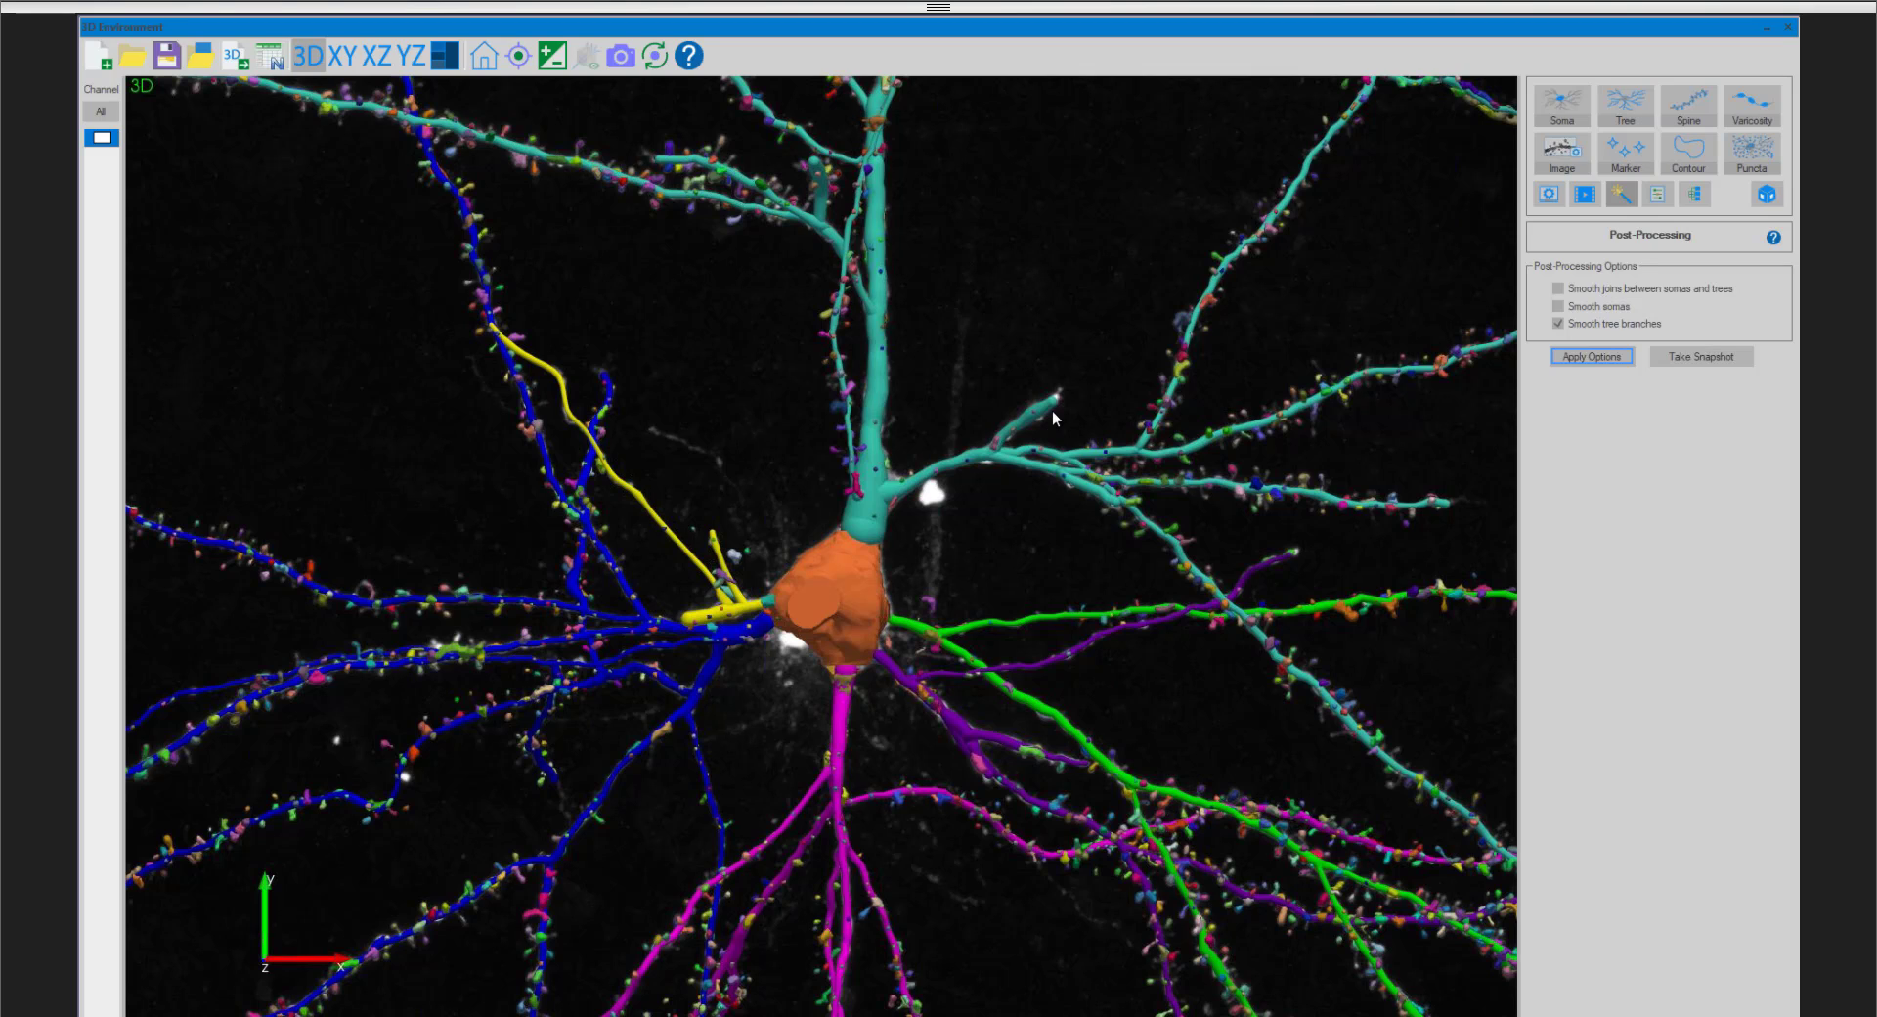
- Add Smooth somas to the post-processing, apply it, and inspect the cell body's surface up close
click(1608, 307)
click(1612, 364)
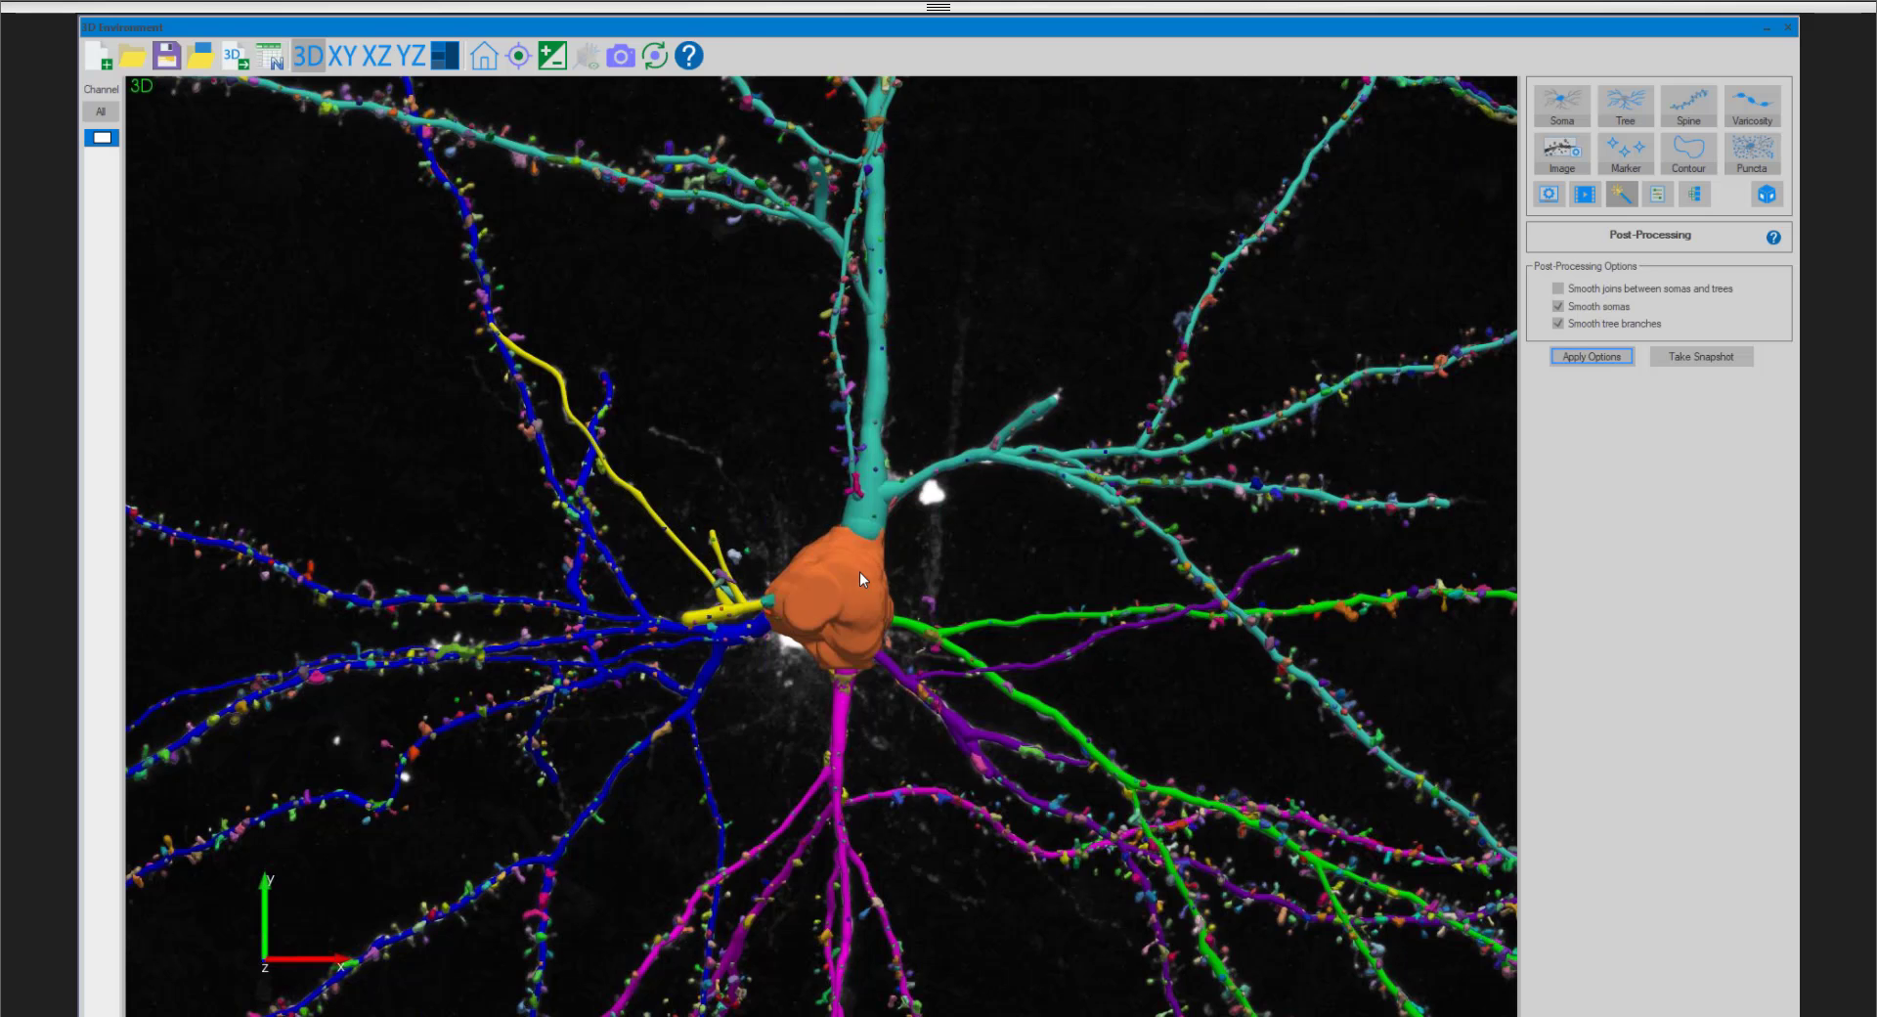
scroll(859, 571, up, 6)
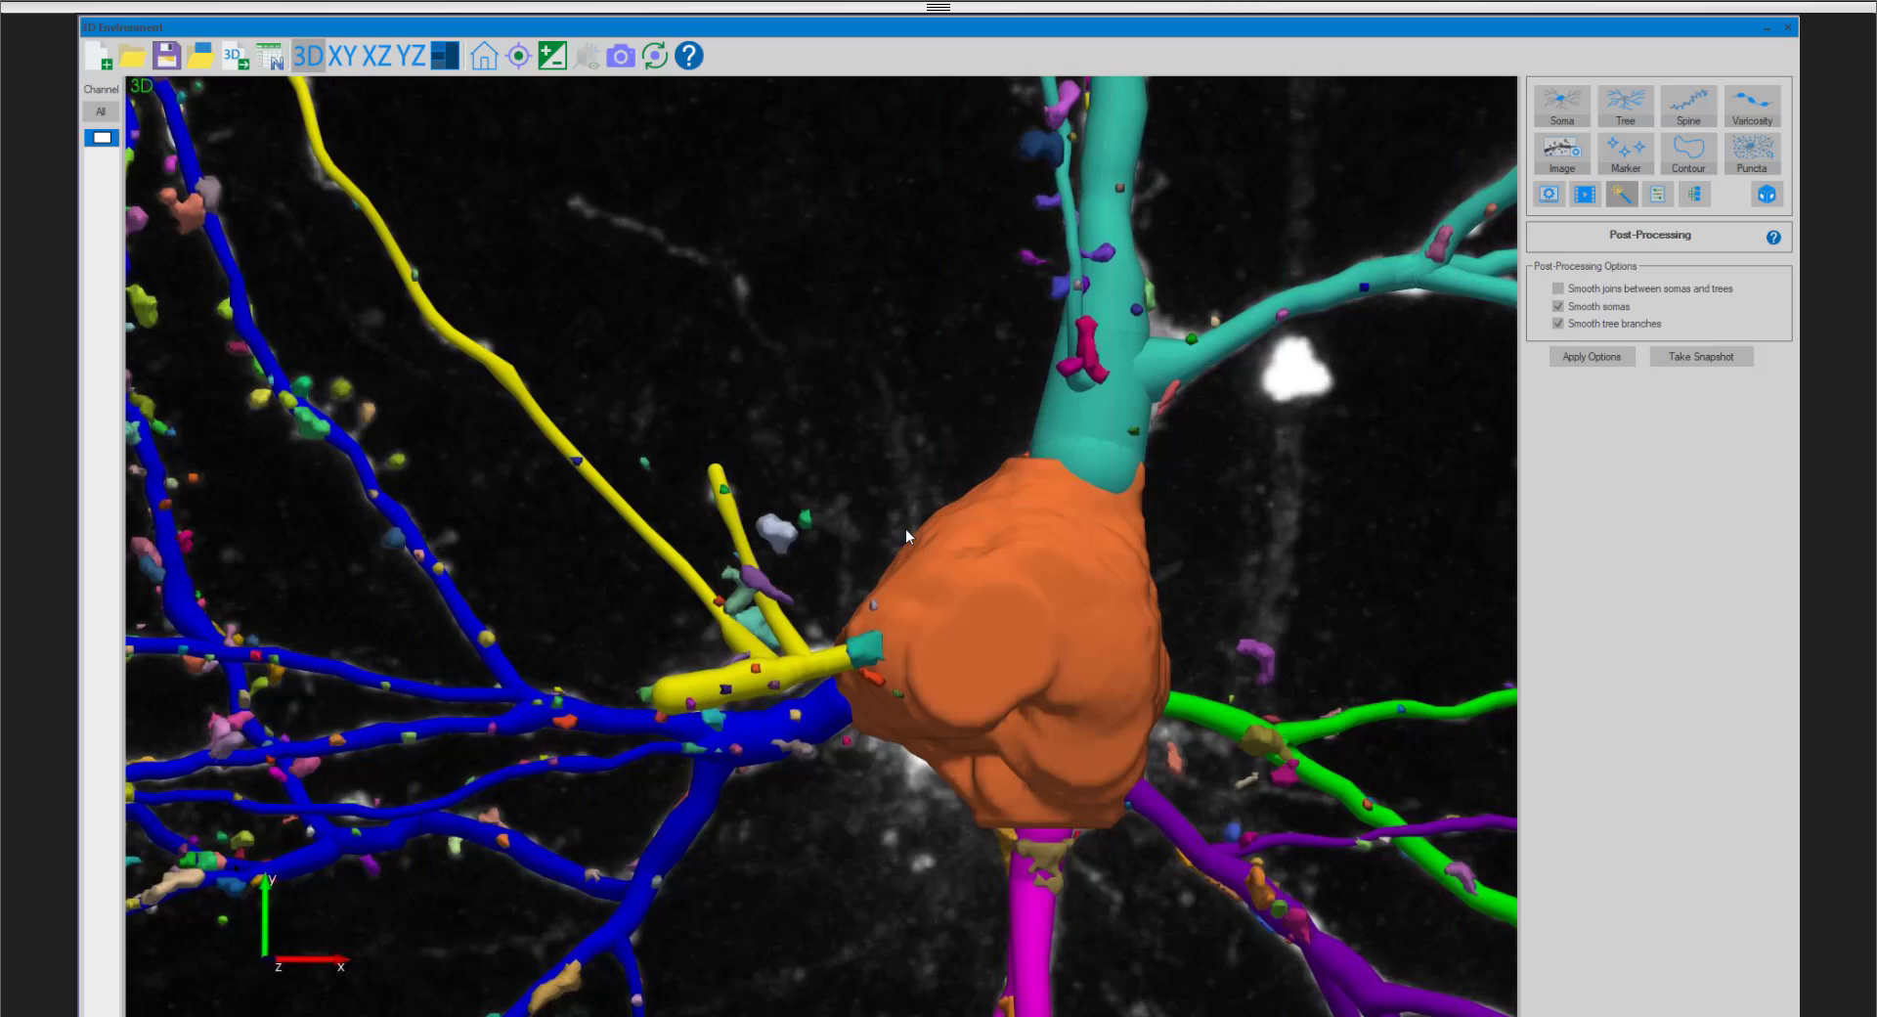
drag(905, 528, 783, 465)
scroll(782, 465, down, 3)
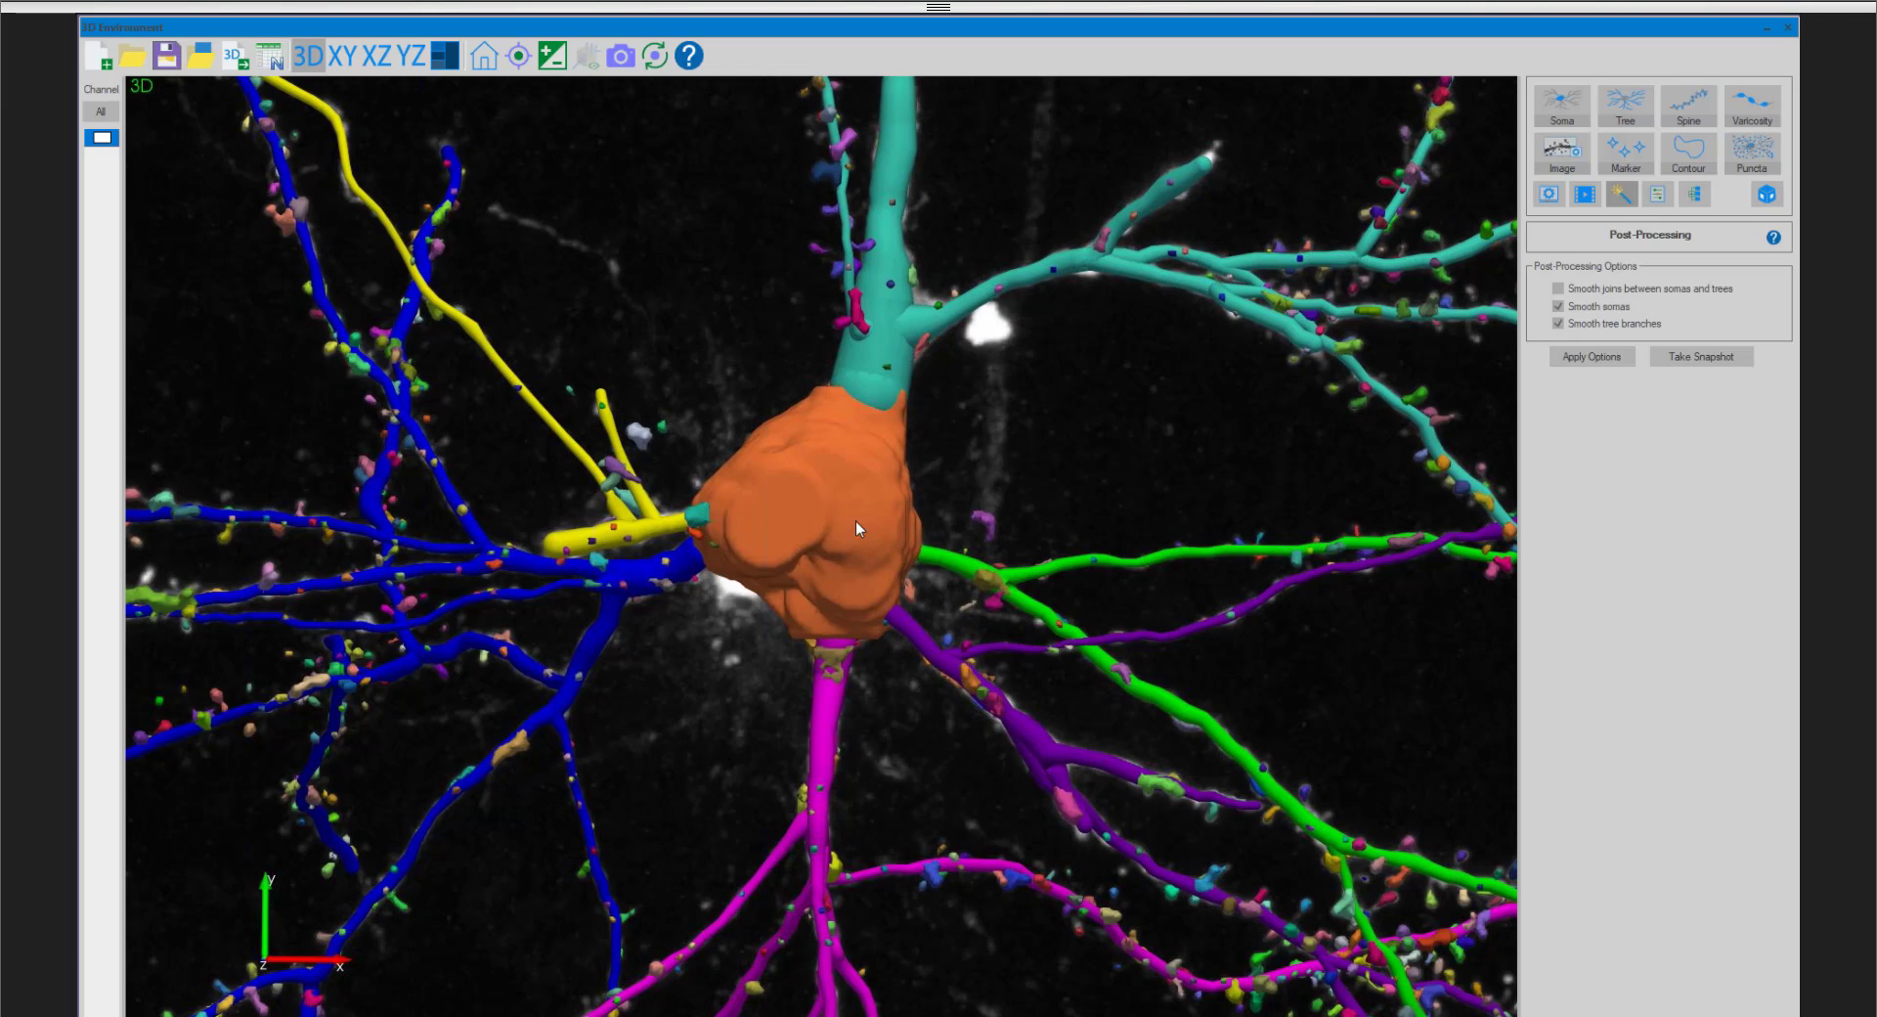
scroll(855, 520, down, 3)
drag(855, 520, 895, 519)
scroll(872, 473, down, 3)
scroll(925, 483, up, 5)
drag(984, 346, 943, 393)
- Enable Smooth joins between somas and trees as well and apply the post-processing options
click(1591, 291)
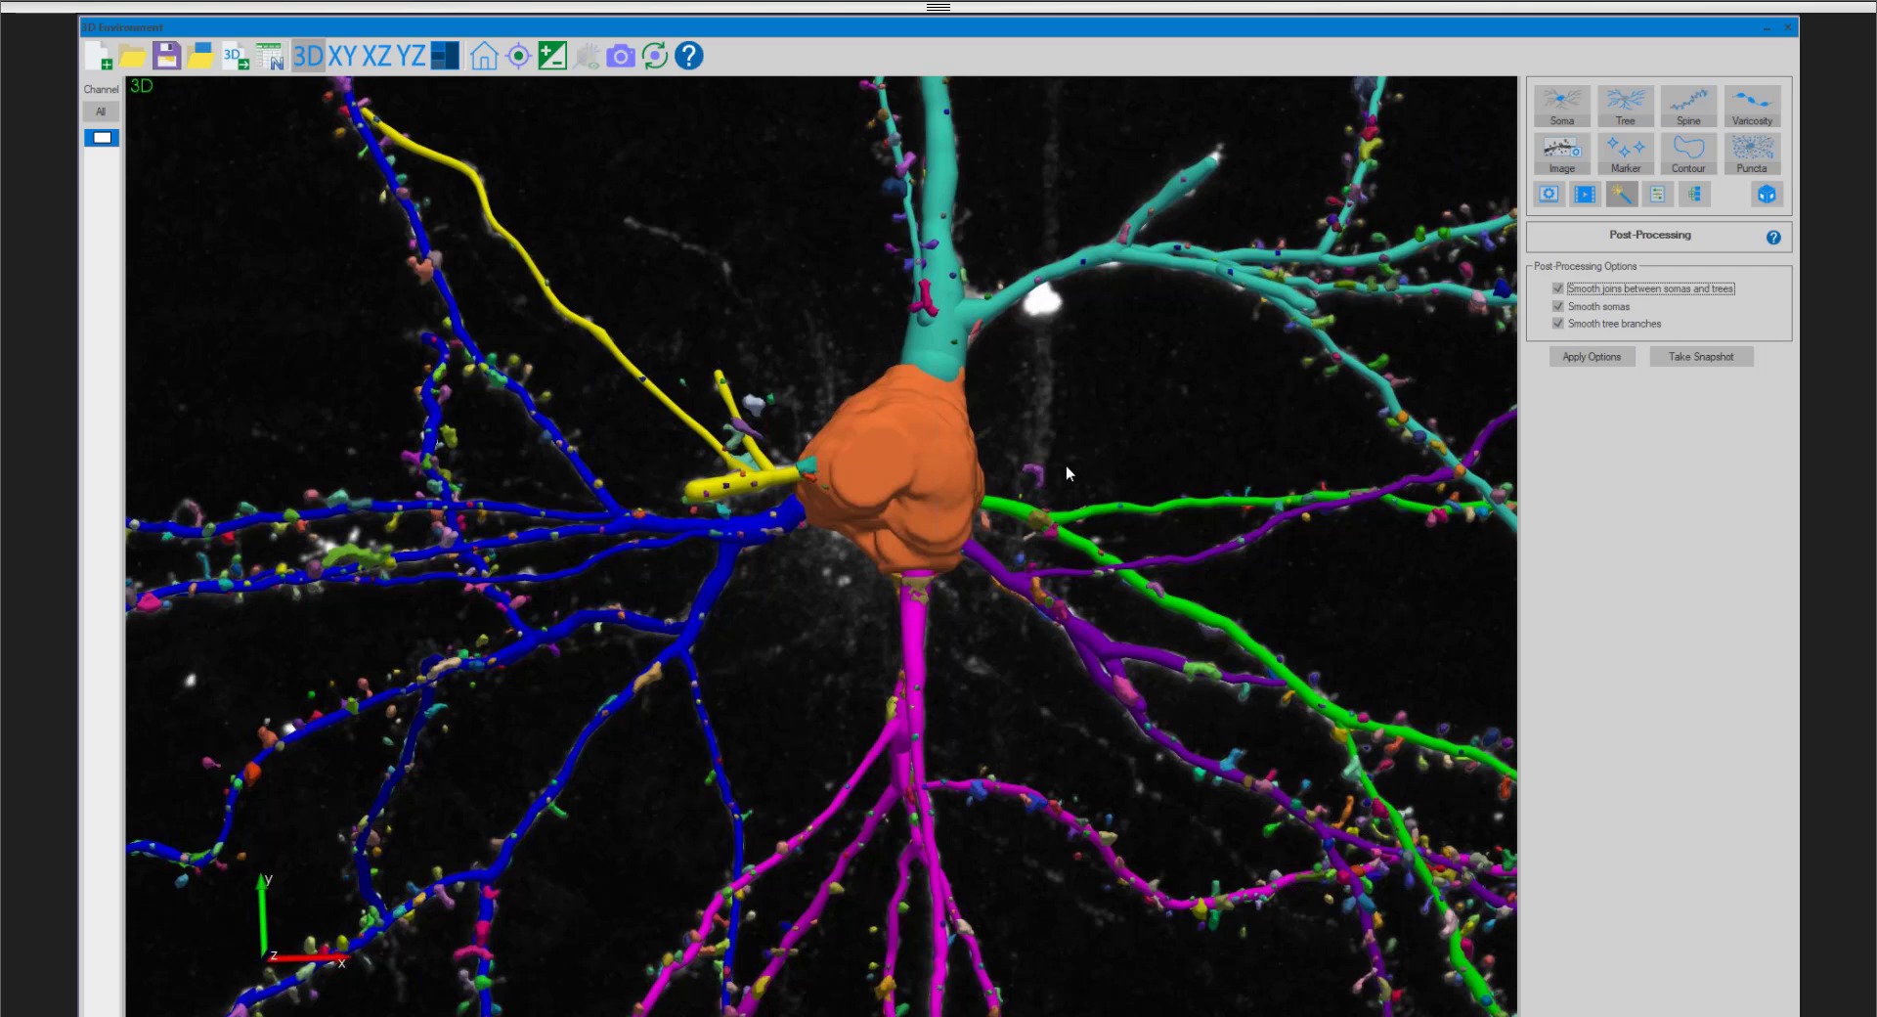
scroll(1066, 465, down, 3)
middle_drag(1041, 521, 989, 621)
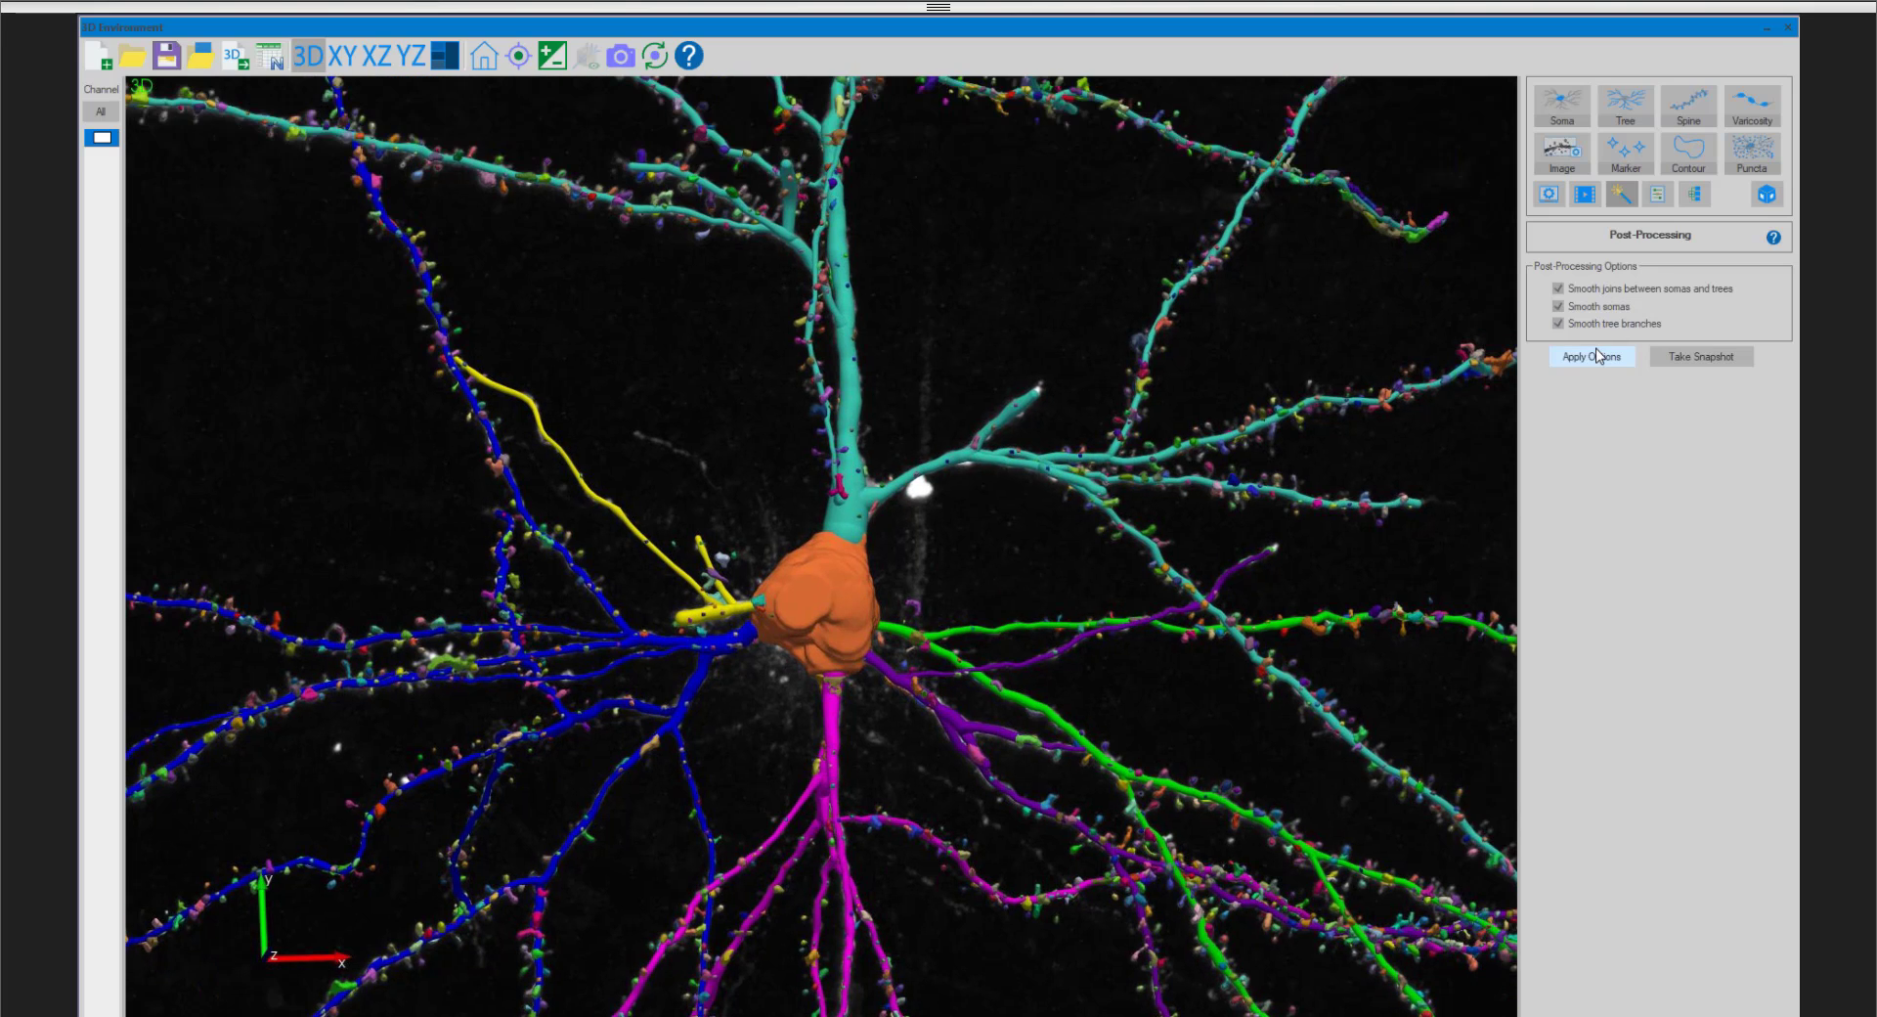
click(1597, 359)
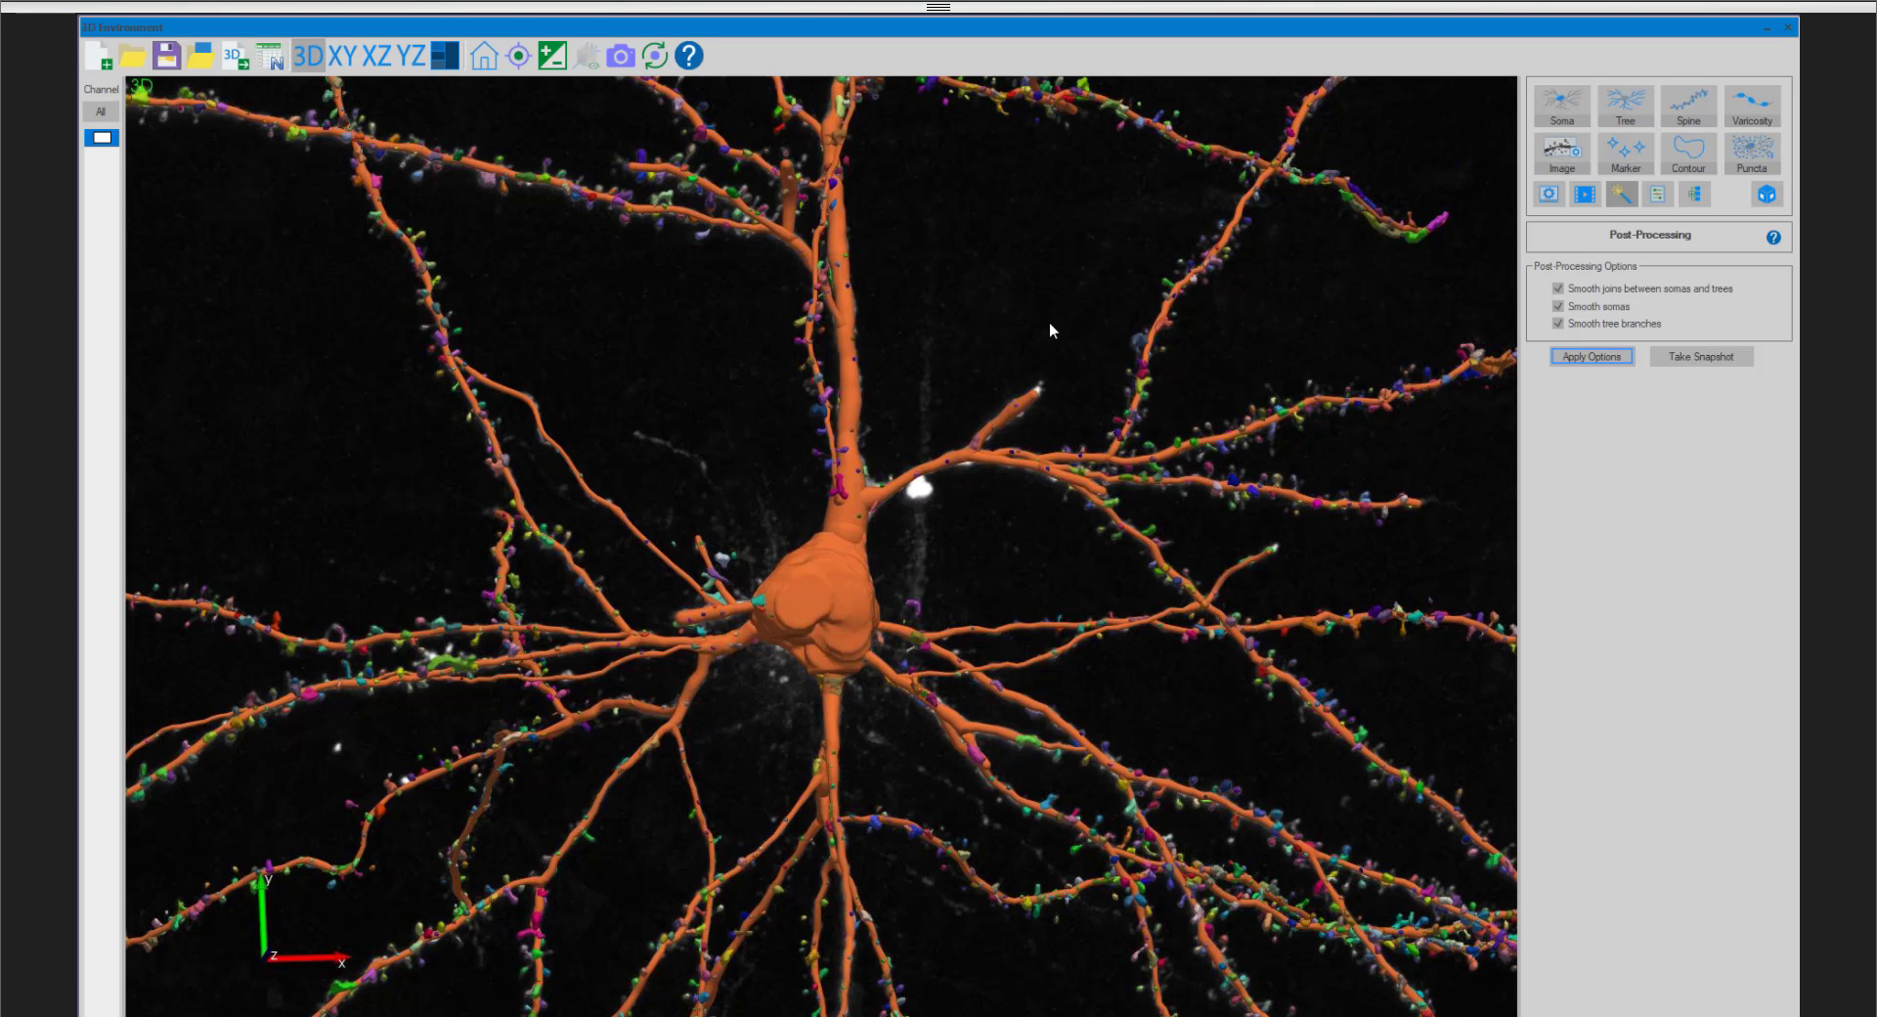
- Examine the post-processed neuron as a whole and up close where the branches meet the soma, from different angles
scroll(989, 473, up, 3)
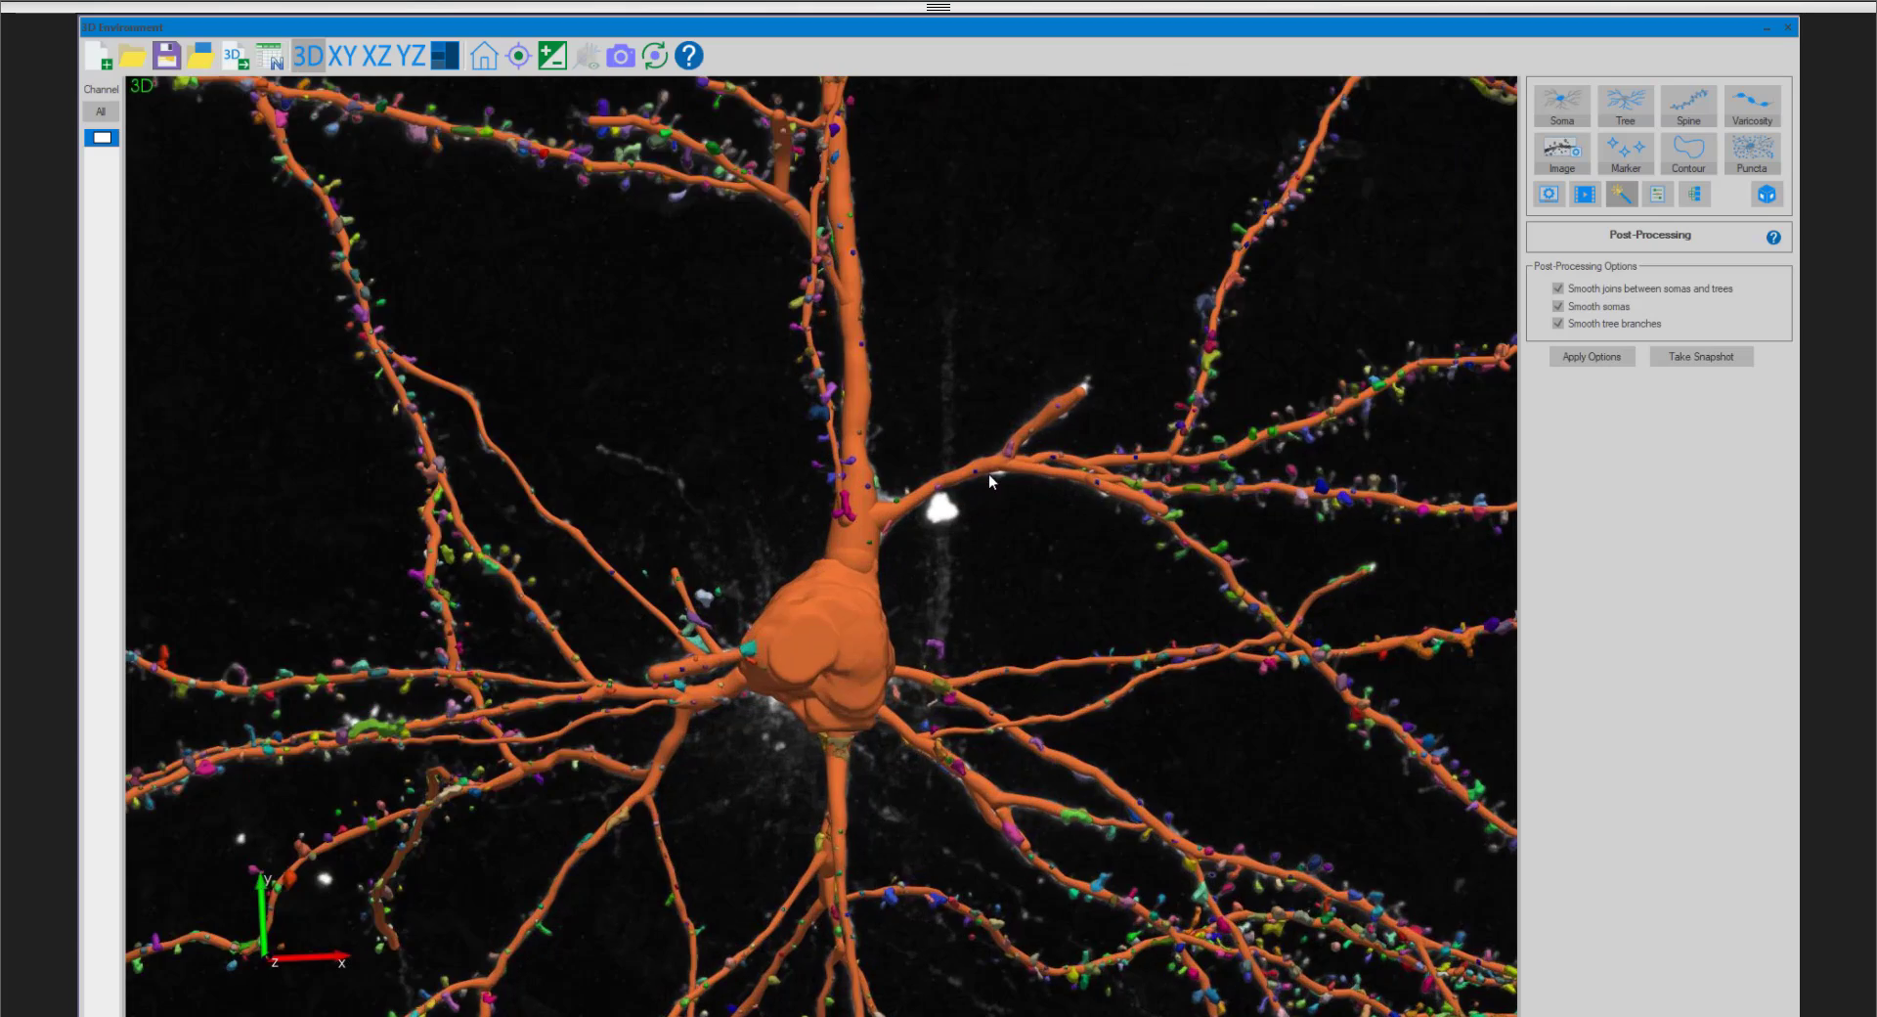
scroll(989, 473, down, 5)
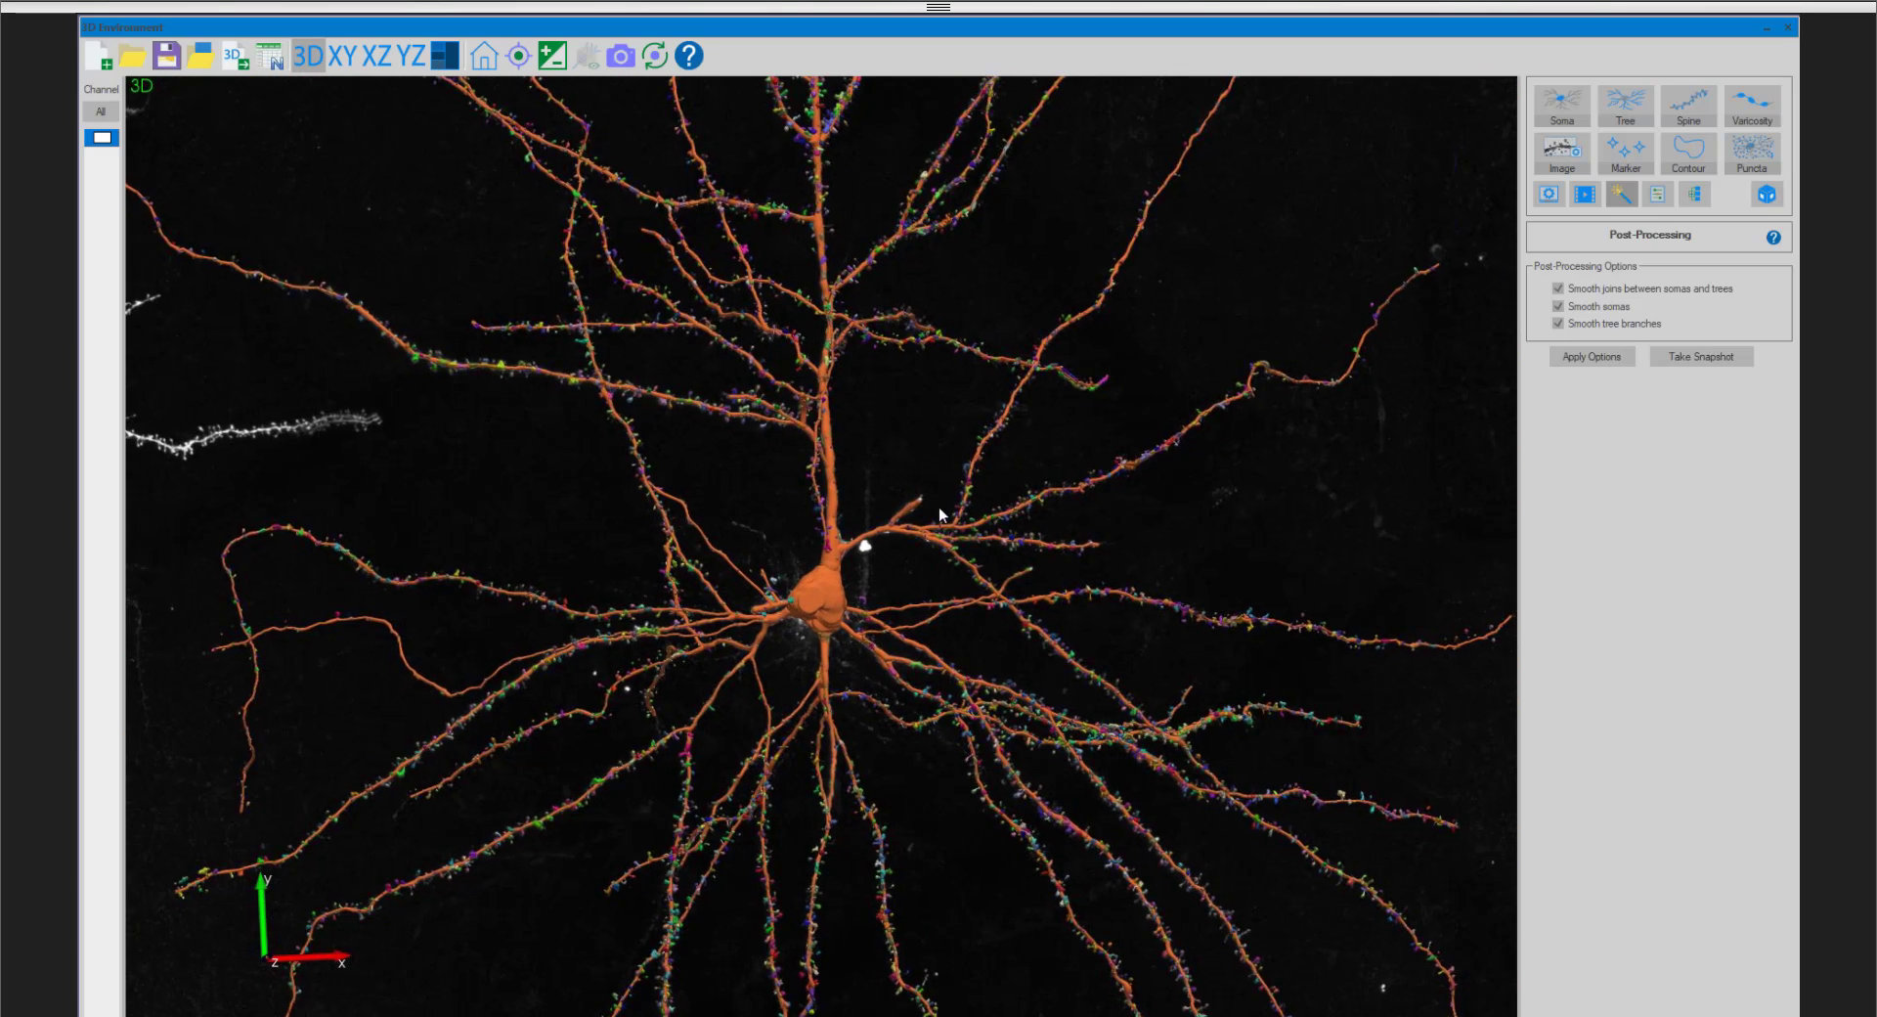
scroll(939, 506, down, 5)
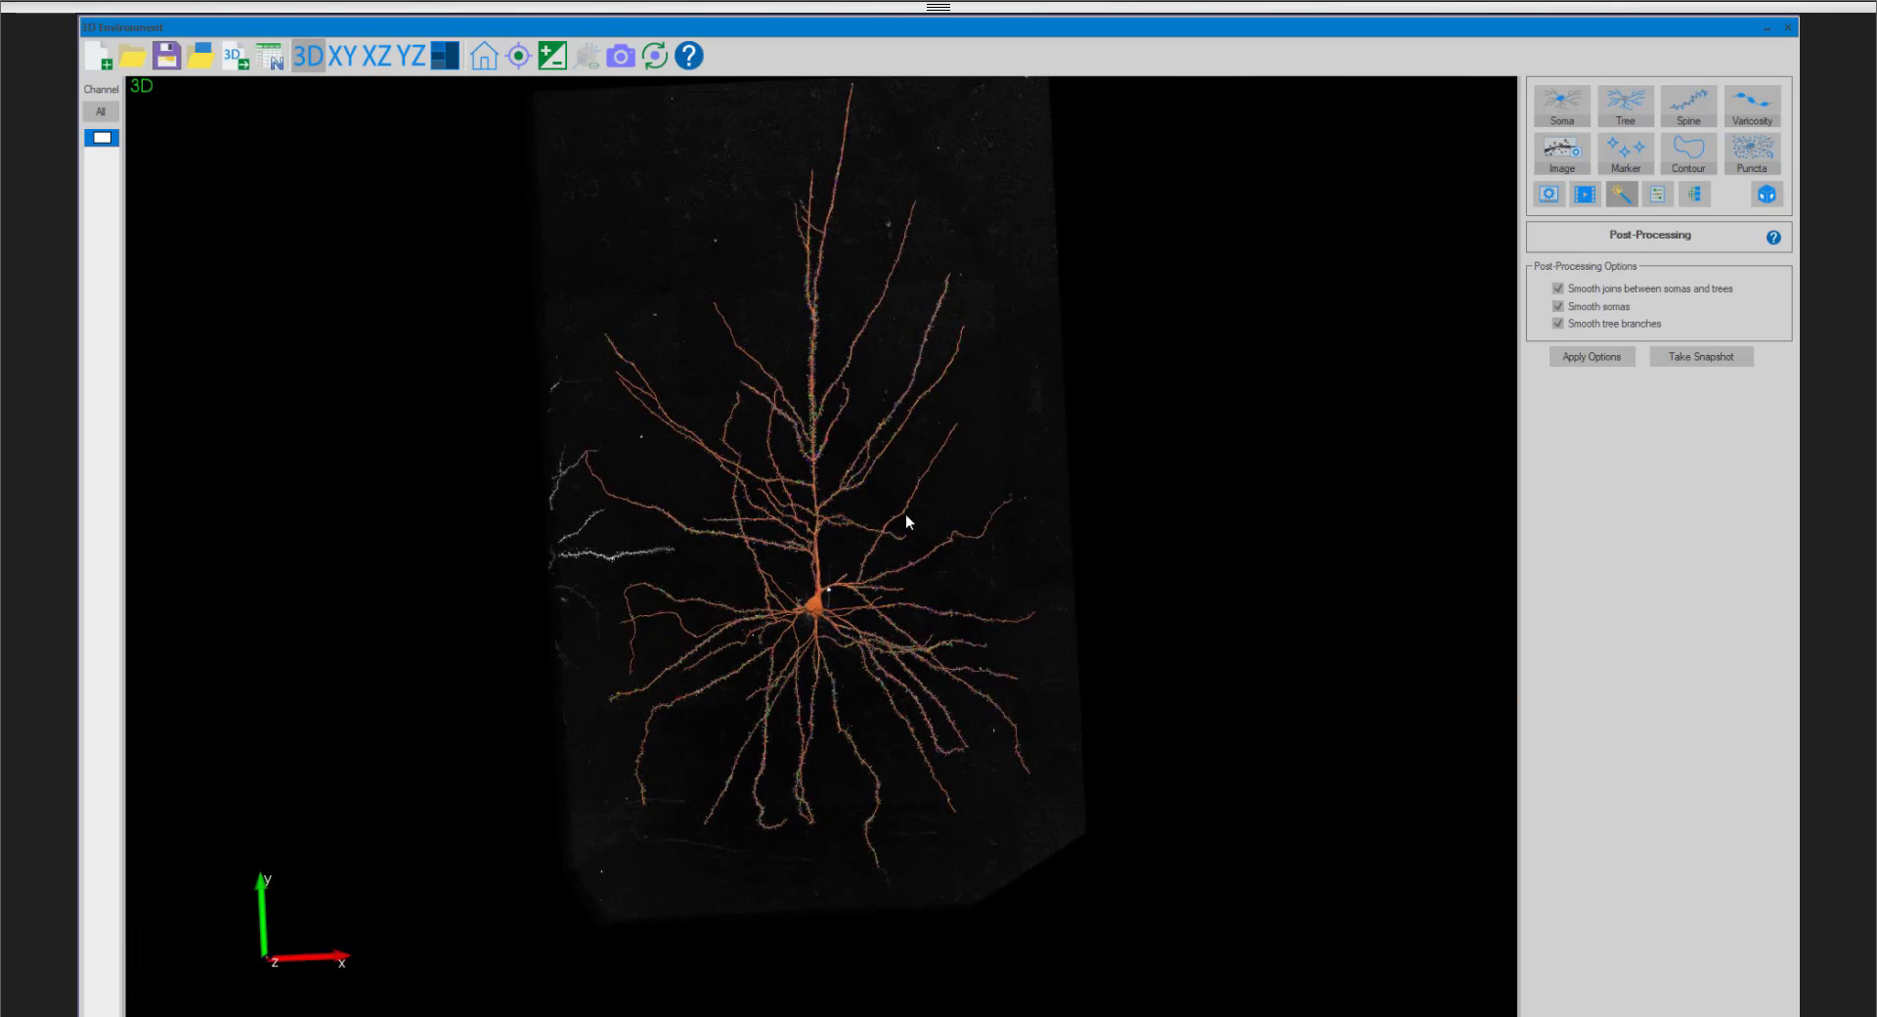
scroll(884, 518, up, 2)
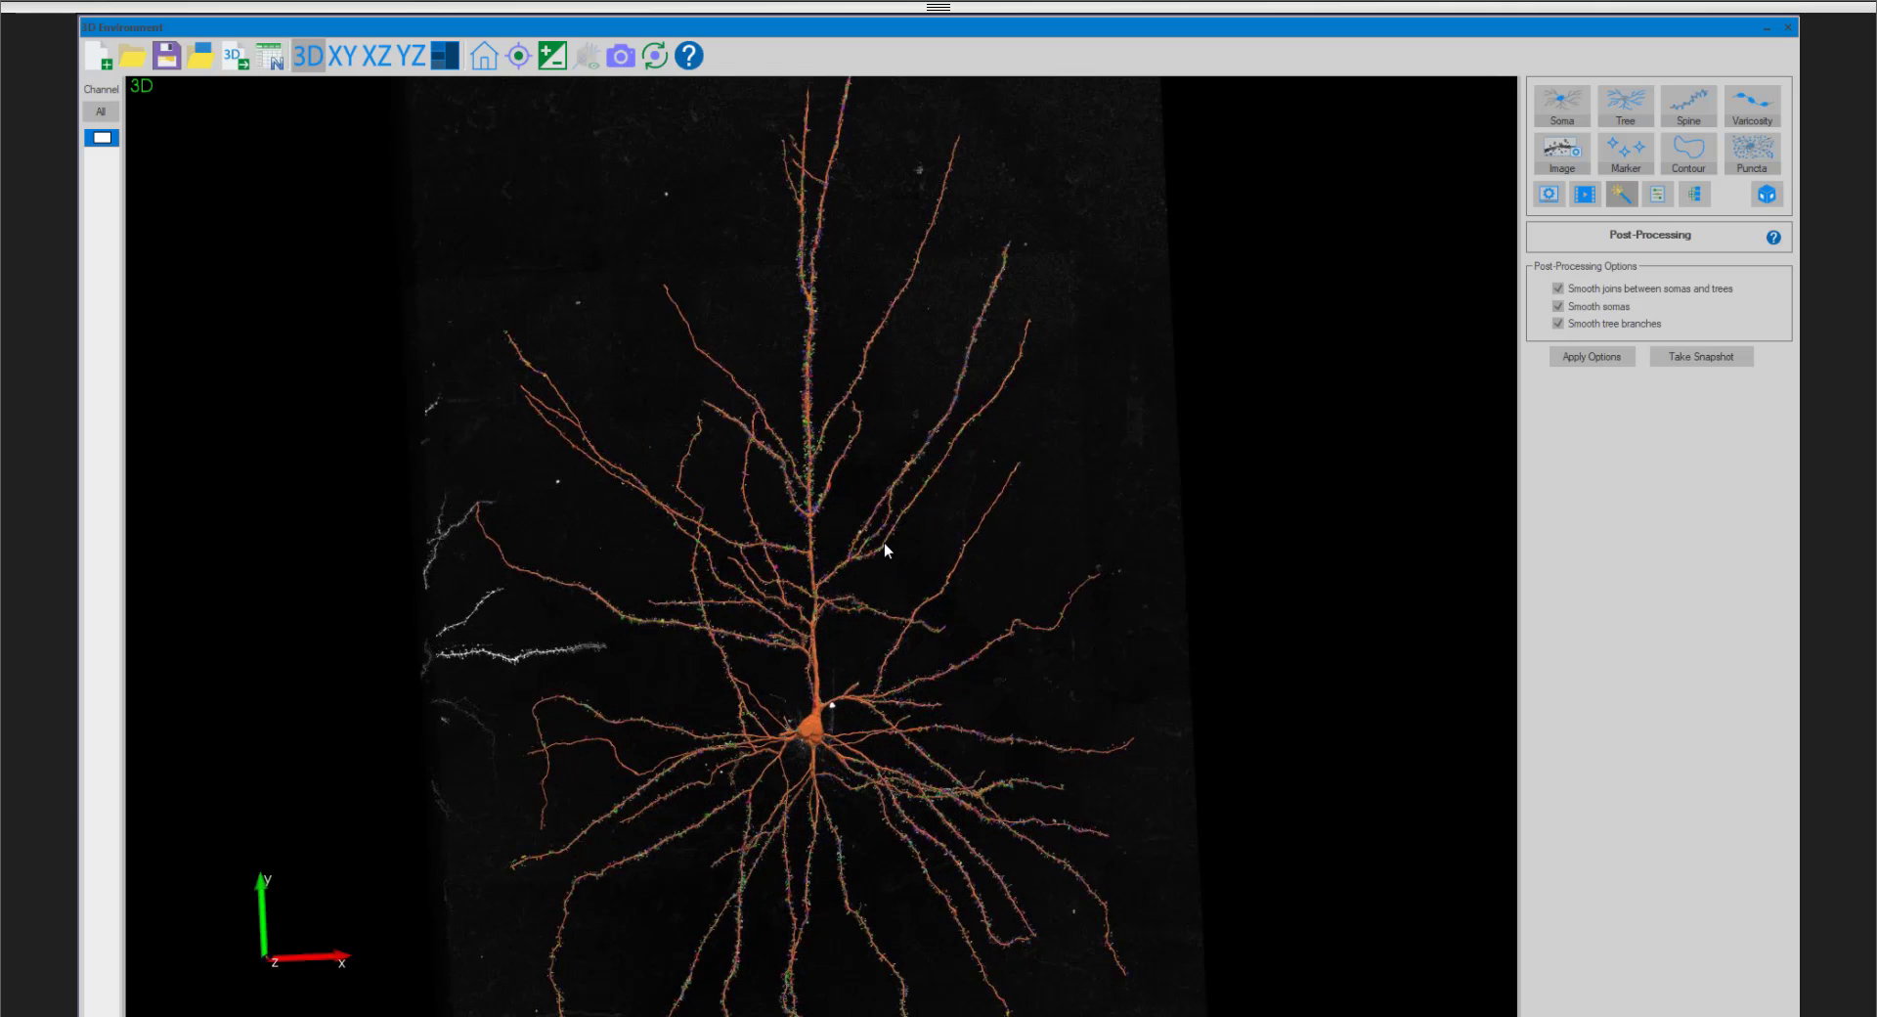
scroll(882, 548, up, 5)
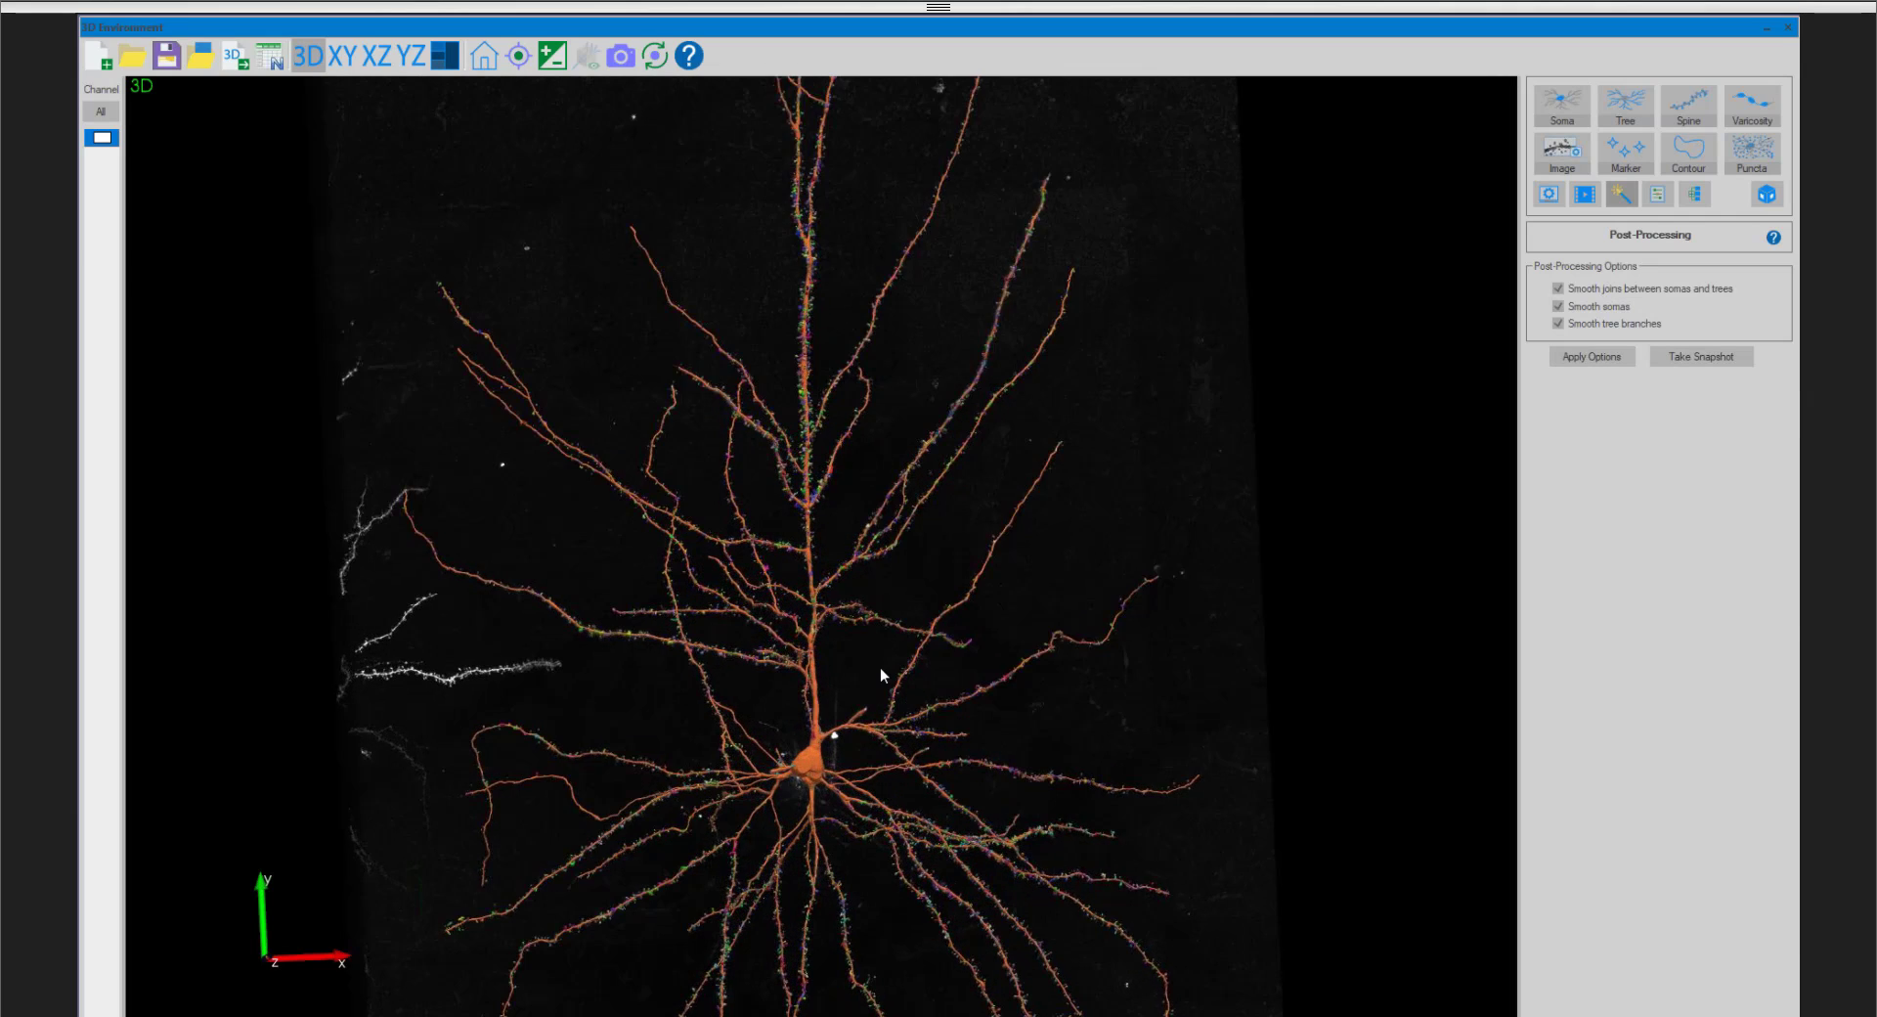
scroll(860, 489, up, 5)
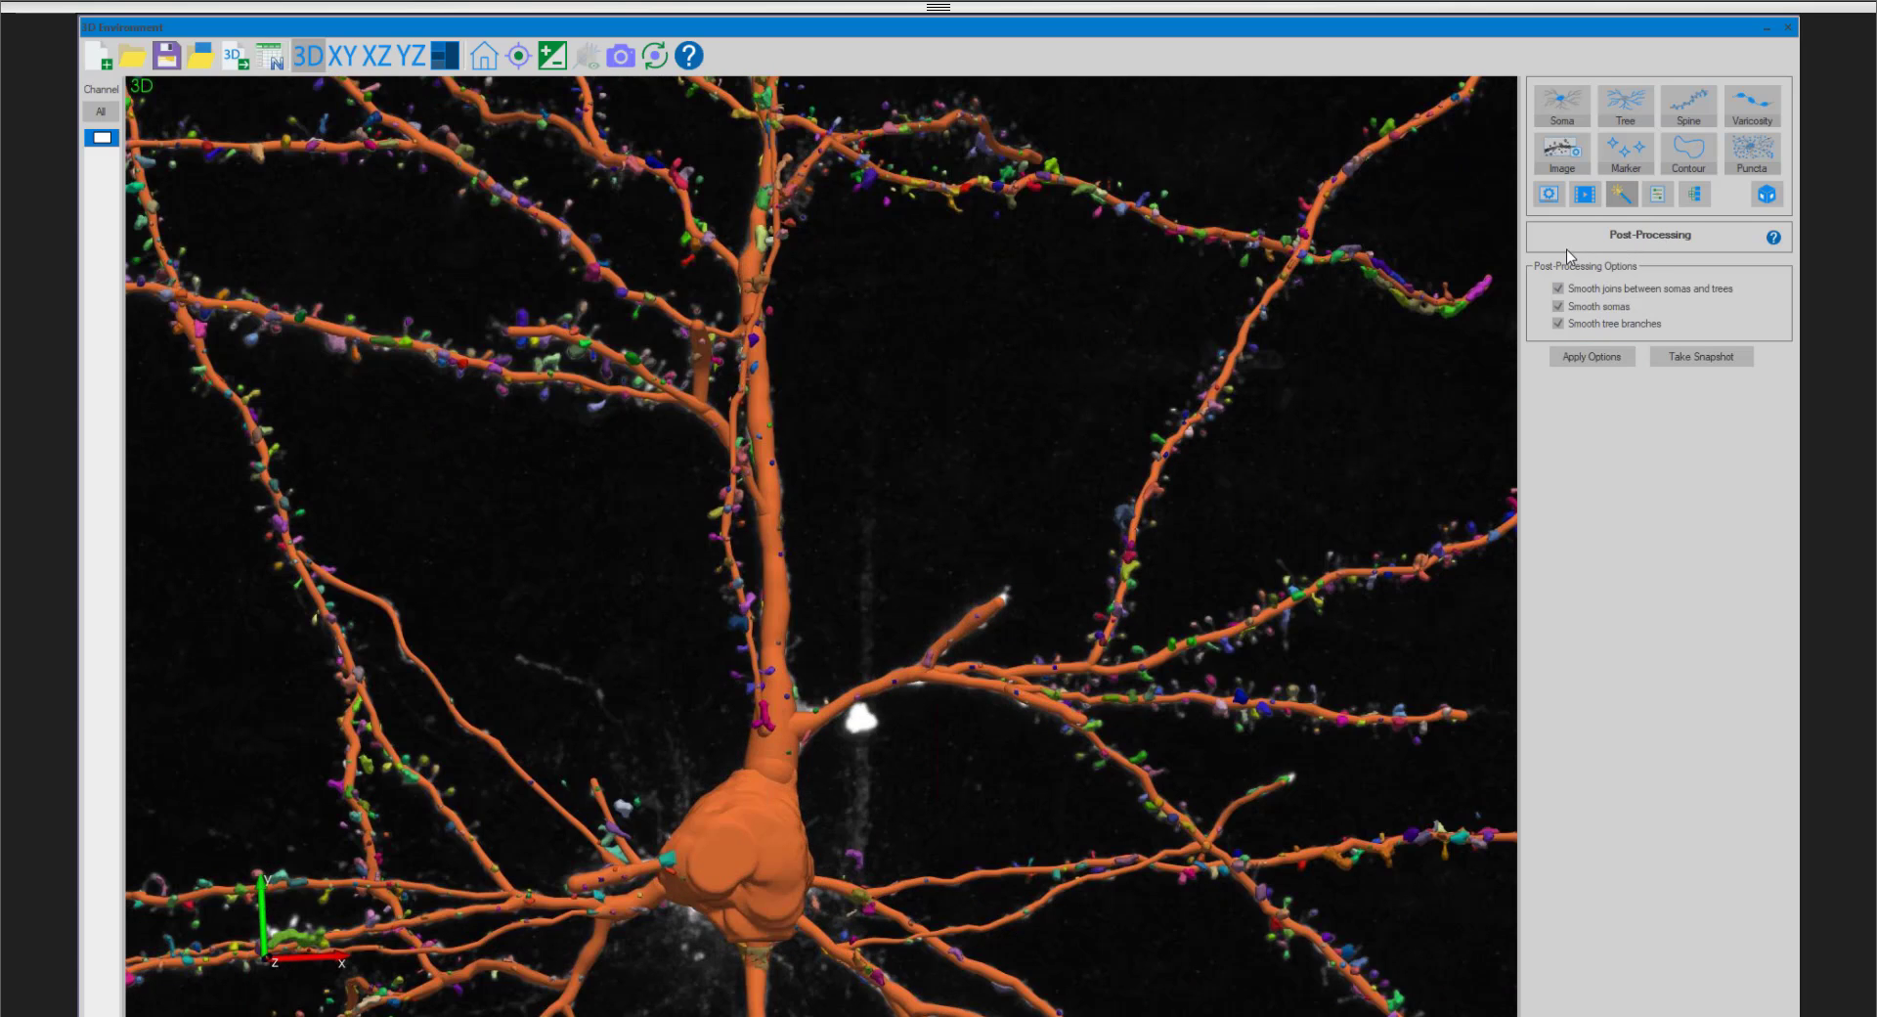
scroll(865, 575, up, 4)
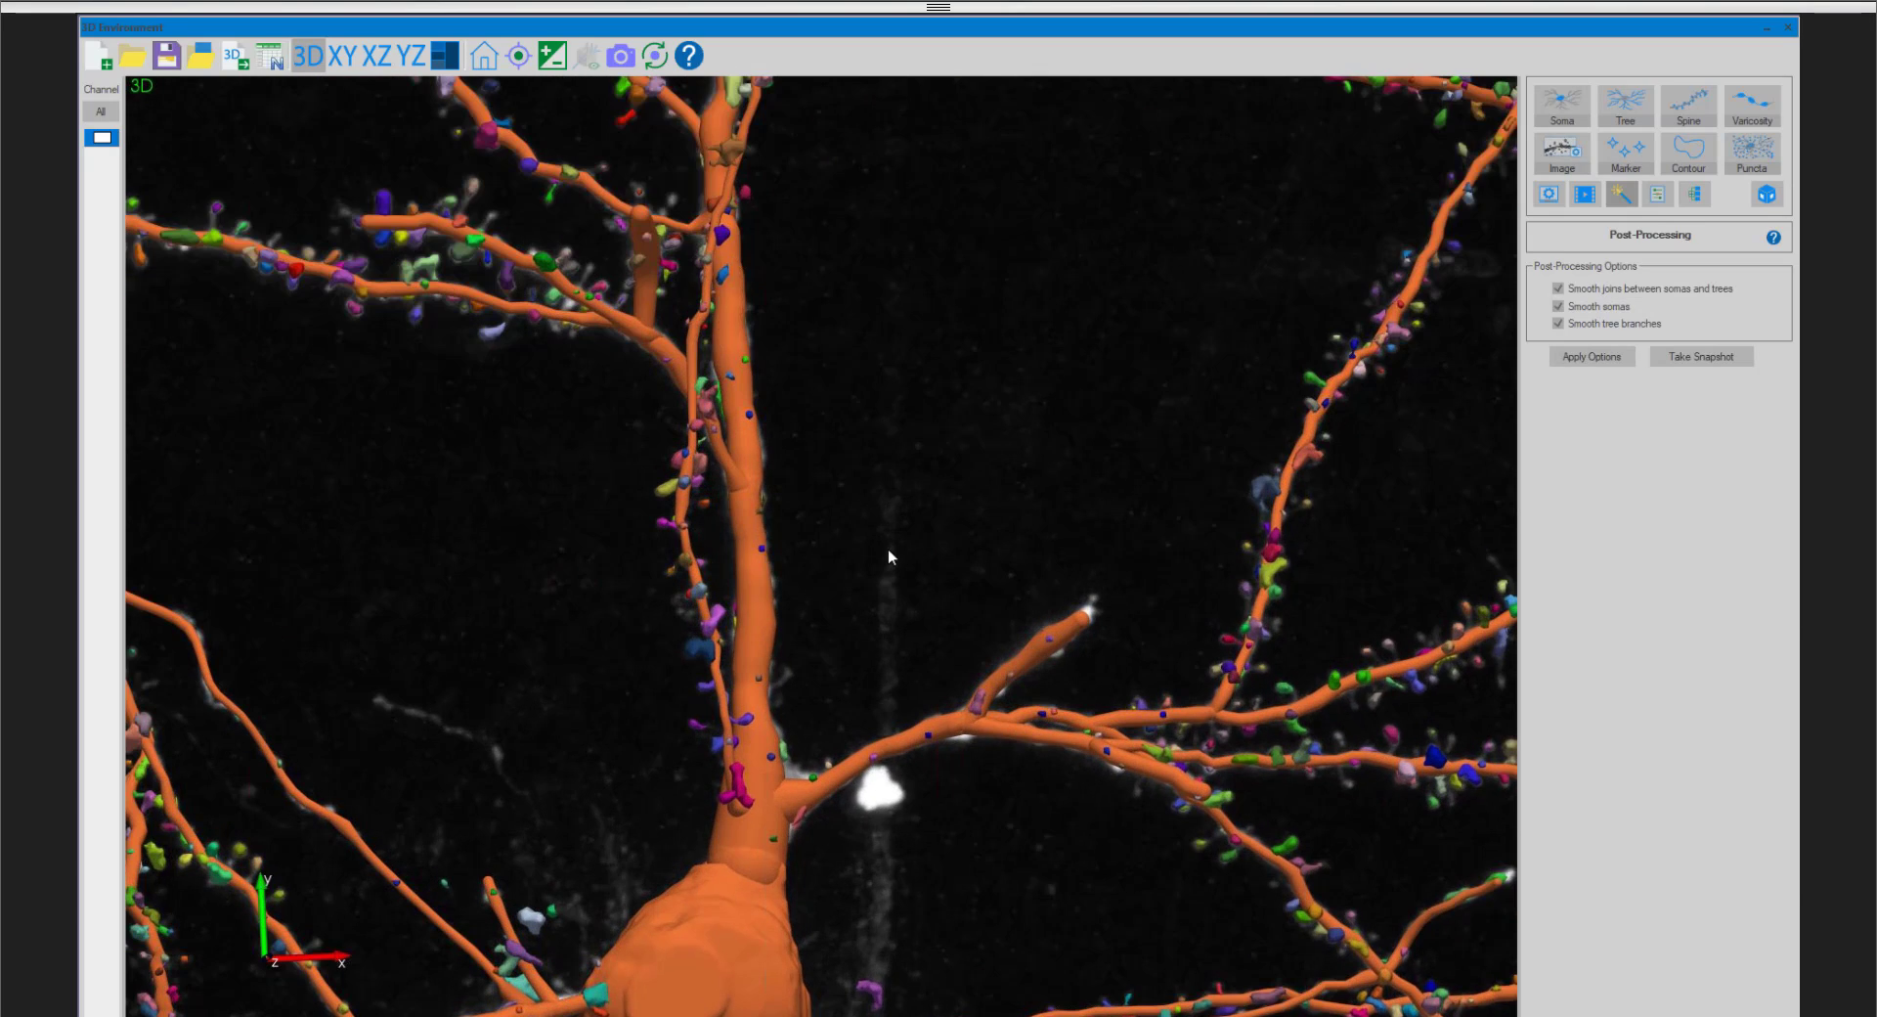
middle_drag(888, 550, 965, 128)
drag(872, 393, 578, 507)
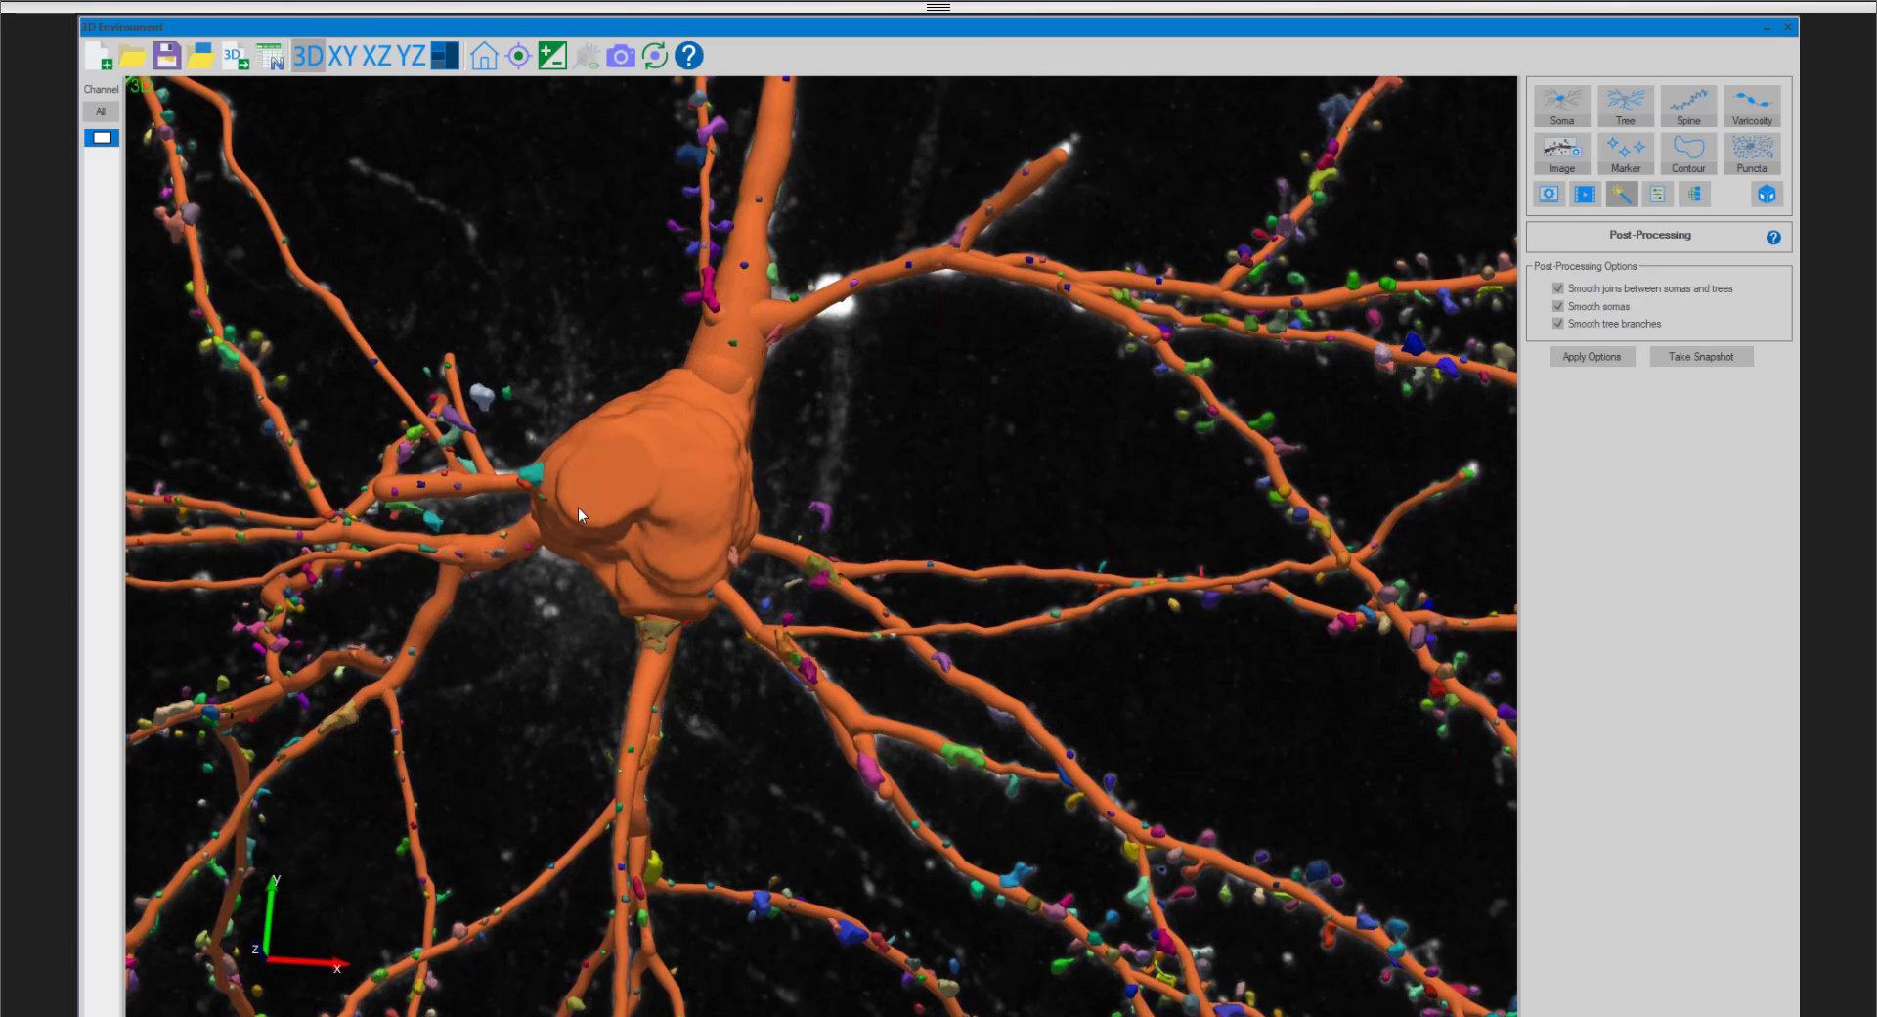
scroll(716, 467, down, 10)
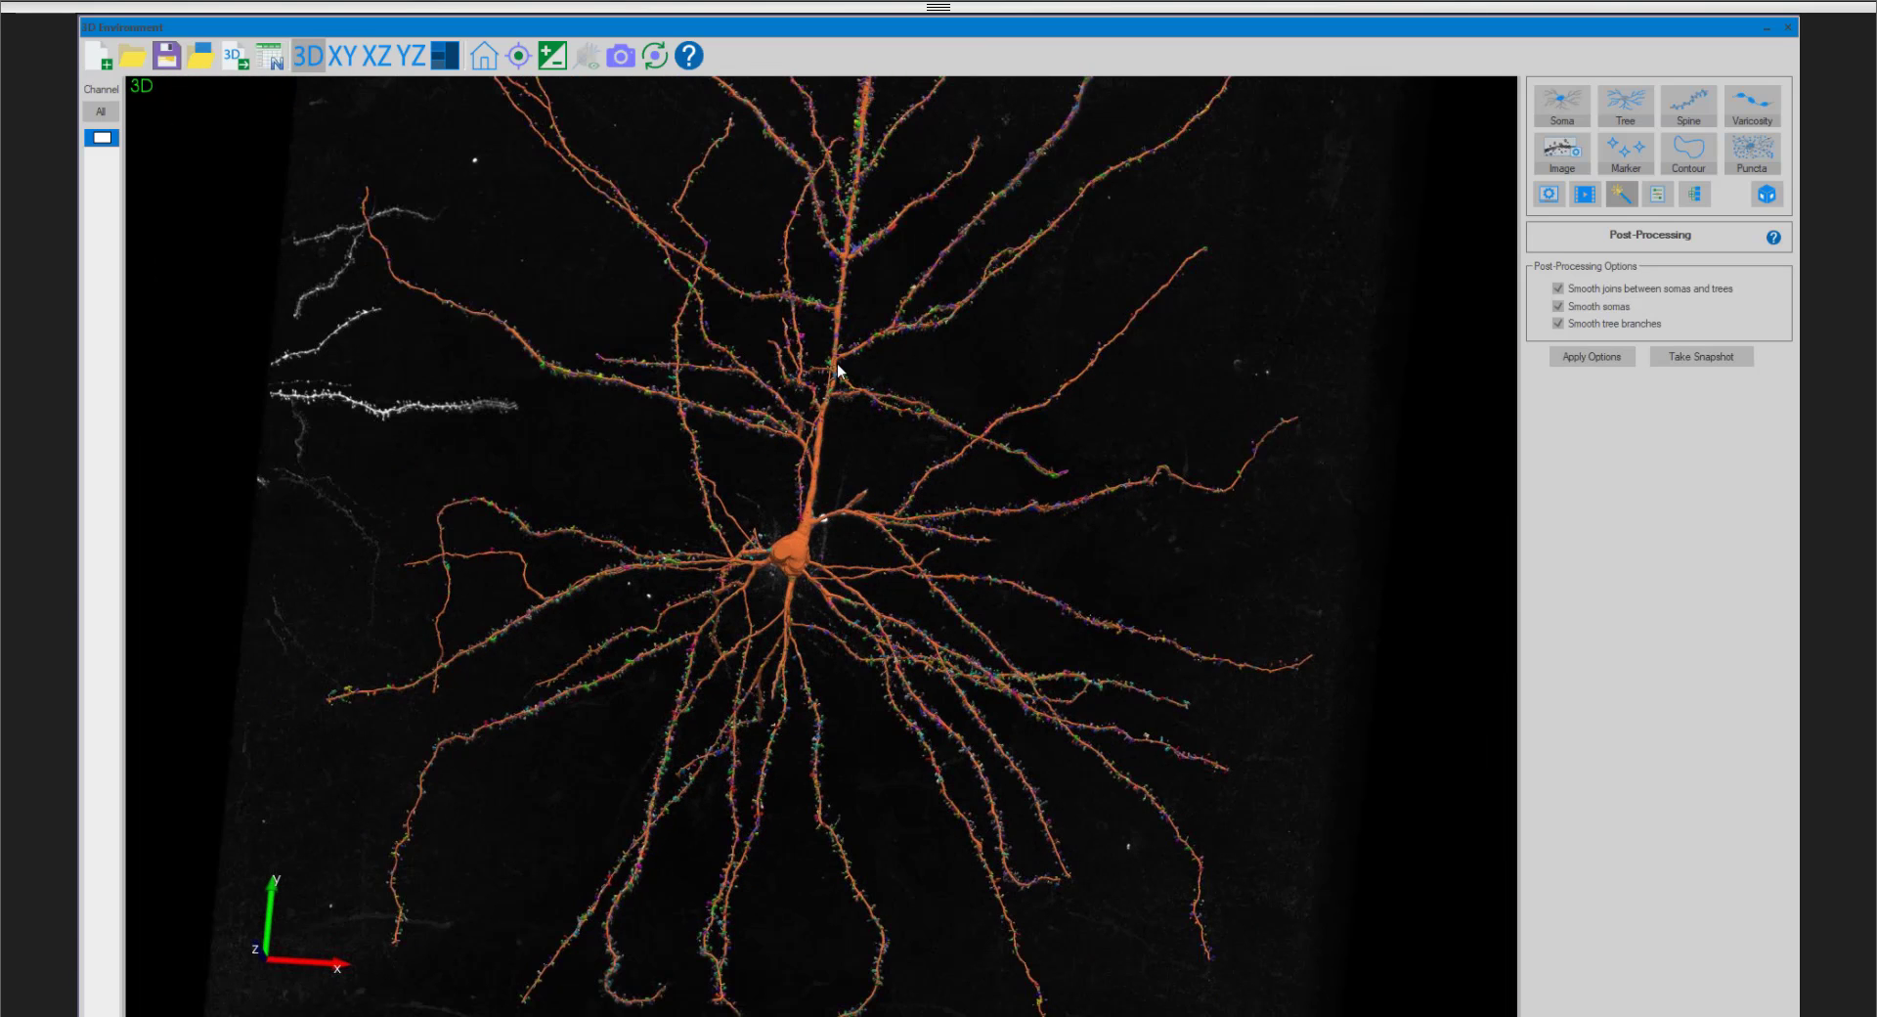
drag(838, 356, 809, 536)
drag(817, 470, 812, 494)
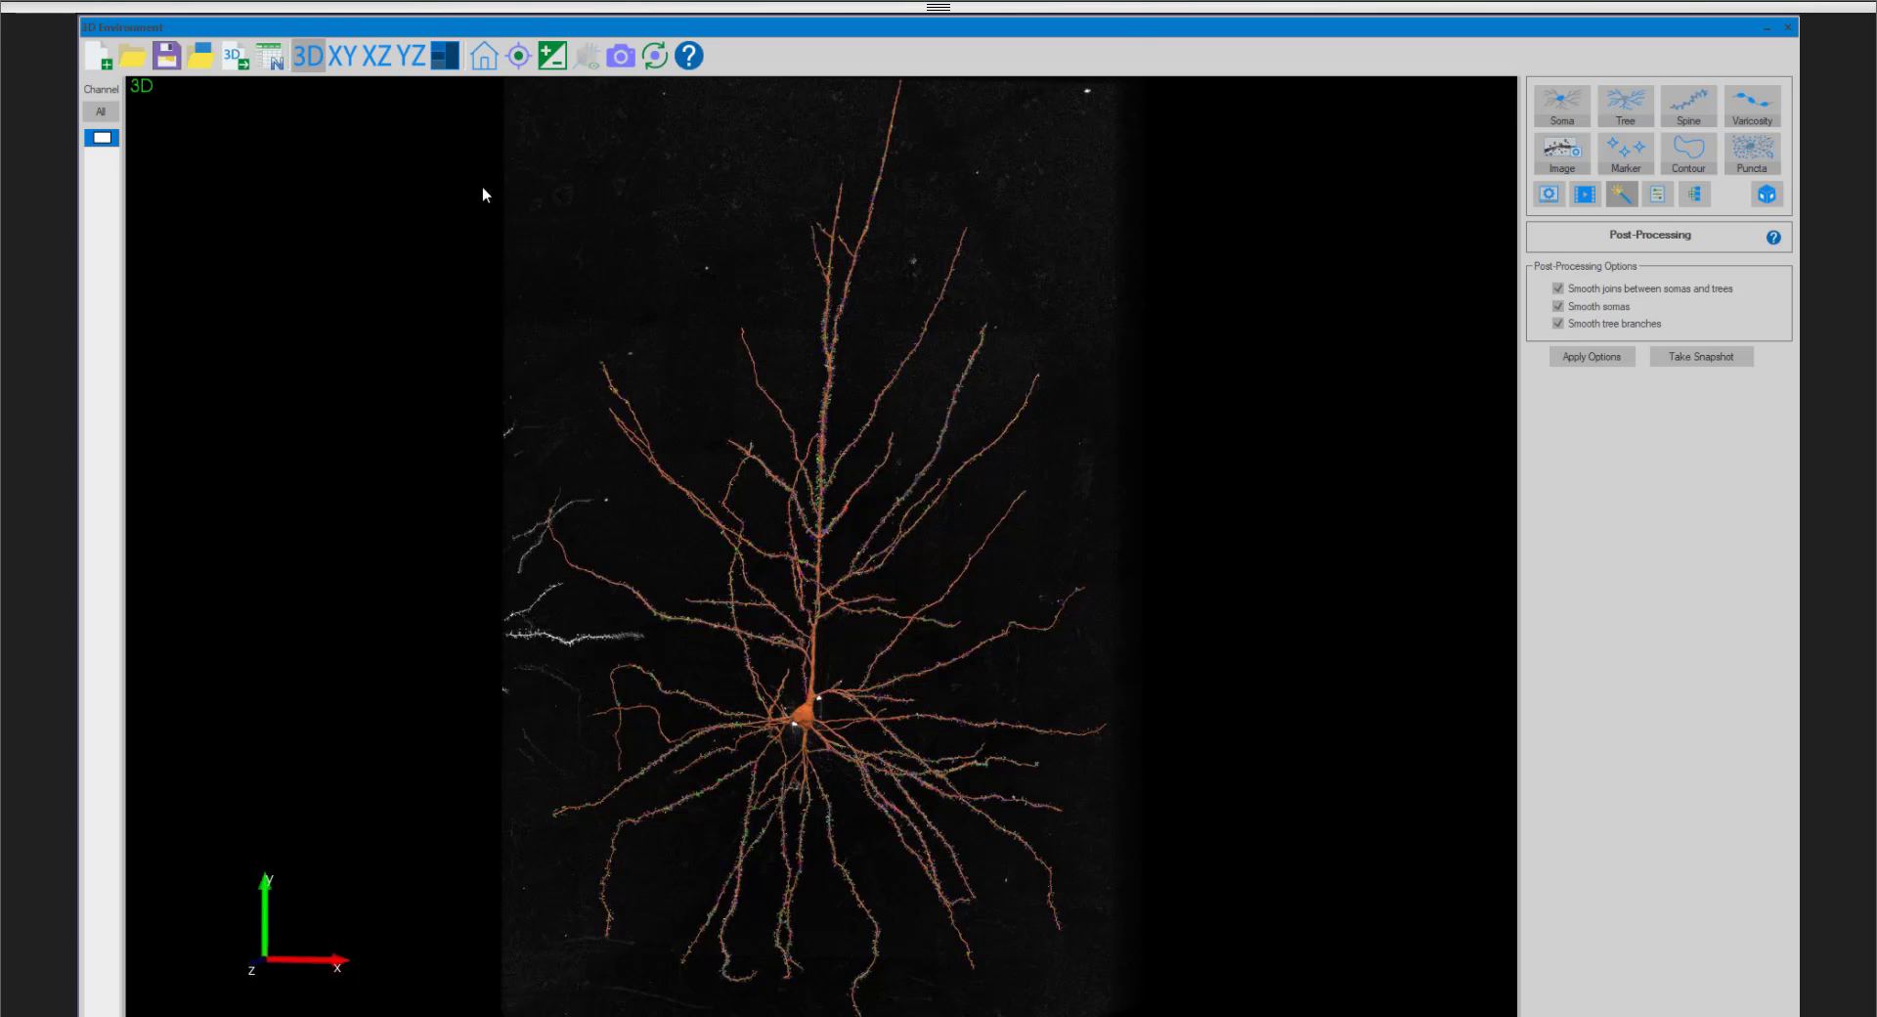
- Show the neuron in the XY, XZ, YZ and 3D views together, enlarge the side views and rotate the 3D one slightly
click(446, 56)
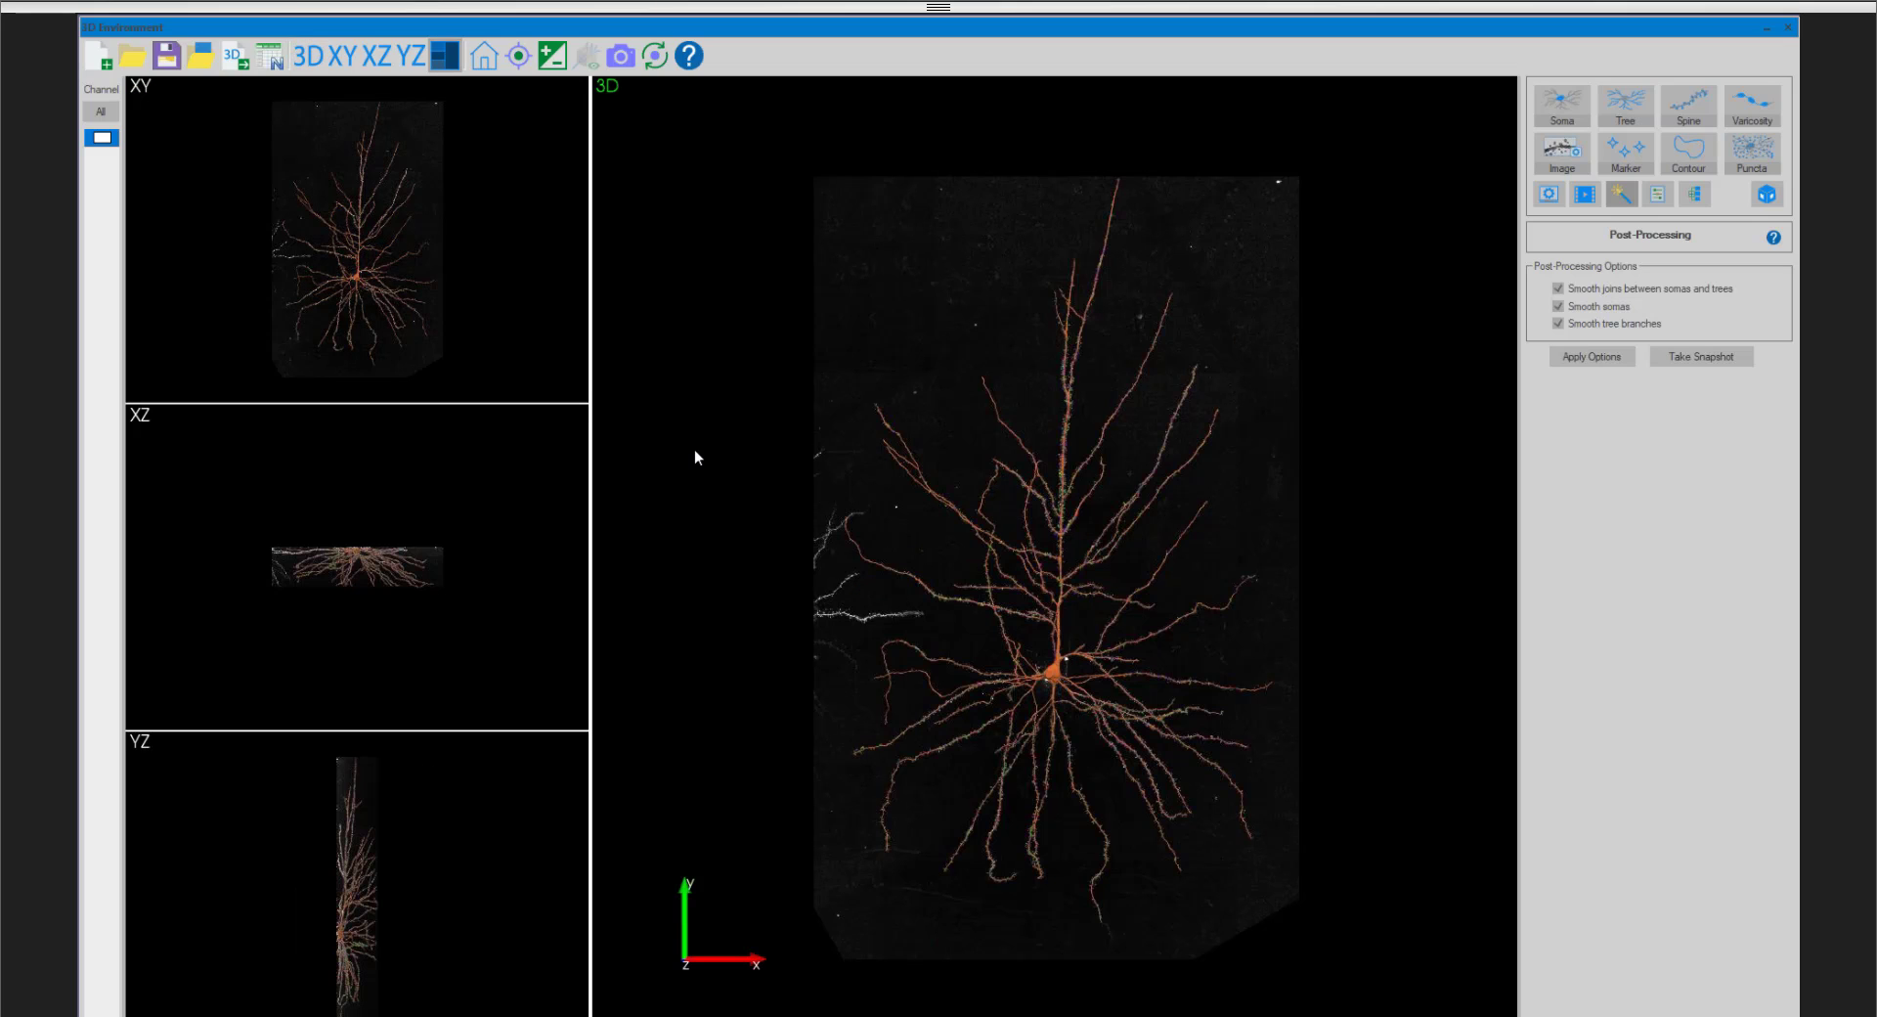
scroll(358, 537, up, 3)
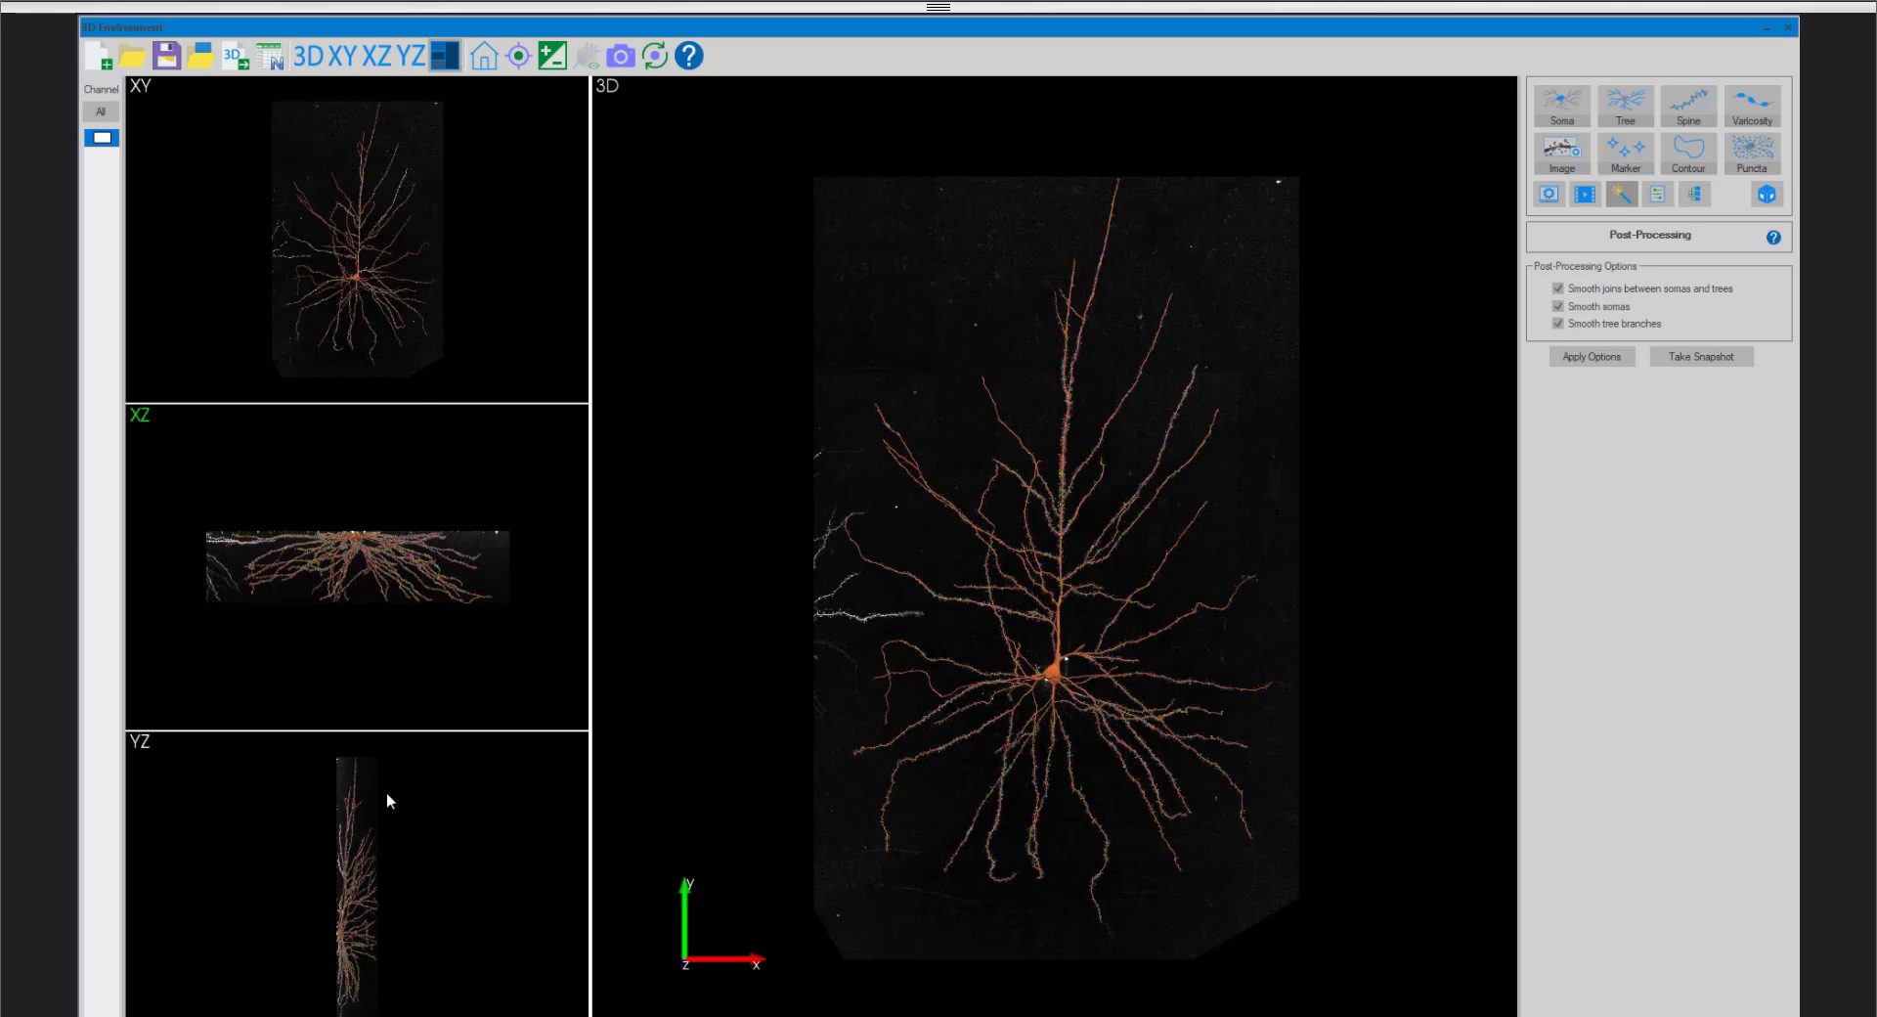
scroll(389, 800, up, 1)
scroll(420, 329, up, 1)
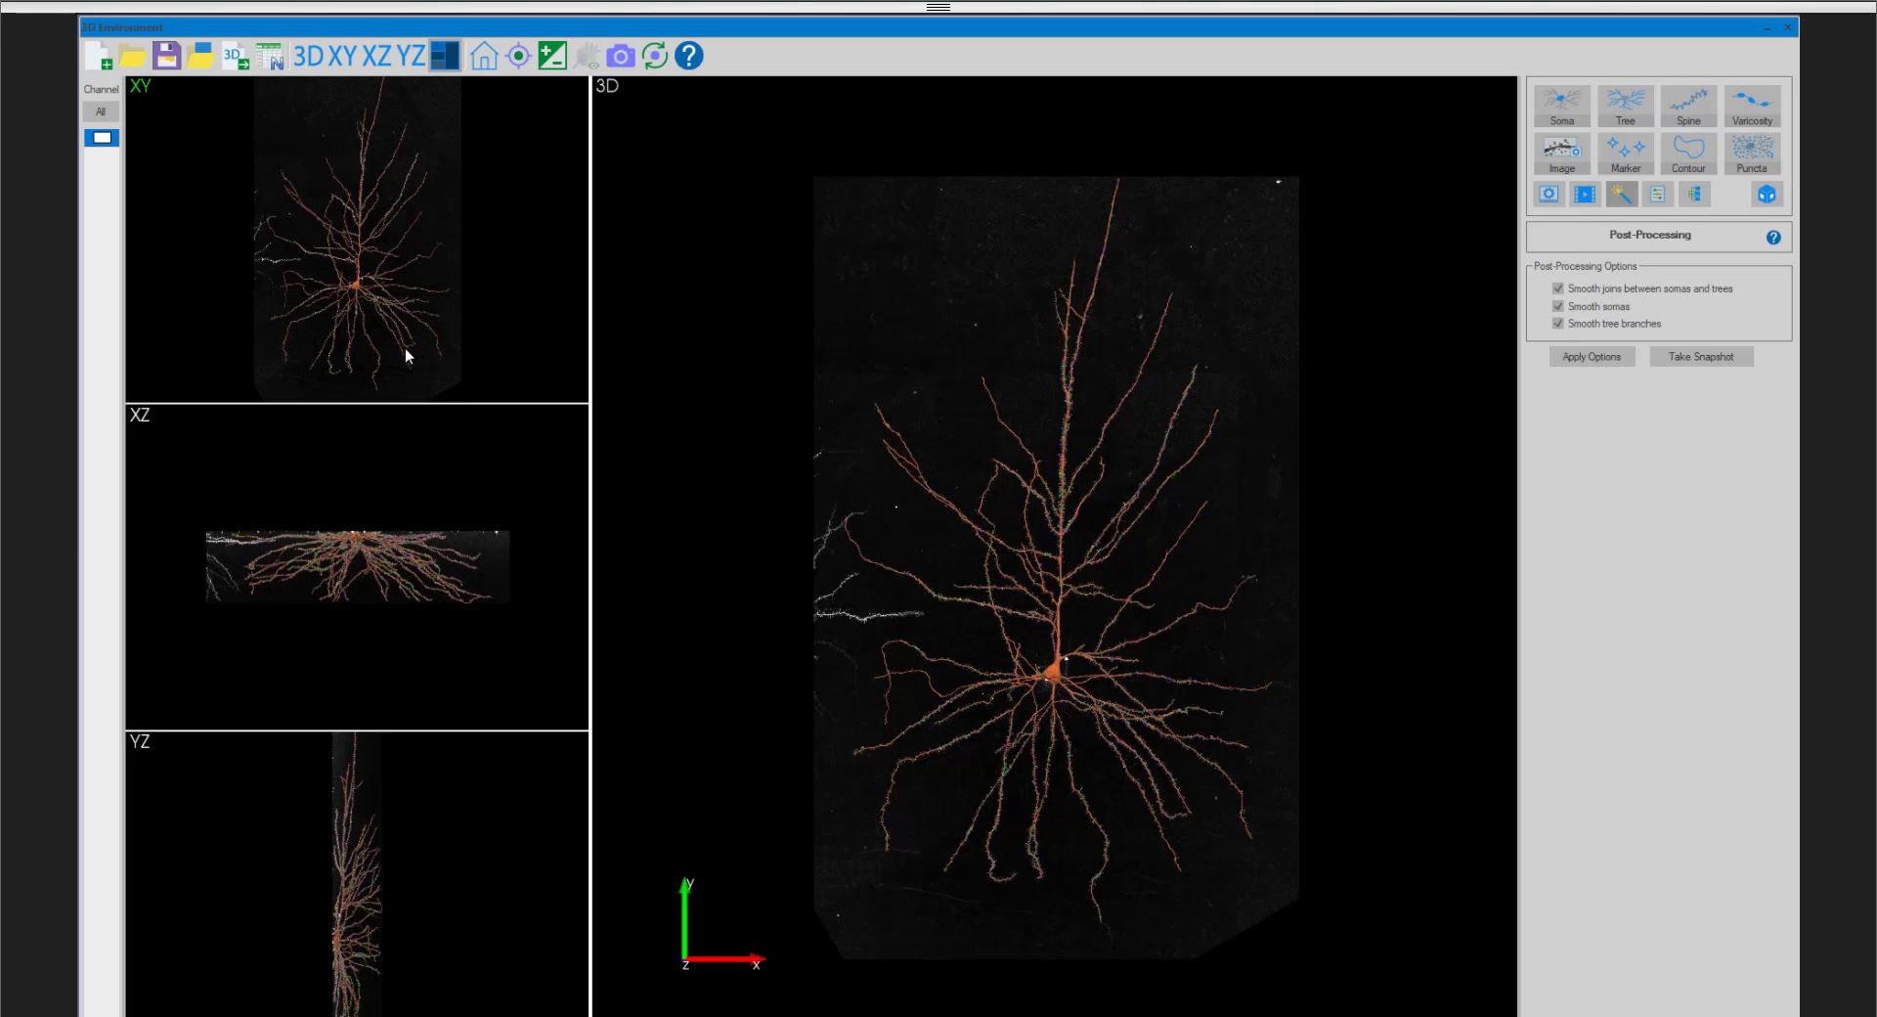
click(765, 401)
mouse_move(892, 424)
mouse_down()
mouse_move(925, 454)
mouse_move(907, 443)
mouse_up()
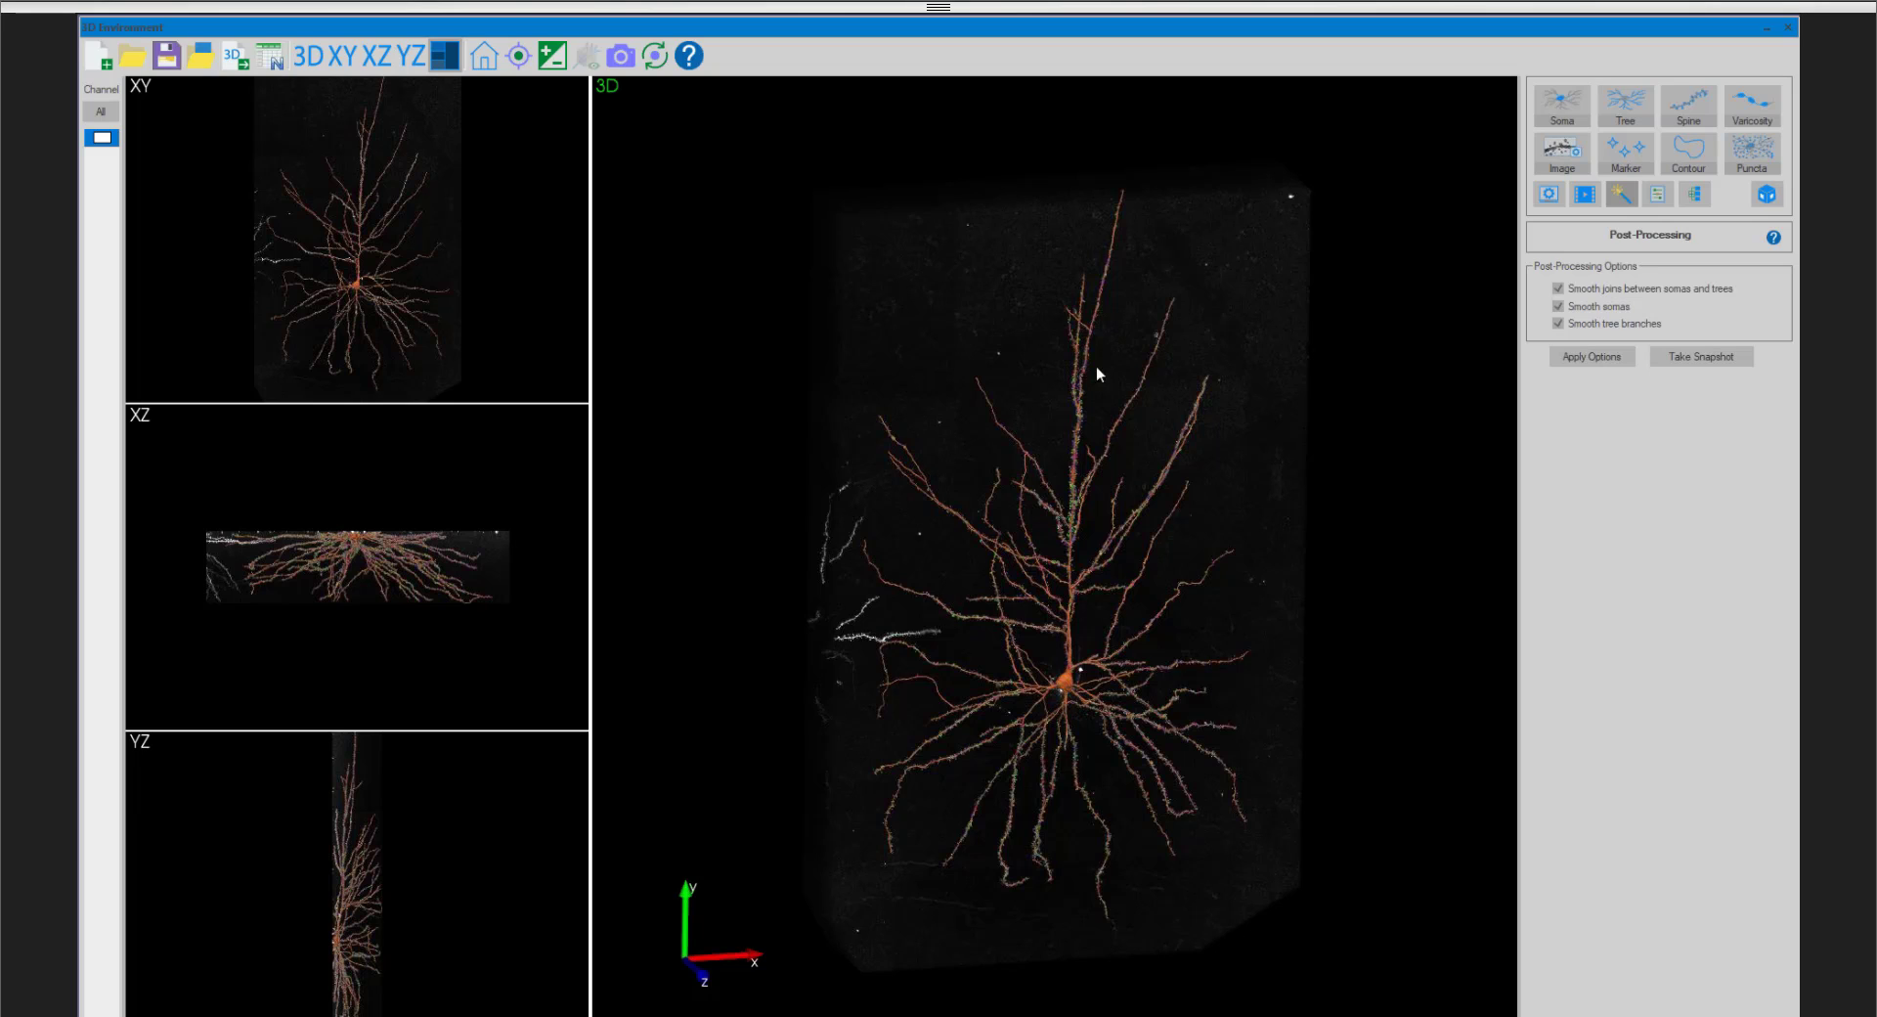
- Switch to tree editing and return to the single 3D view, closing in on the soma and its surrounding branches
click(1628, 114)
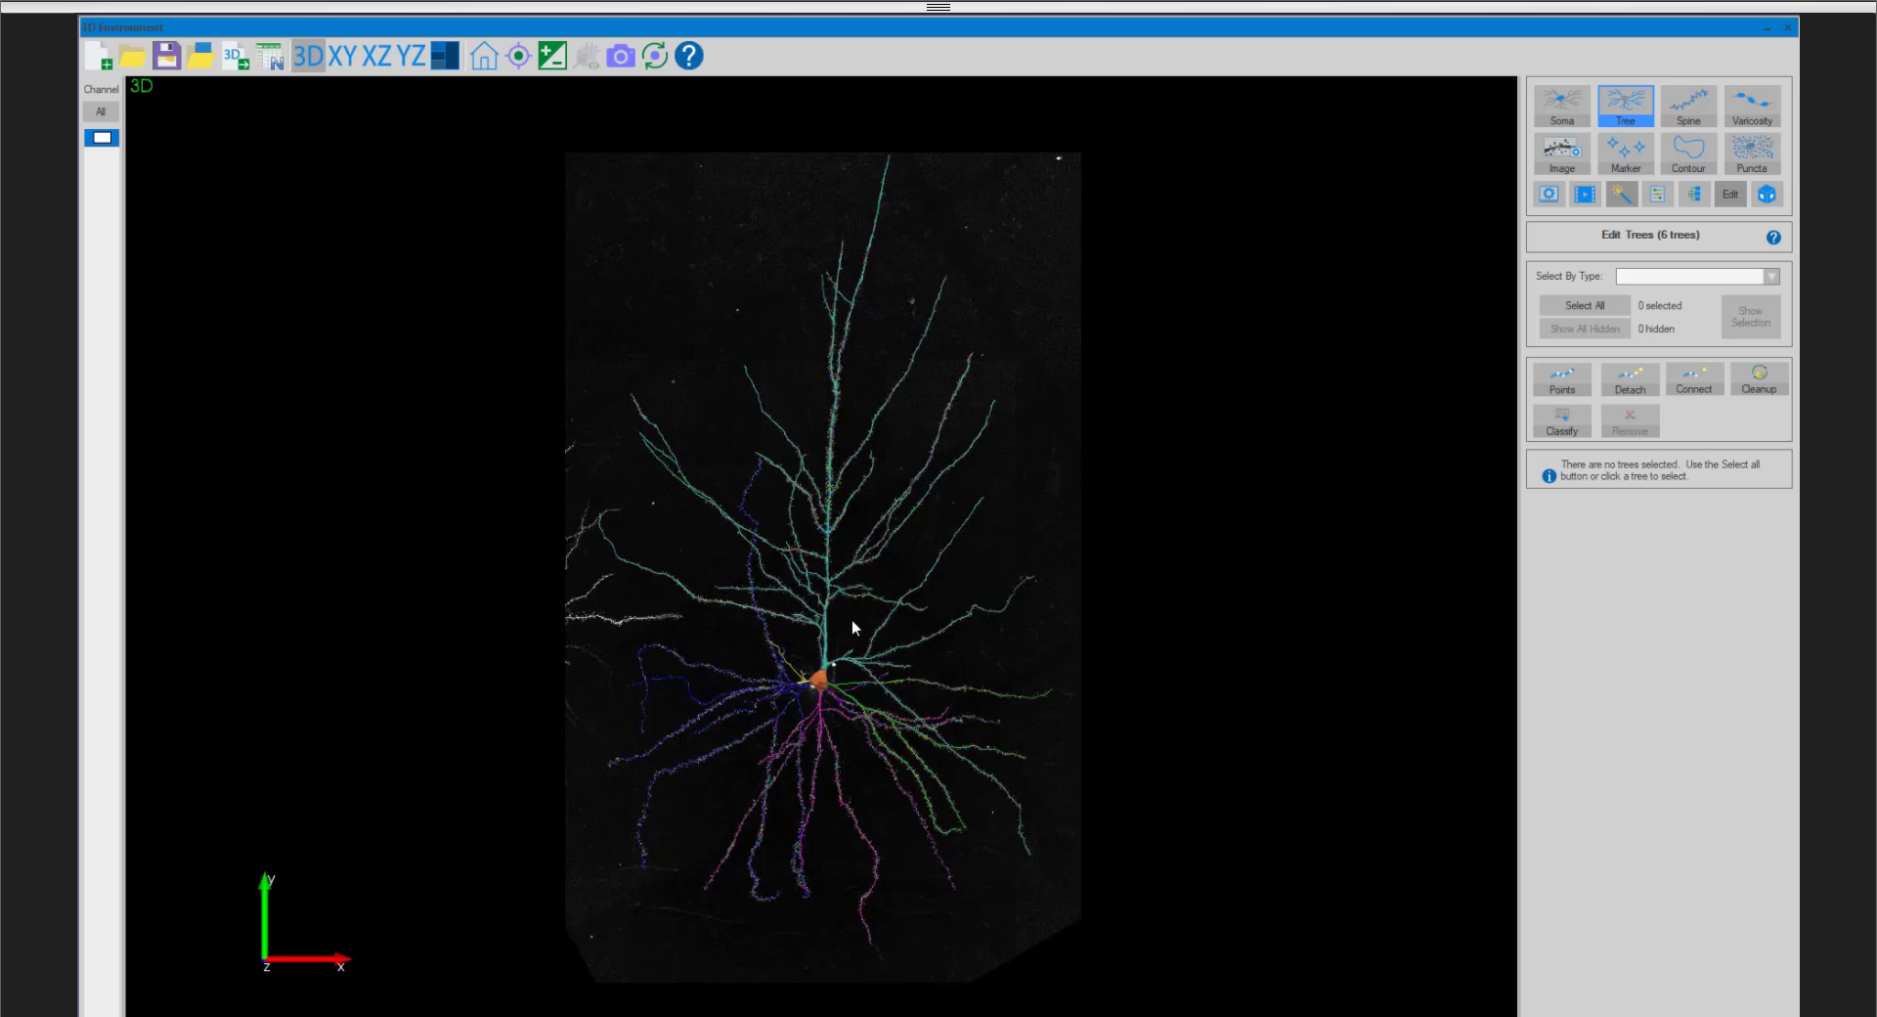
scroll(853, 620, up, 8)
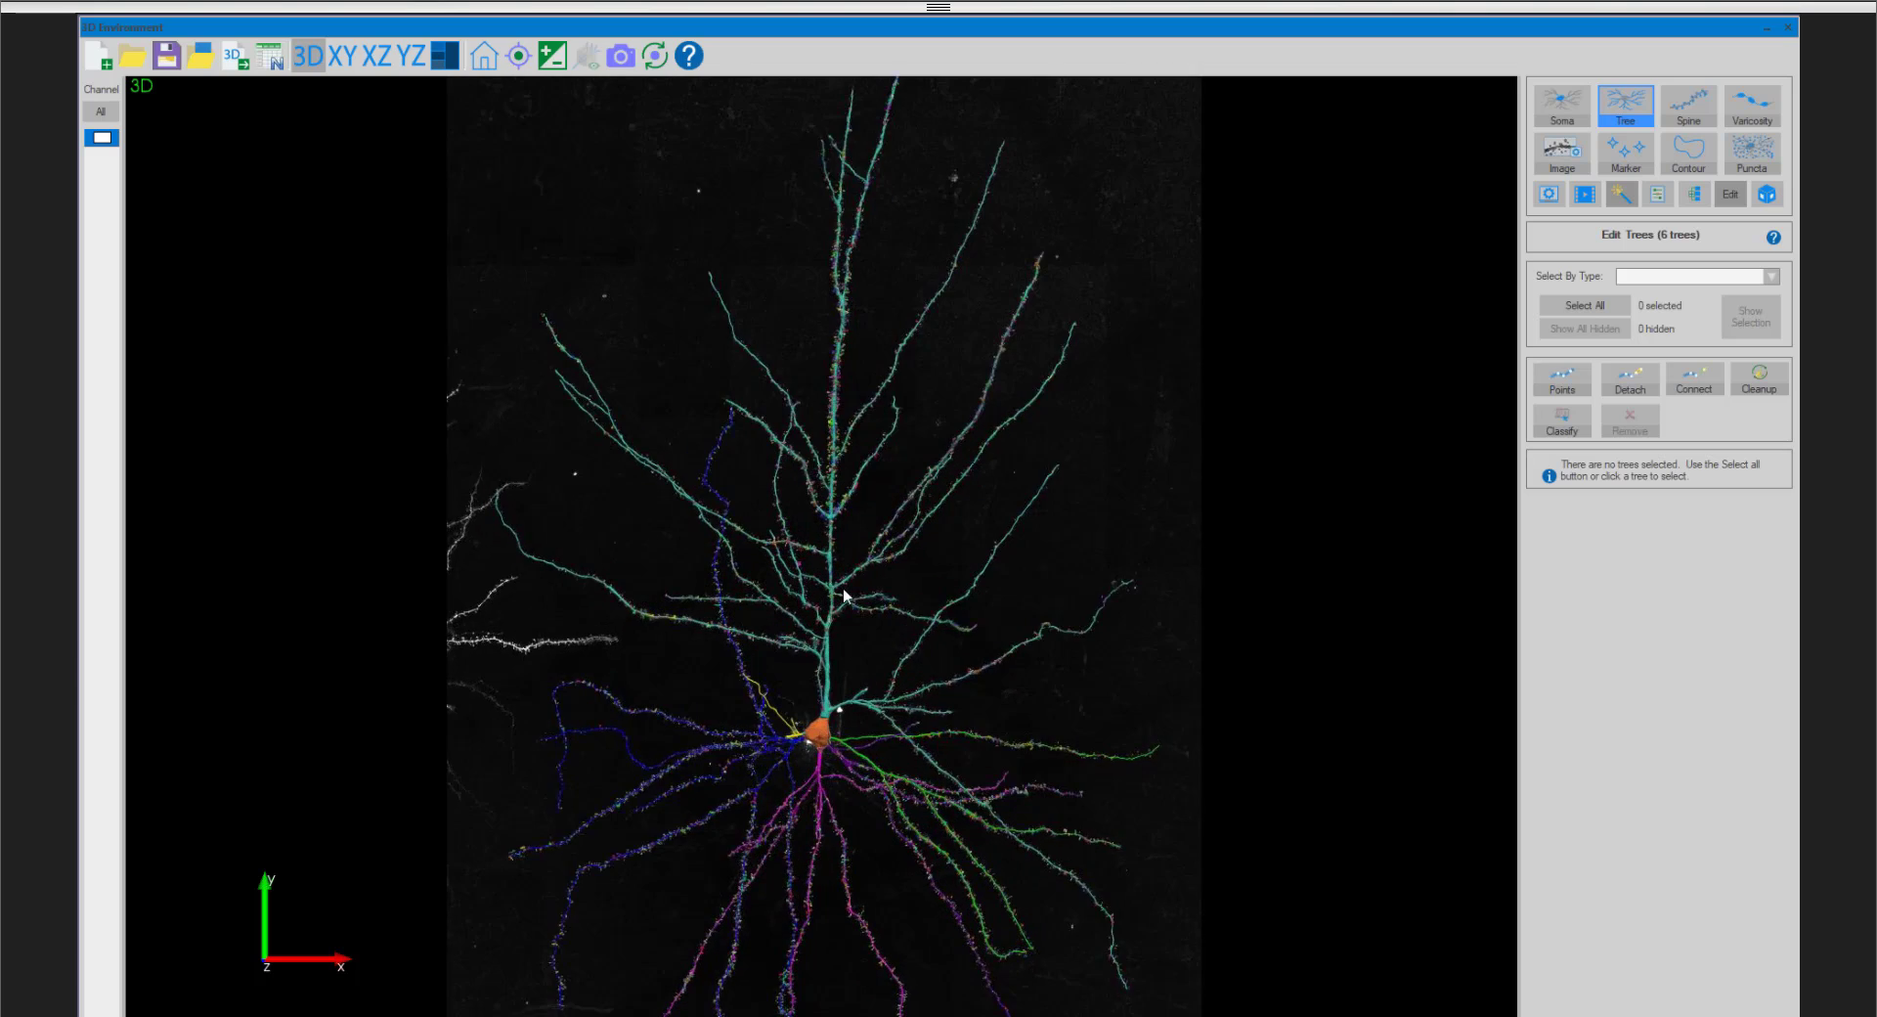
scroll(876, 580, up, 5)
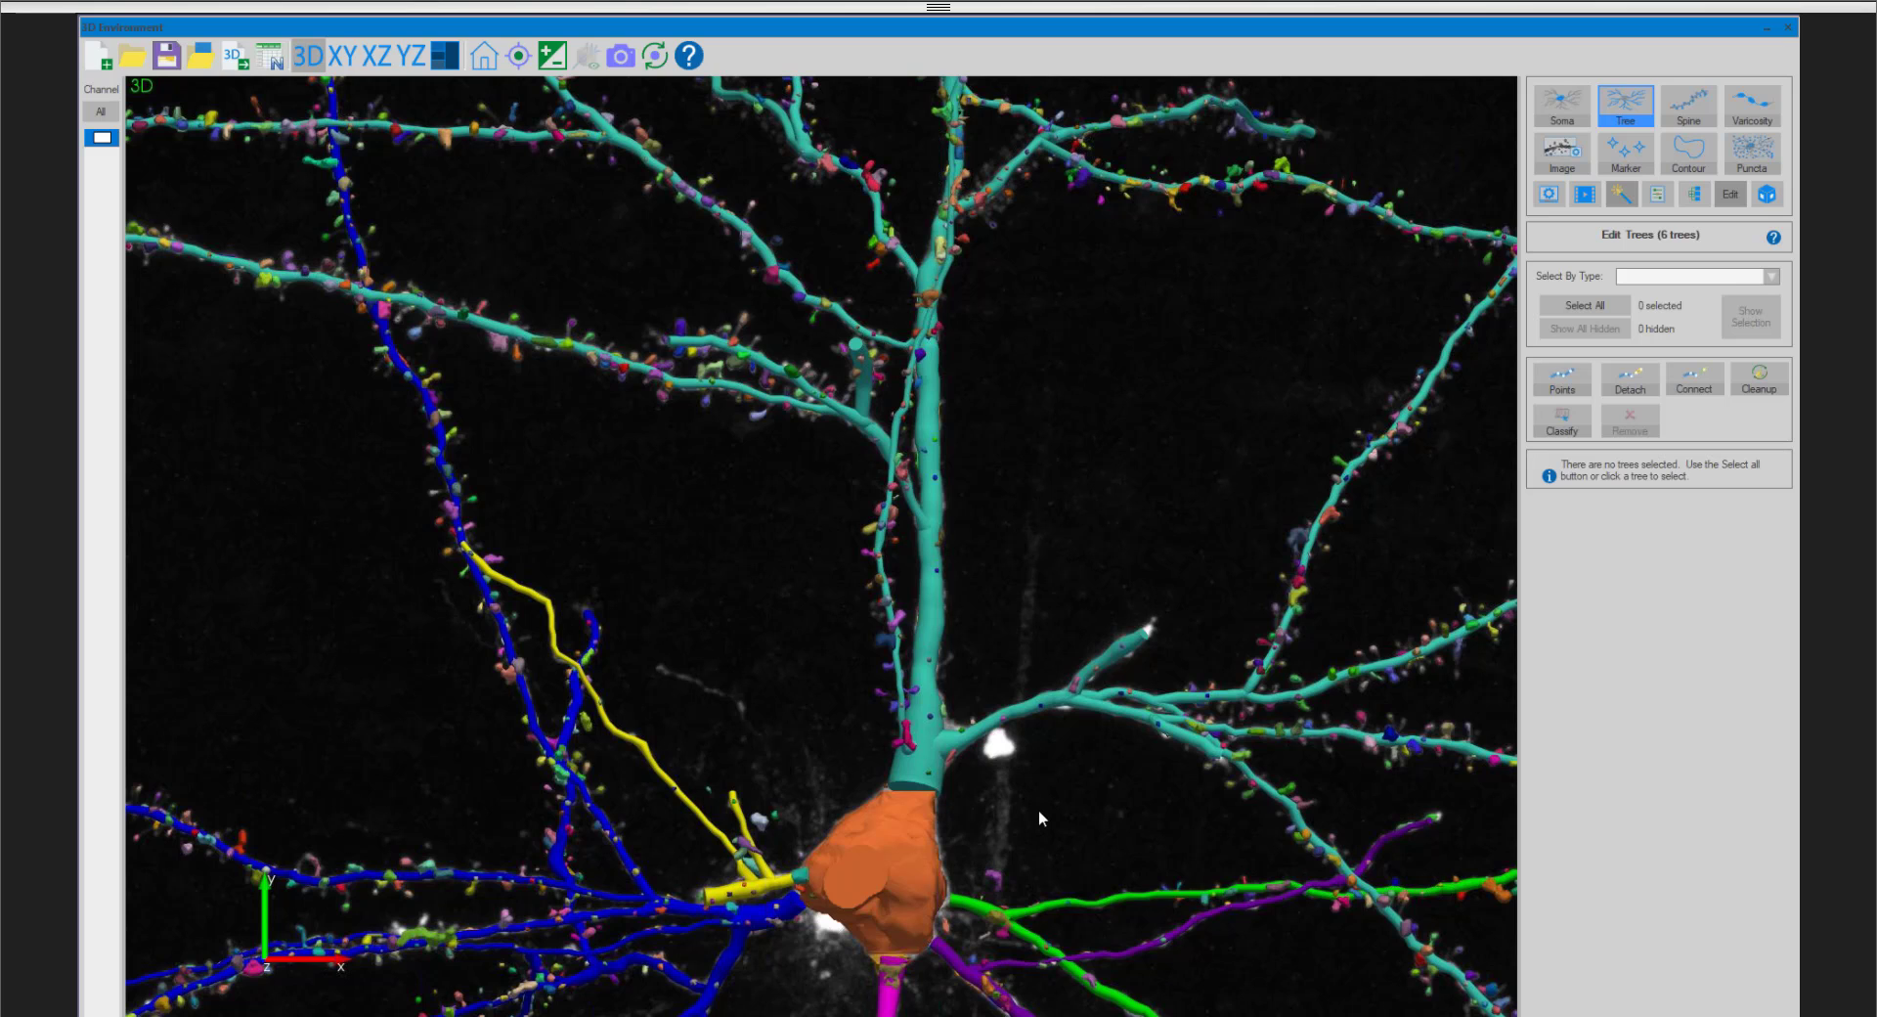
drag(1038, 808, 1028, 616)
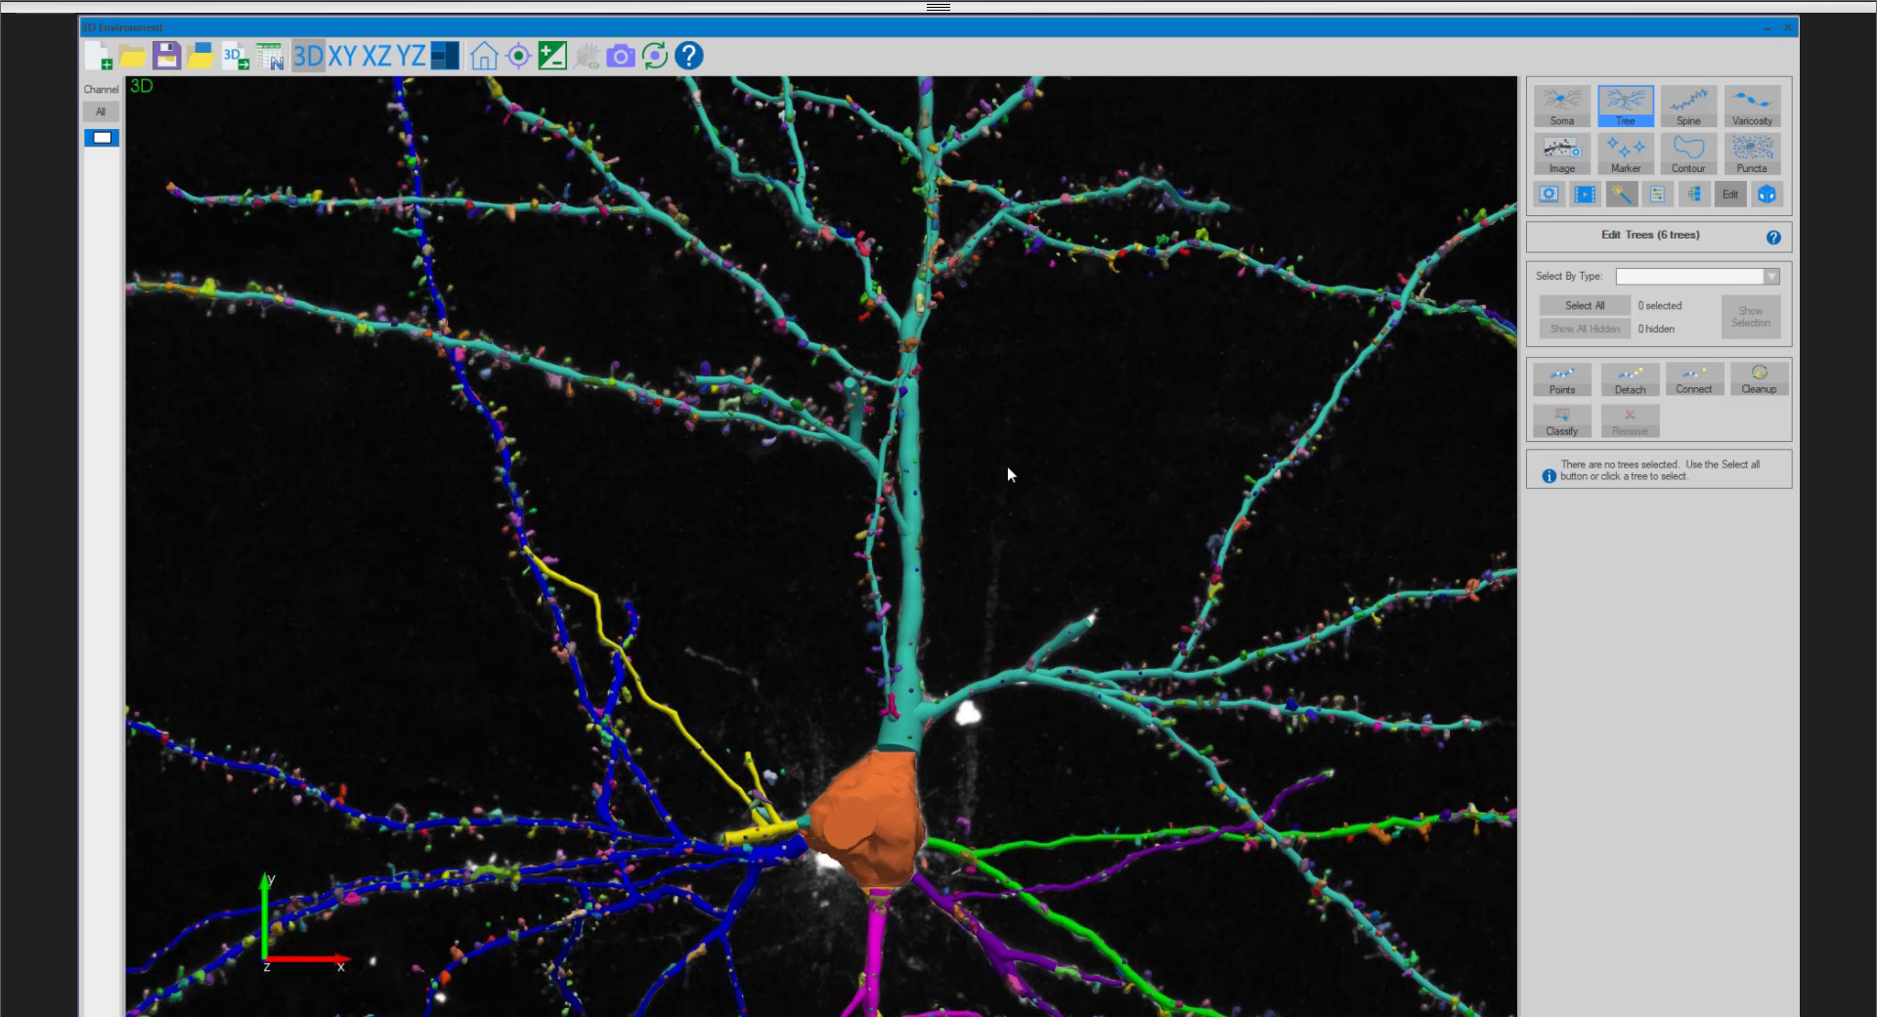
middle_drag(994, 600, 1003, 454)
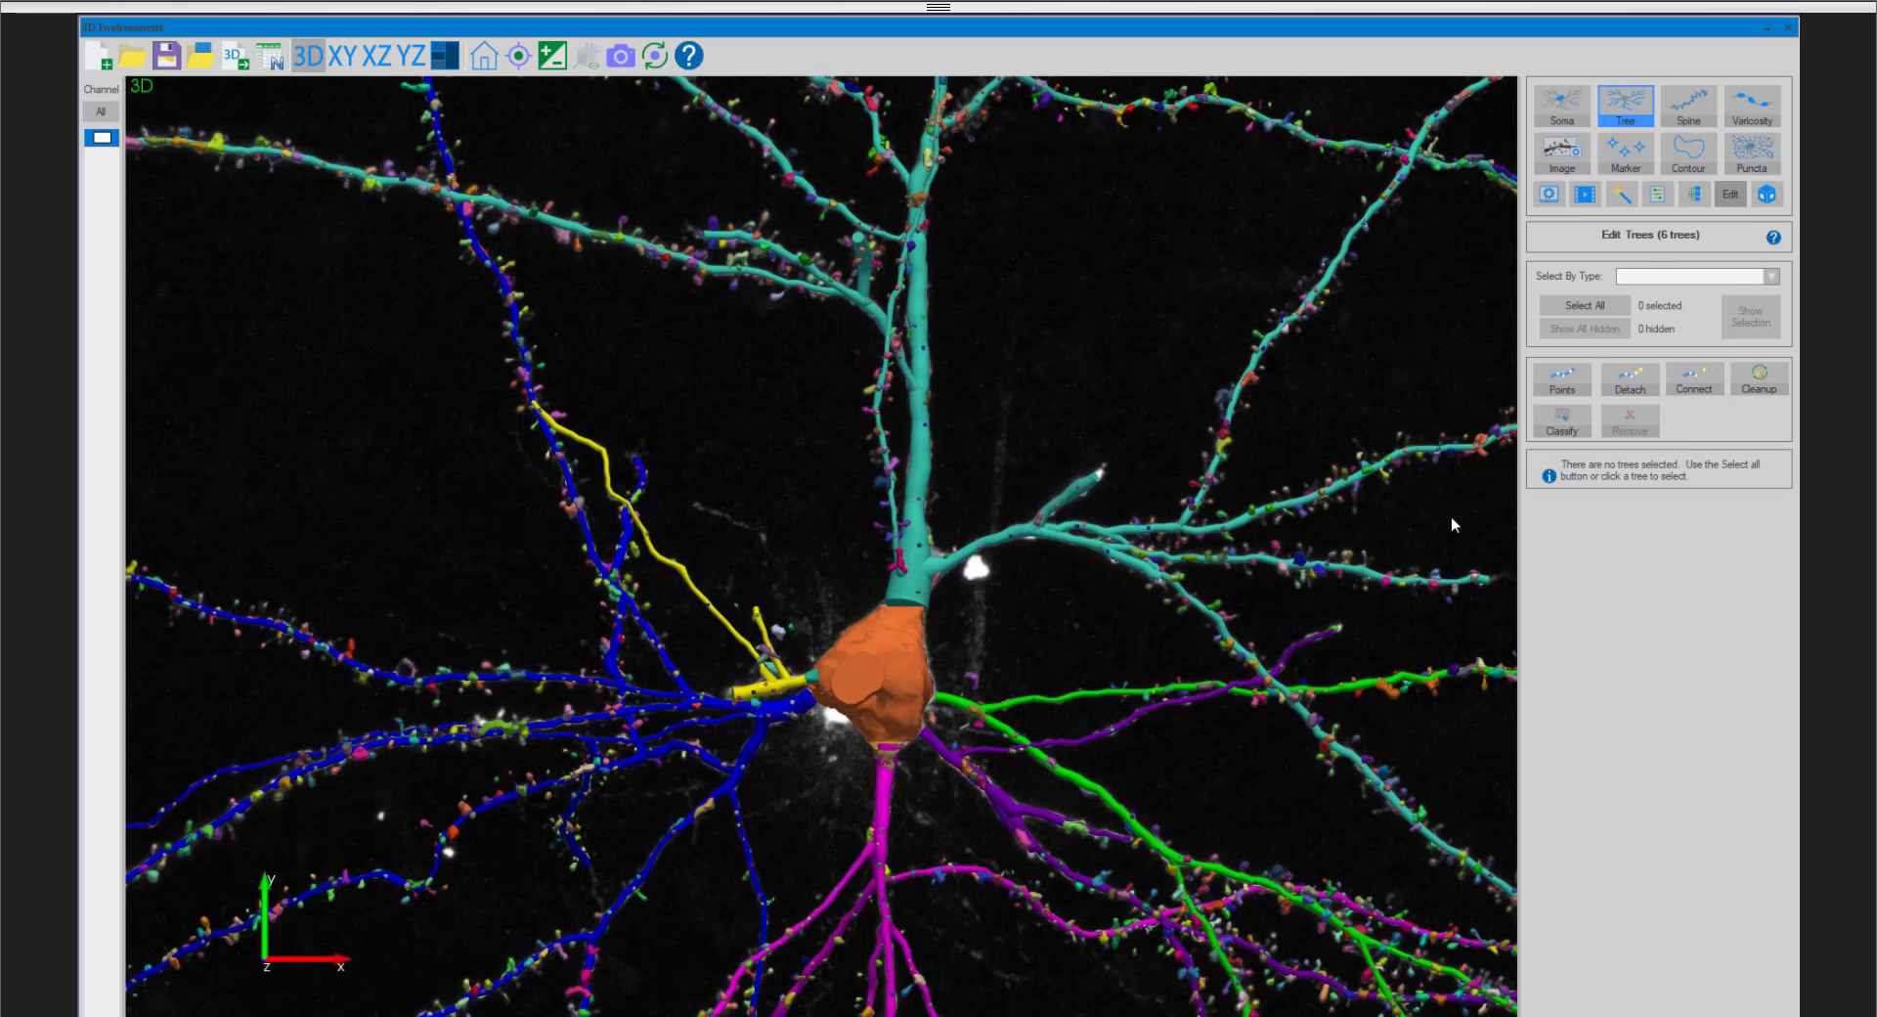
scroll(1109, 581, up, 2)
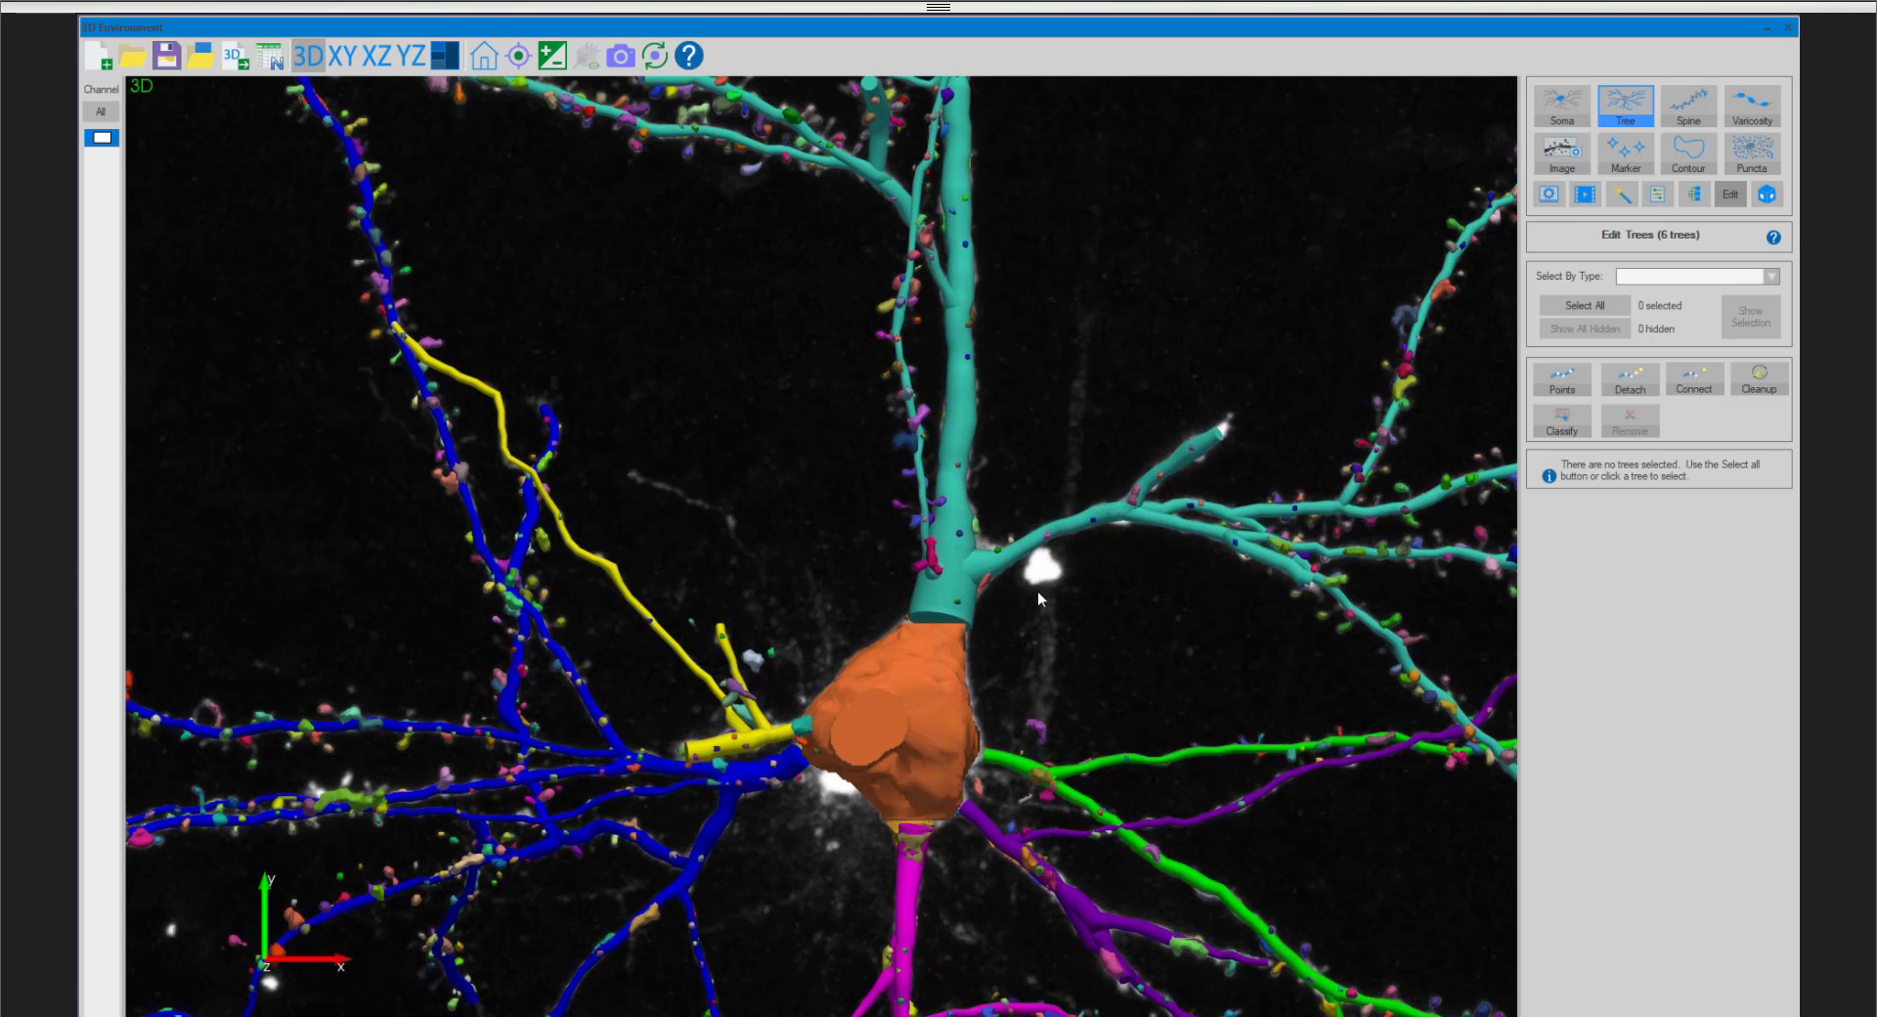
scroll(1036, 591, up, 1)
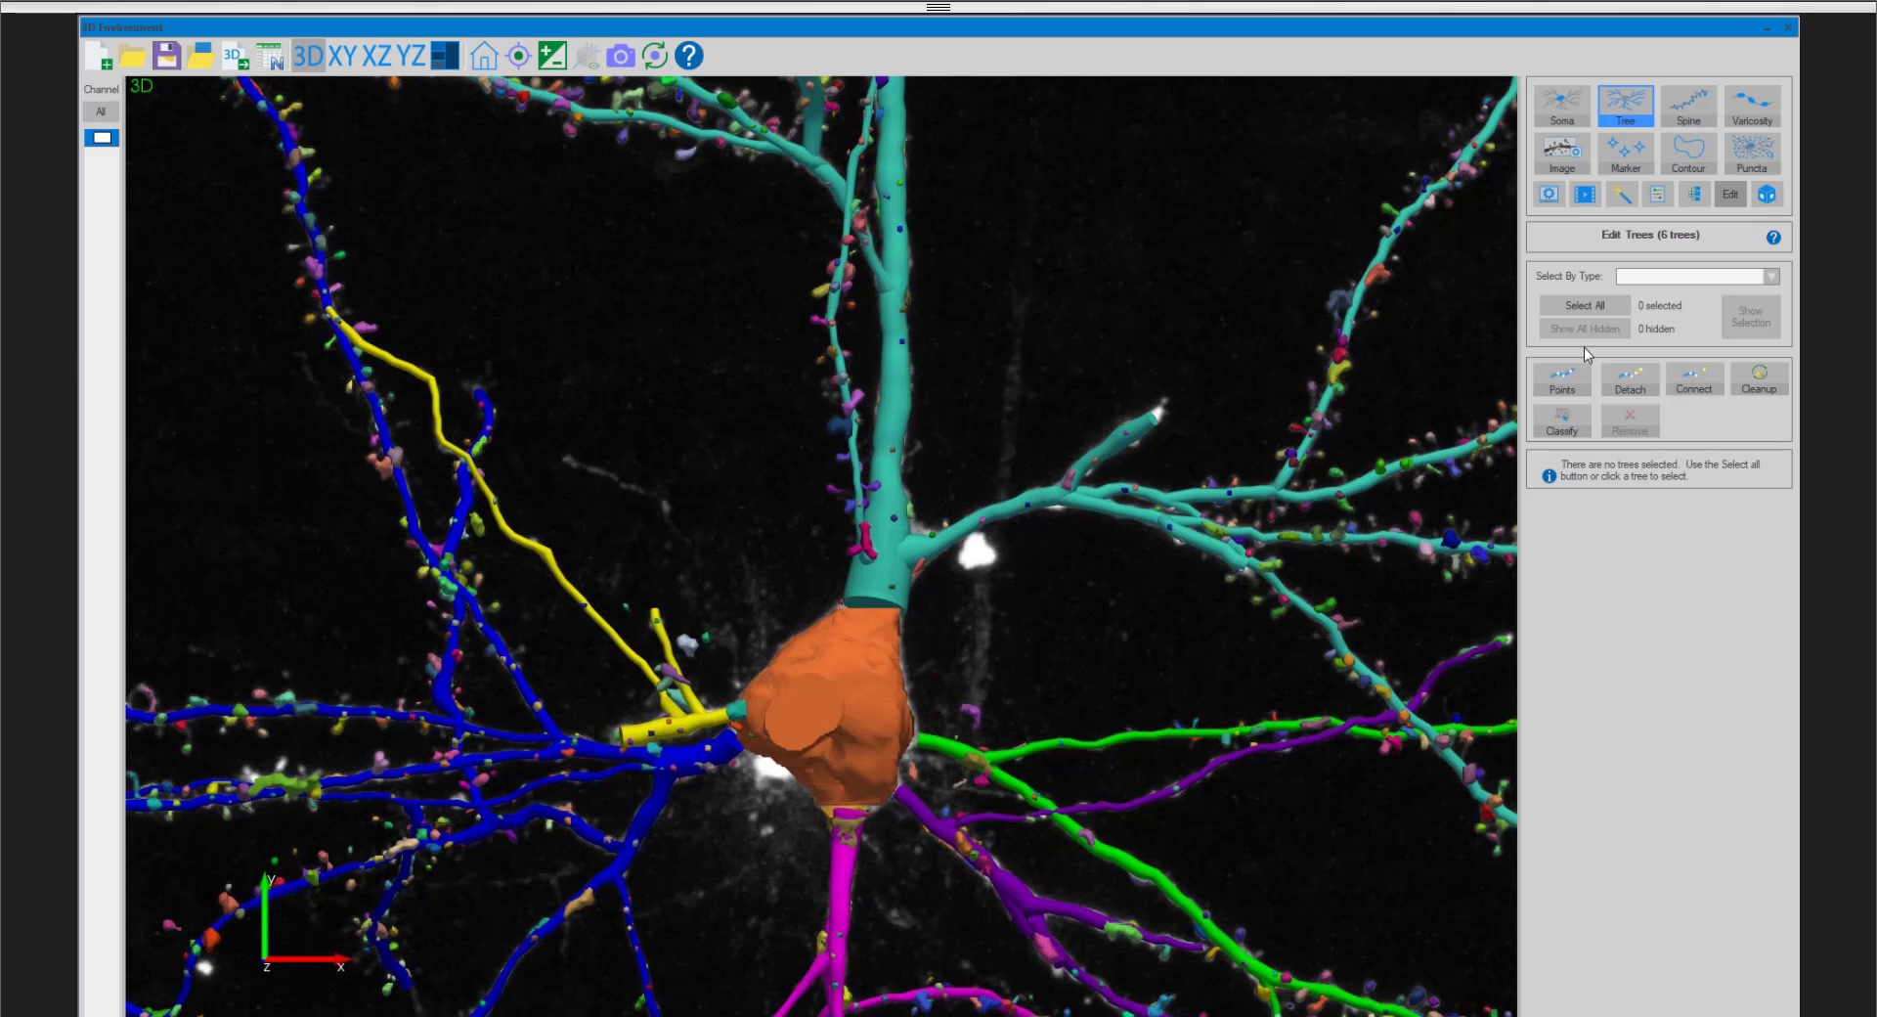
- Display the individual tree points and zoom in on the thick upper dendrite's base at the soma
click(1562, 380)
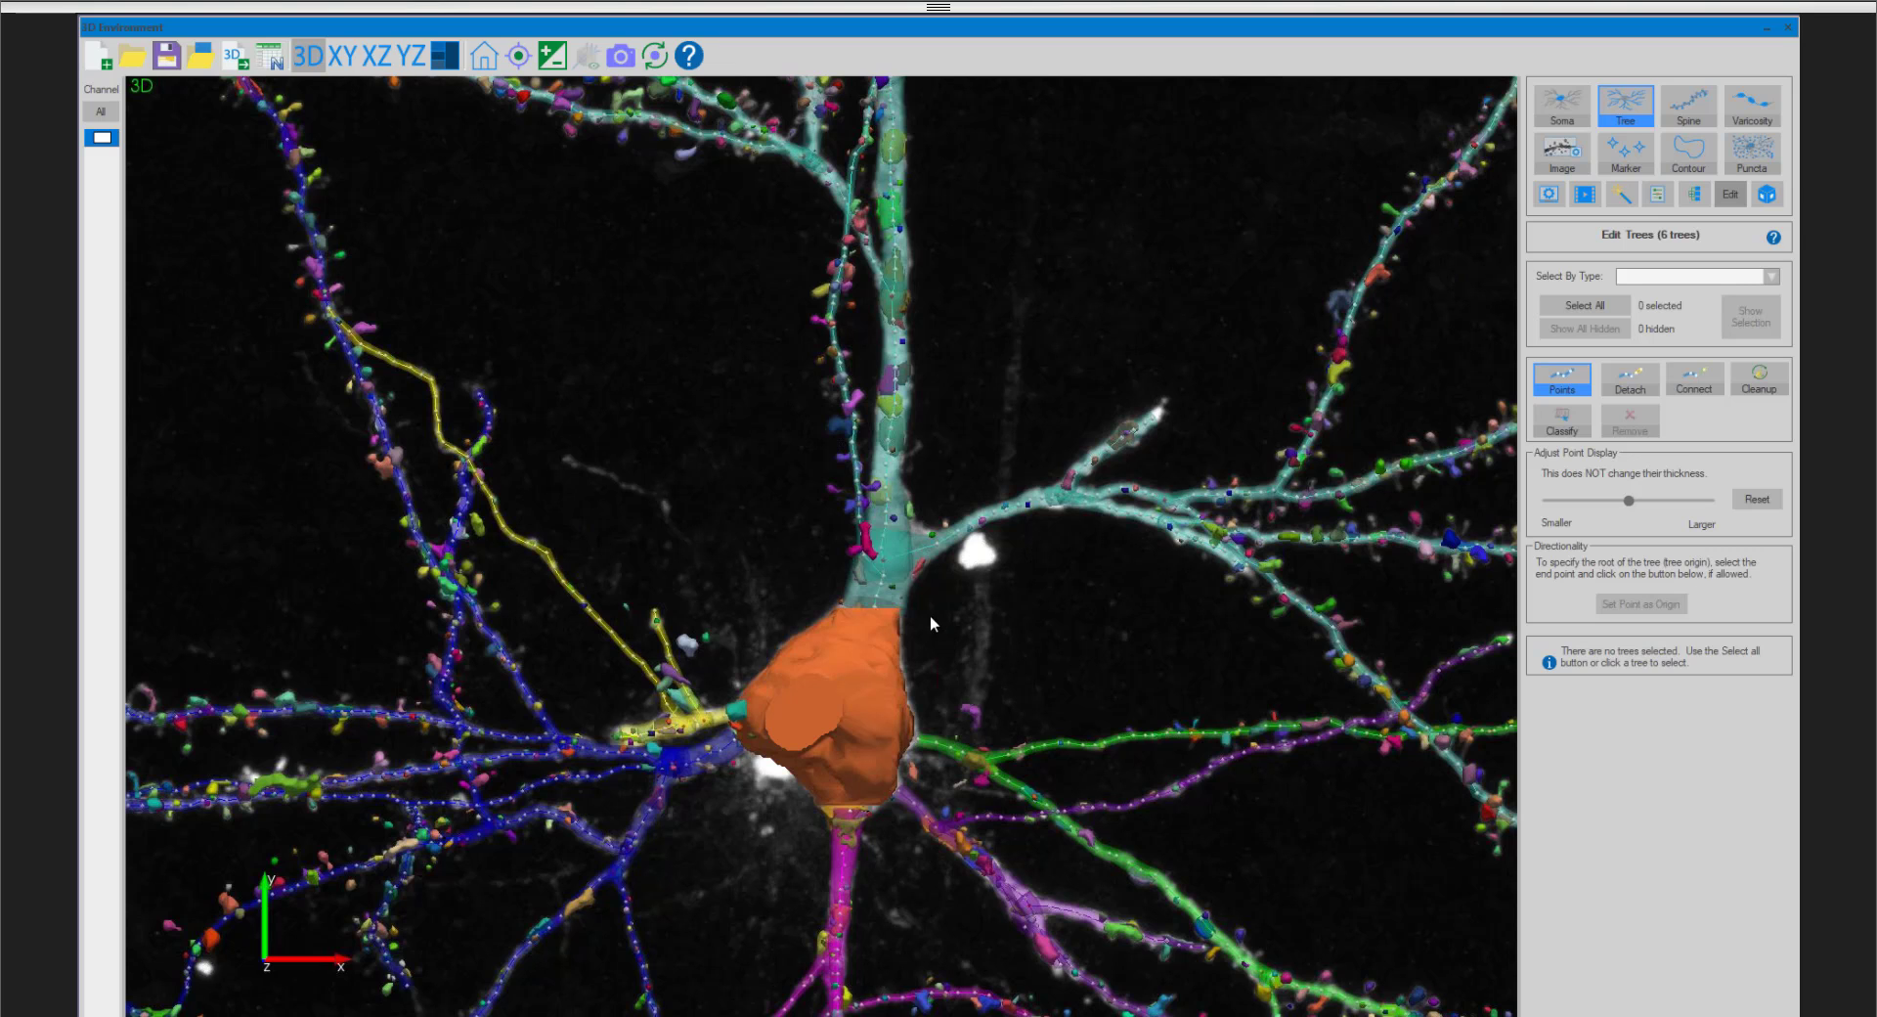
scroll(929, 614, up, 10)
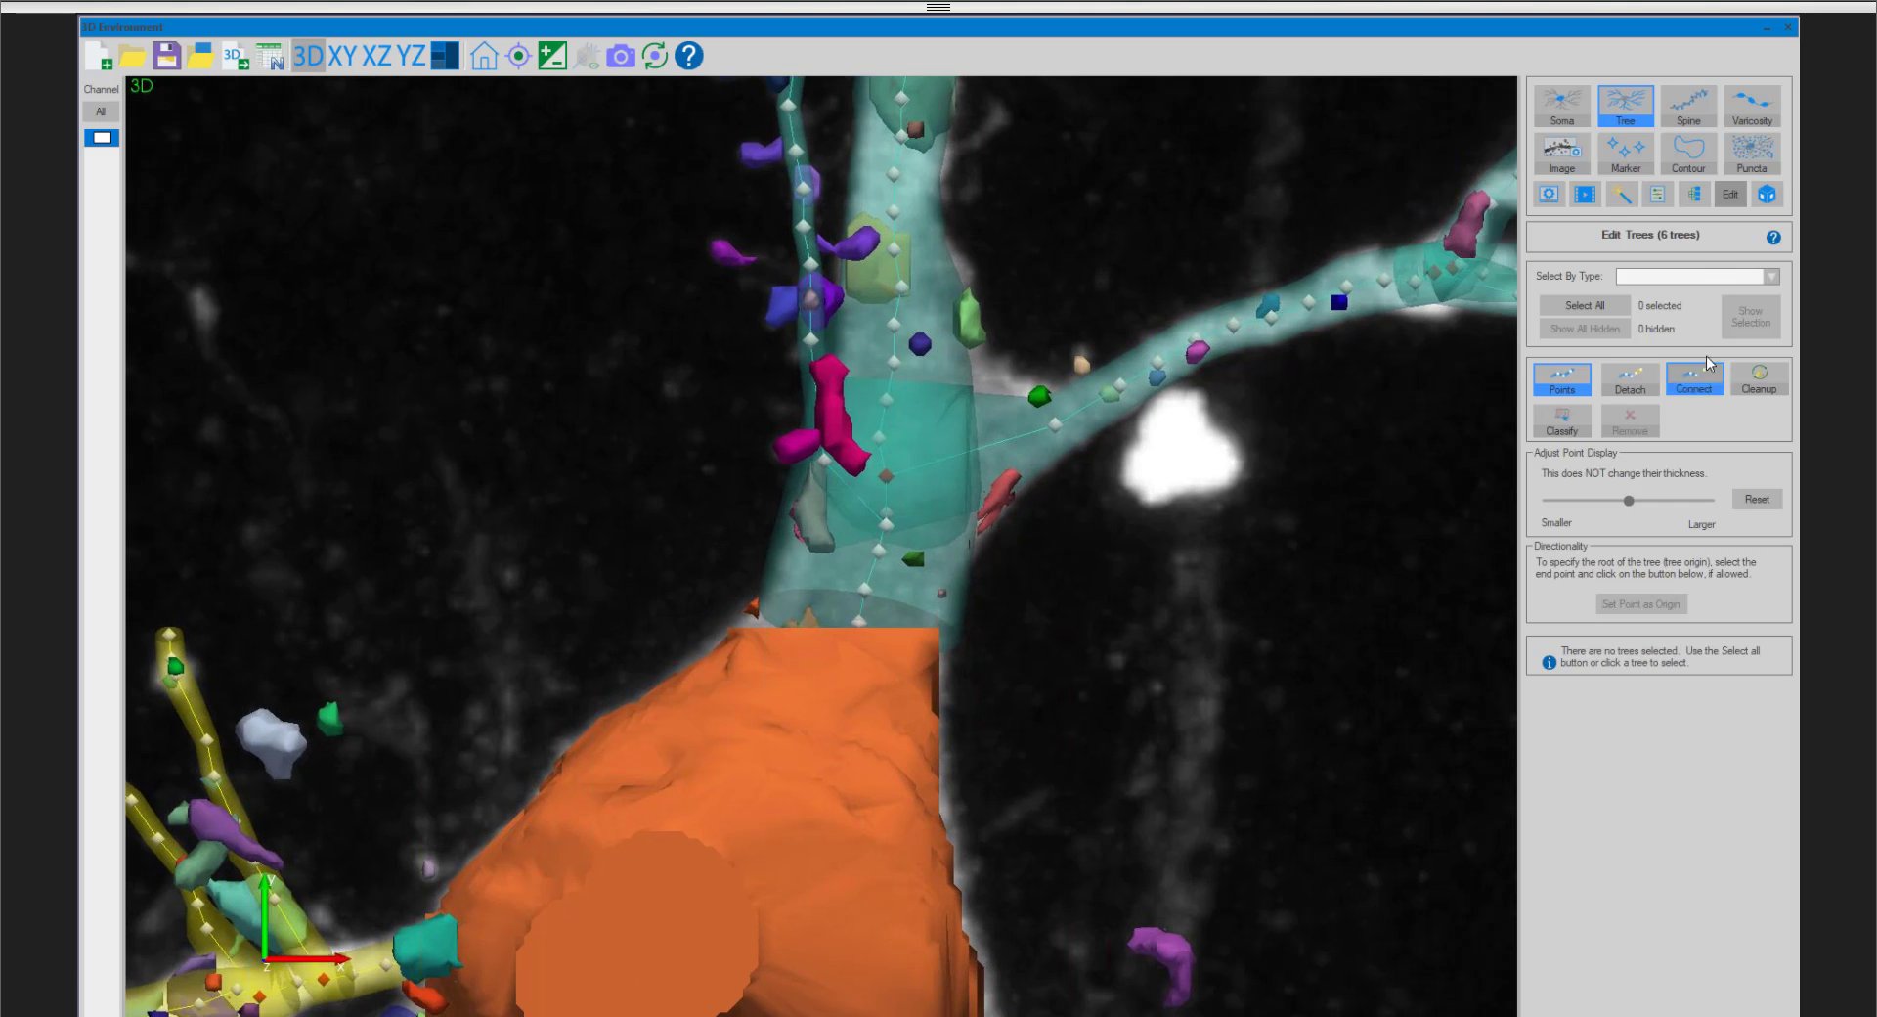
- Set the end point of the thick upper dendrite at the soma as the origin of its tree
middle_drag(1065, 584, 1166, 357)
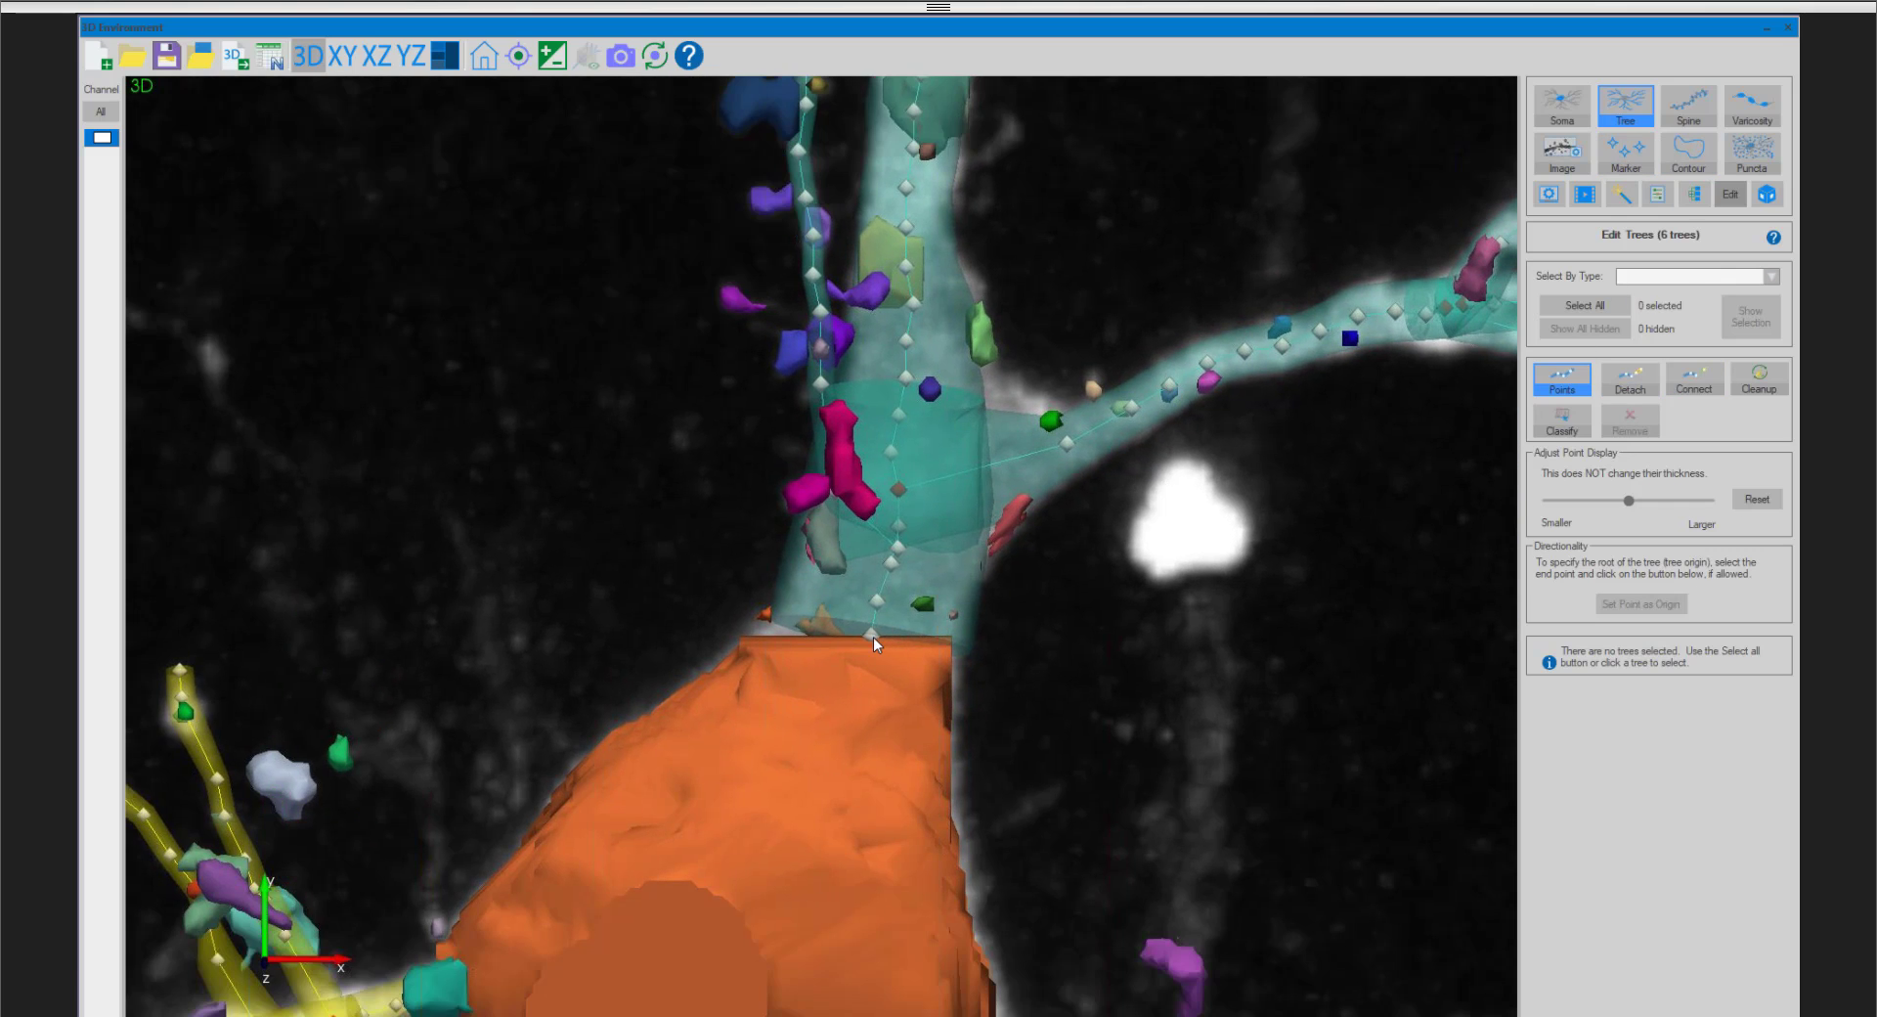
click(871, 634)
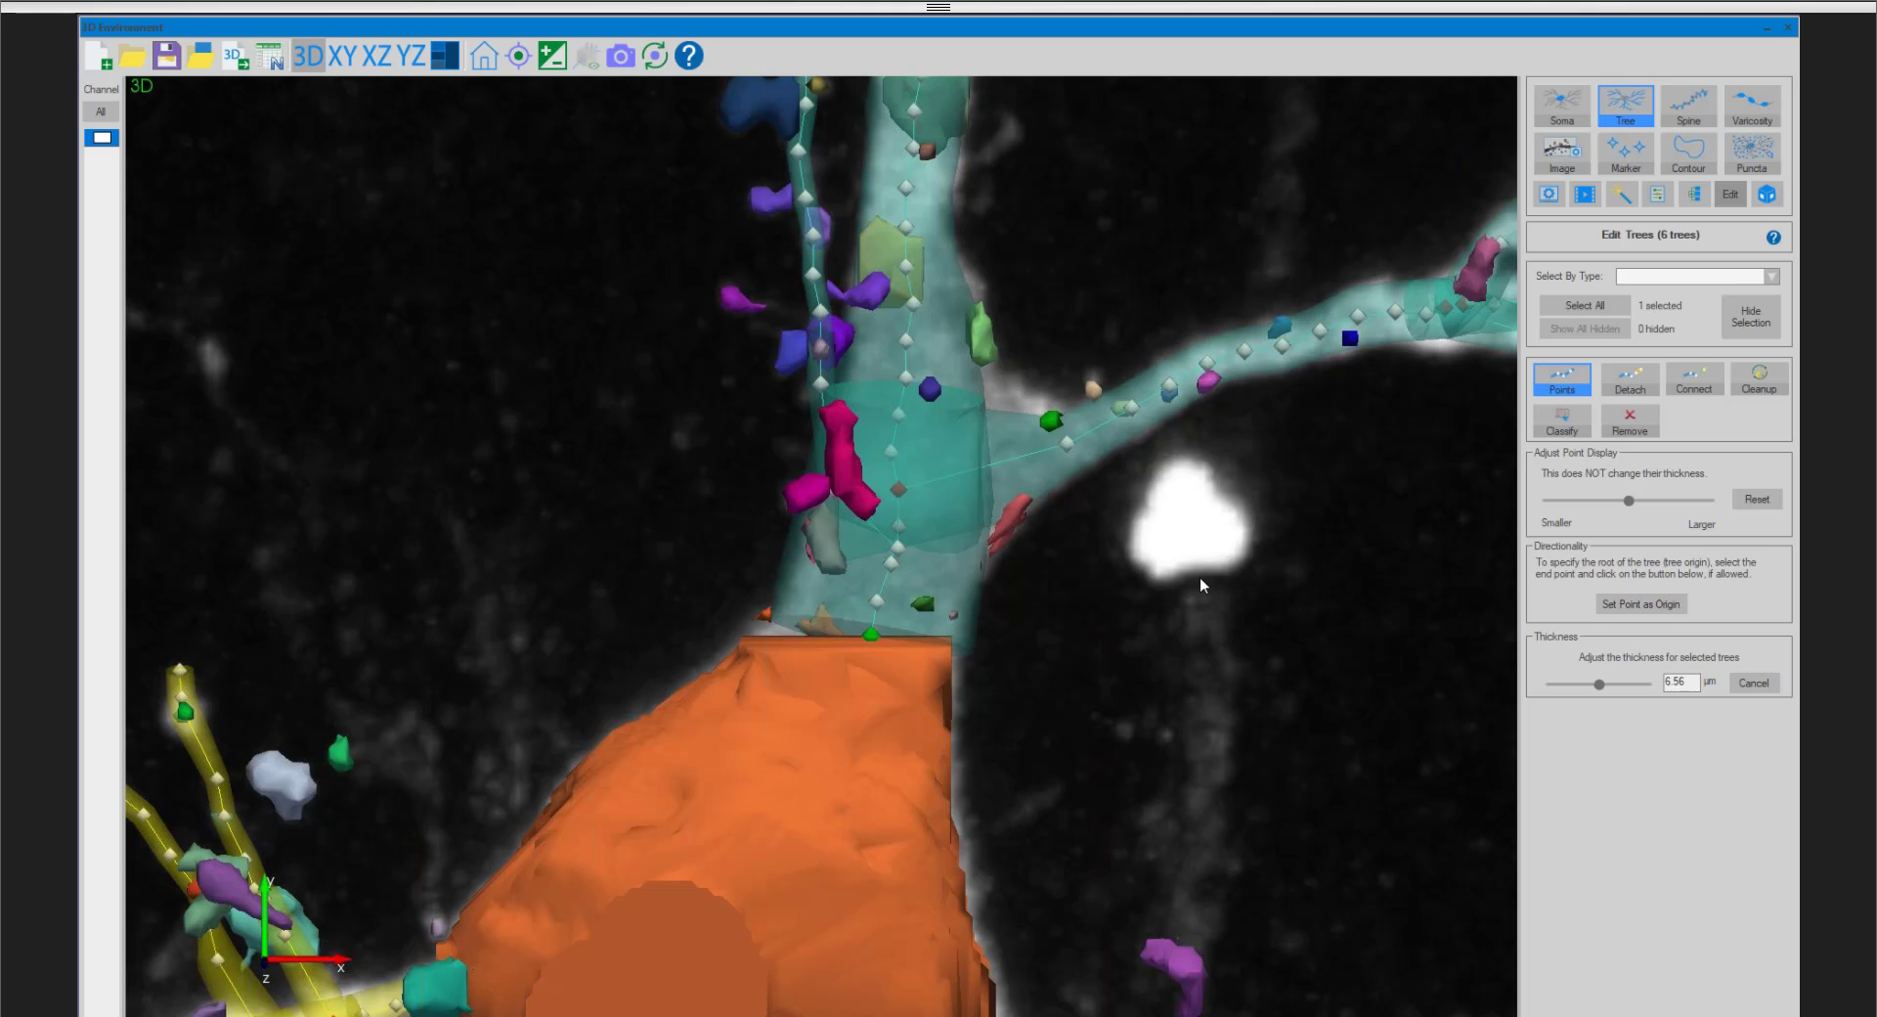
scroll(1200, 578, down, 4)
scroll(854, 618, up, 2)
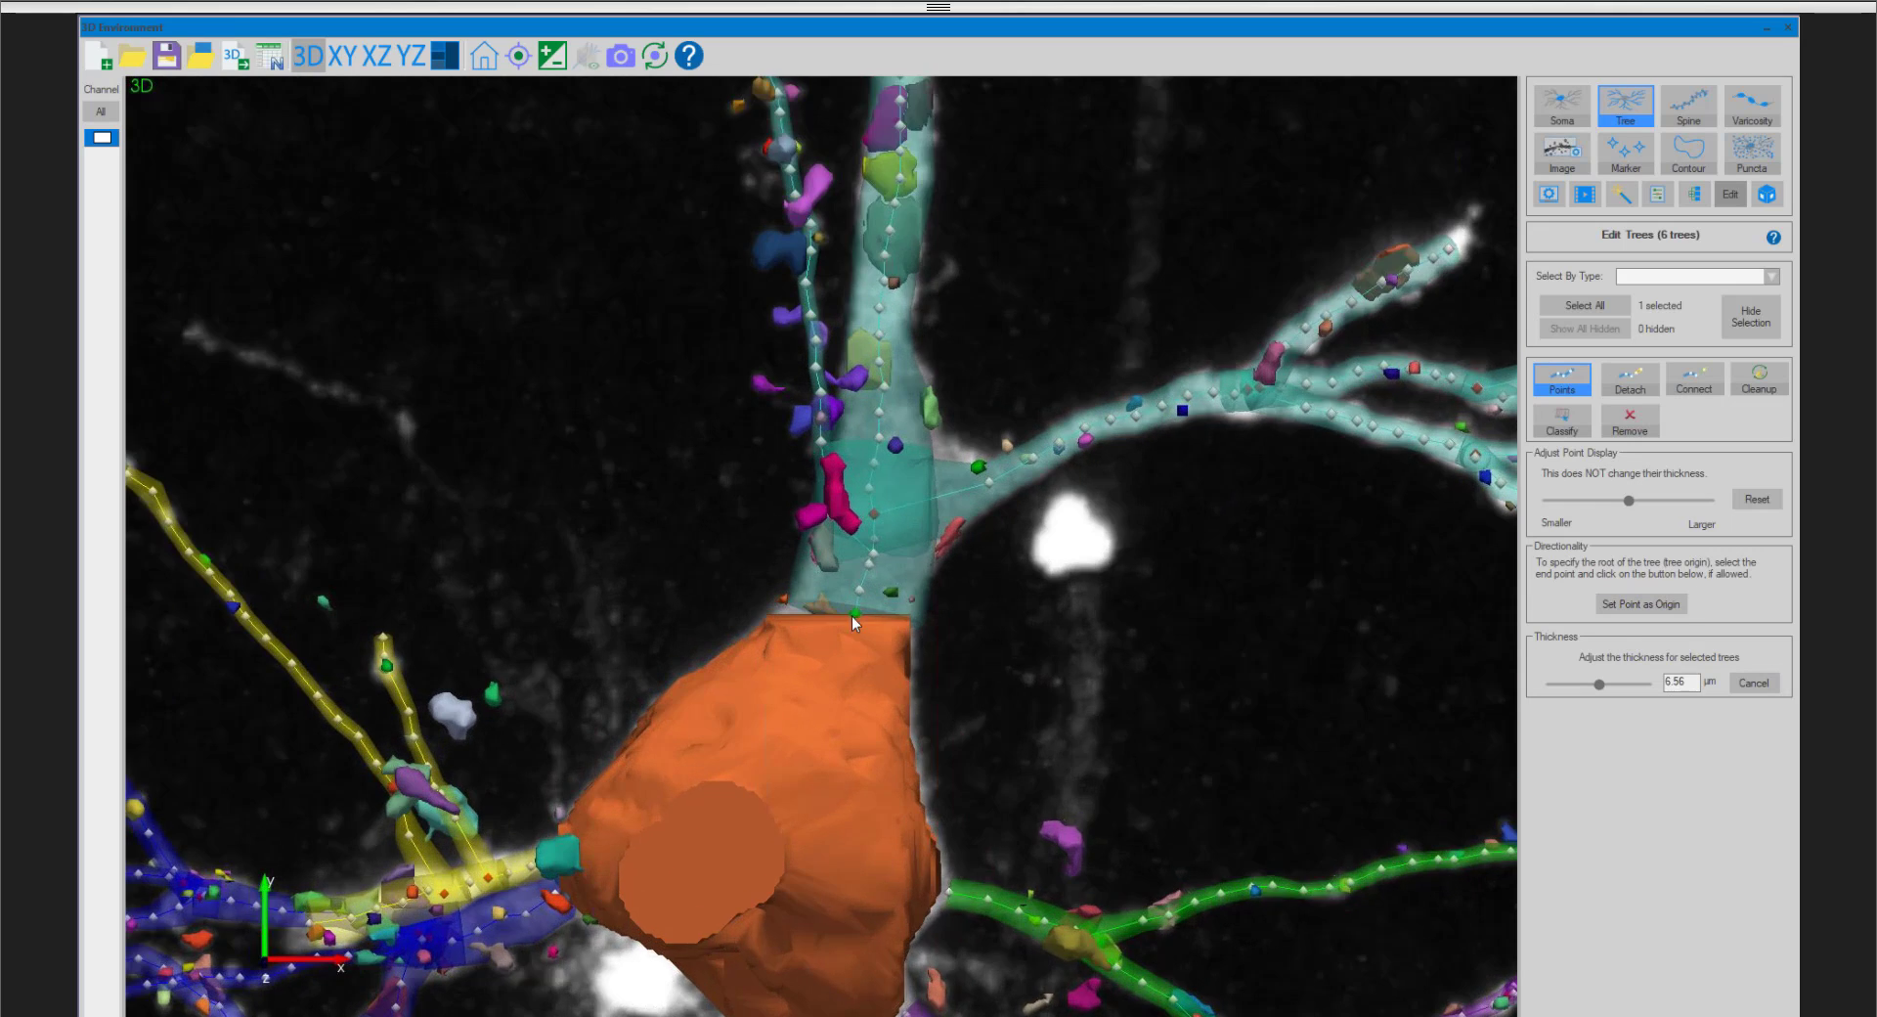
scroll(852, 616, up, 2)
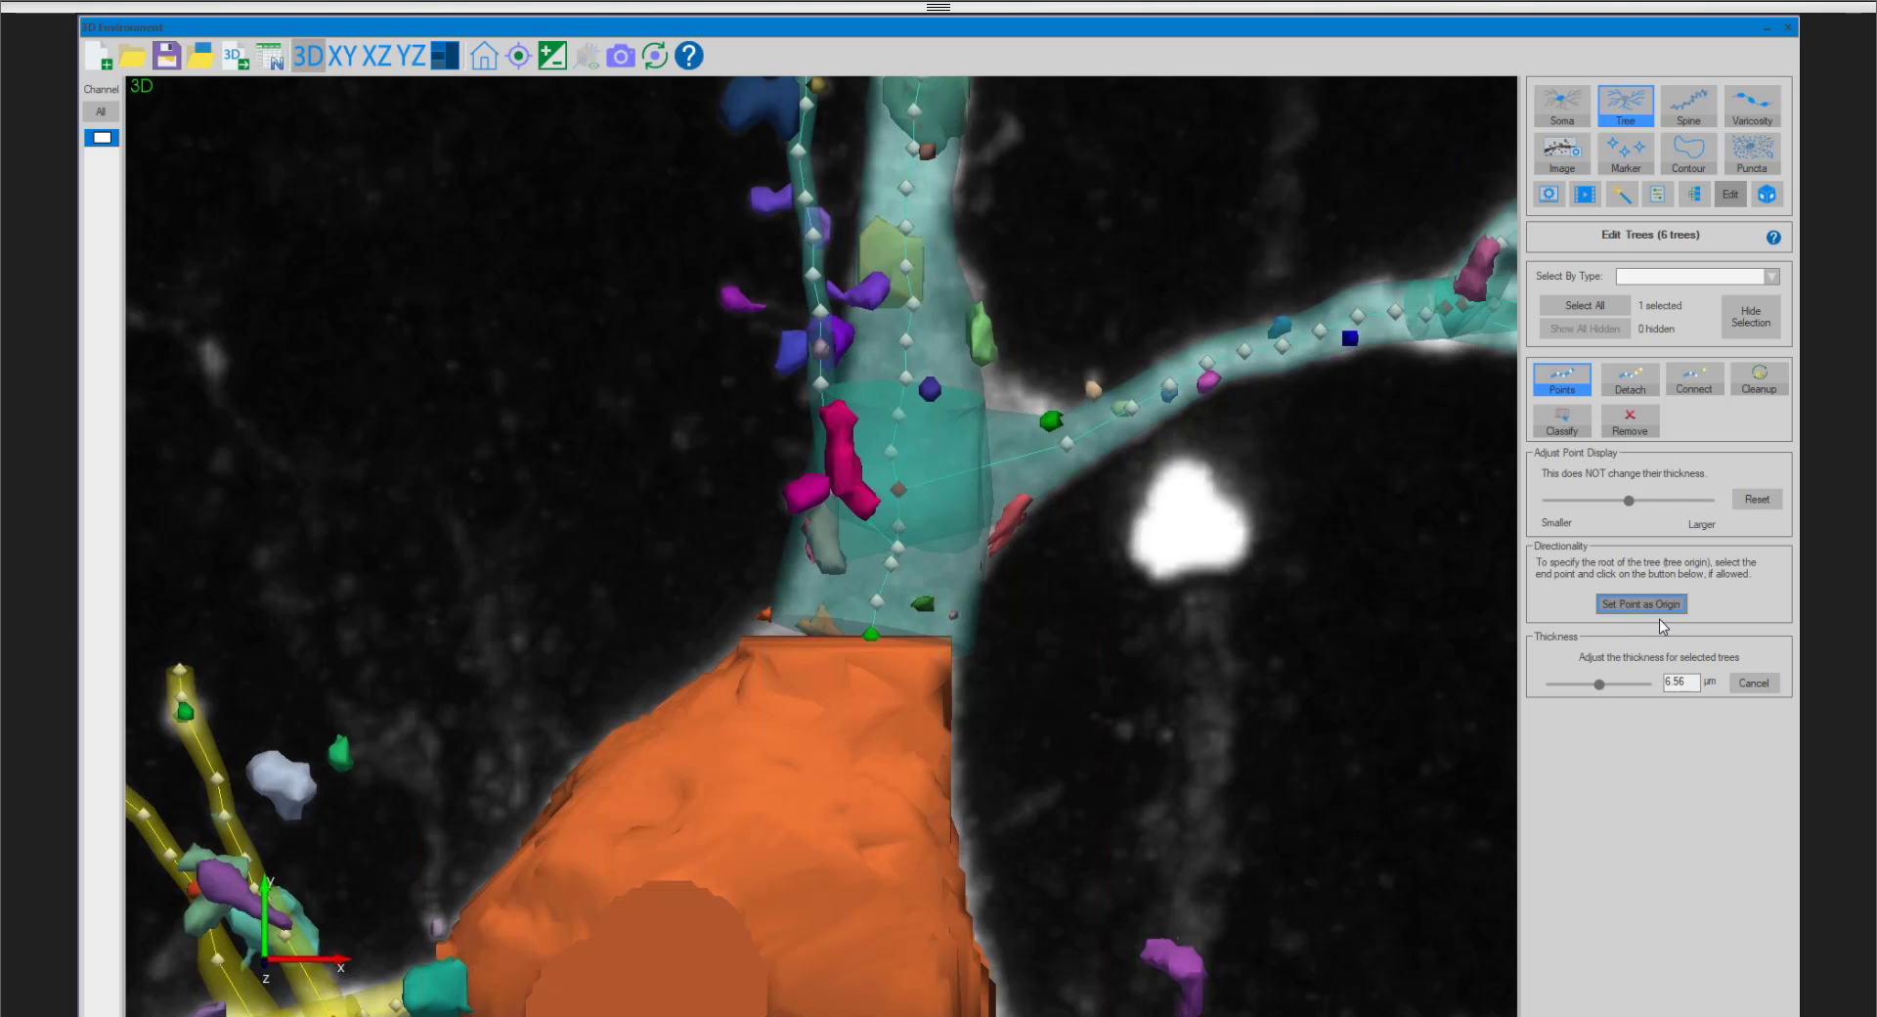
click(1623, 612)
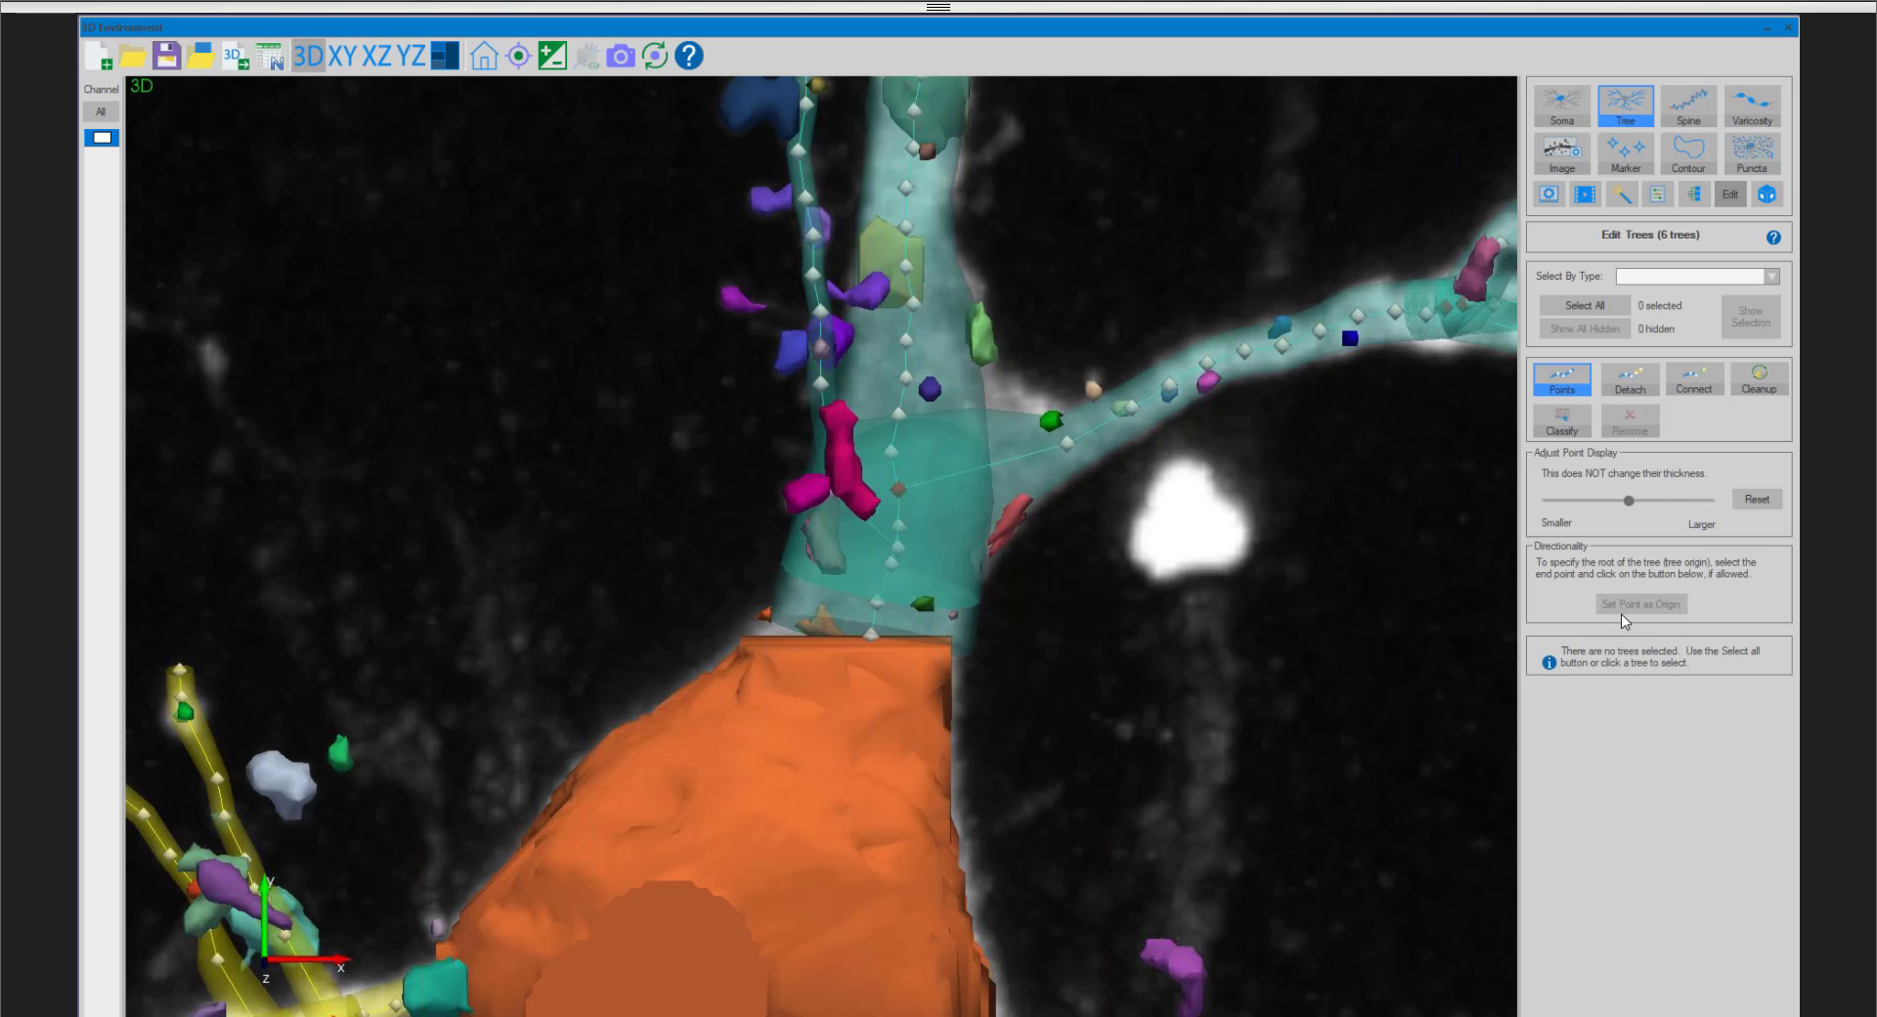
- Set the green tree's end point at the soma as its origin and select the base point of the magenta tree below the soma
scroll(1228, 528, down, 10)
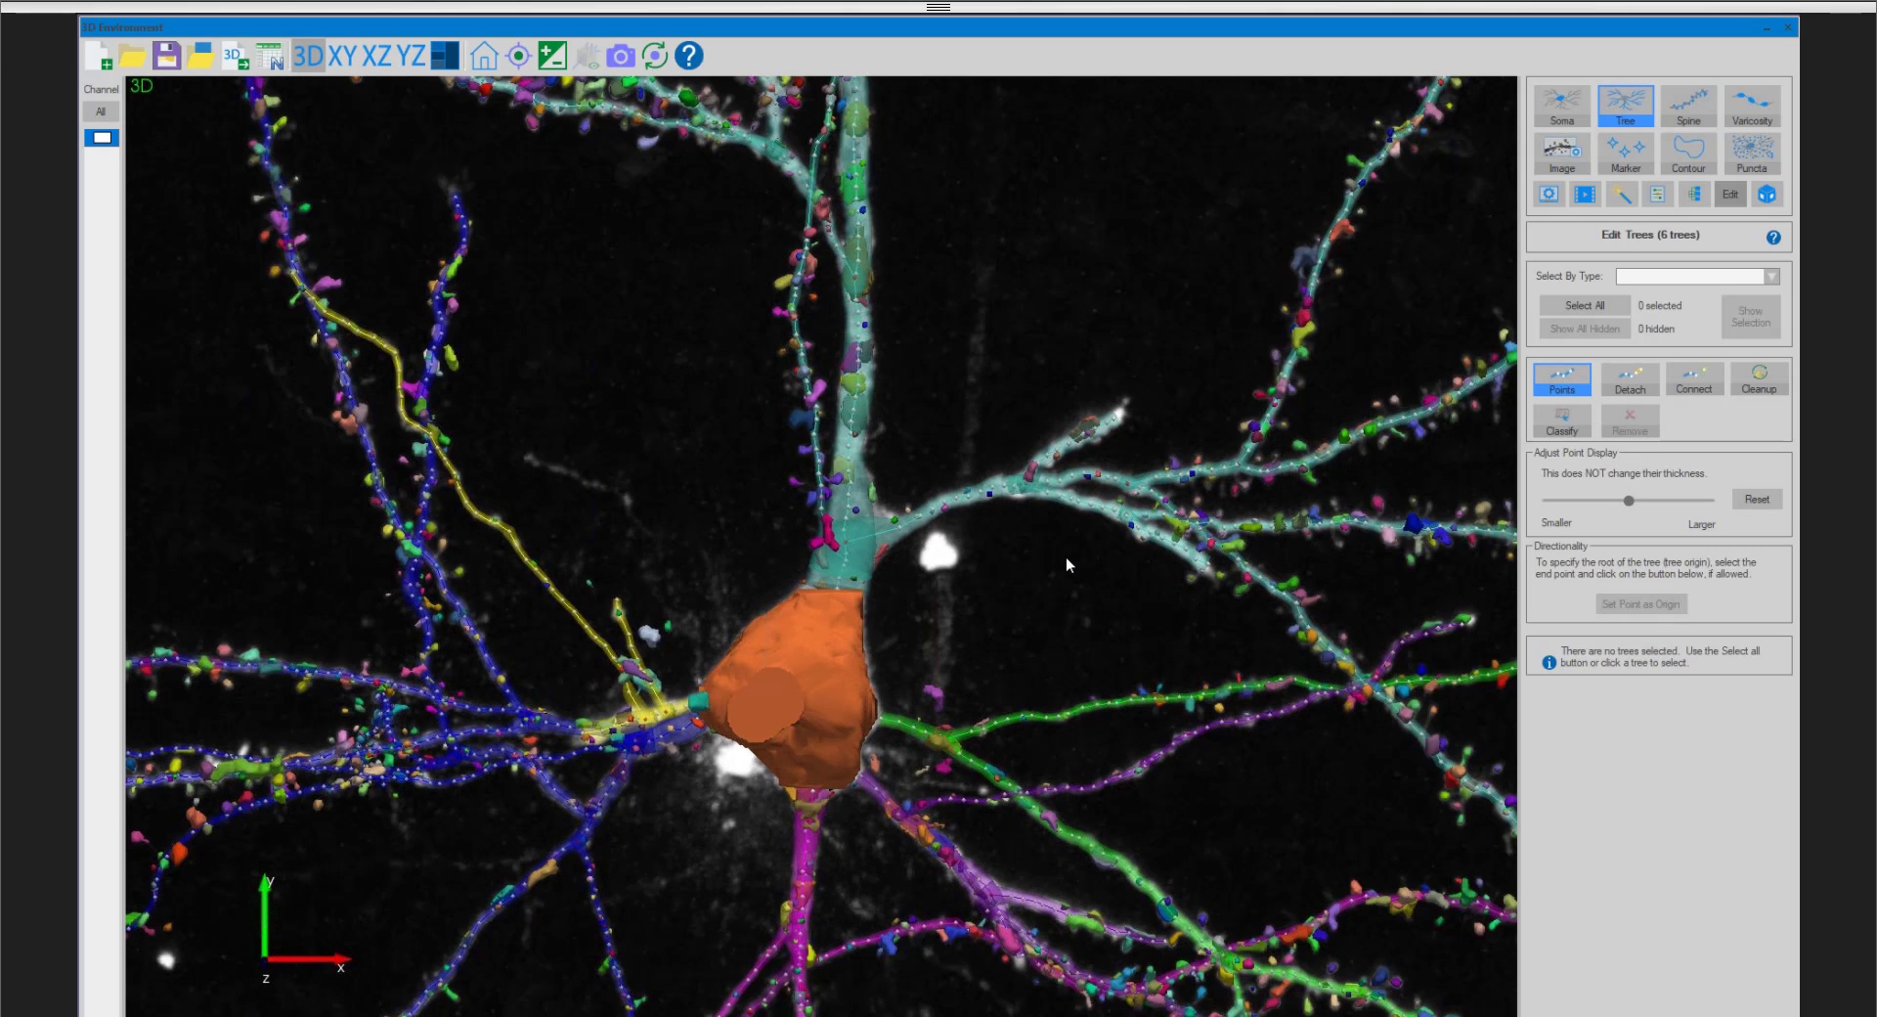
scroll(817, 601, down, 2)
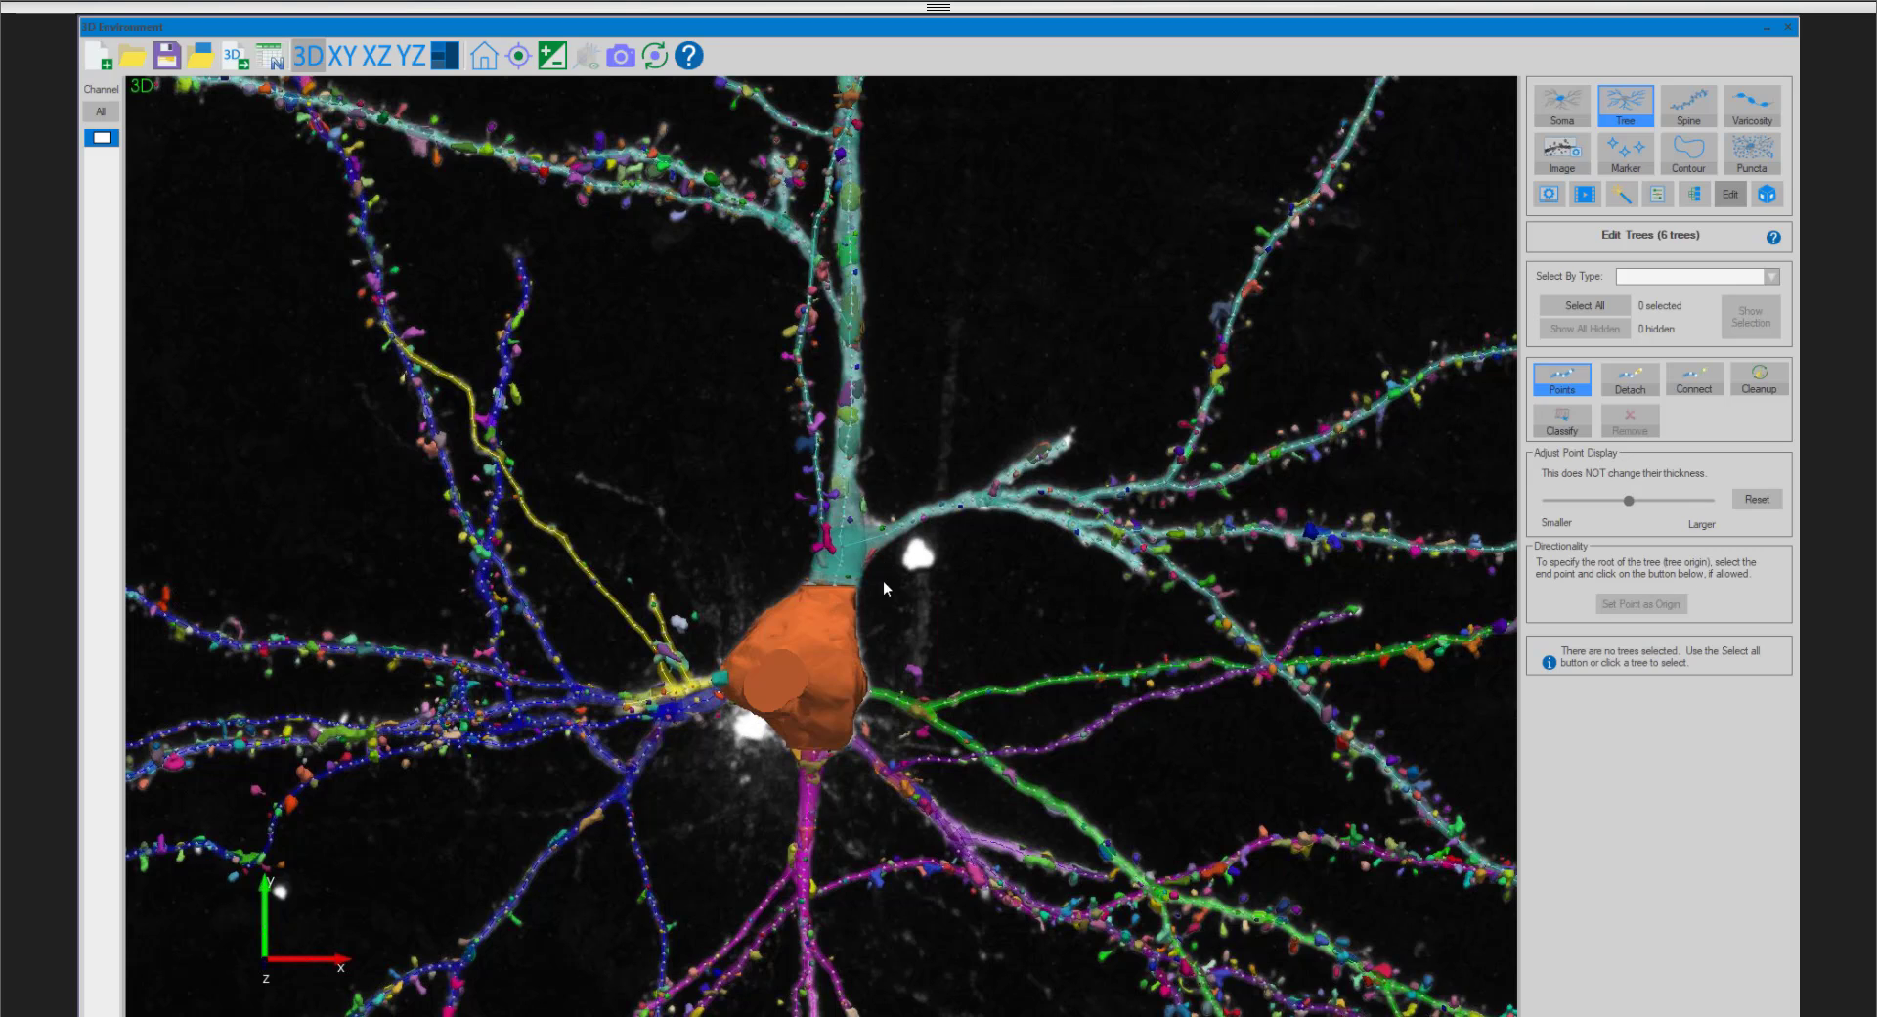
scroll(888, 628, up, 6)
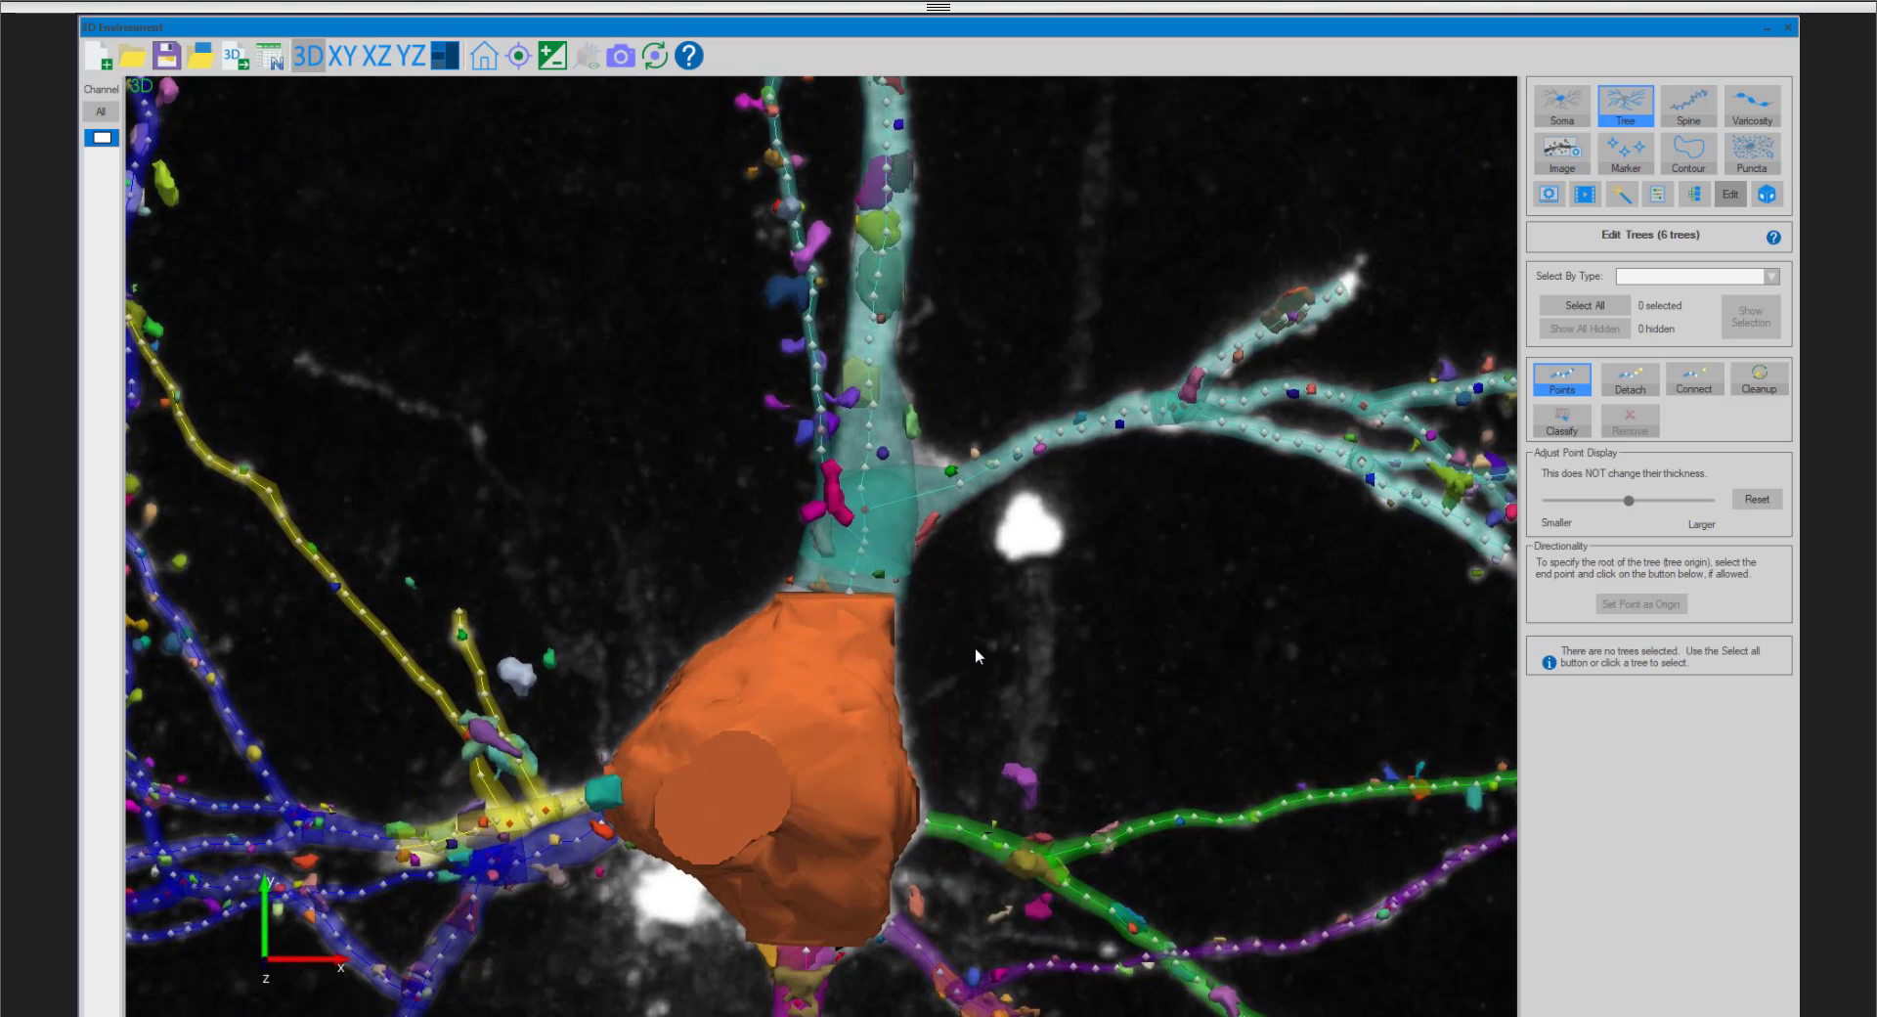
scroll(976, 648, up, 2)
click(947, 787)
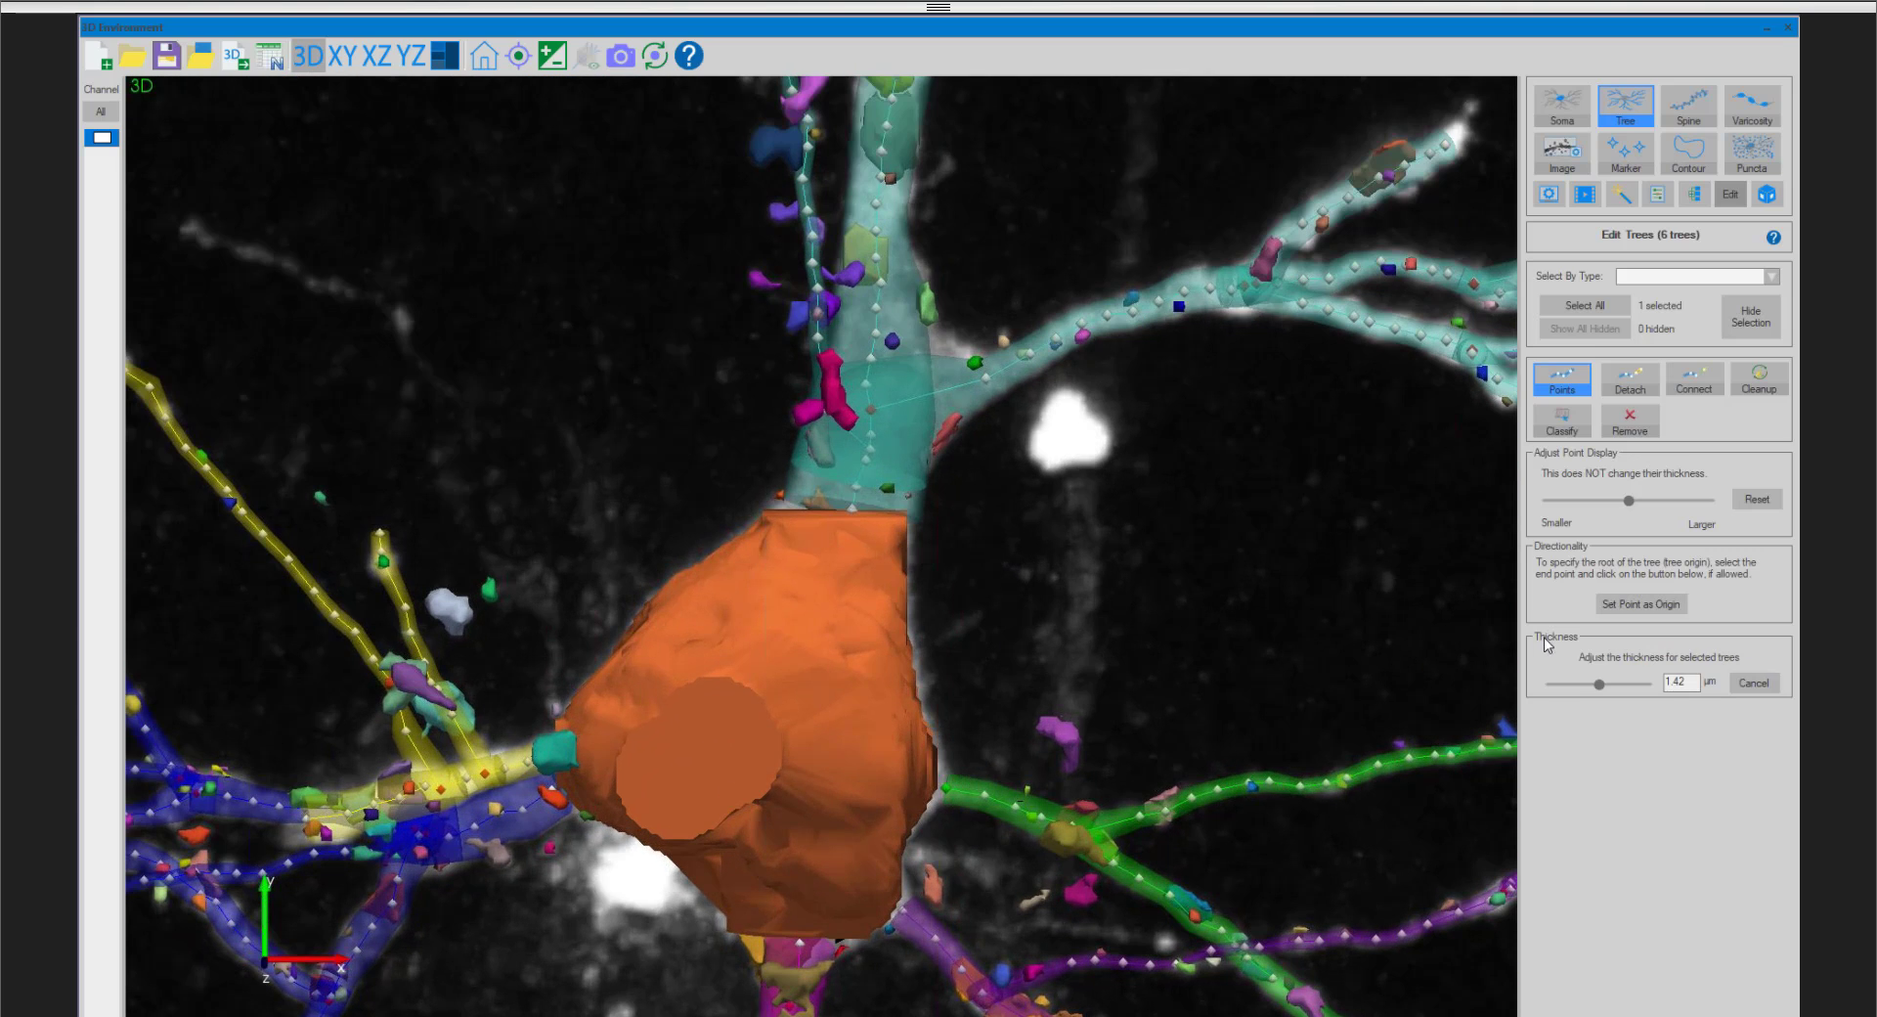
click(1604, 590)
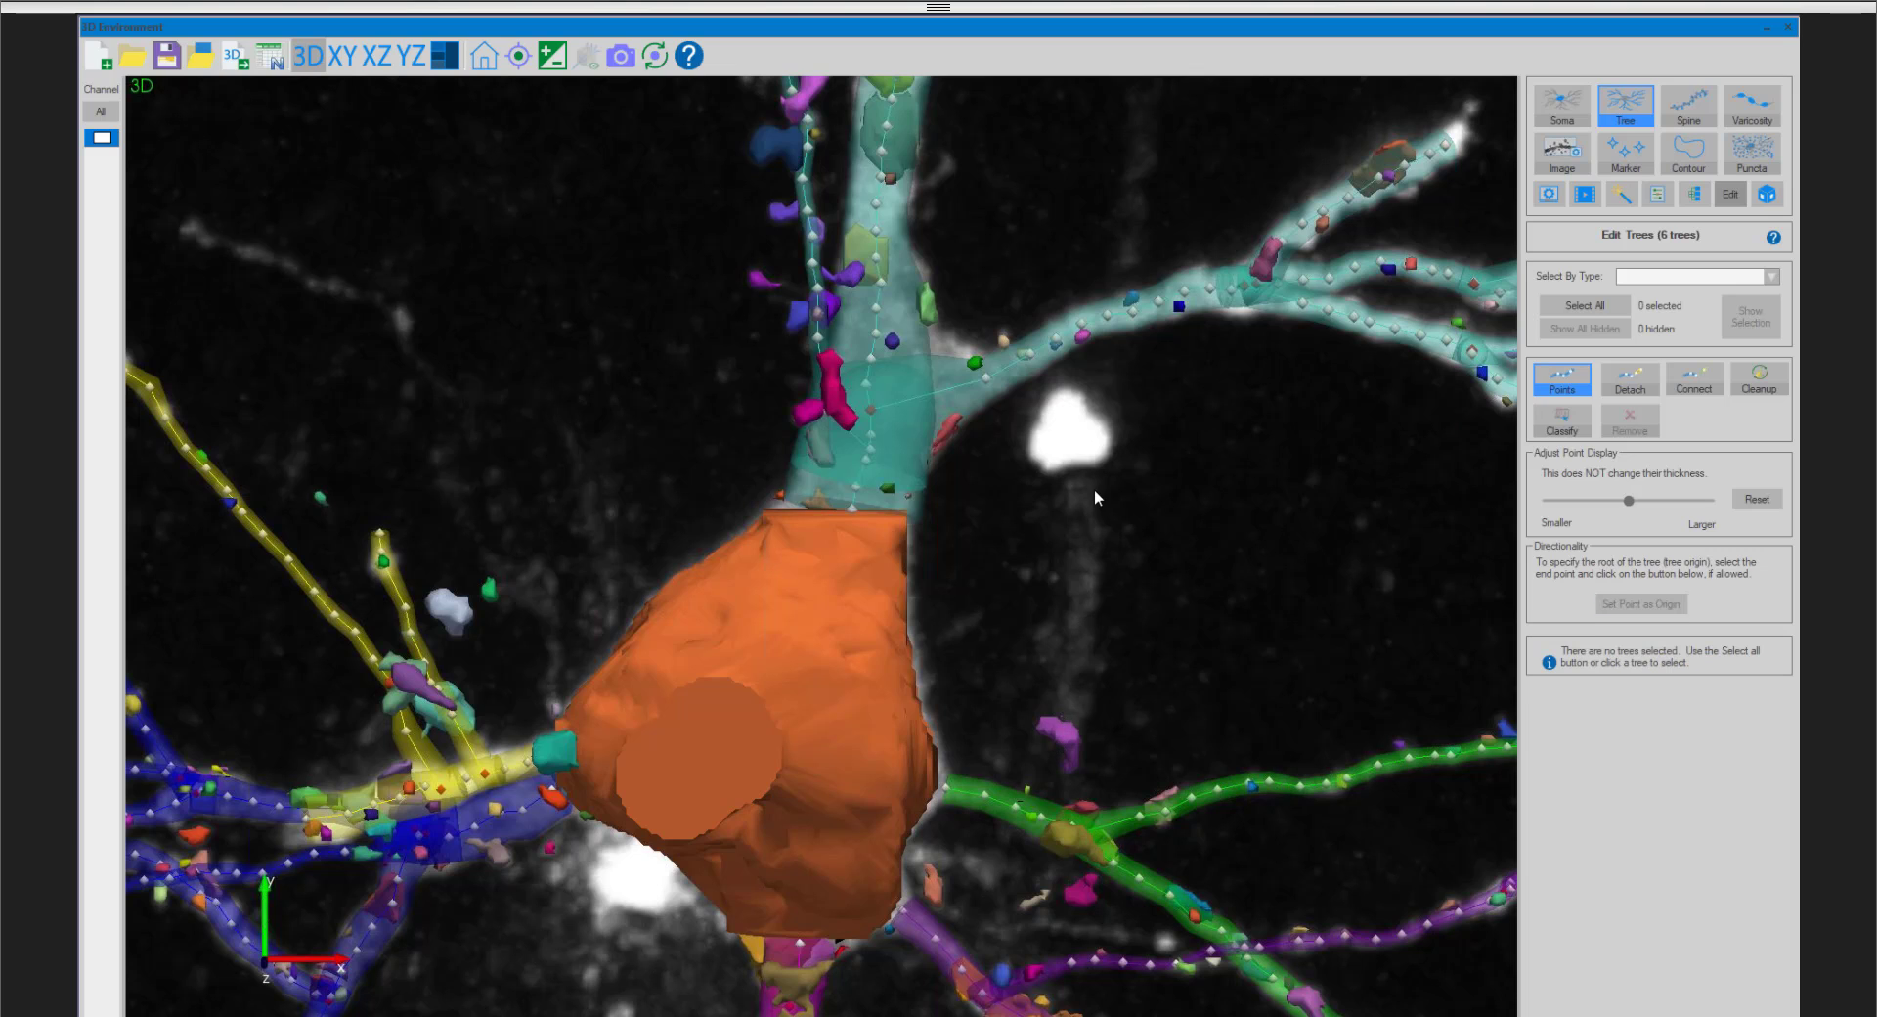
middle_drag(1094, 489, 1131, 225)
click(836, 688)
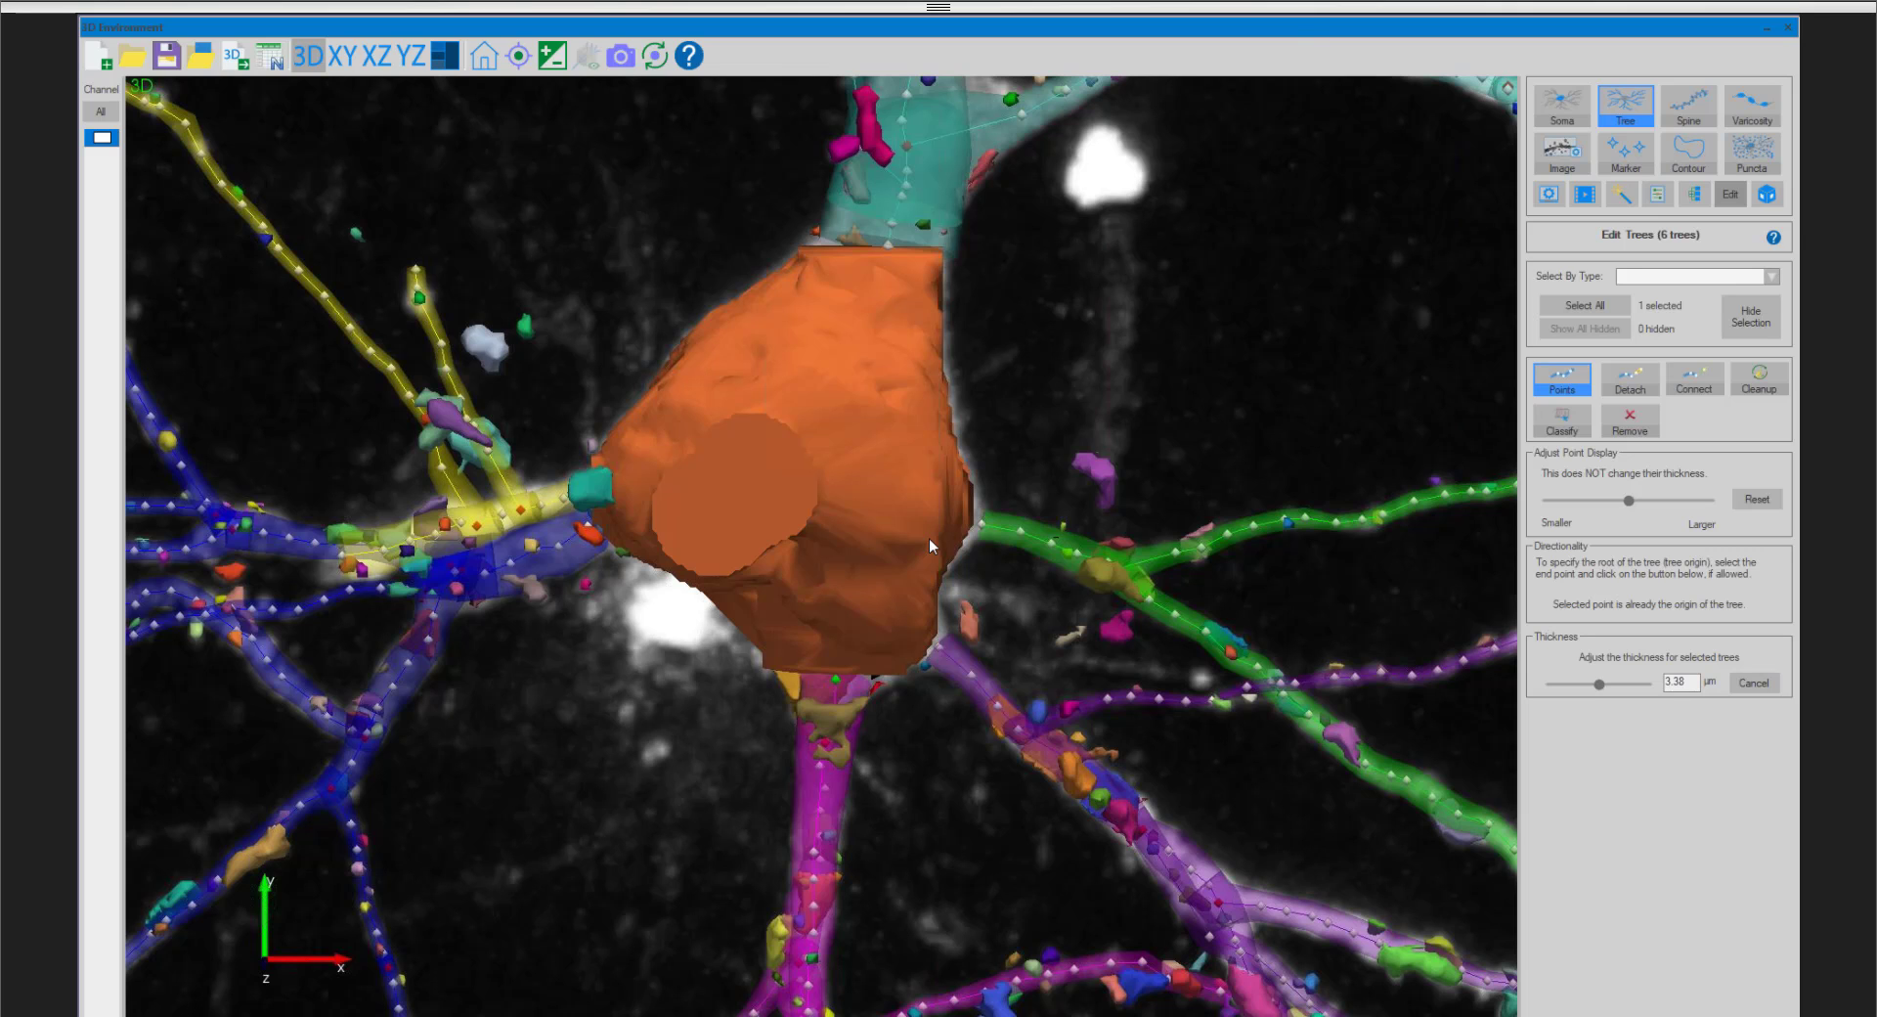
- Follow the upper tree to the far tip of a thin outer branch and select its end point to check the origin option
scroll(929, 538, down, 7)
middle_drag(941, 353, 913, 676)
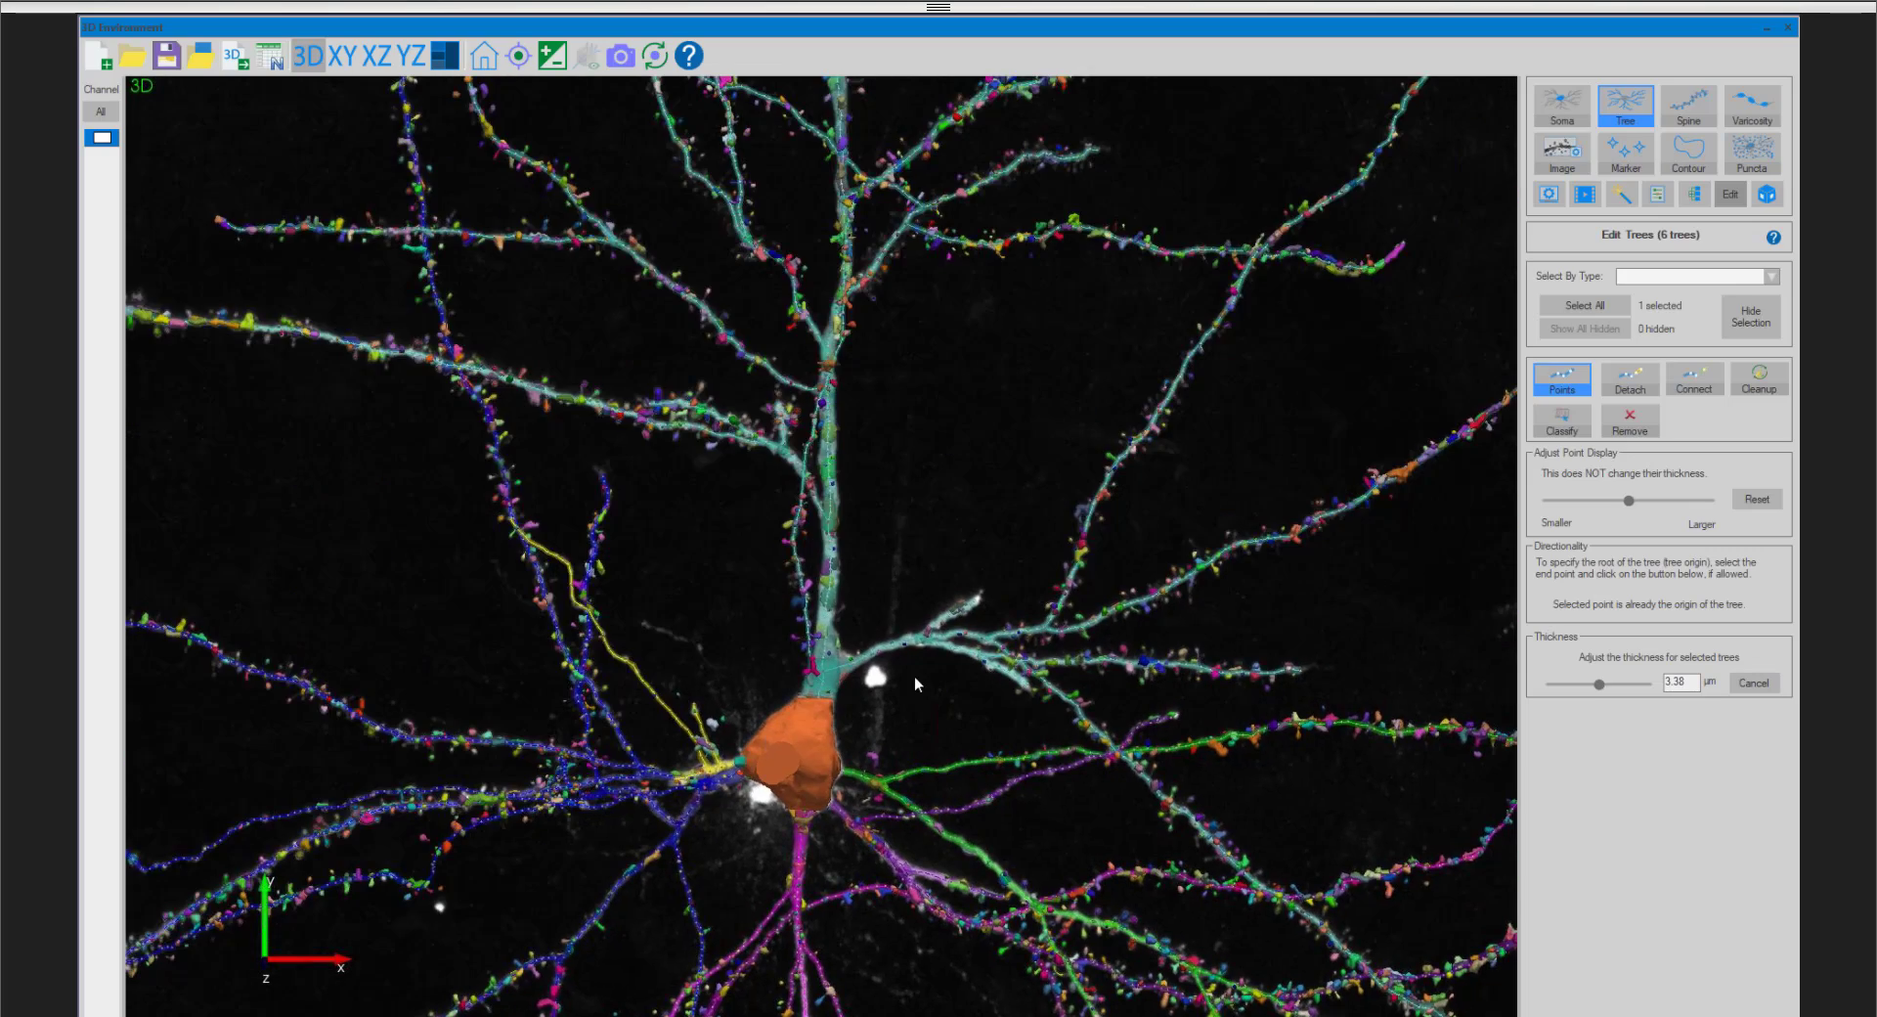
scroll(532, 221, down, 4)
middle_drag(532, 221, 700, 706)
middle_drag(708, 170, 861, 492)
scroll(894, 297, up, 6)
middle_drag(923, 298, 880, 494)
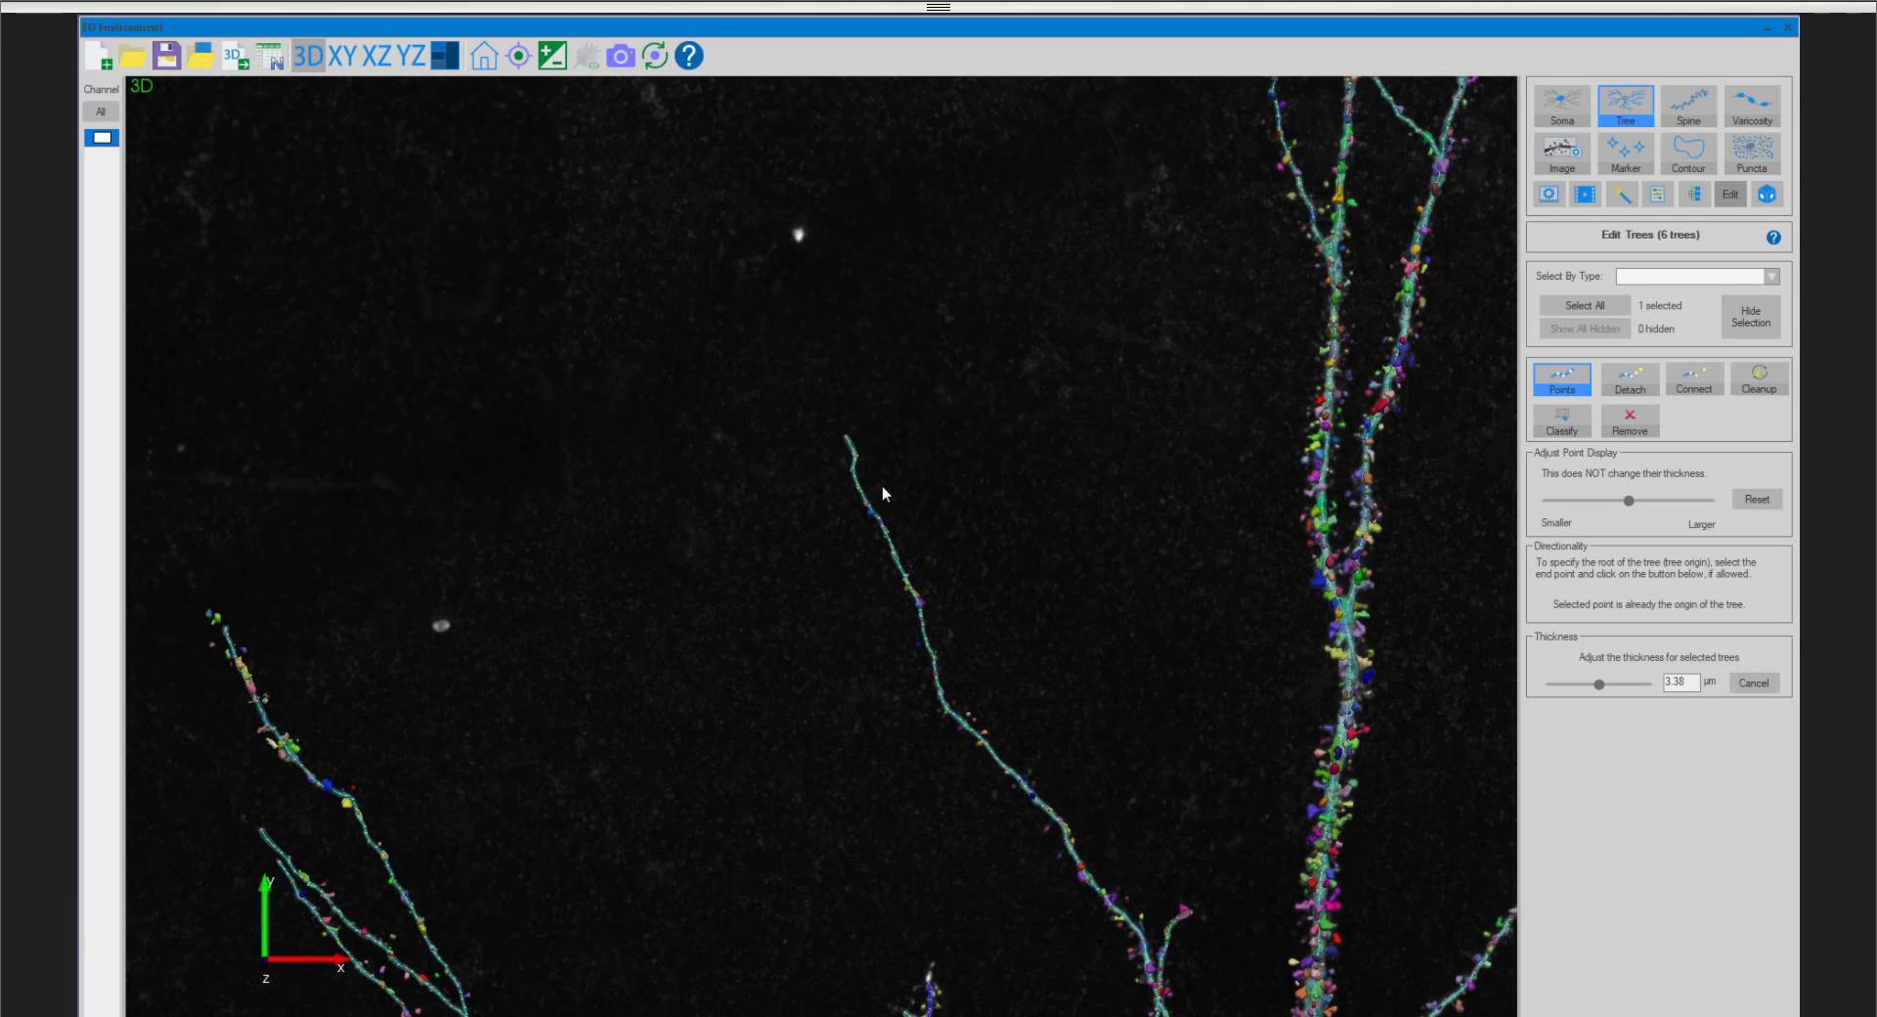
scroll(880, 495, up, 5)
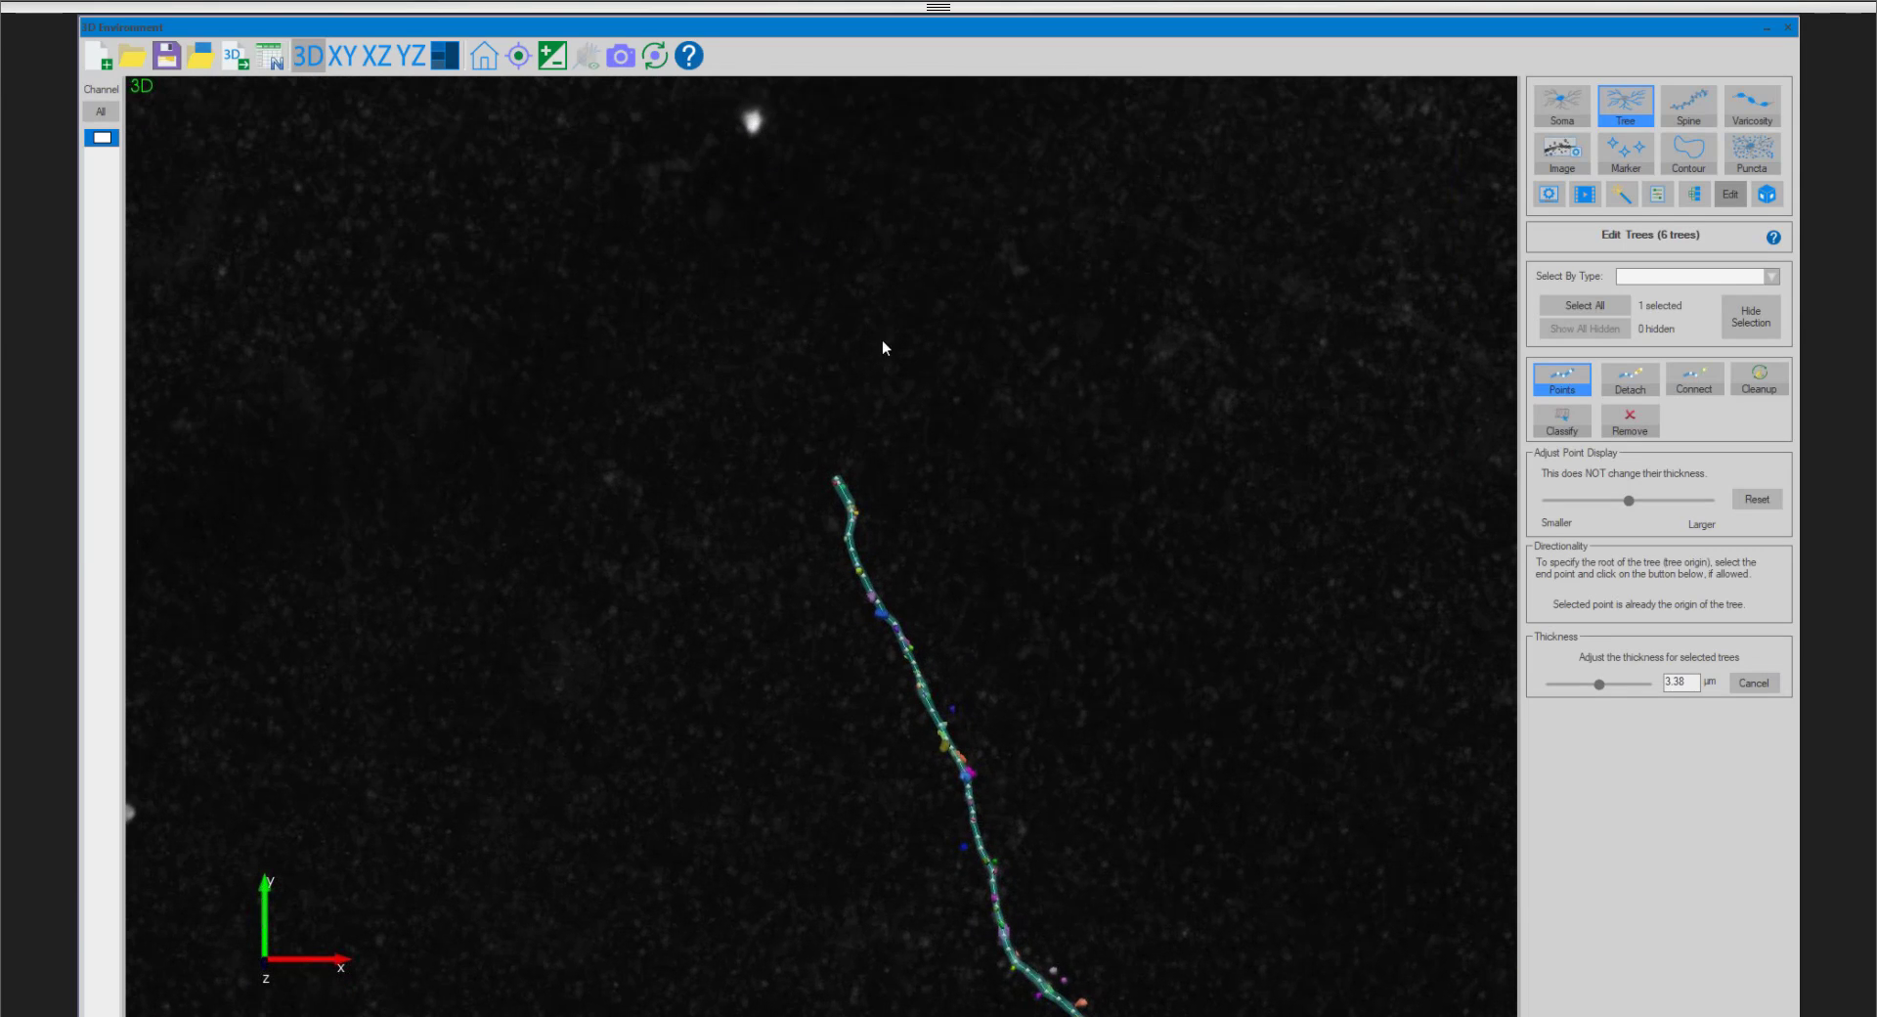
scroll(860, 483, up, 4)
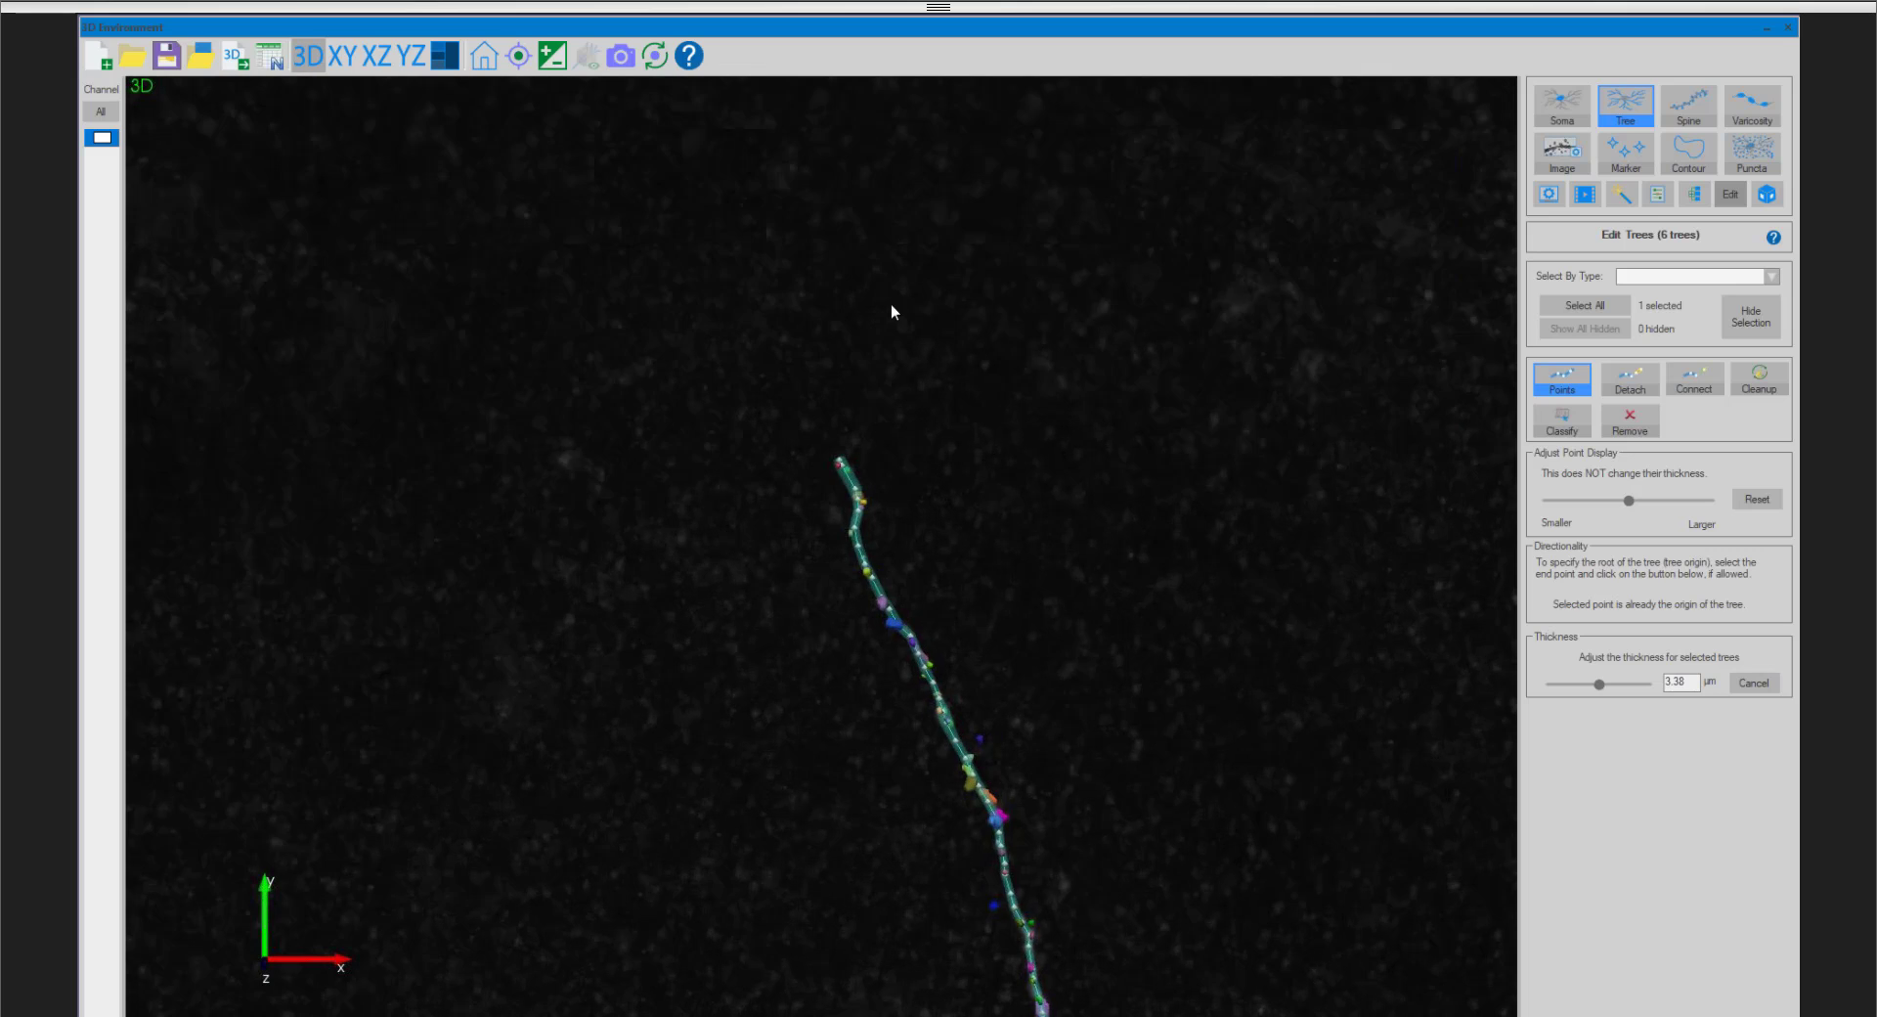
middle_drag(889, 303, 954, 717)
click(908, 844)
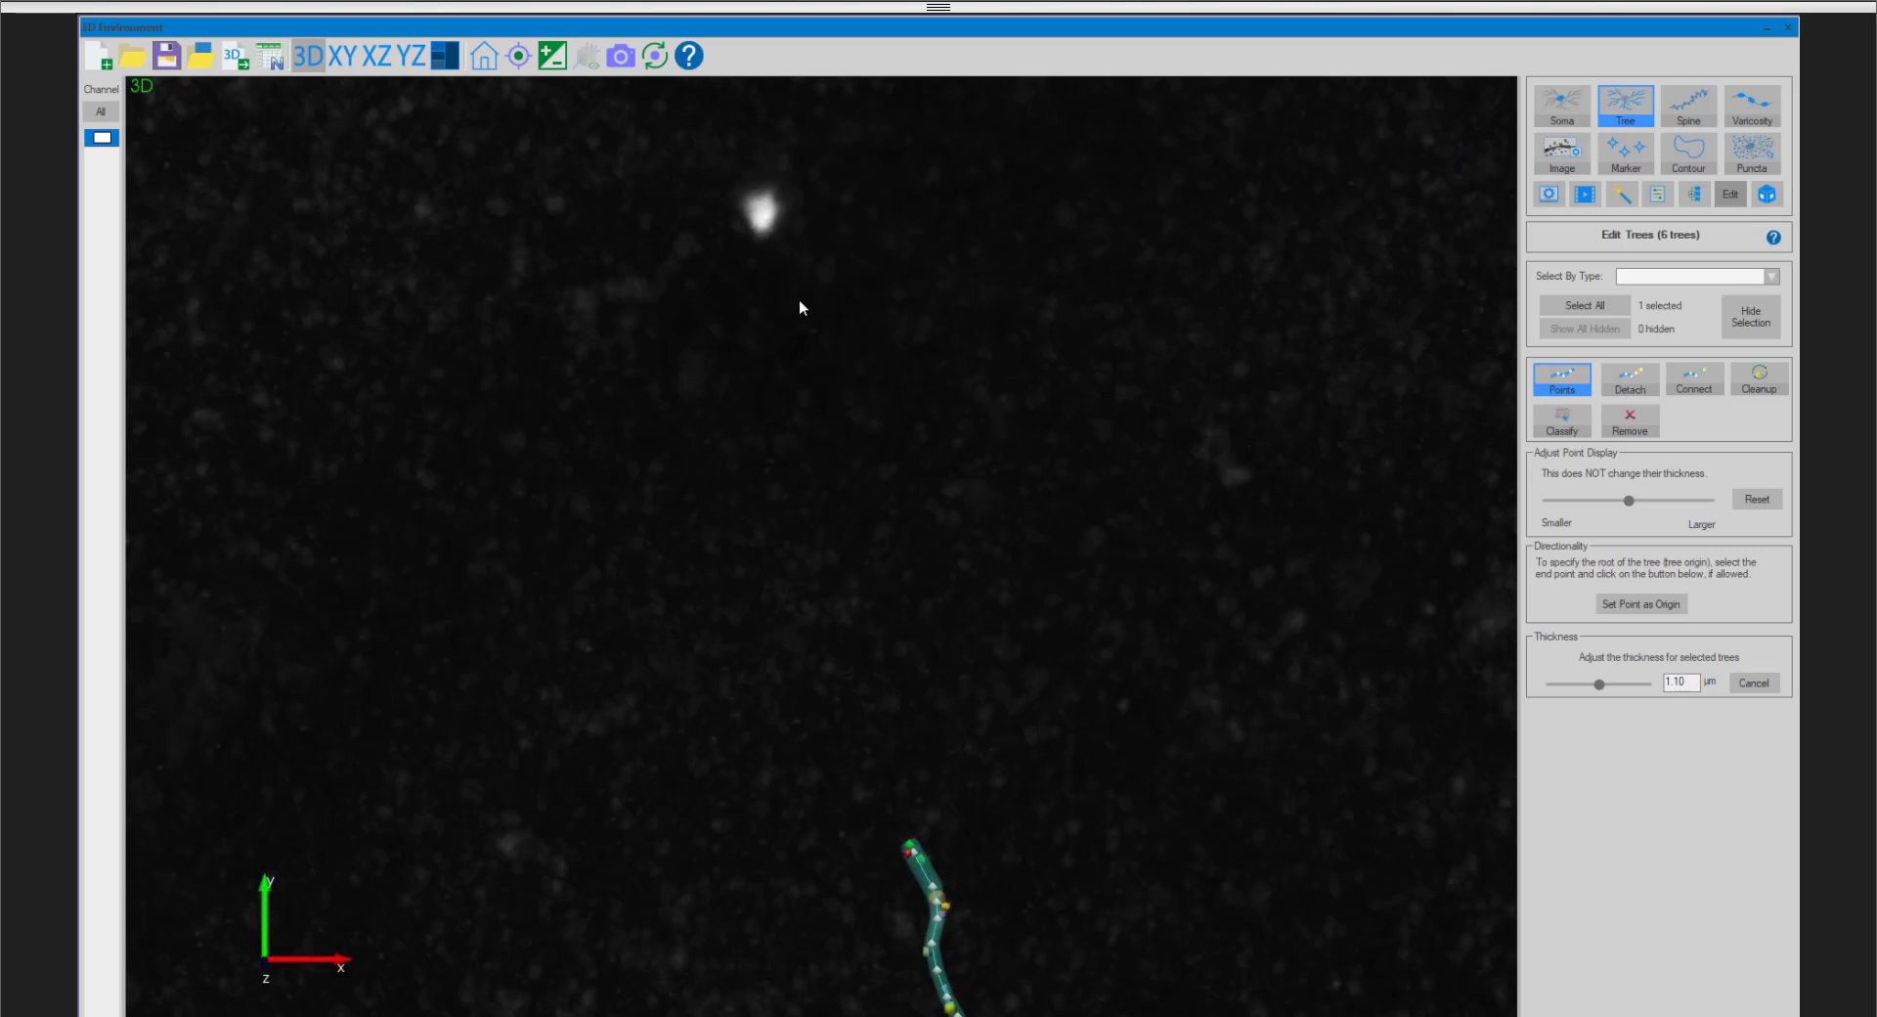
- Return to the soma and select the thick upper dendrite's base point to check its origin status
scroll(741, 383, down, 3)
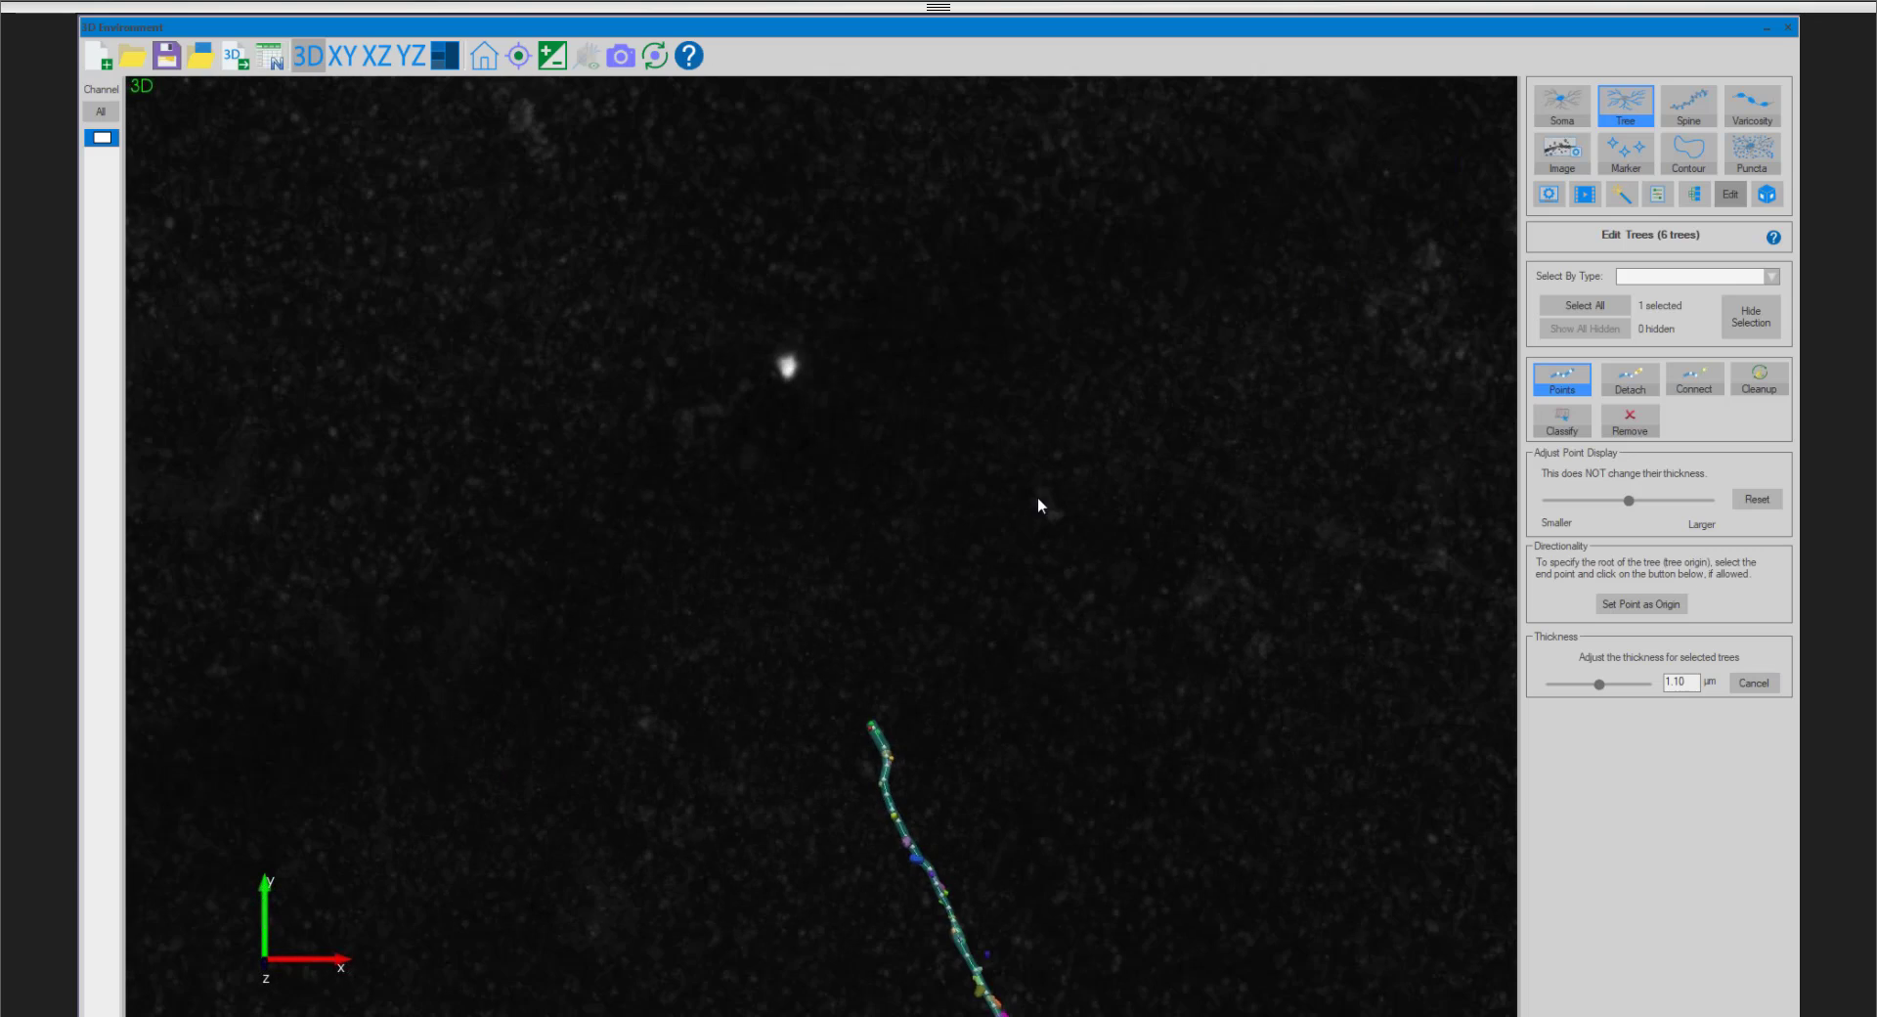
middle_drag(1001, 518, 803, 160)
scroll(1008, 507, down, 3)
scroll(1007, 507, down, 3)
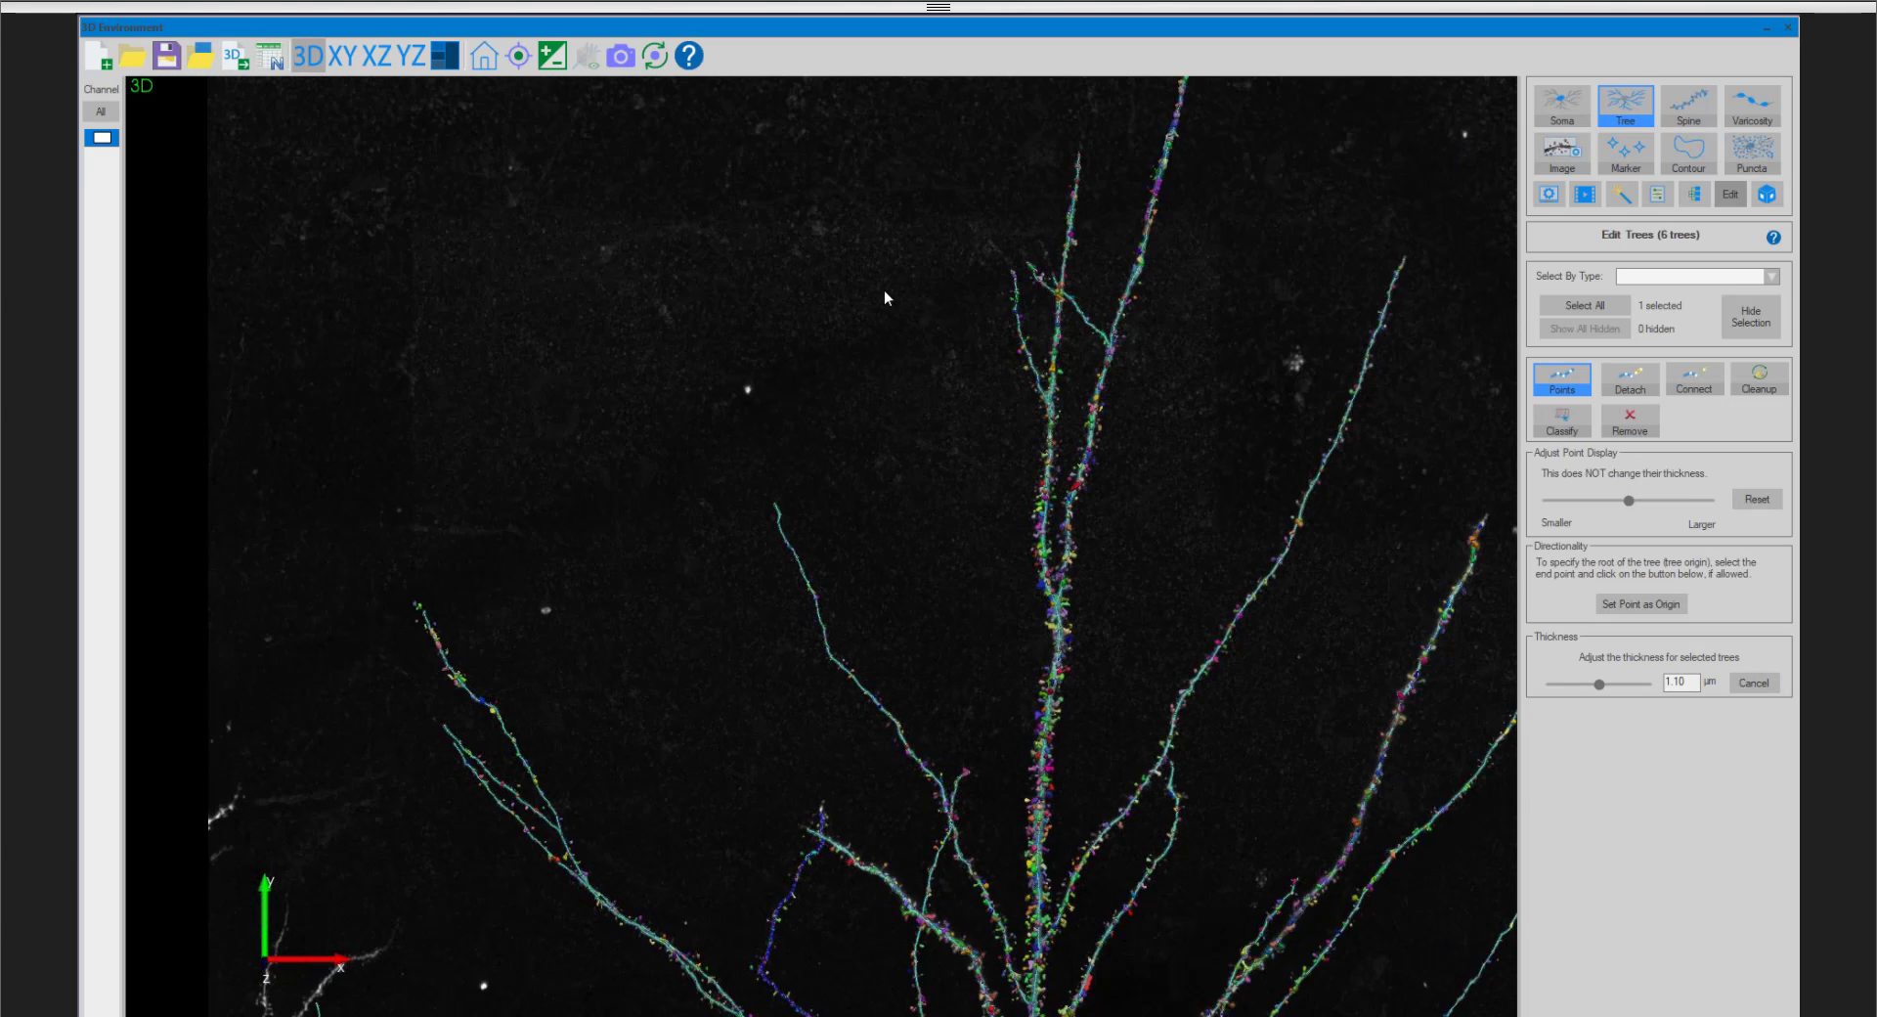
scroll(887, 307, down, 3)
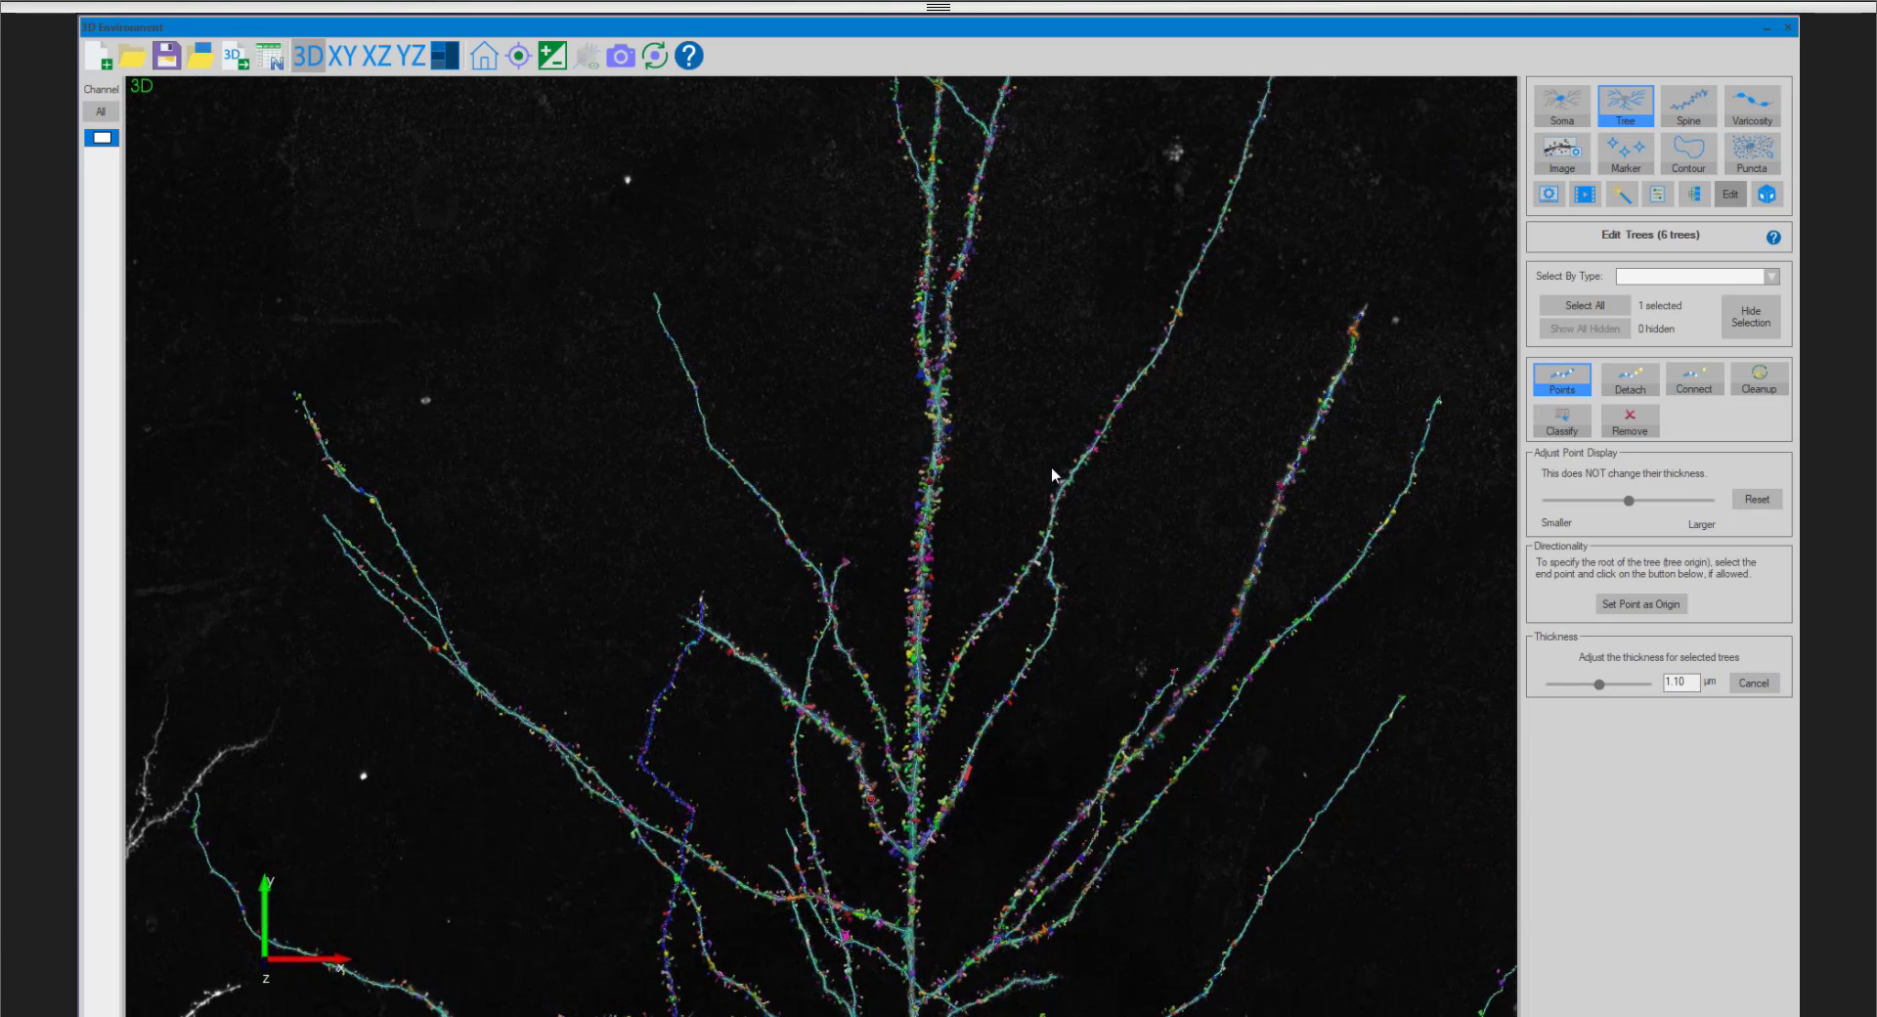
scroll(1116, 518, down, 5)
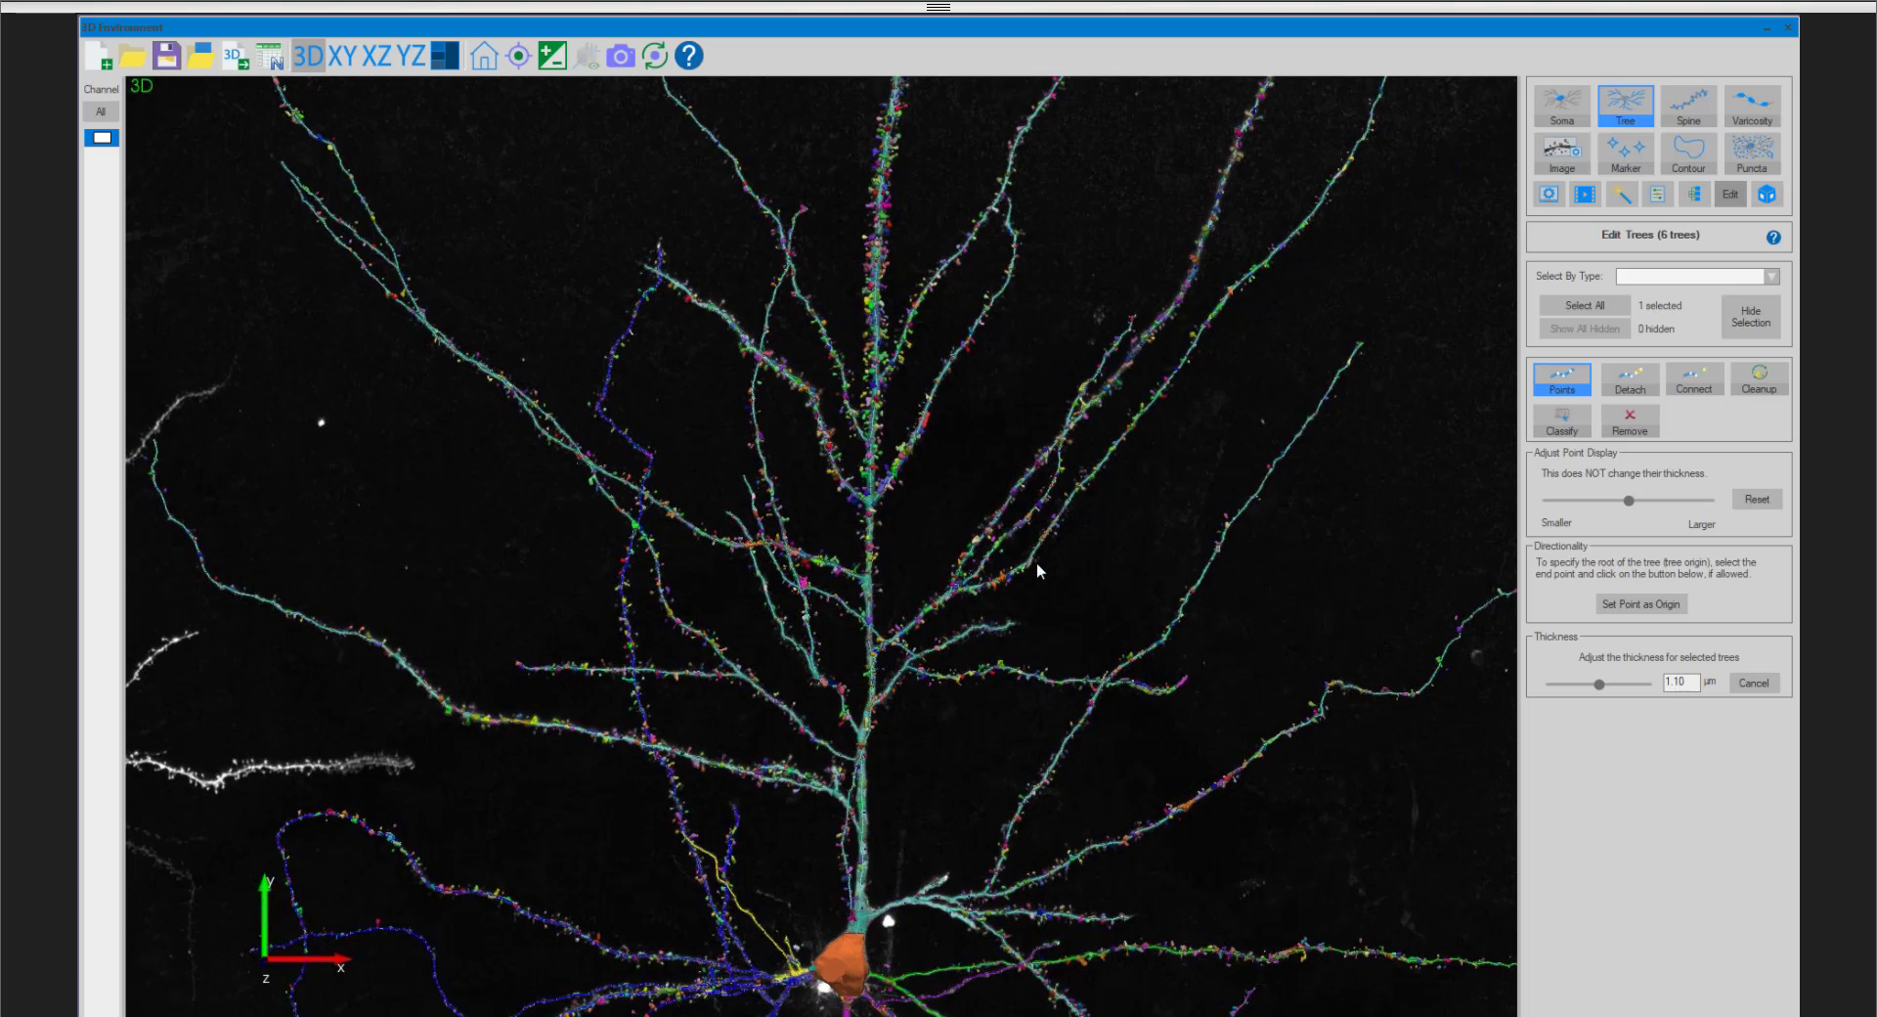
middle_drag(935, 513, 953, 432)
scroll(964, 433, up, 4)
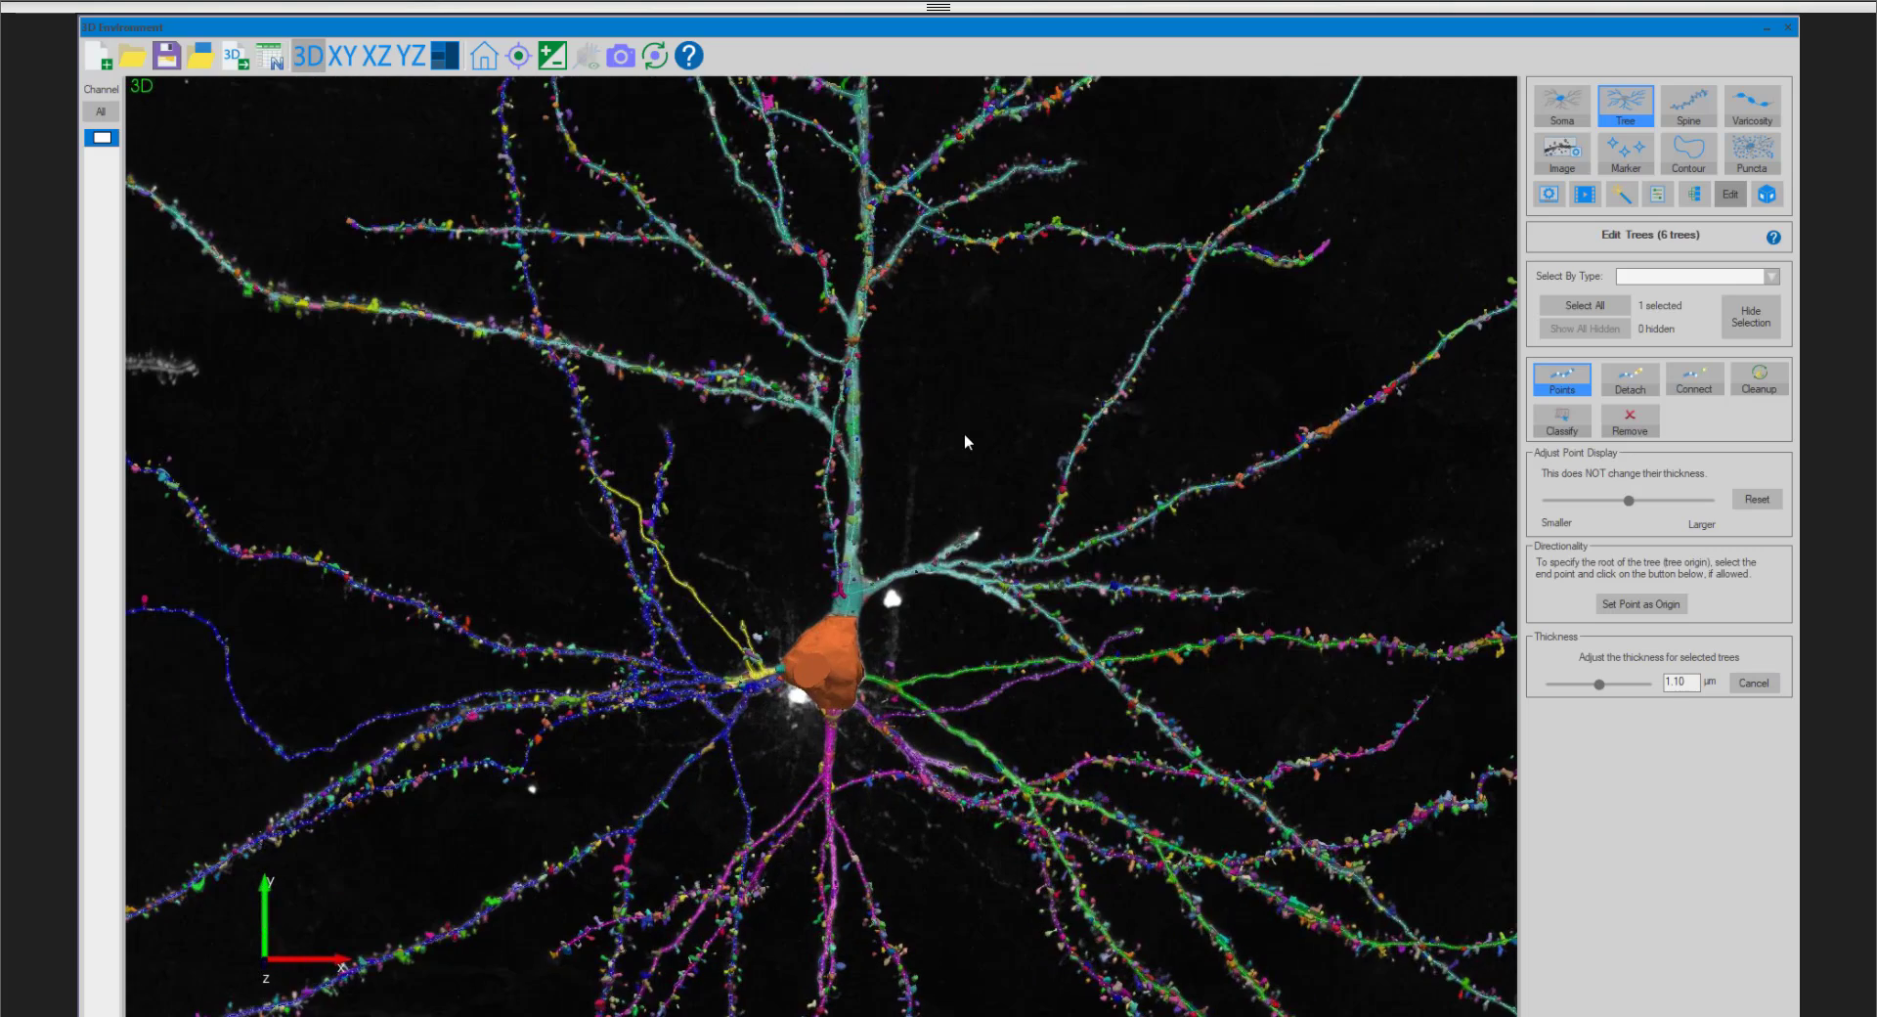
scroll(963, 481, up, 6)
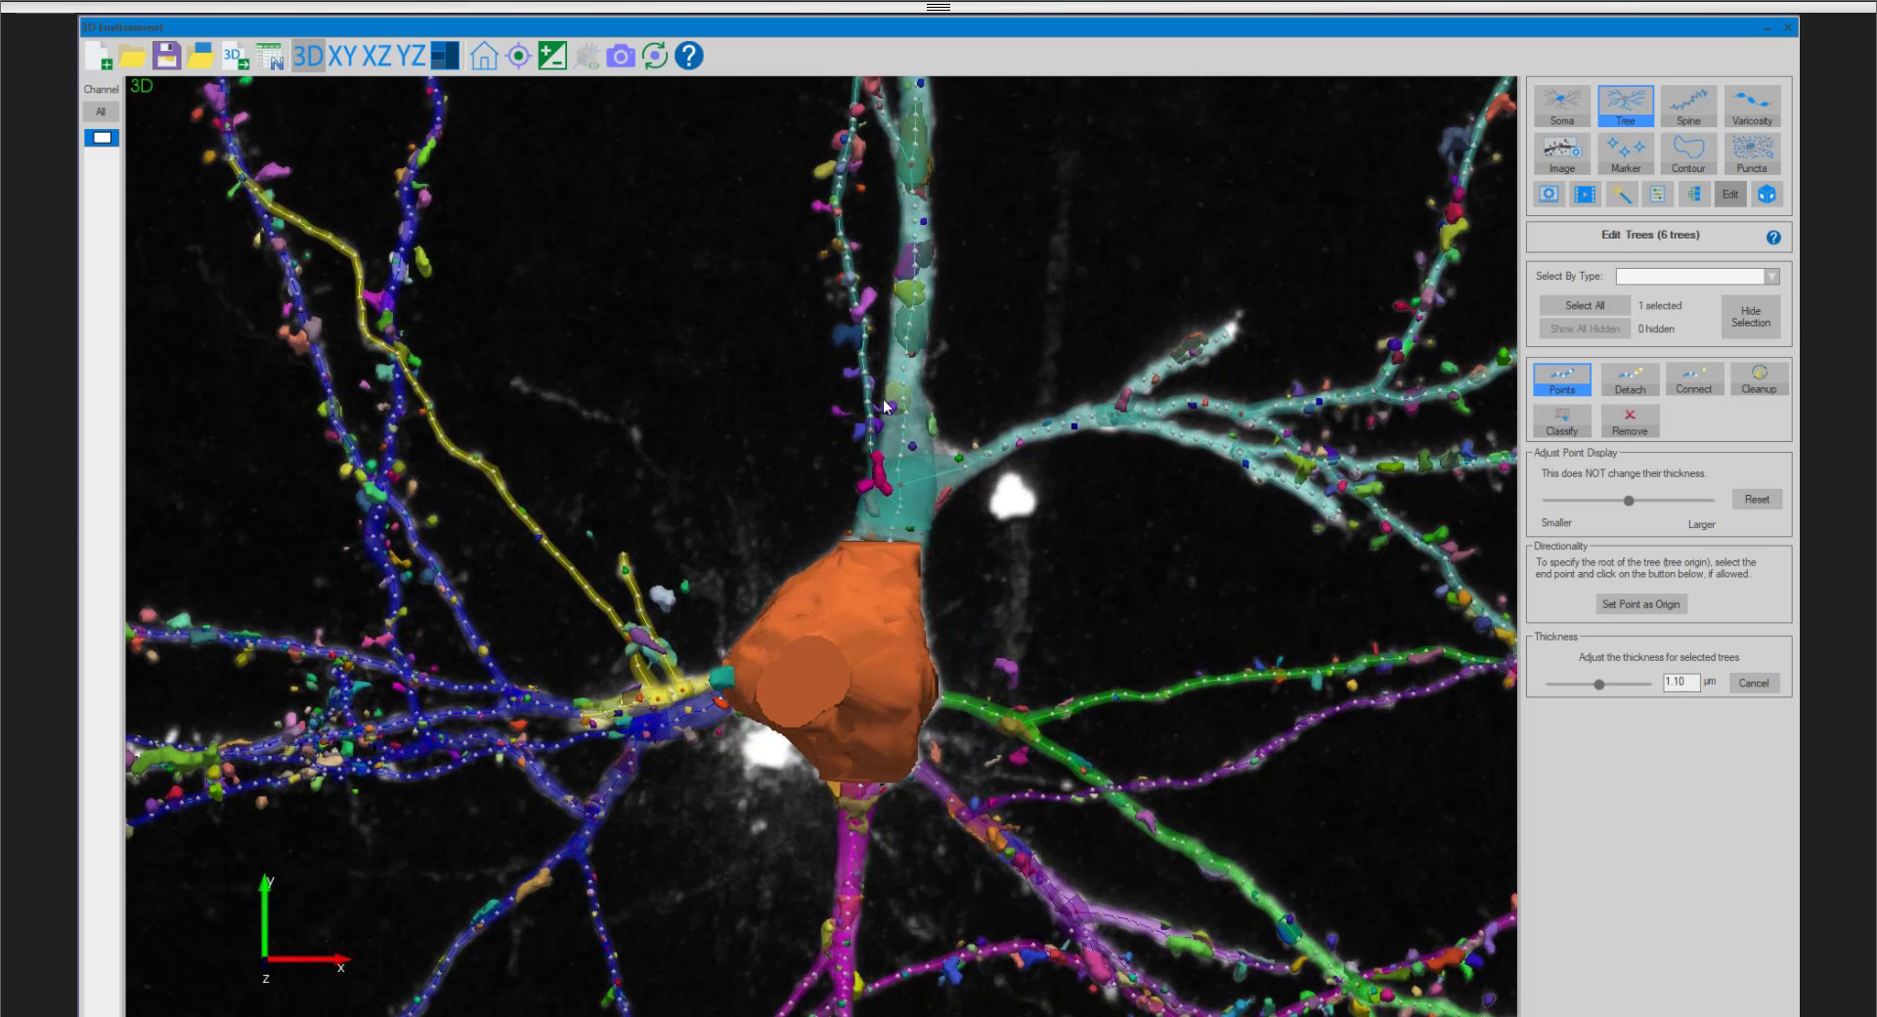
scroll(911, 524, up, 3)
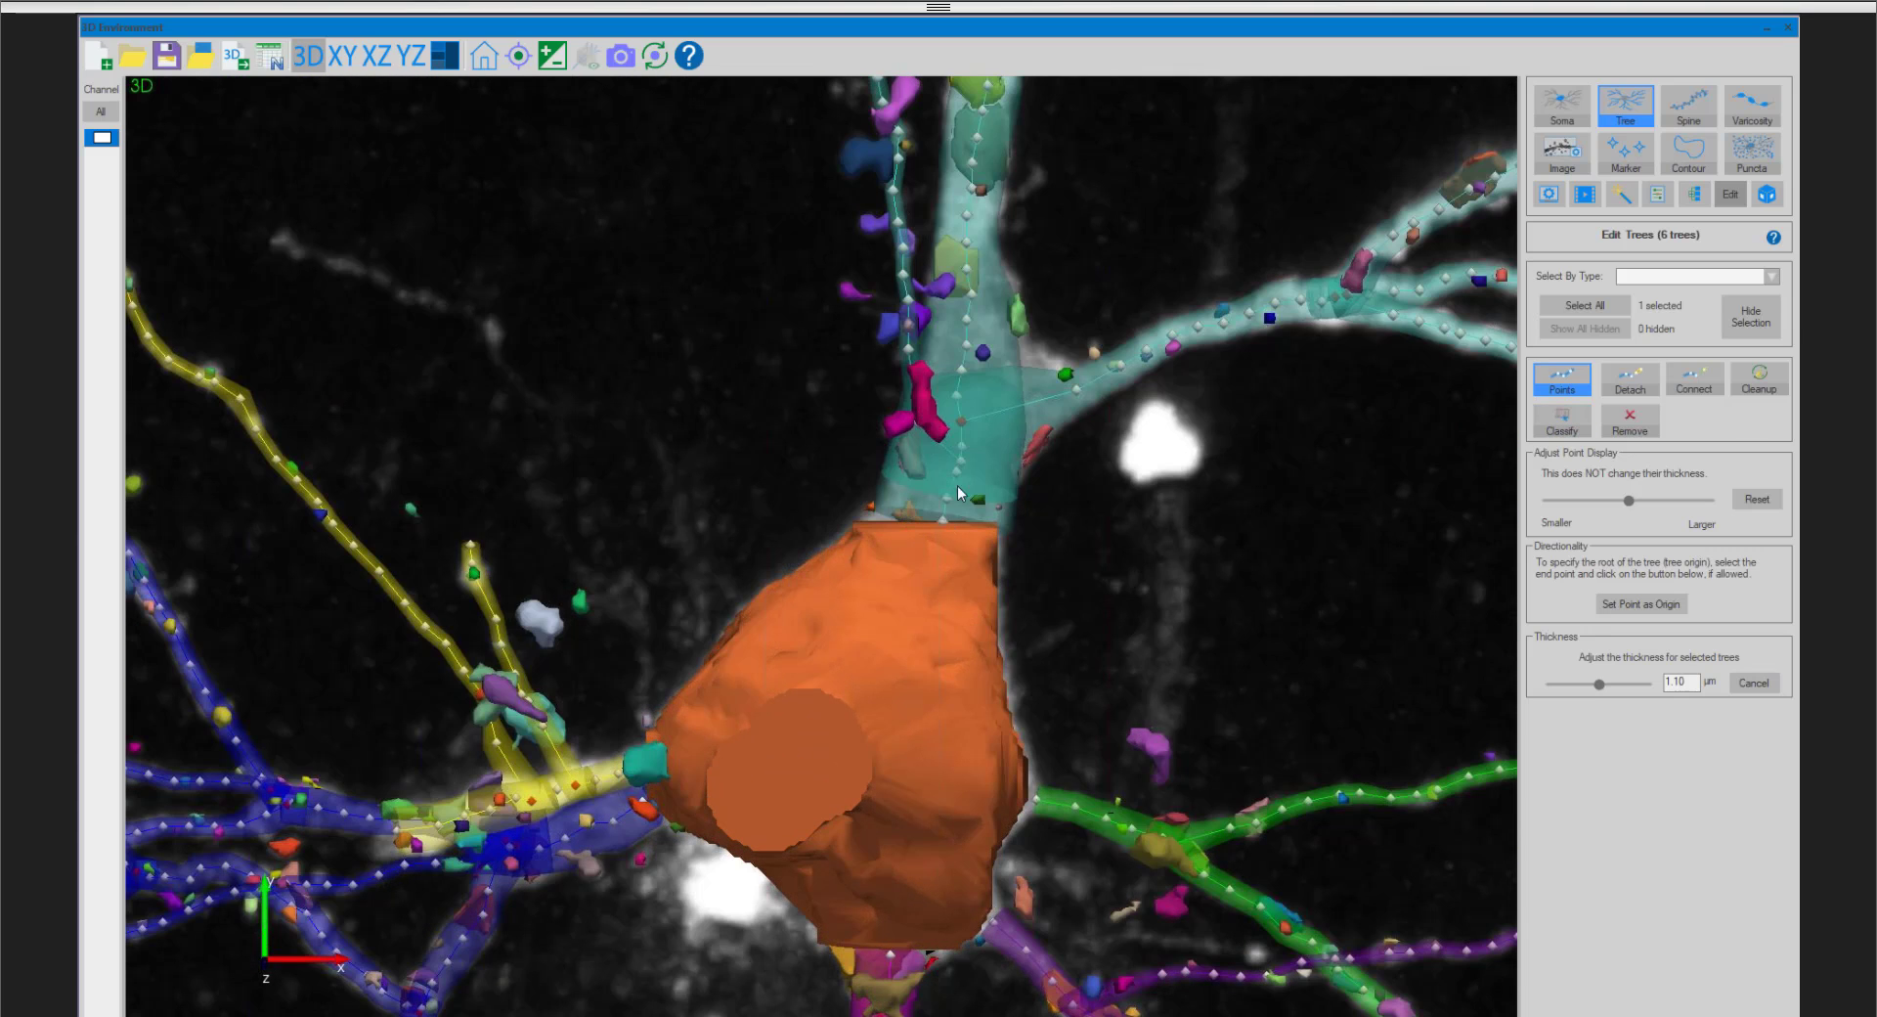
click(944, 519)
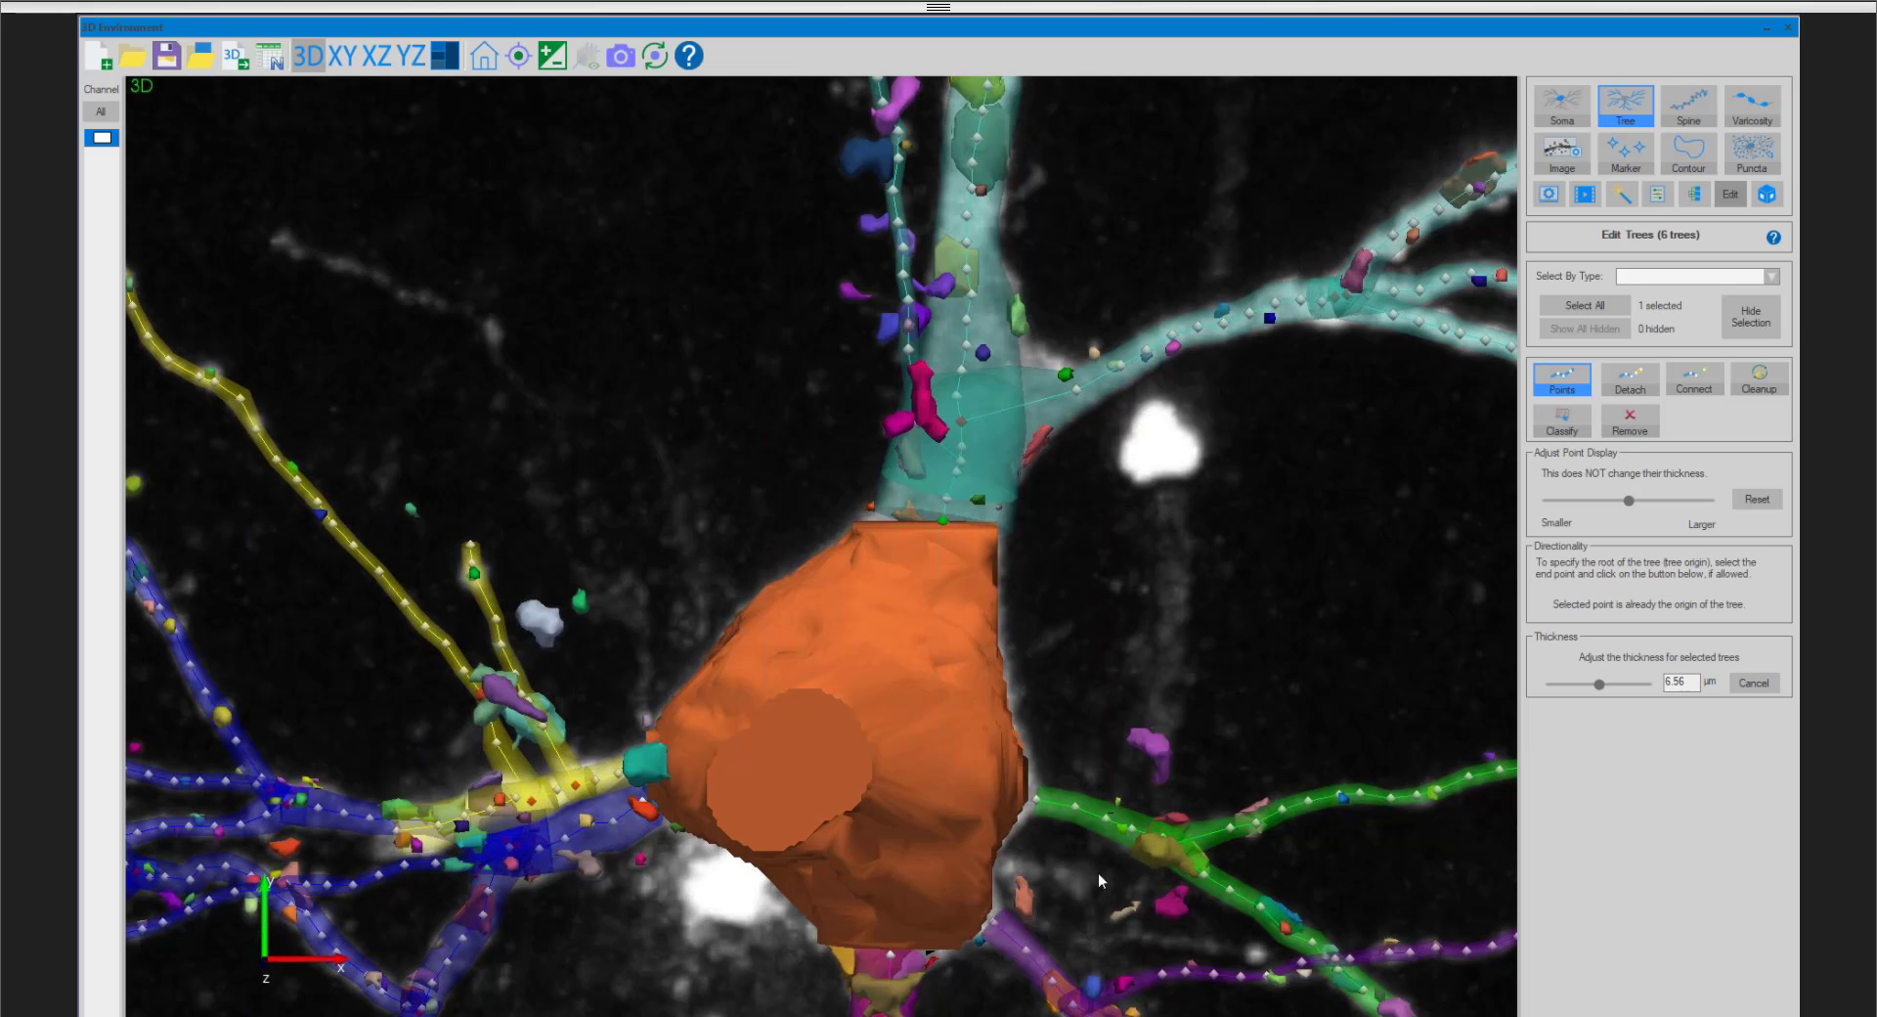
- Show the whole neuron, move the 3D window aside to view the main tracing window, and maximize the 3D window again
scroll(1124, 528, down, 6)
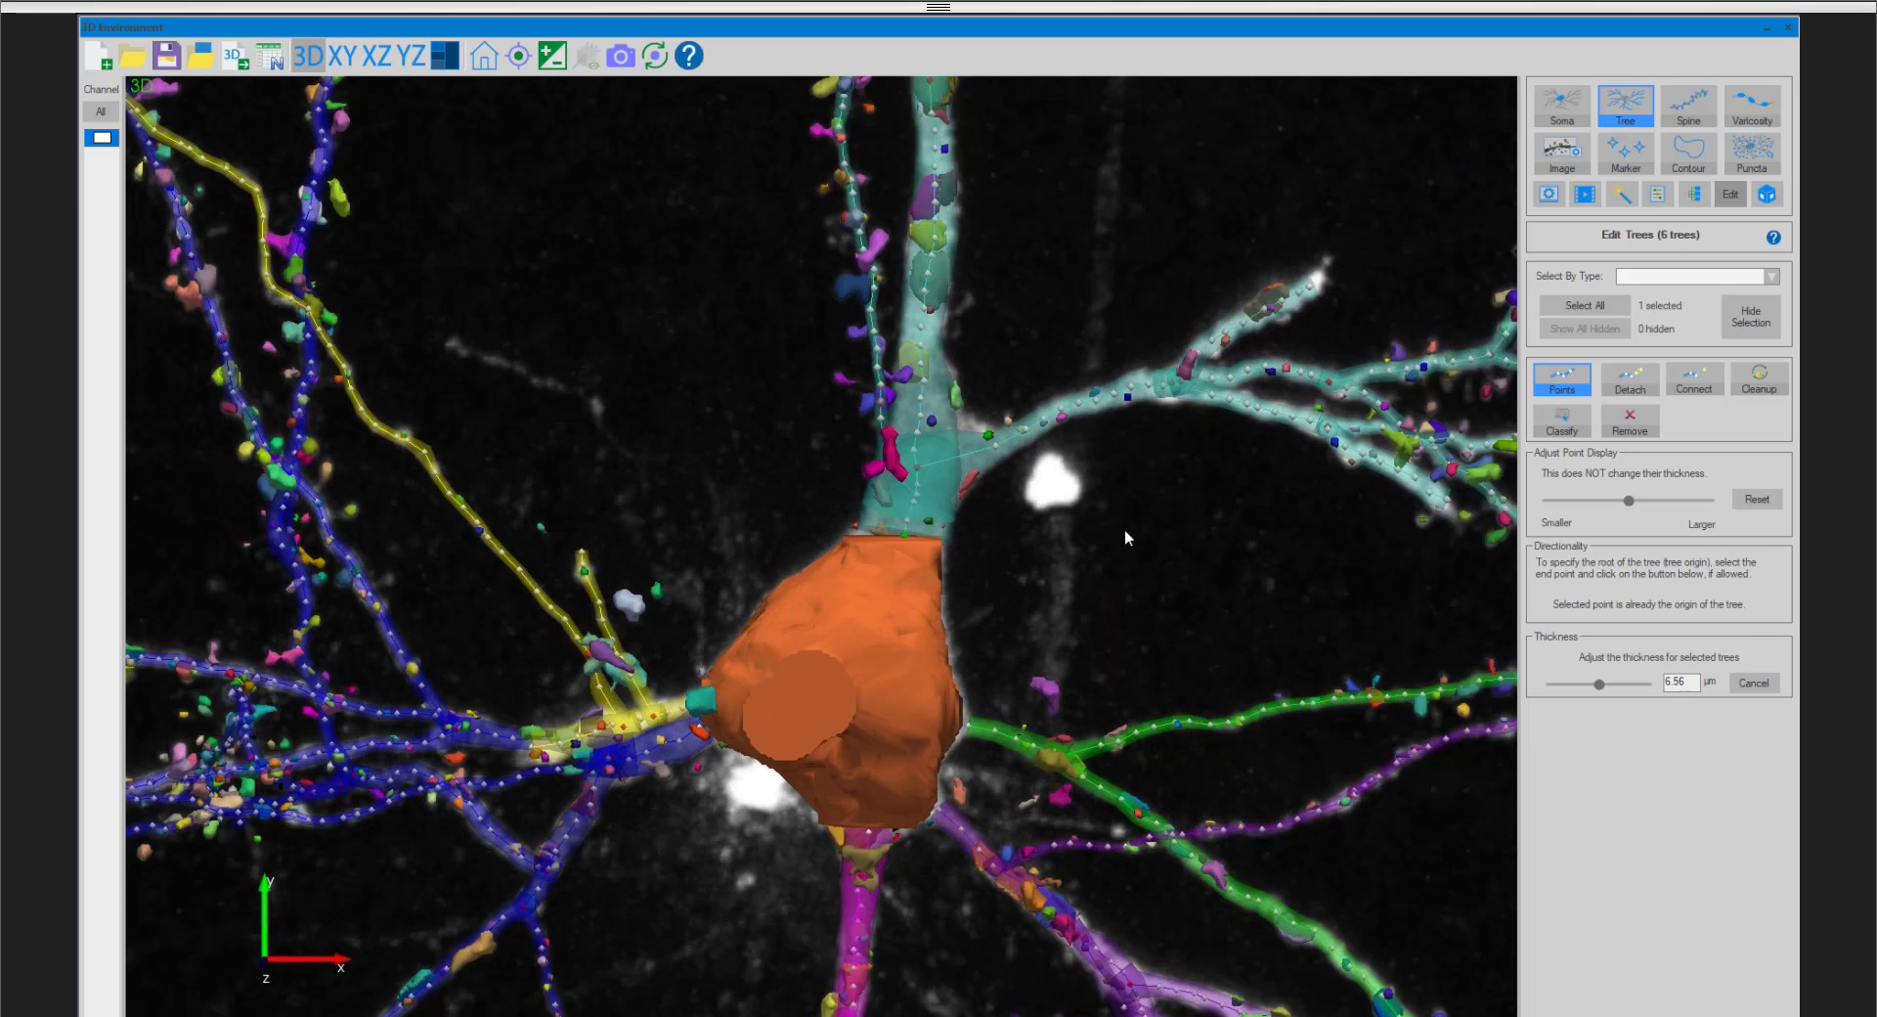
scroll(1070, 325, down, 3)
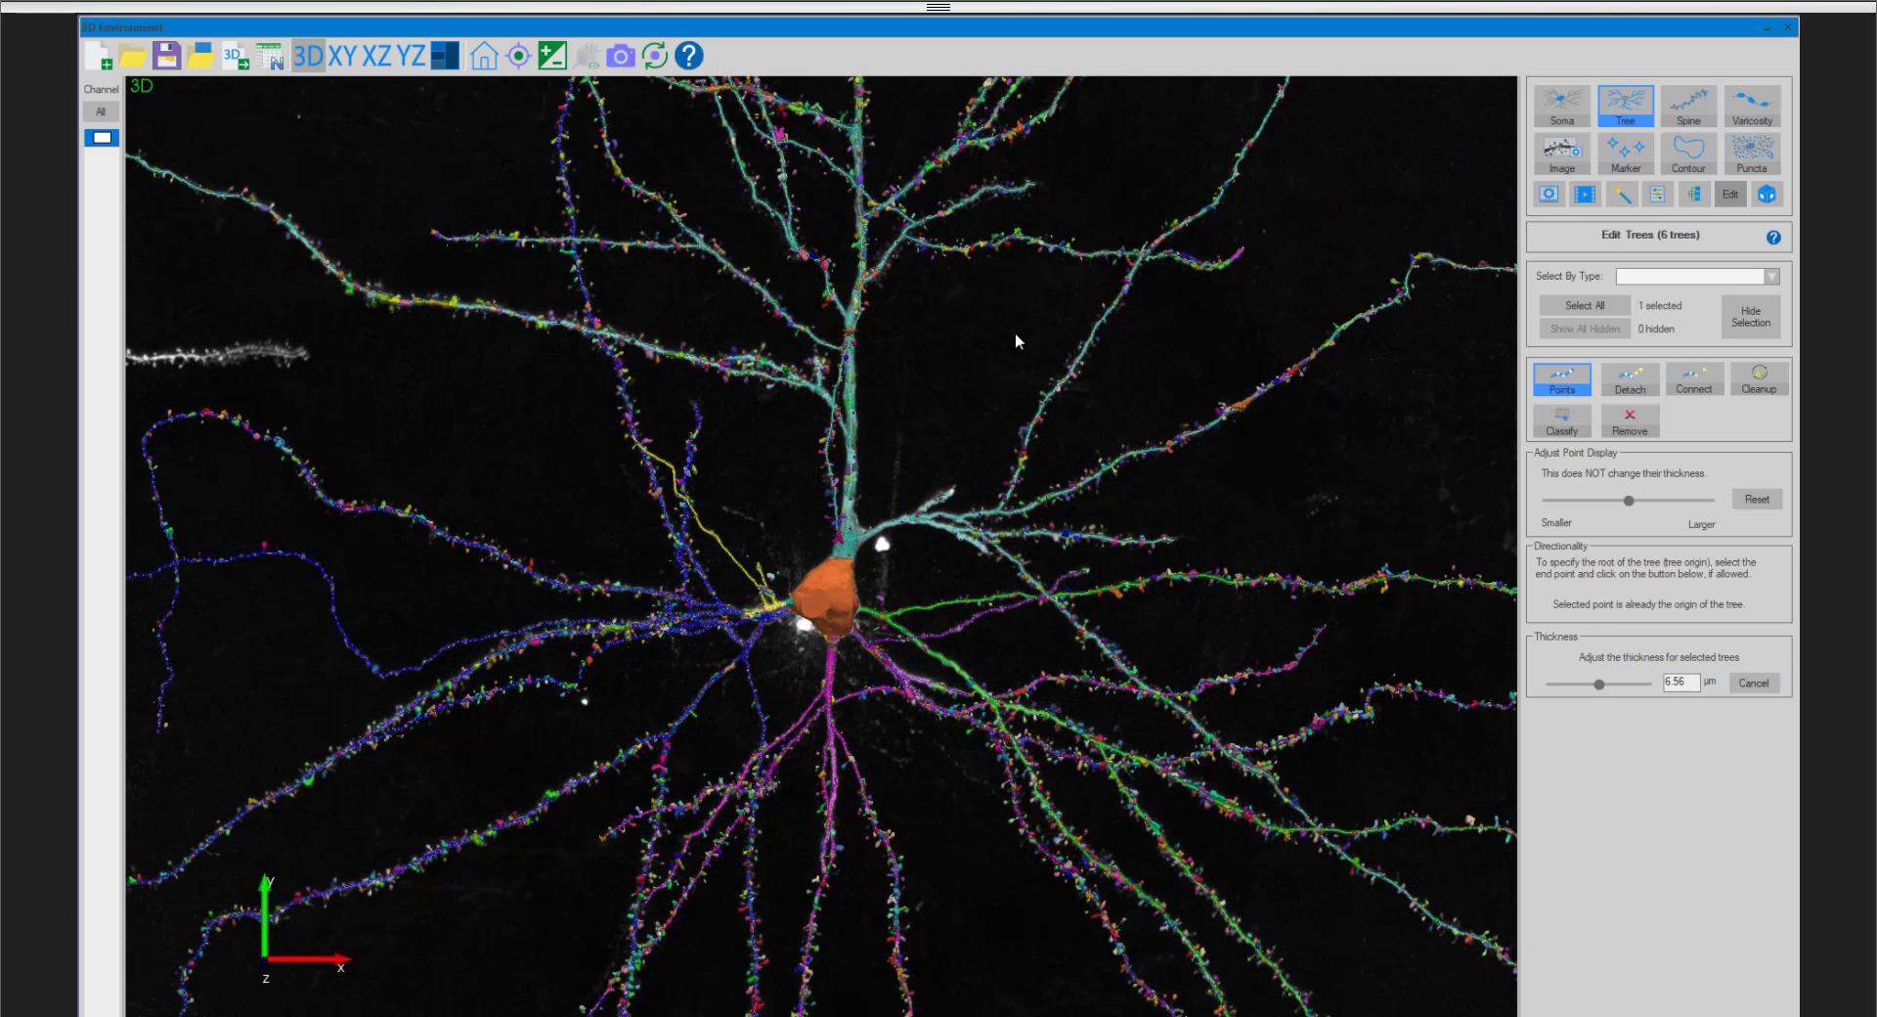
scroll(1015, 334, down, 1)
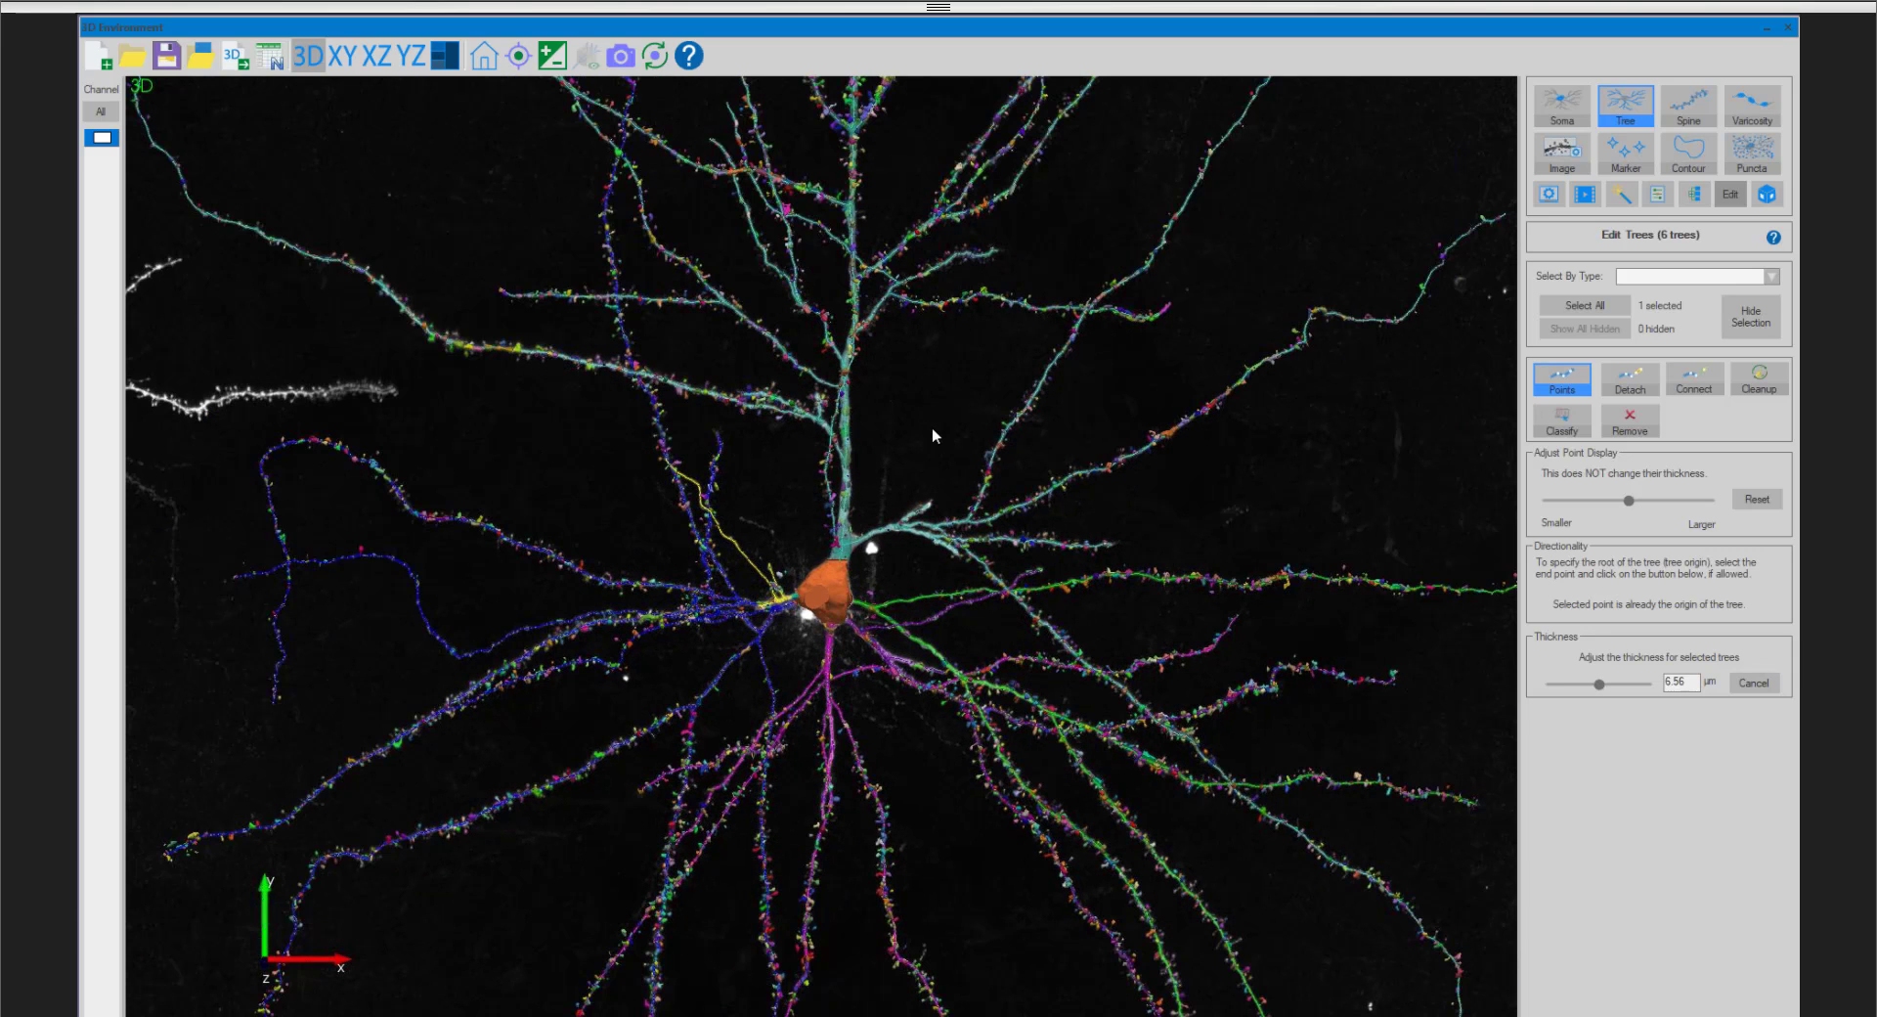
scroll(931, 426, down, 2)
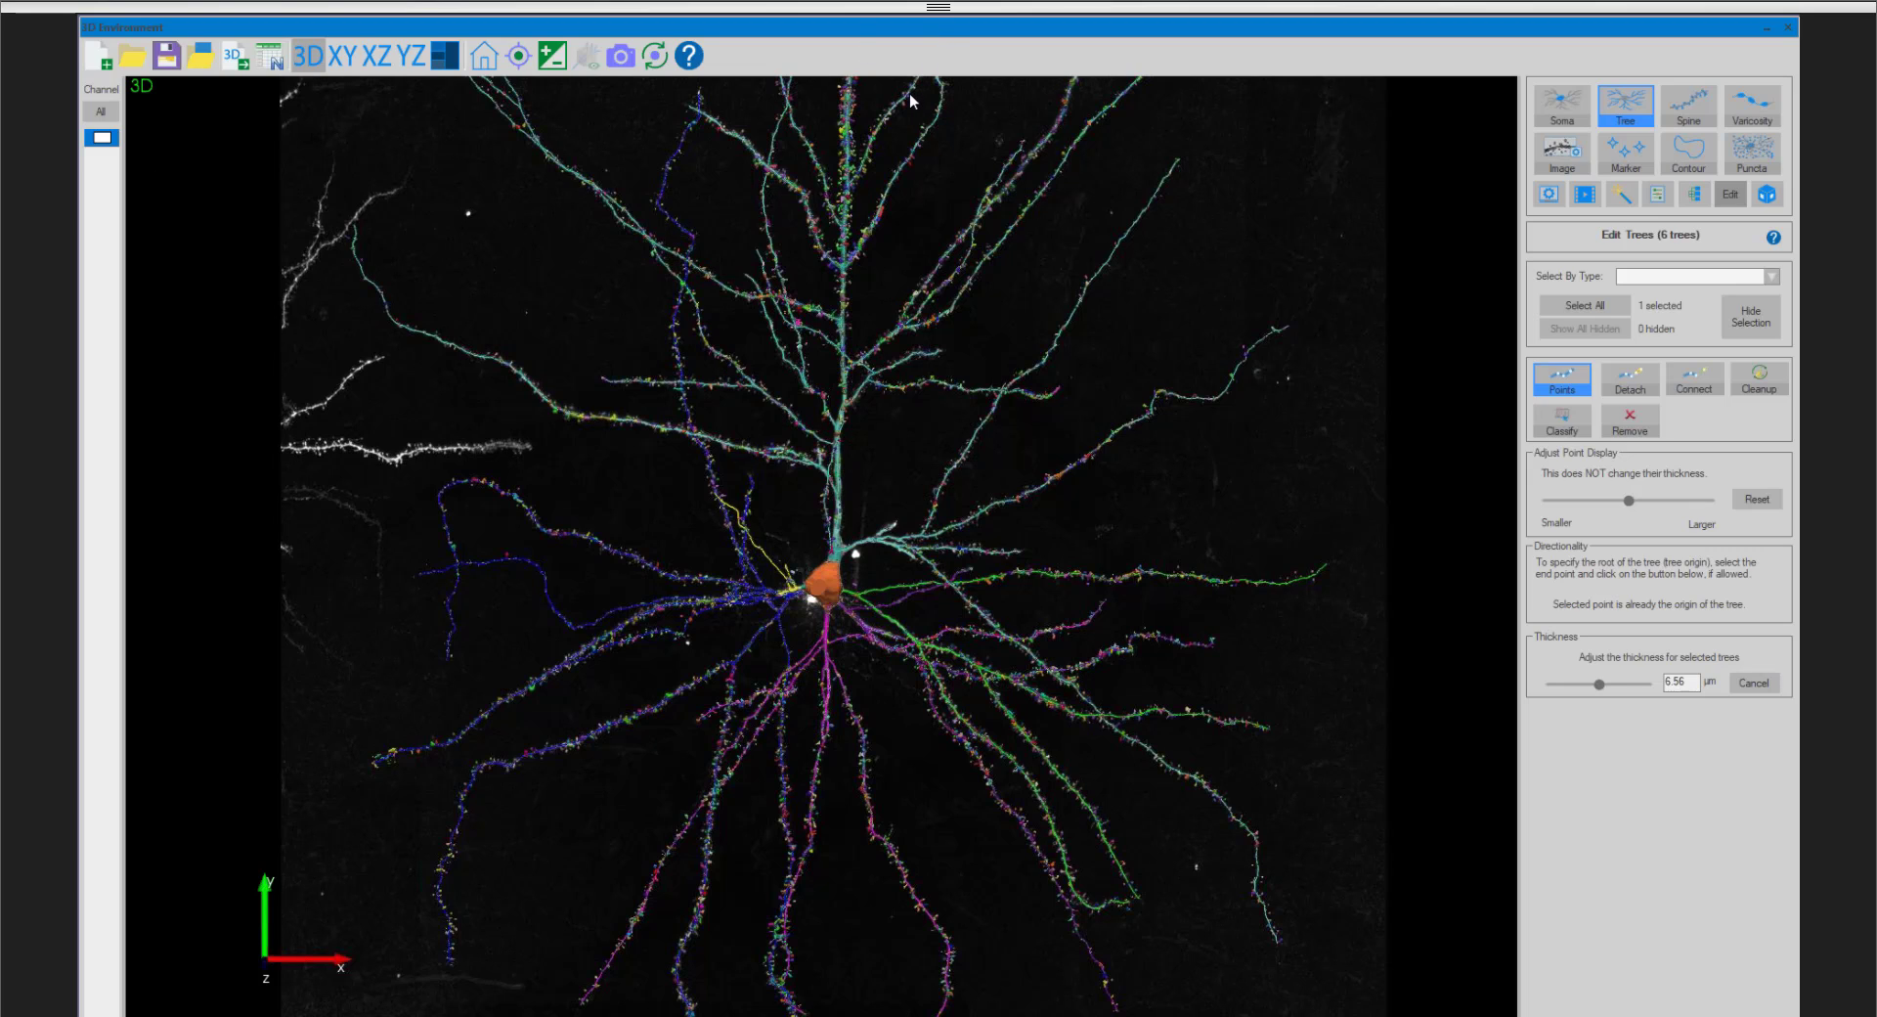
drag(931, 24, 897, 113)
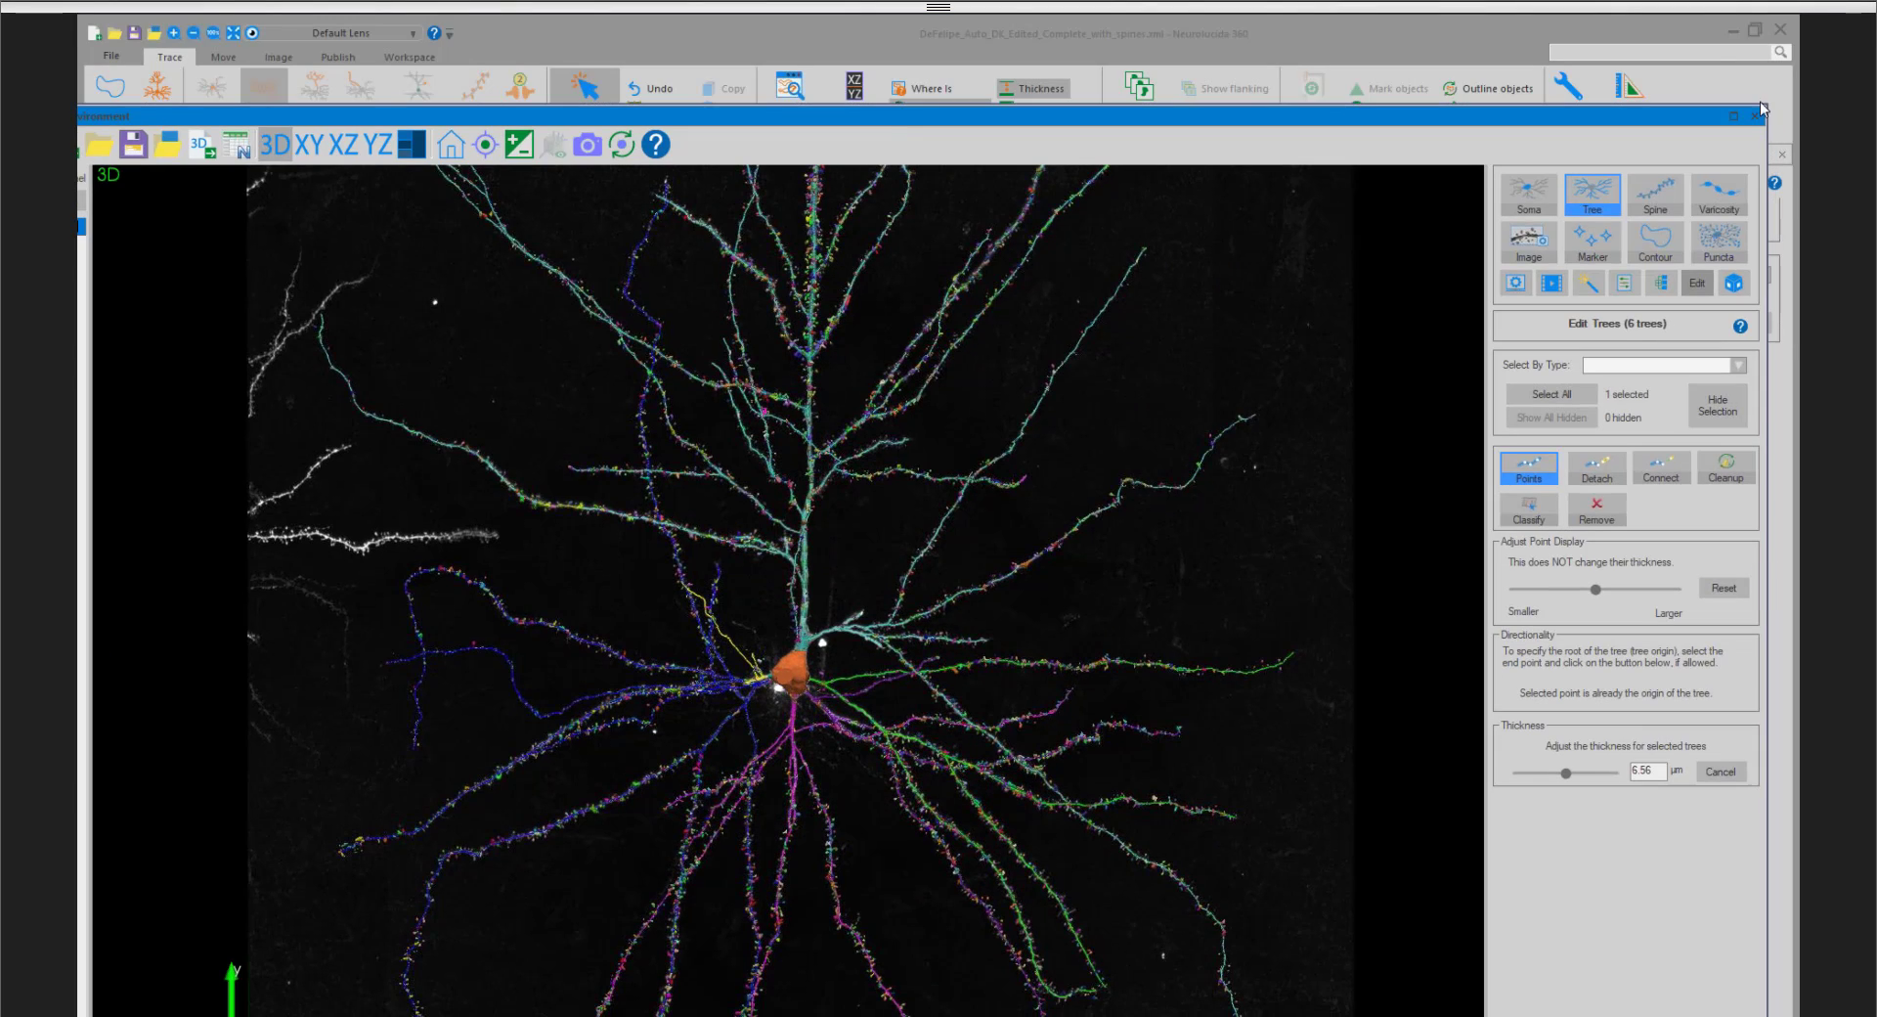
drag(1772, 101, 1325, 168)
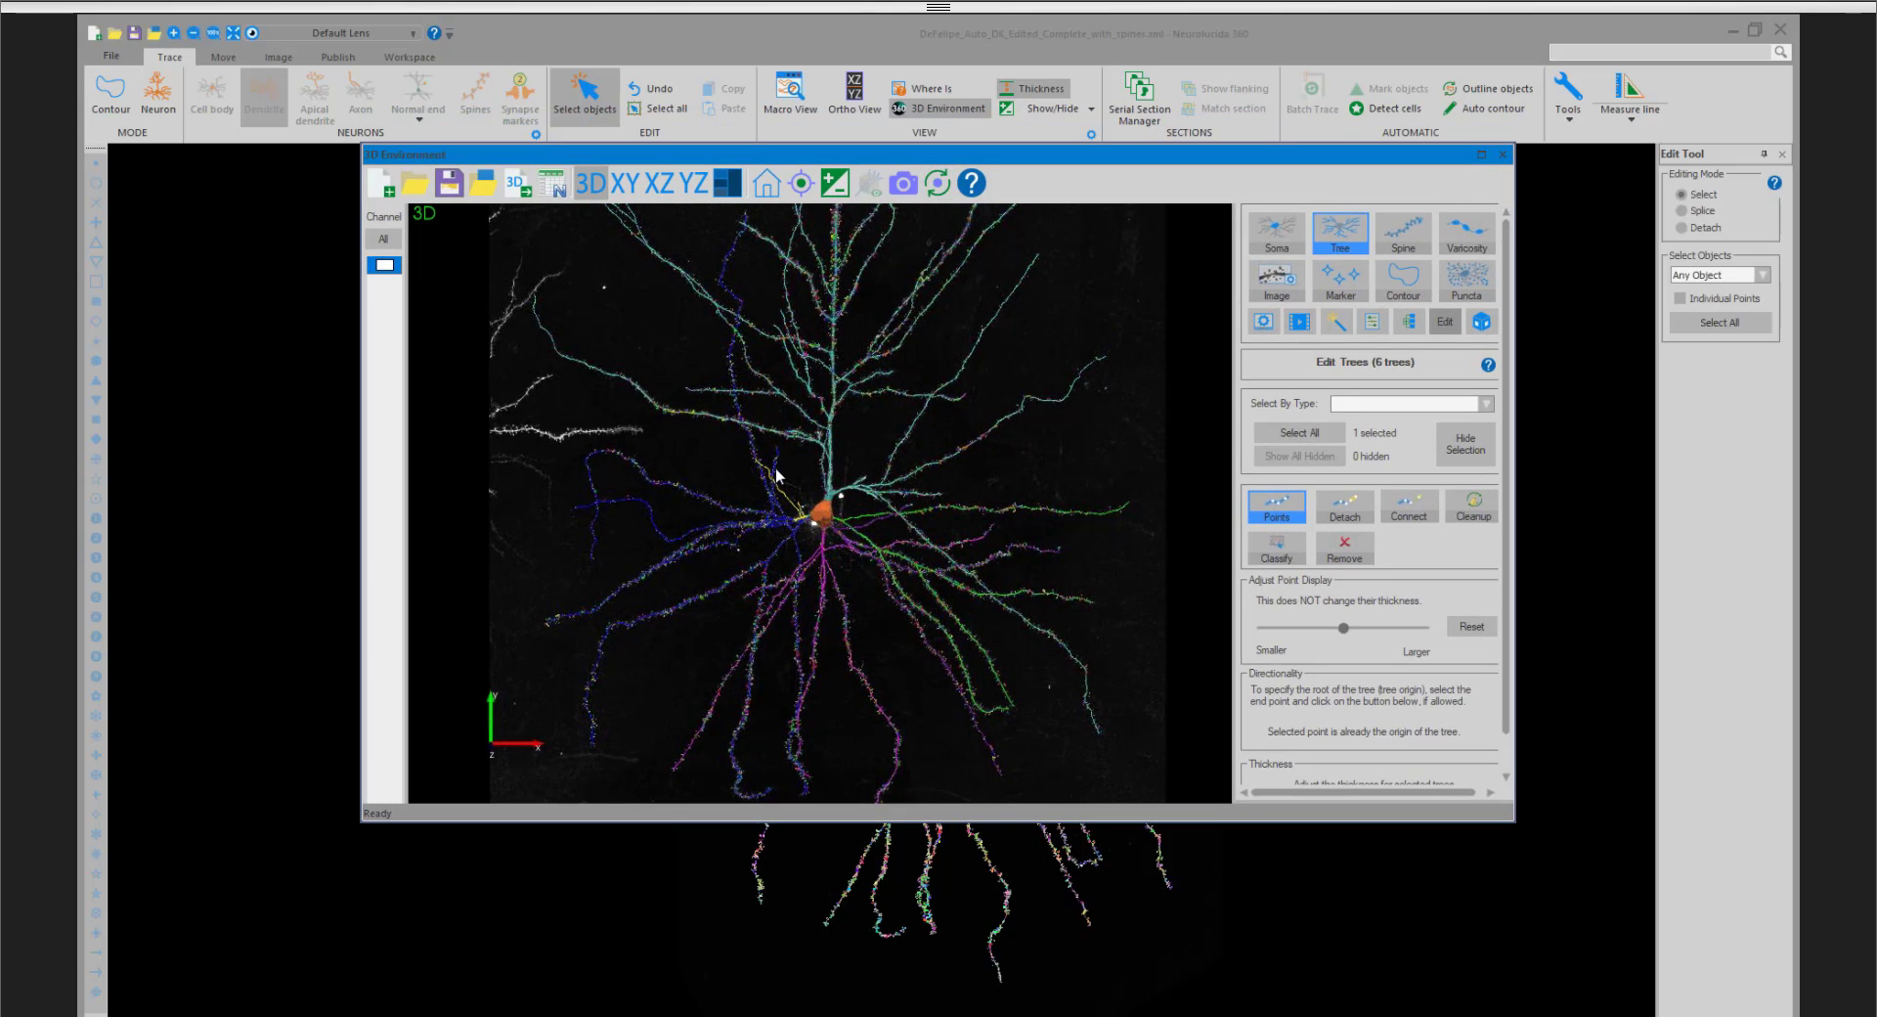
click(1483, 157)
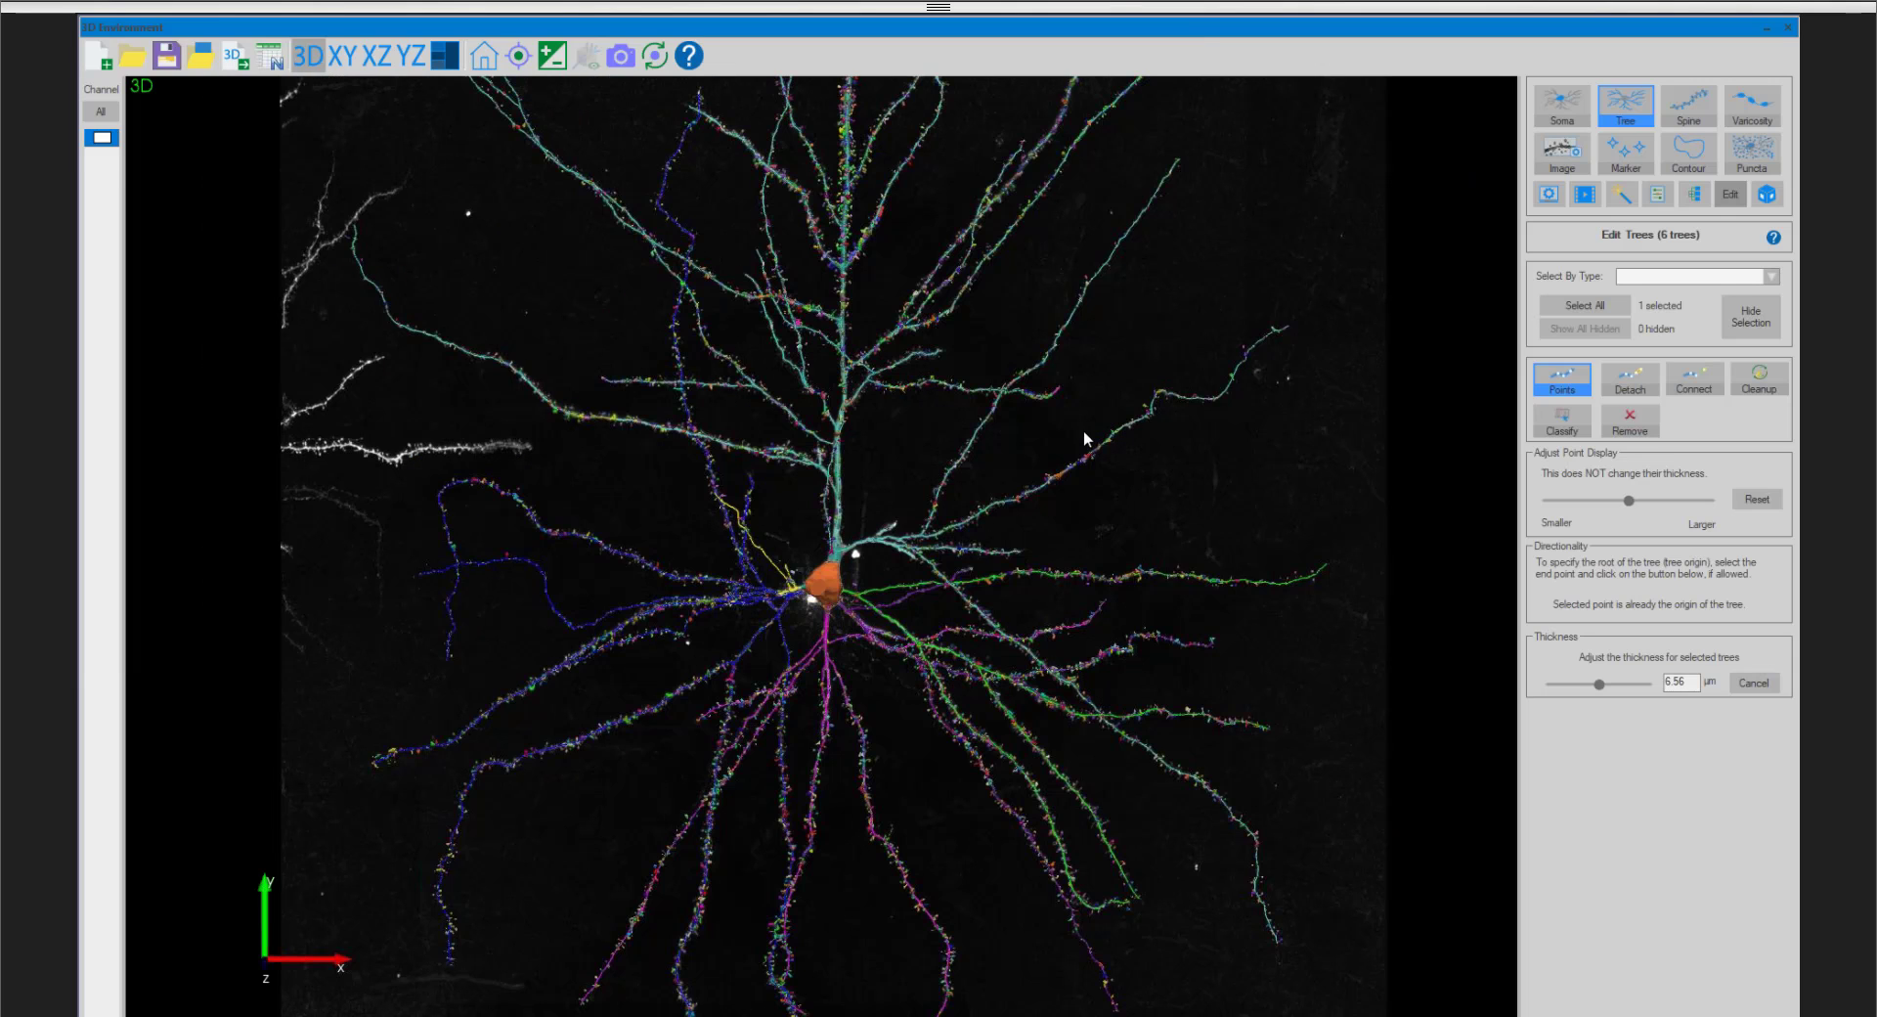
- Reset the 3D view to its home position and open movie creation, rotating the neuron slightly
click(483, 56)
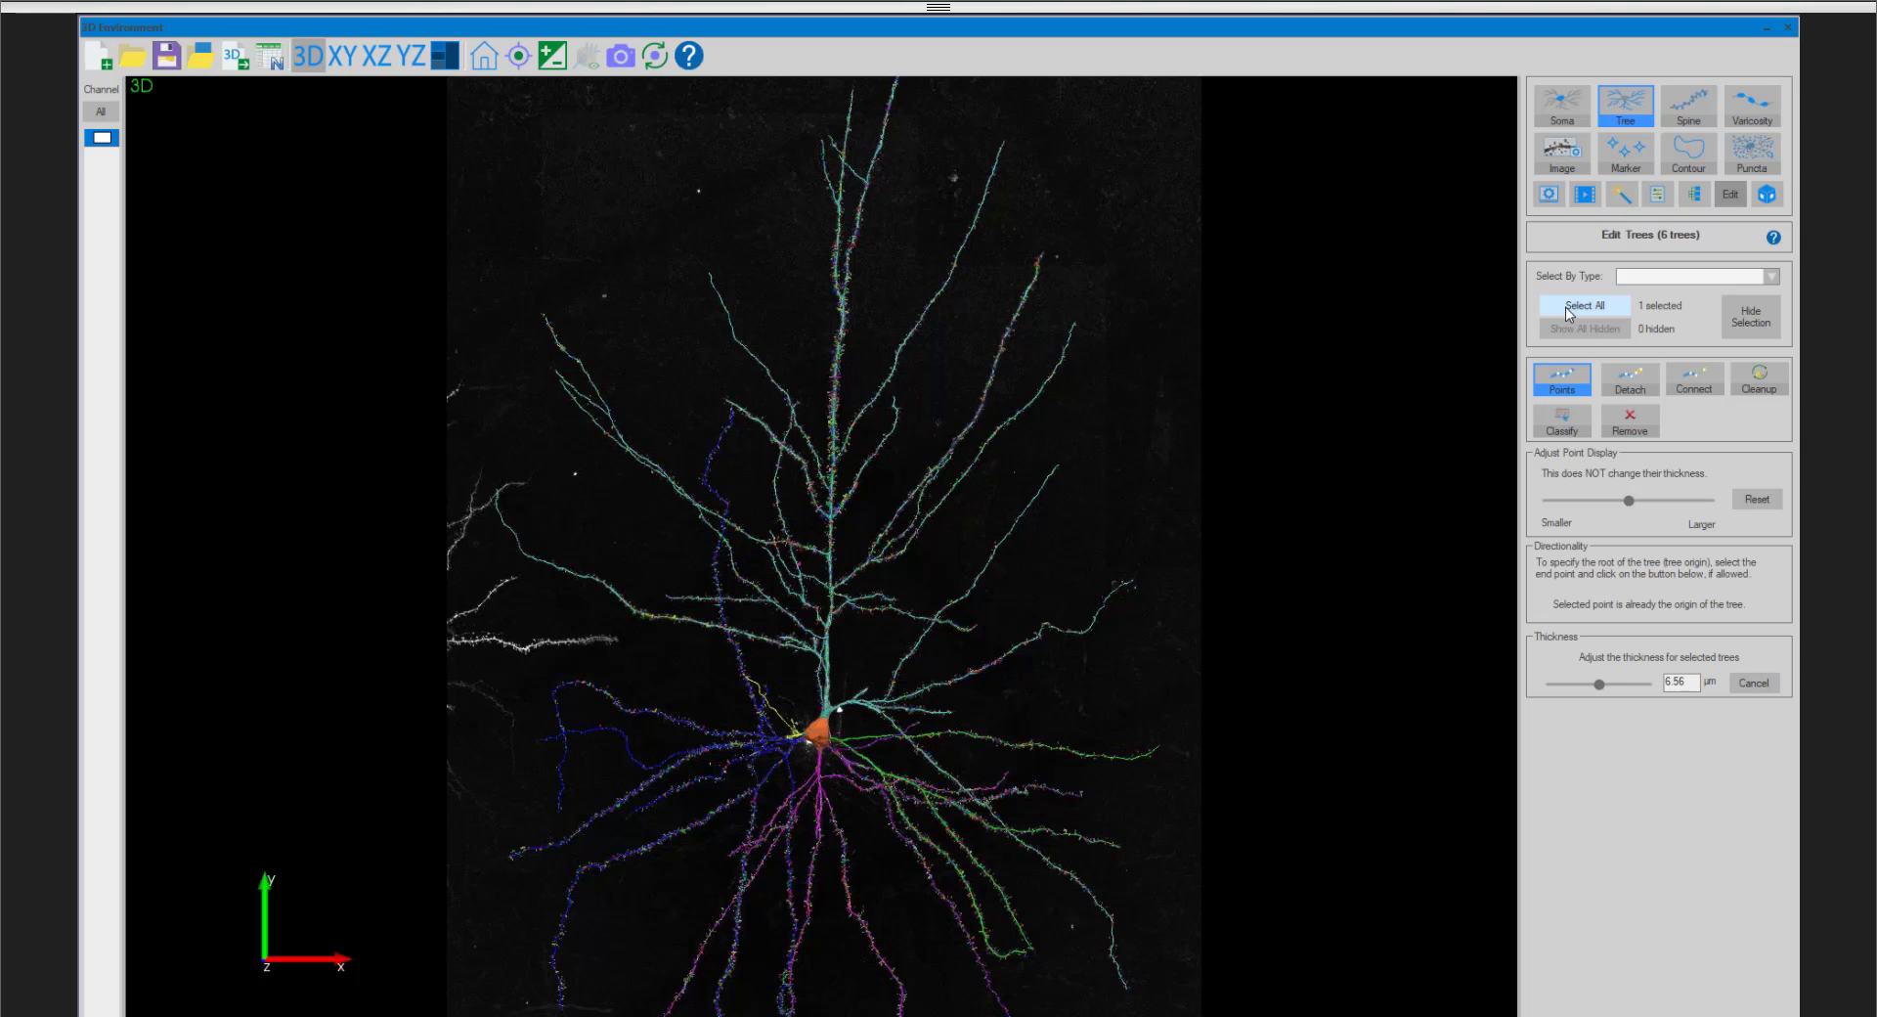
click(1584, 195)
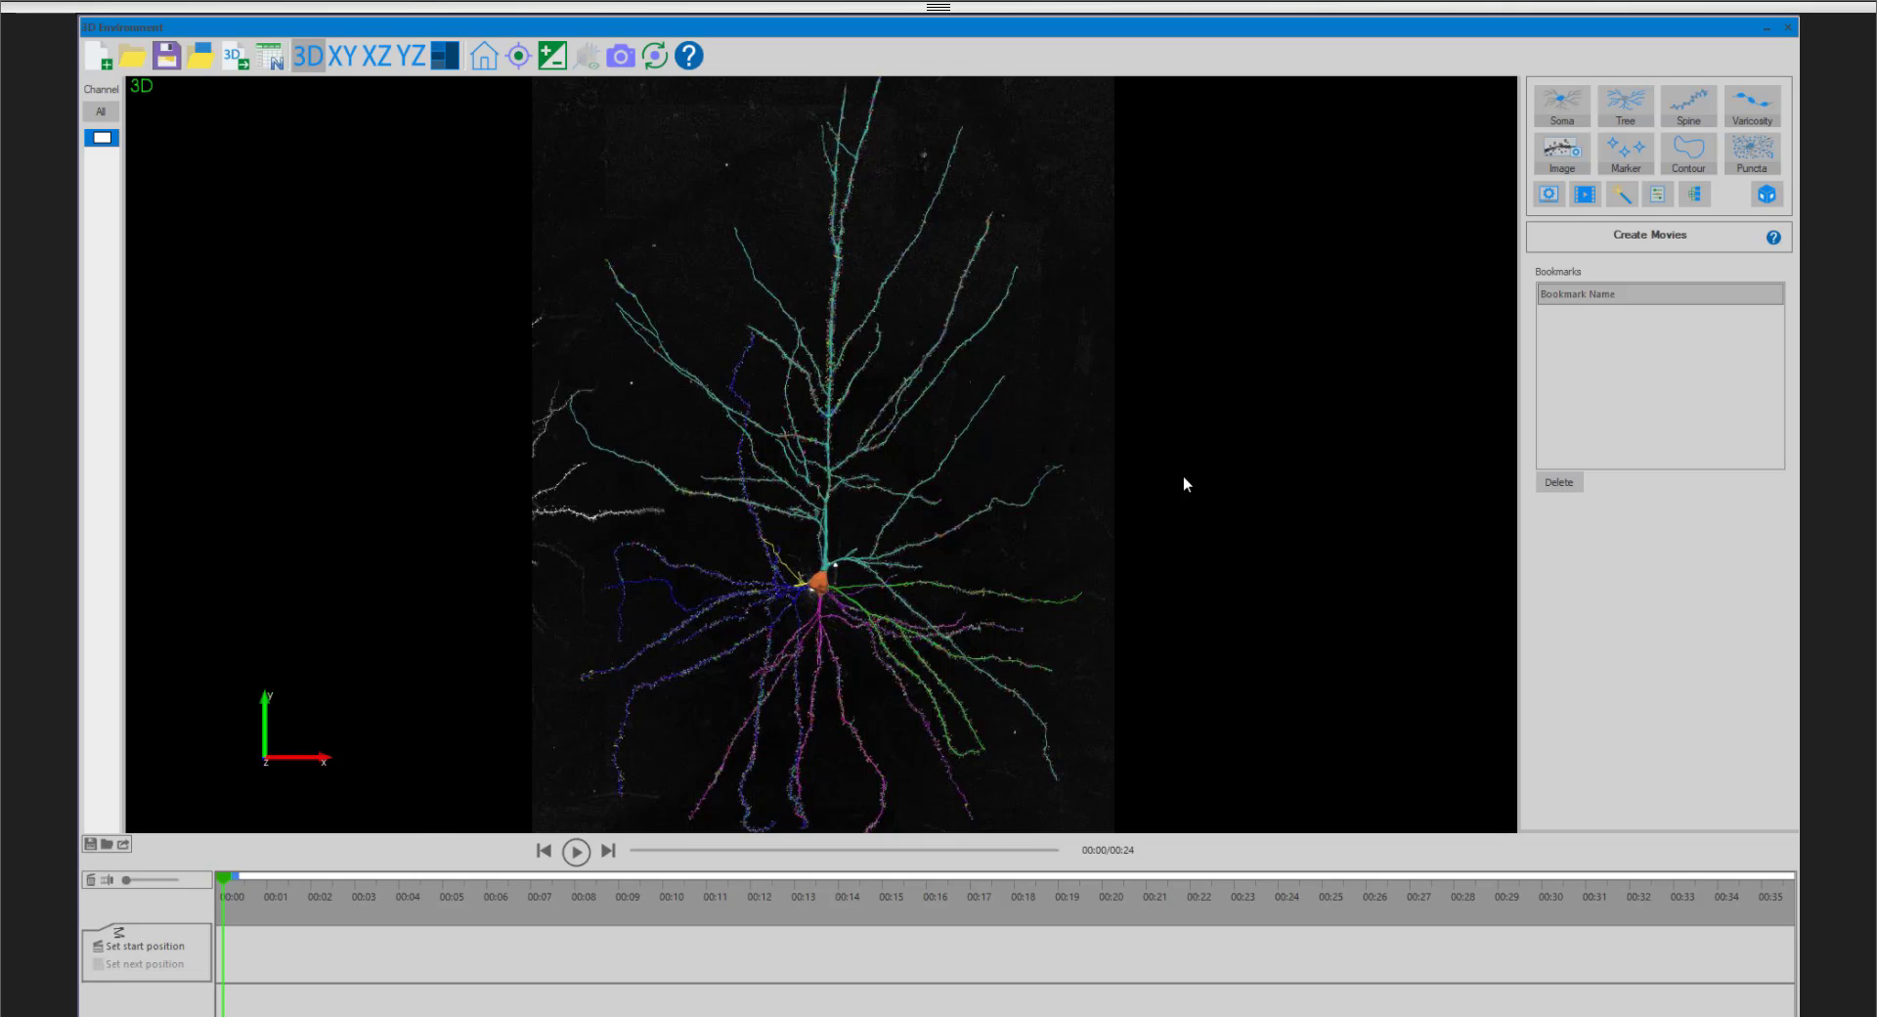
drag(1185, 482, 756, 385)
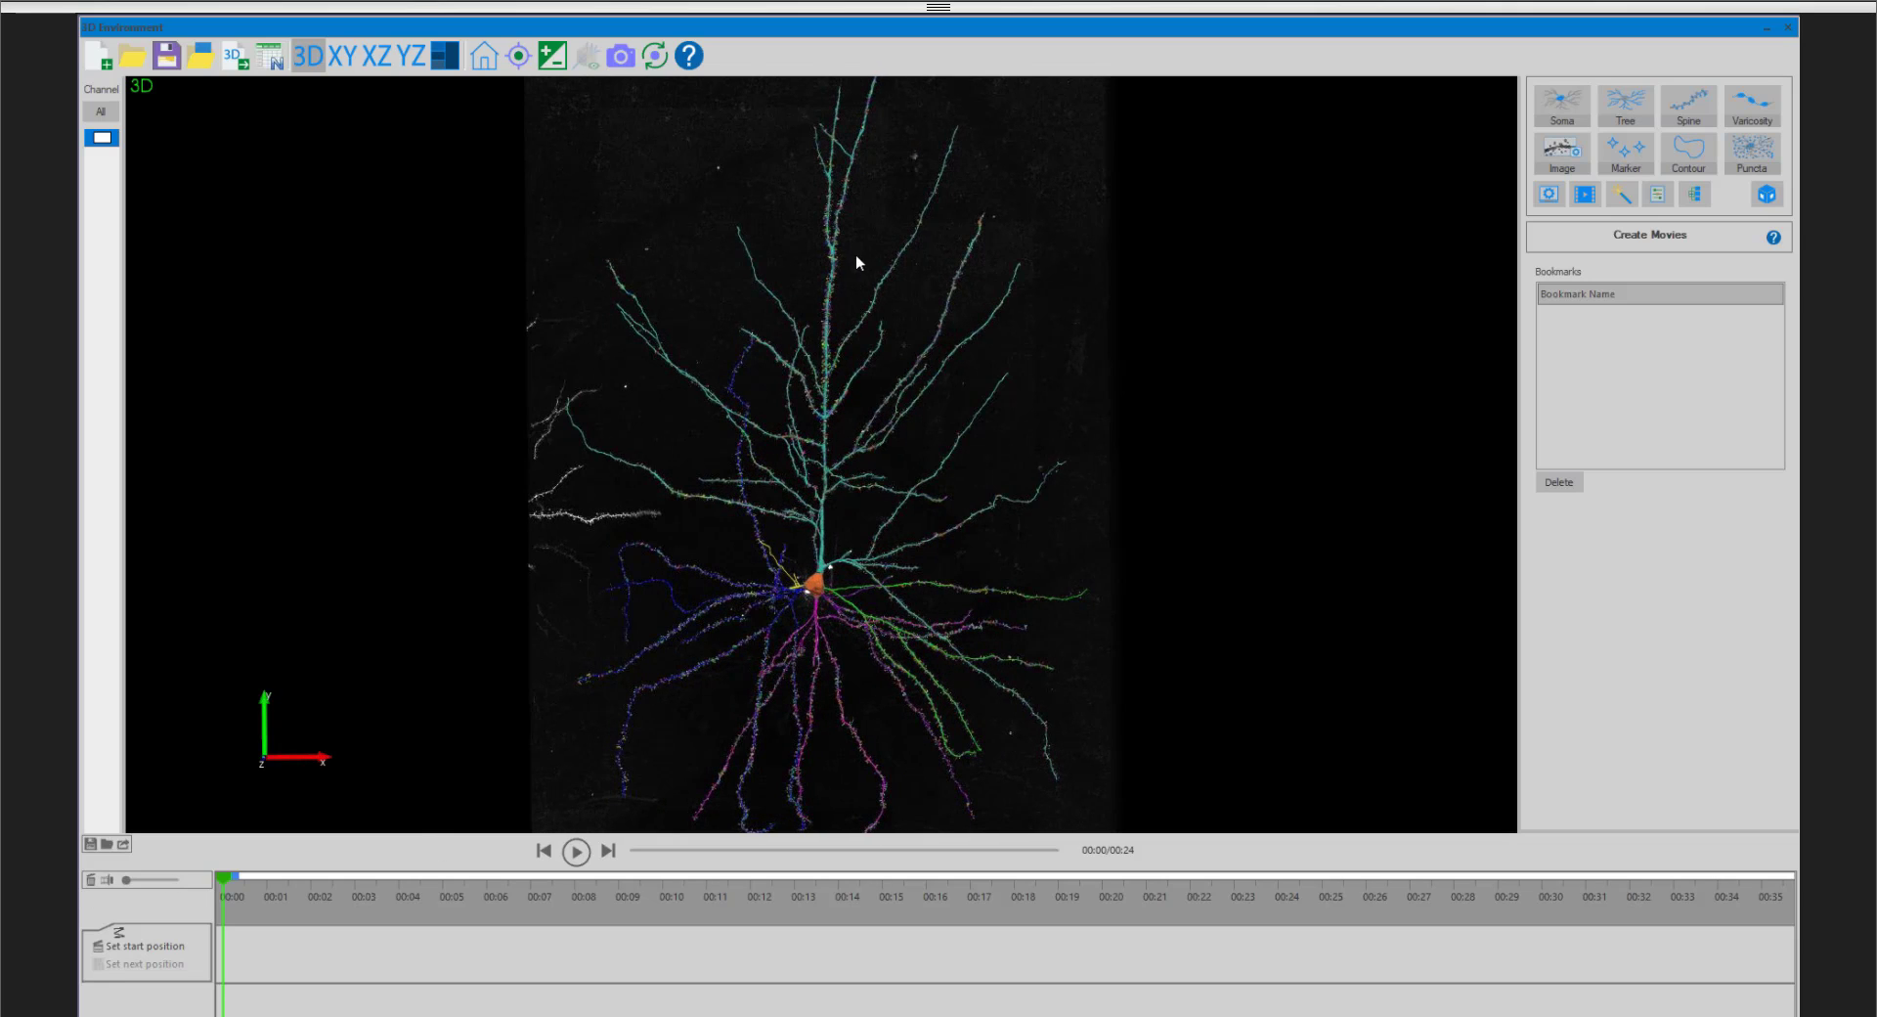
drag(858, 259, 856, 334)
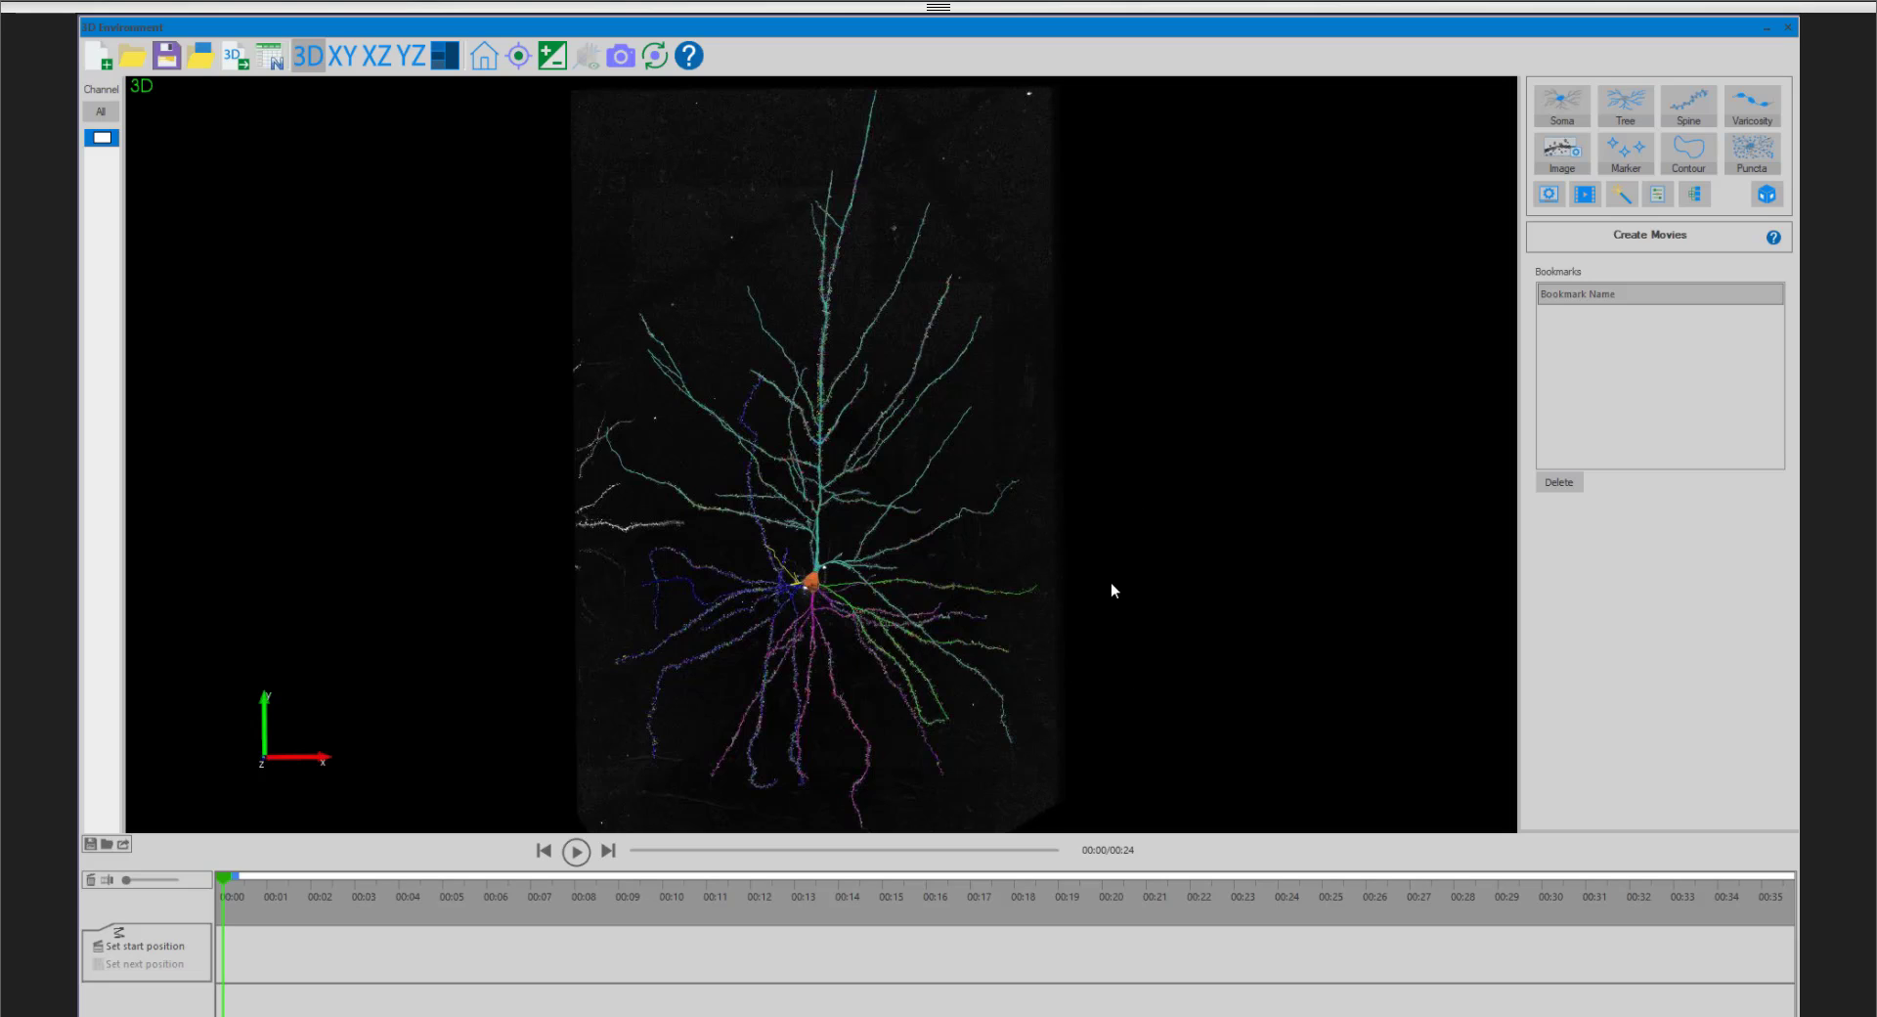
- Look over the neuron from several angles and zoom levels in the 3D view
drag(883, 581, 657, 583)
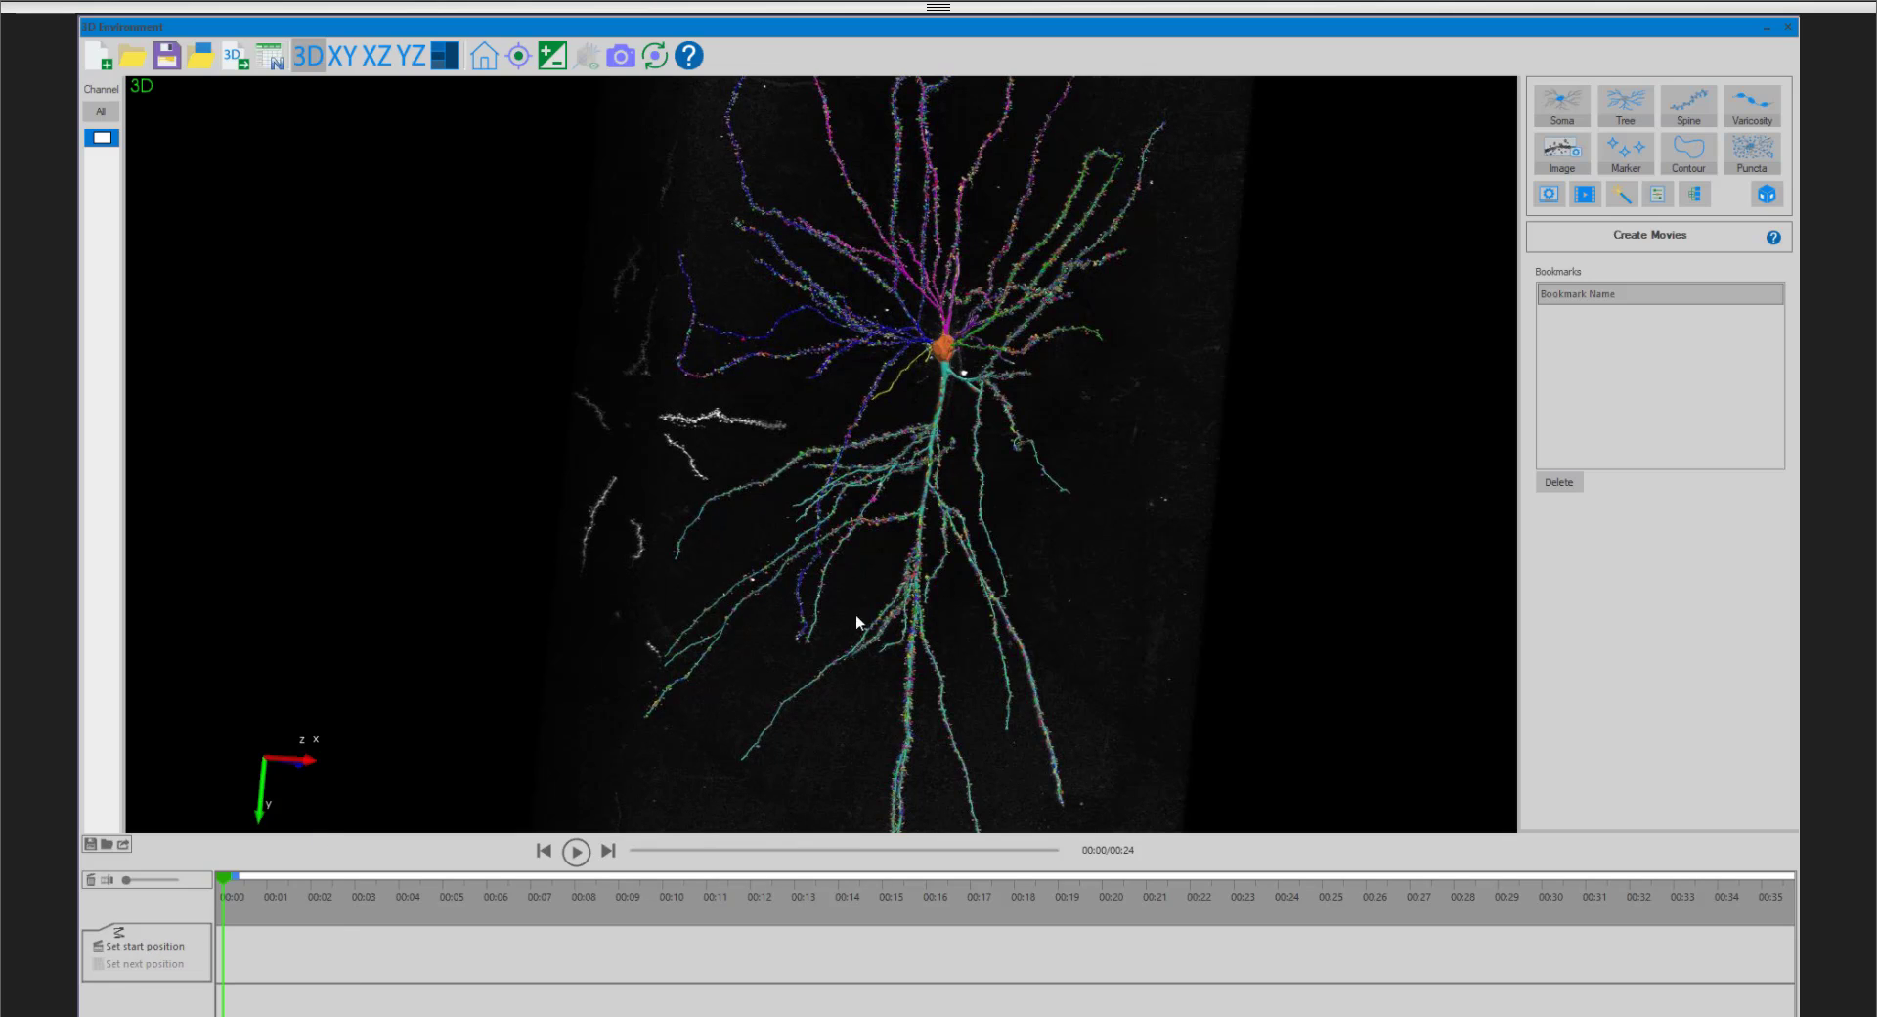
drag(858, 589, 987, 628)
scroll(988, 628, down, 4)
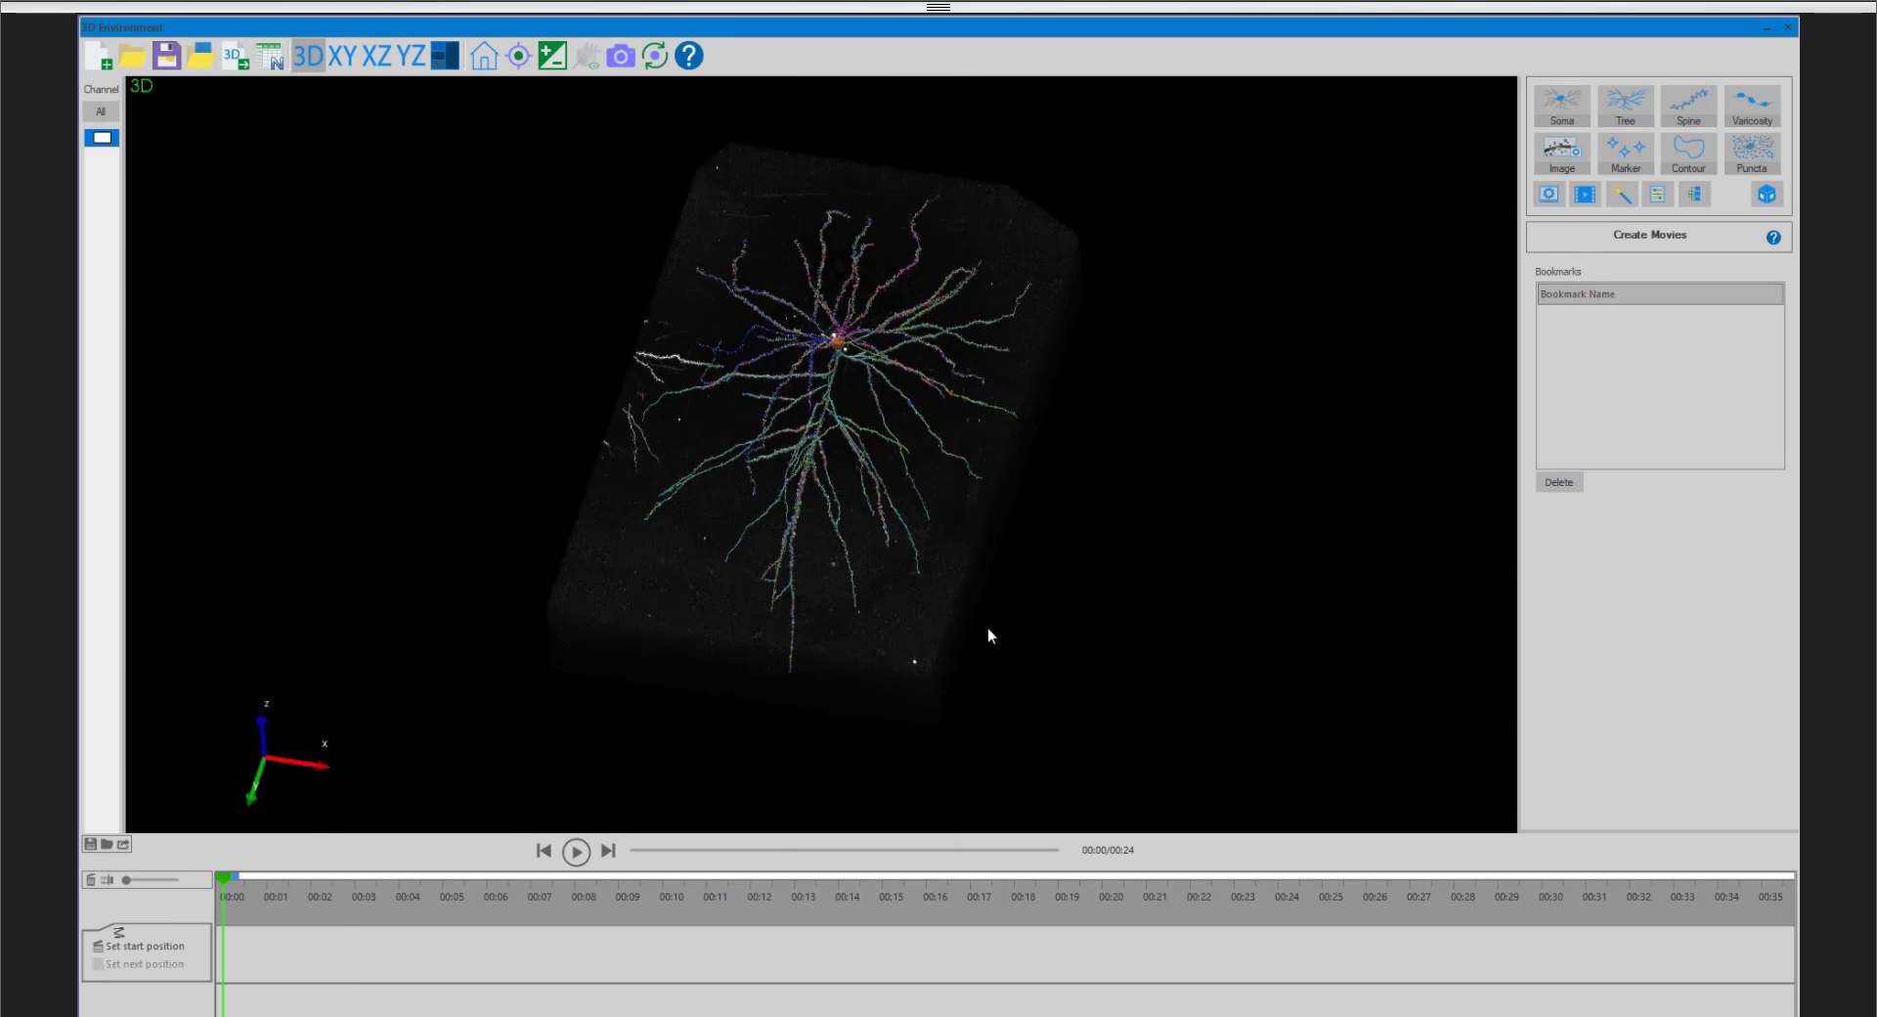
click(496, 55)
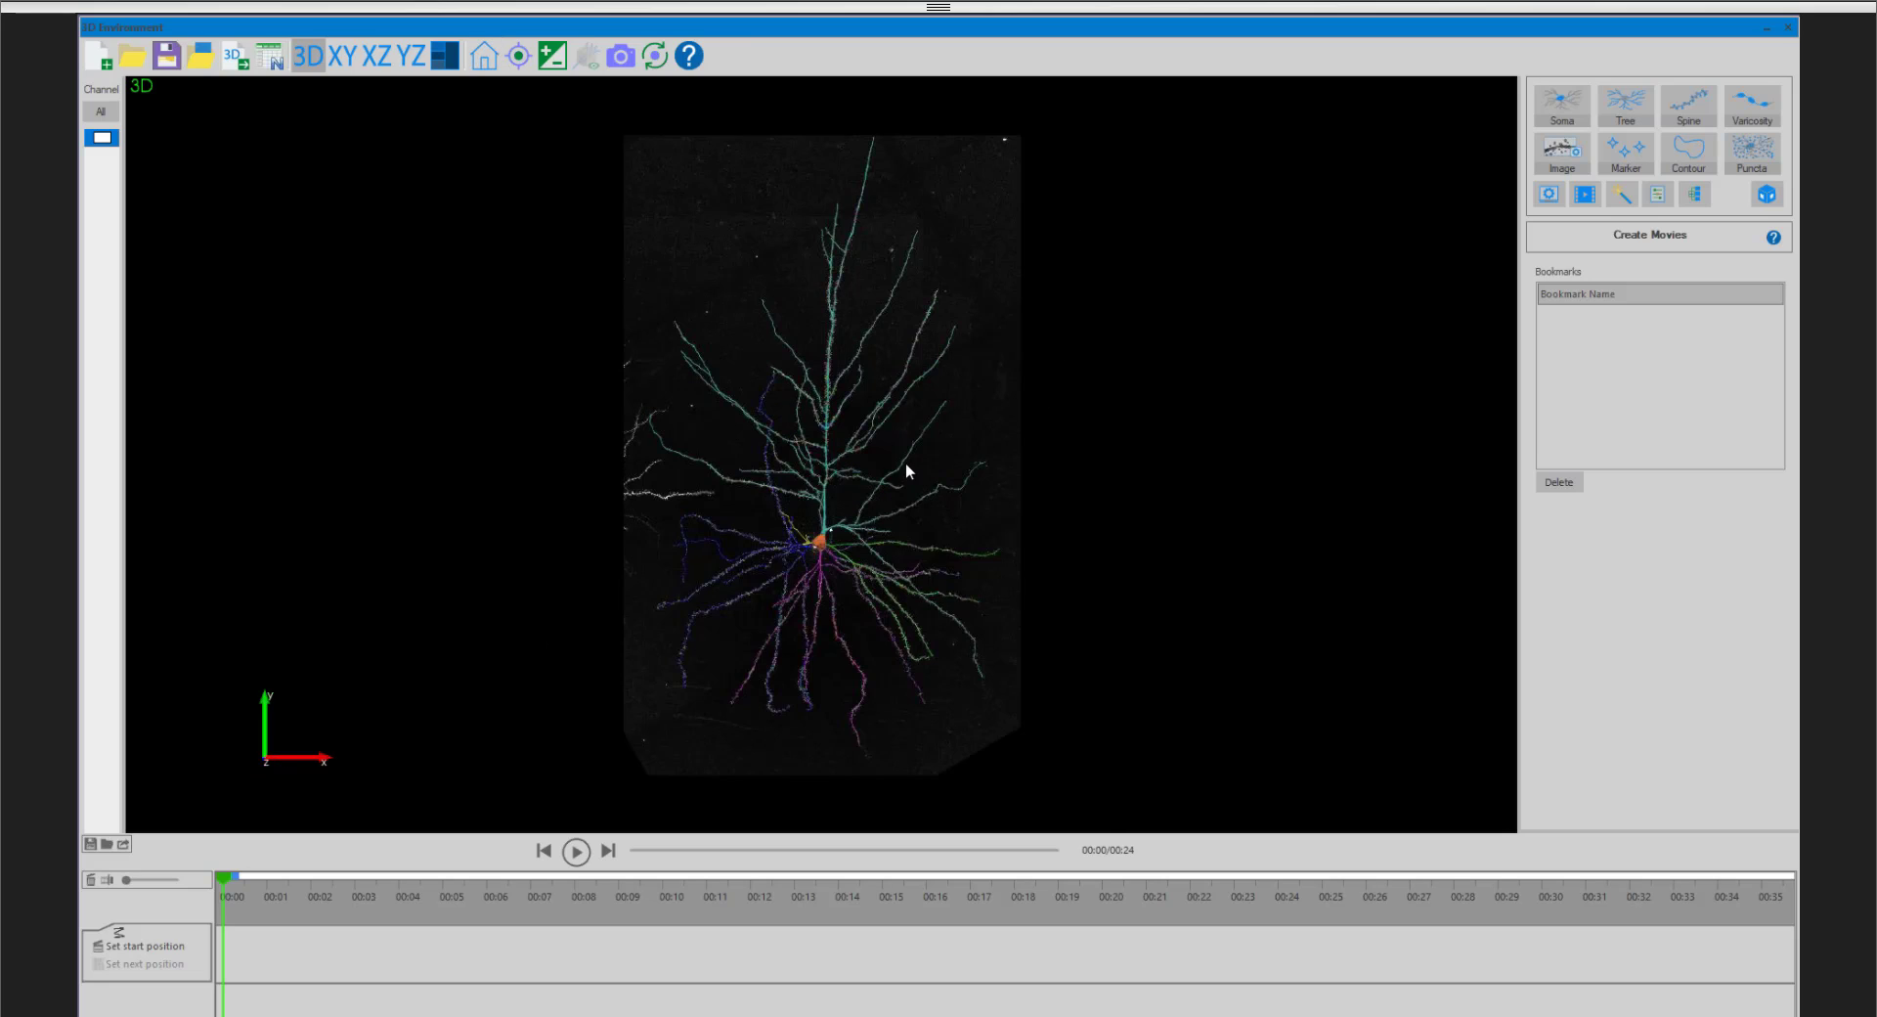
scroll(906, 461, up, 3)
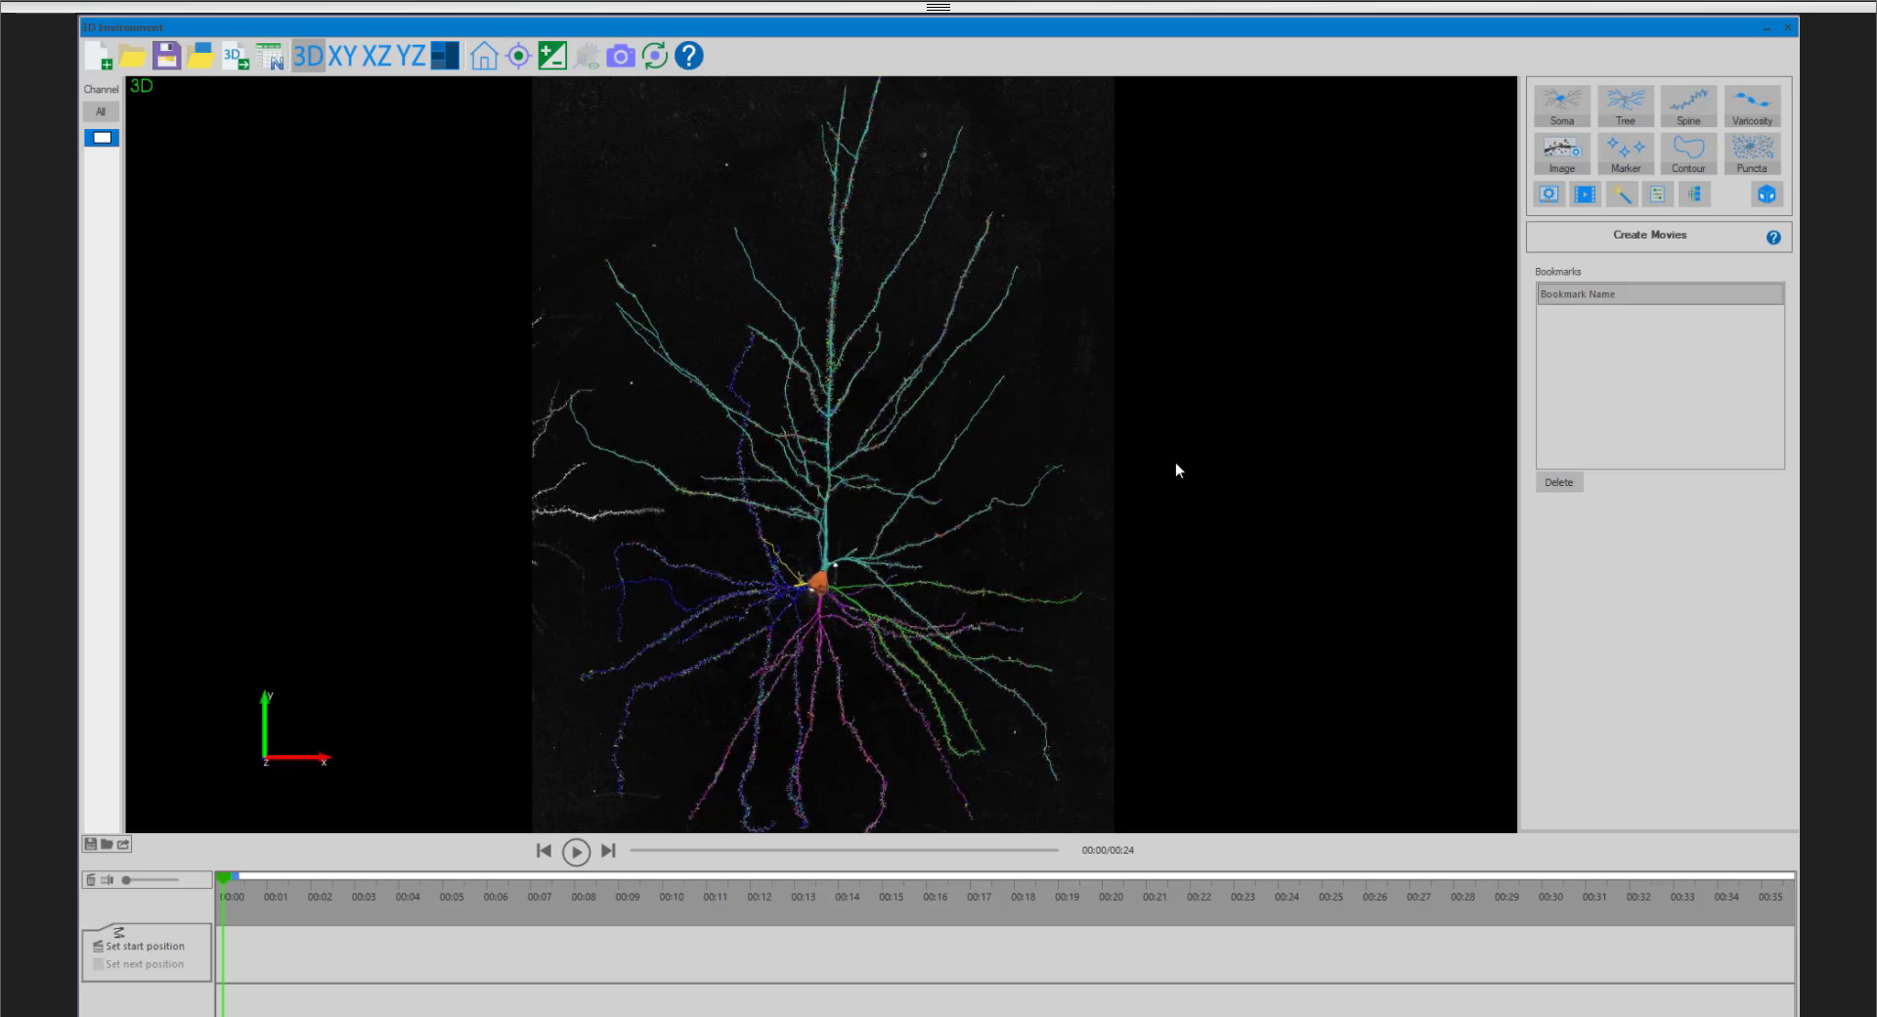
drag(1175, 461, 1014, 399)
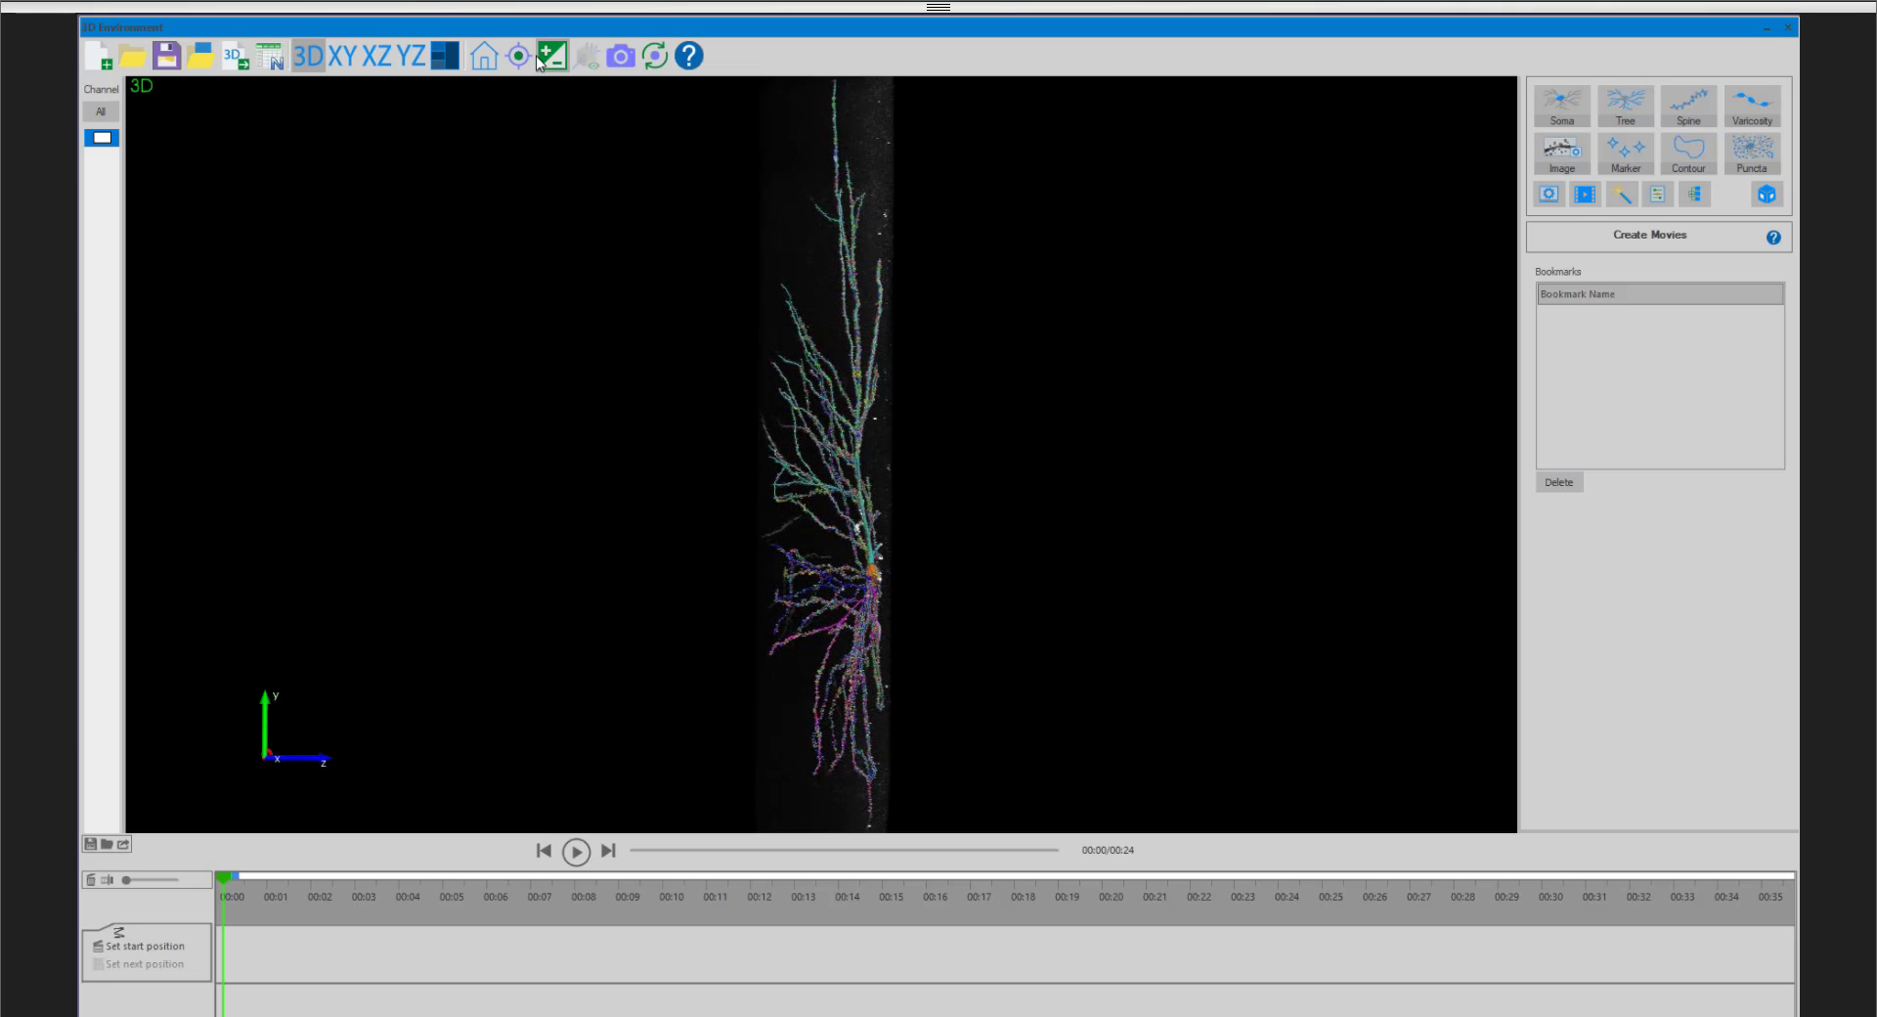
- Set a side-on view of the whole neuron as the movie start, add a first clip turning to the front view, and preview it
click(485, 58)
drag(924, 495, 736, 489)
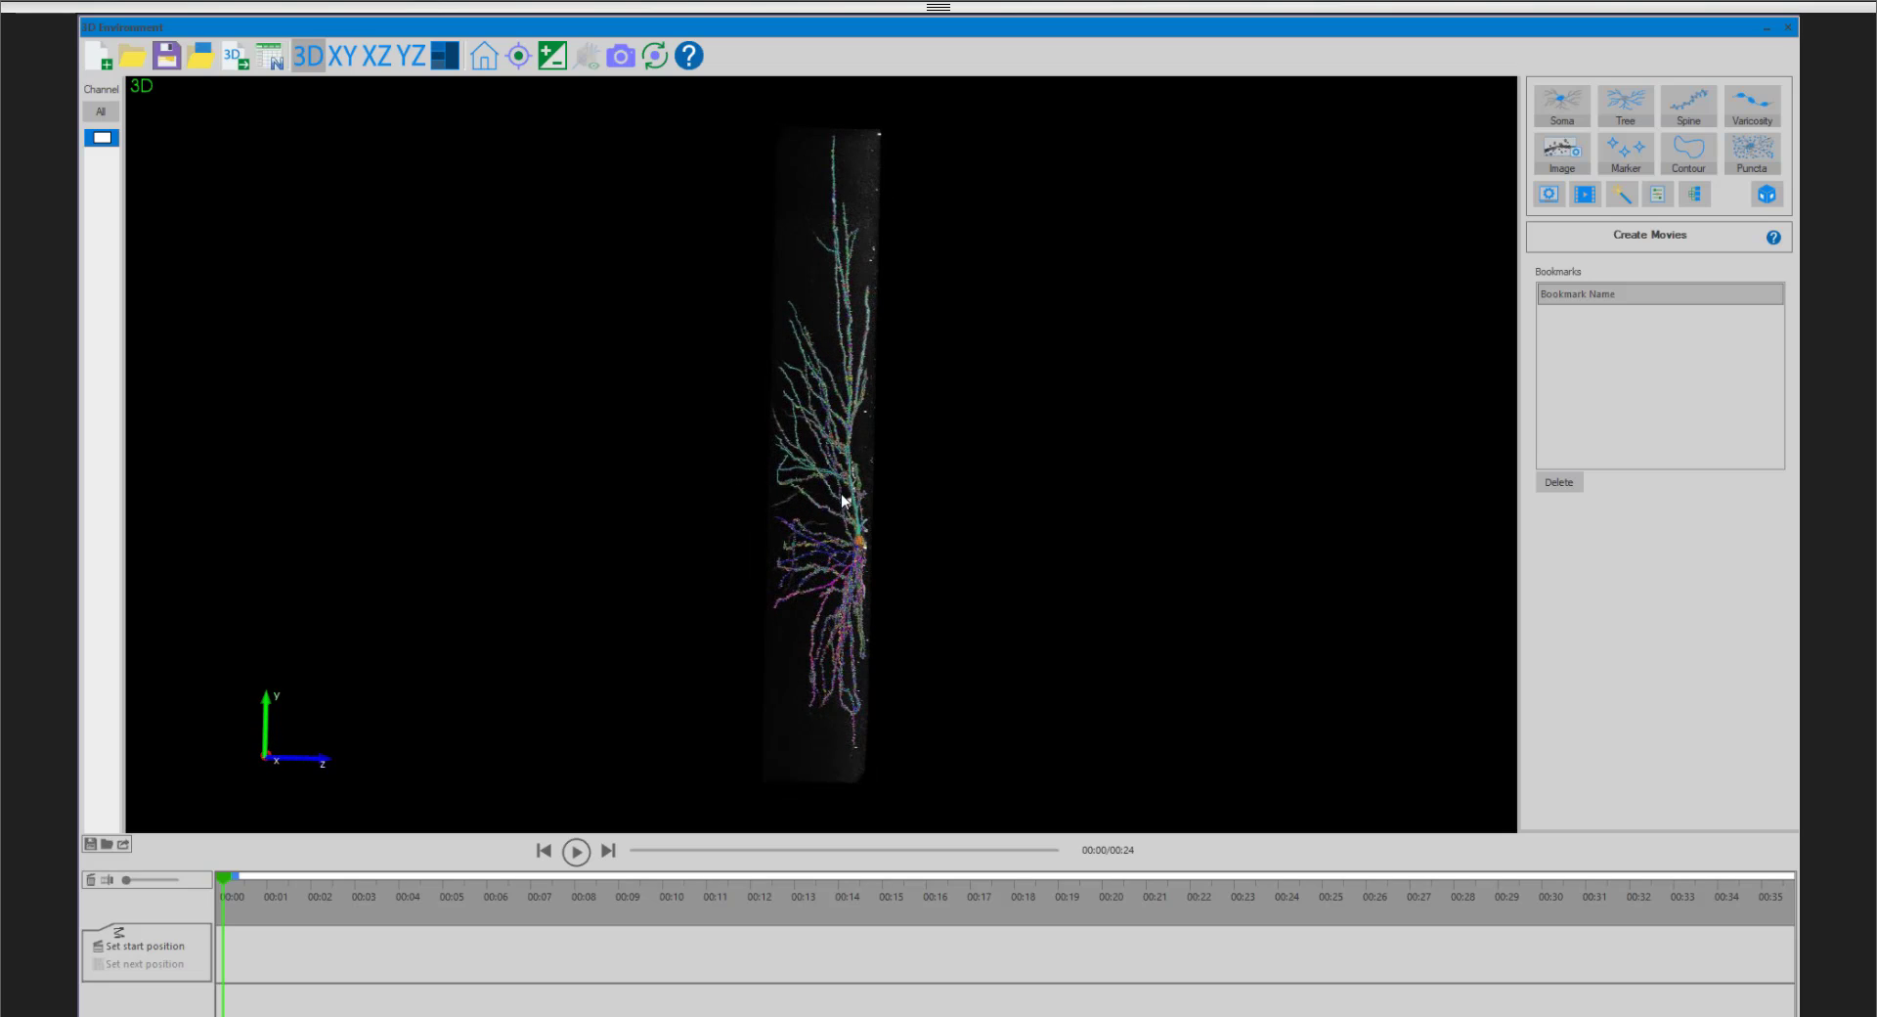
click(167, 947)
drag(1236, 448, 649, 436)
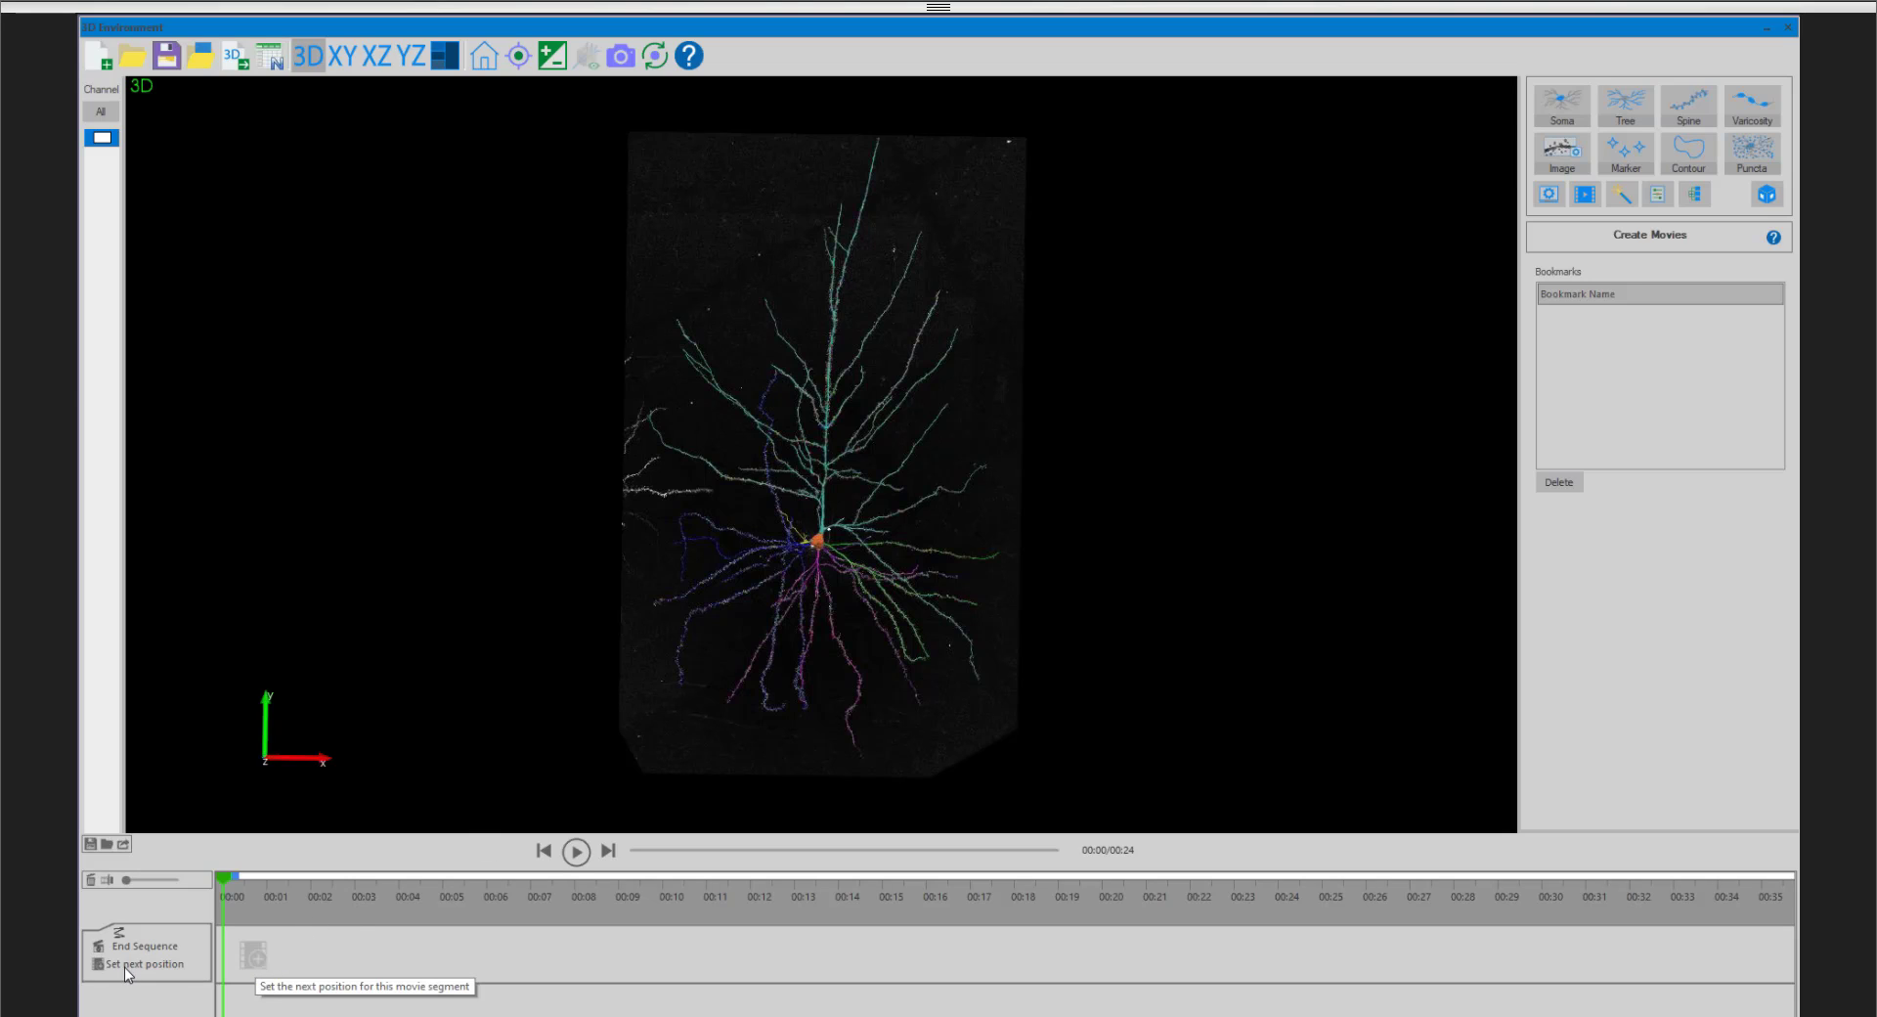
click(261, 962)
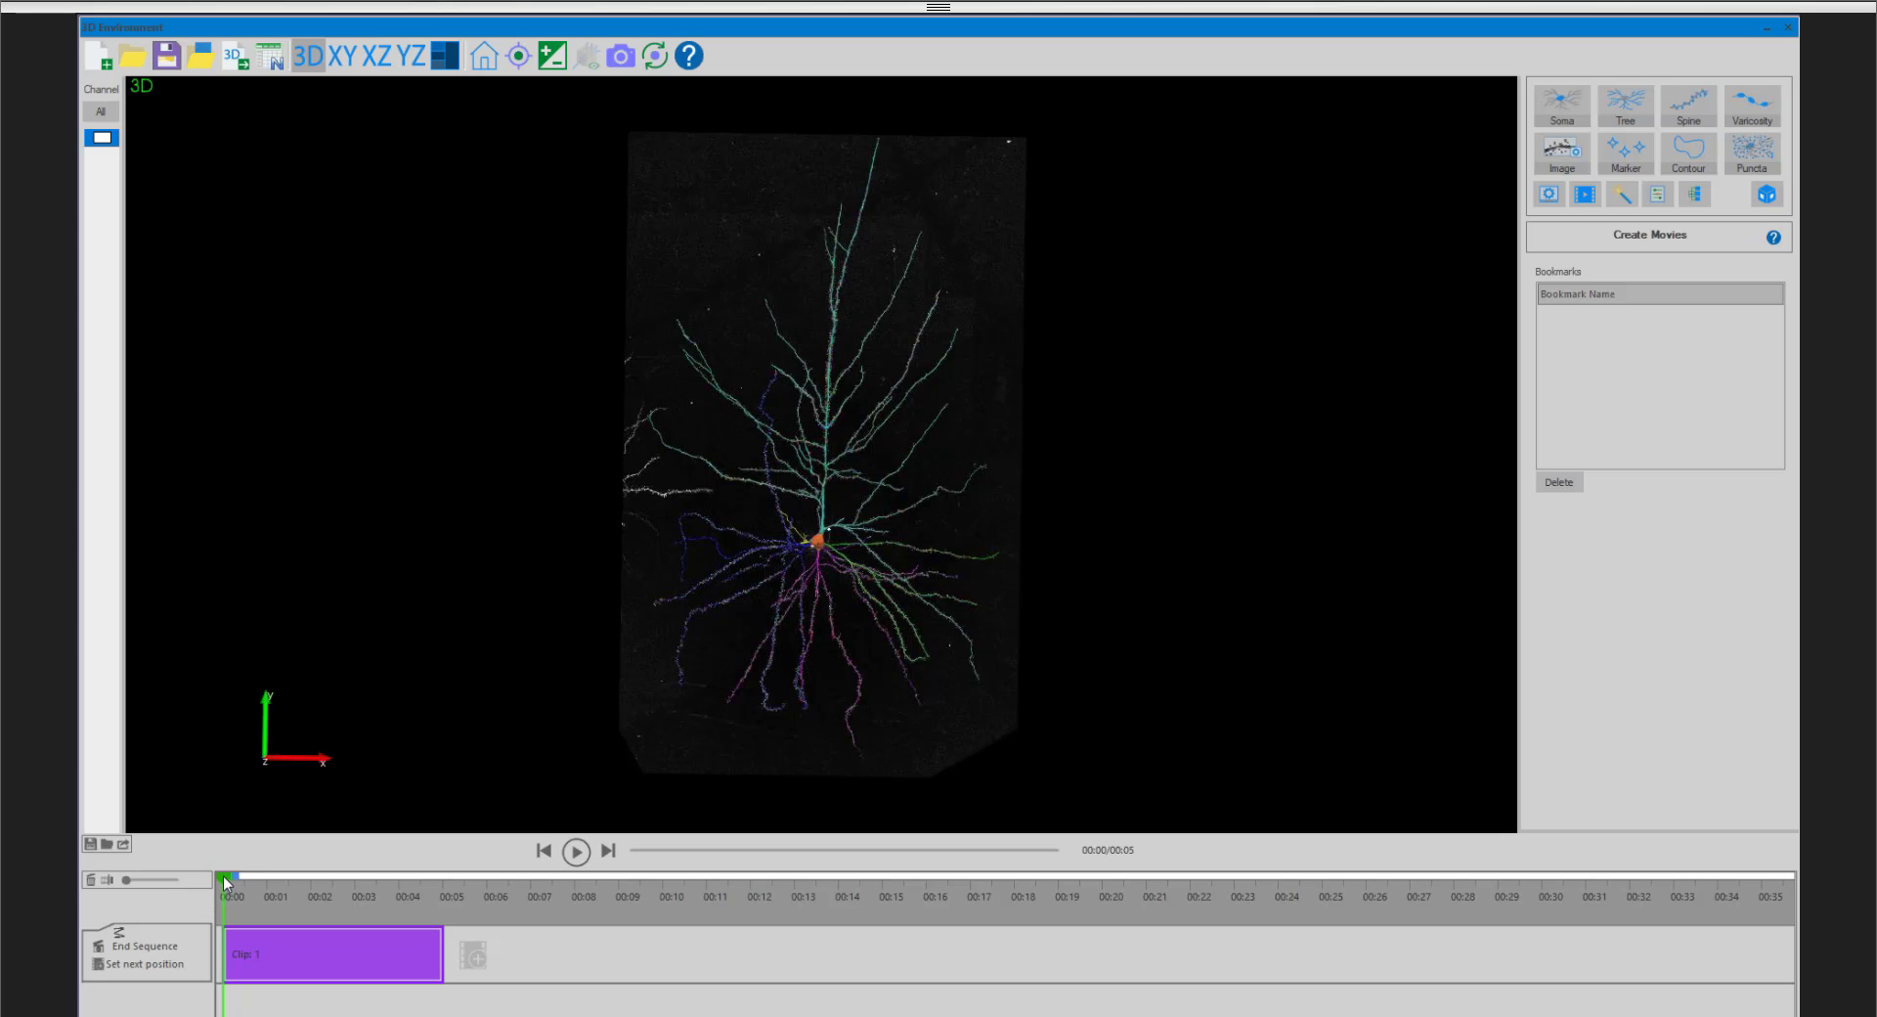
mouse_move(227, 880)
mouse_down()
mouse_move(432, 877)
mouse_move(215, 889)
mouse_move(442, 879)
mouse_move(217, 892)
mouse_up()
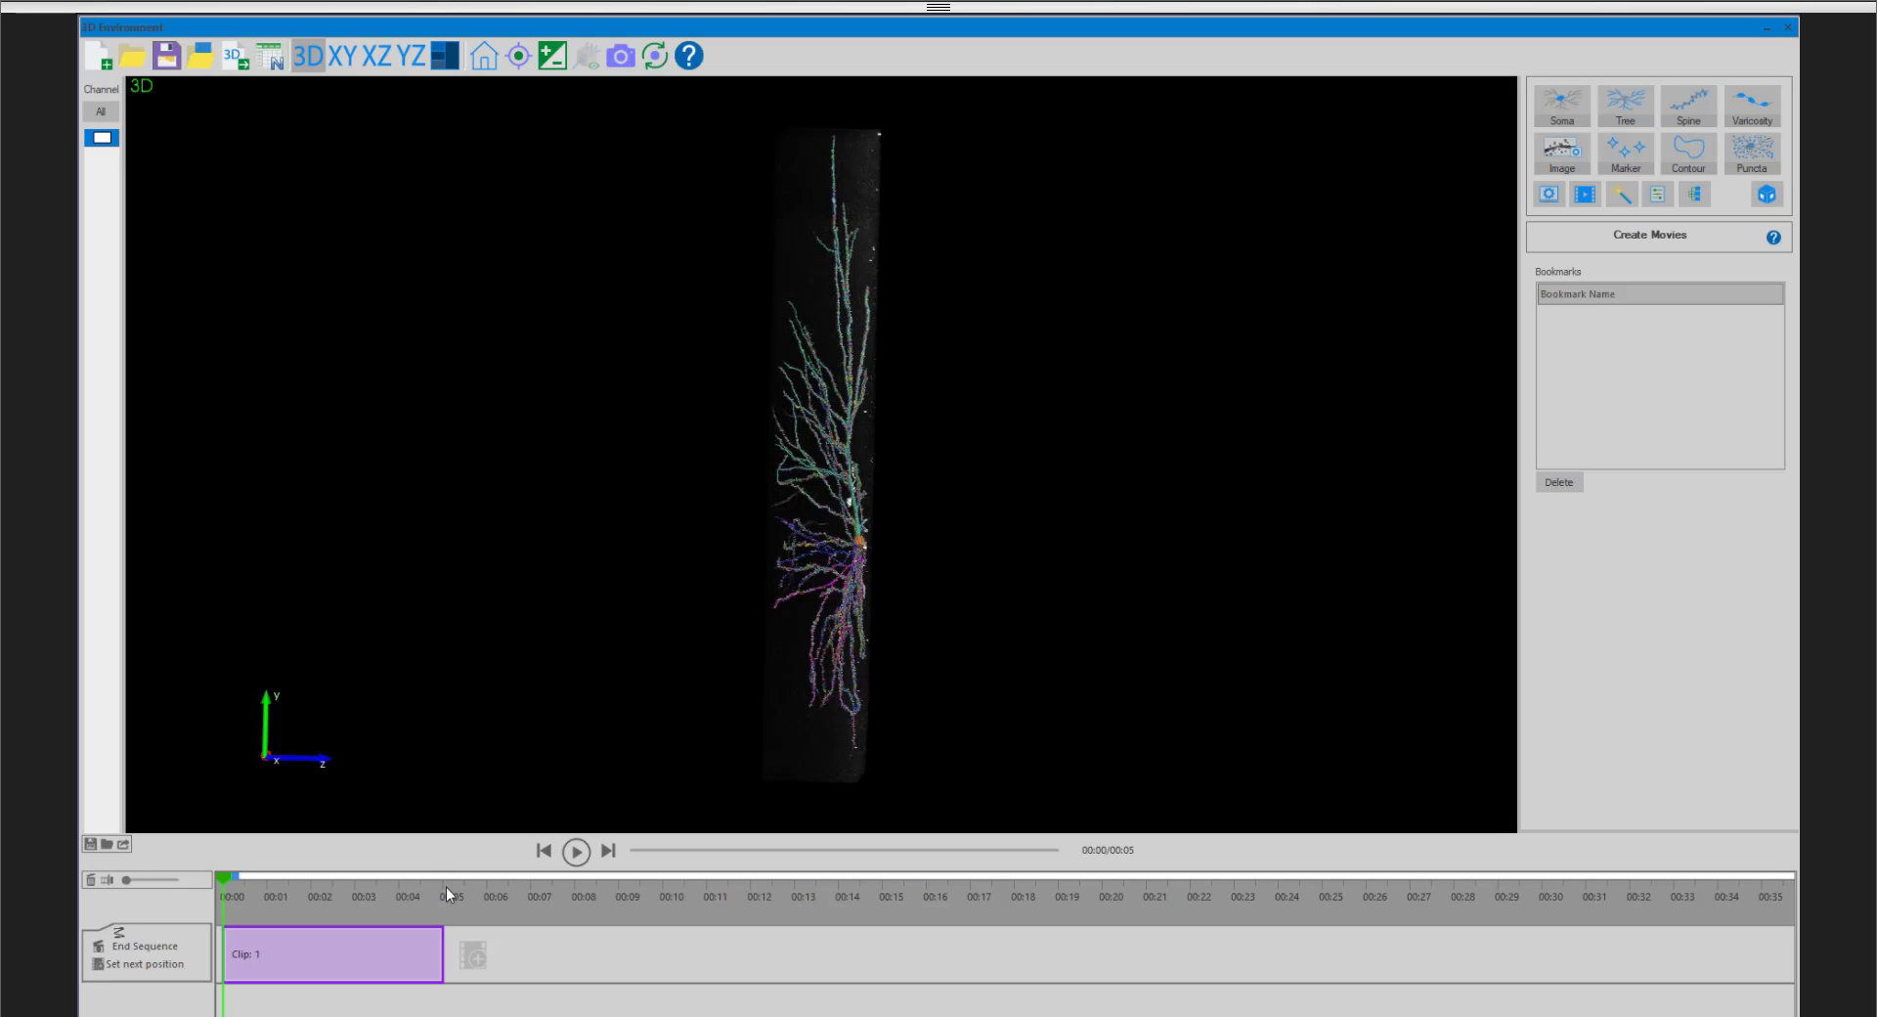
mouse_move(443, 884)
mouse_down()
mouse_move(224, 866)
mouse_move(436, 877)
mouse_up()
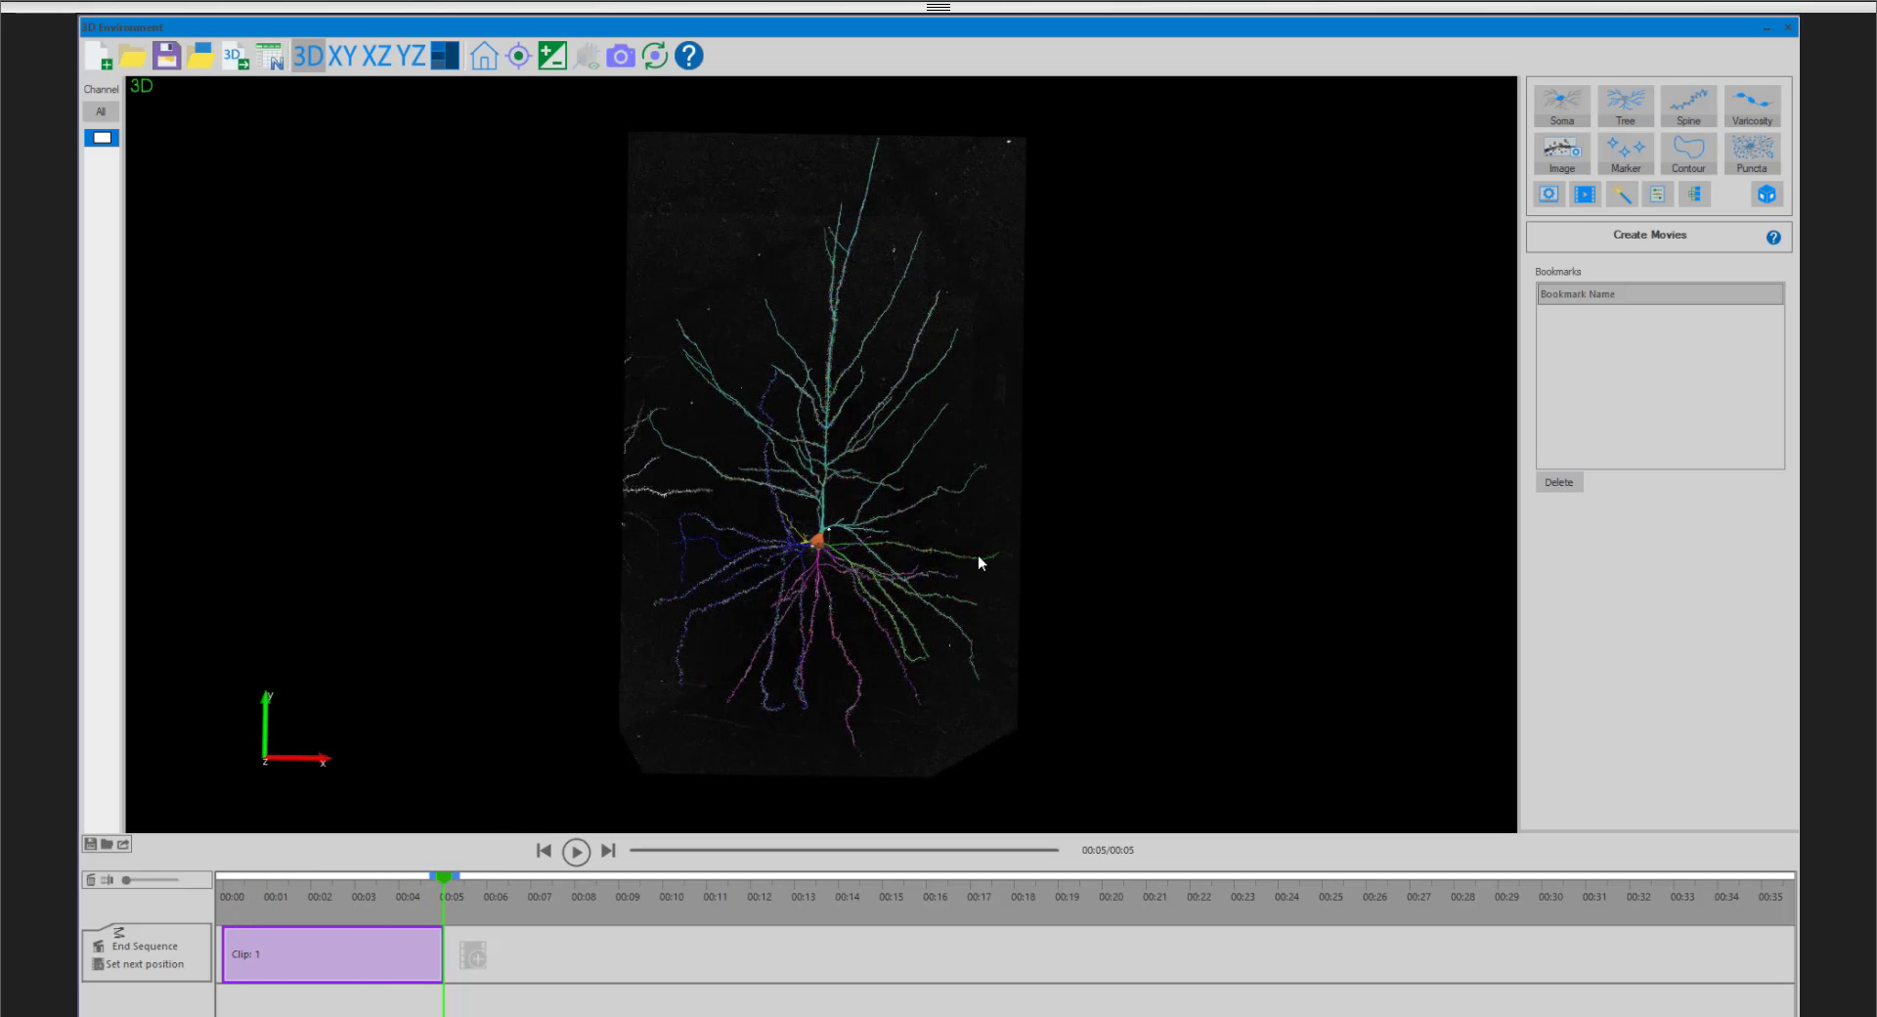
- Add three more clips, each turning the neuron about a quarter turn further around its vertical axis, and scrub back through the movie
drag(977, 554, 415, 552)
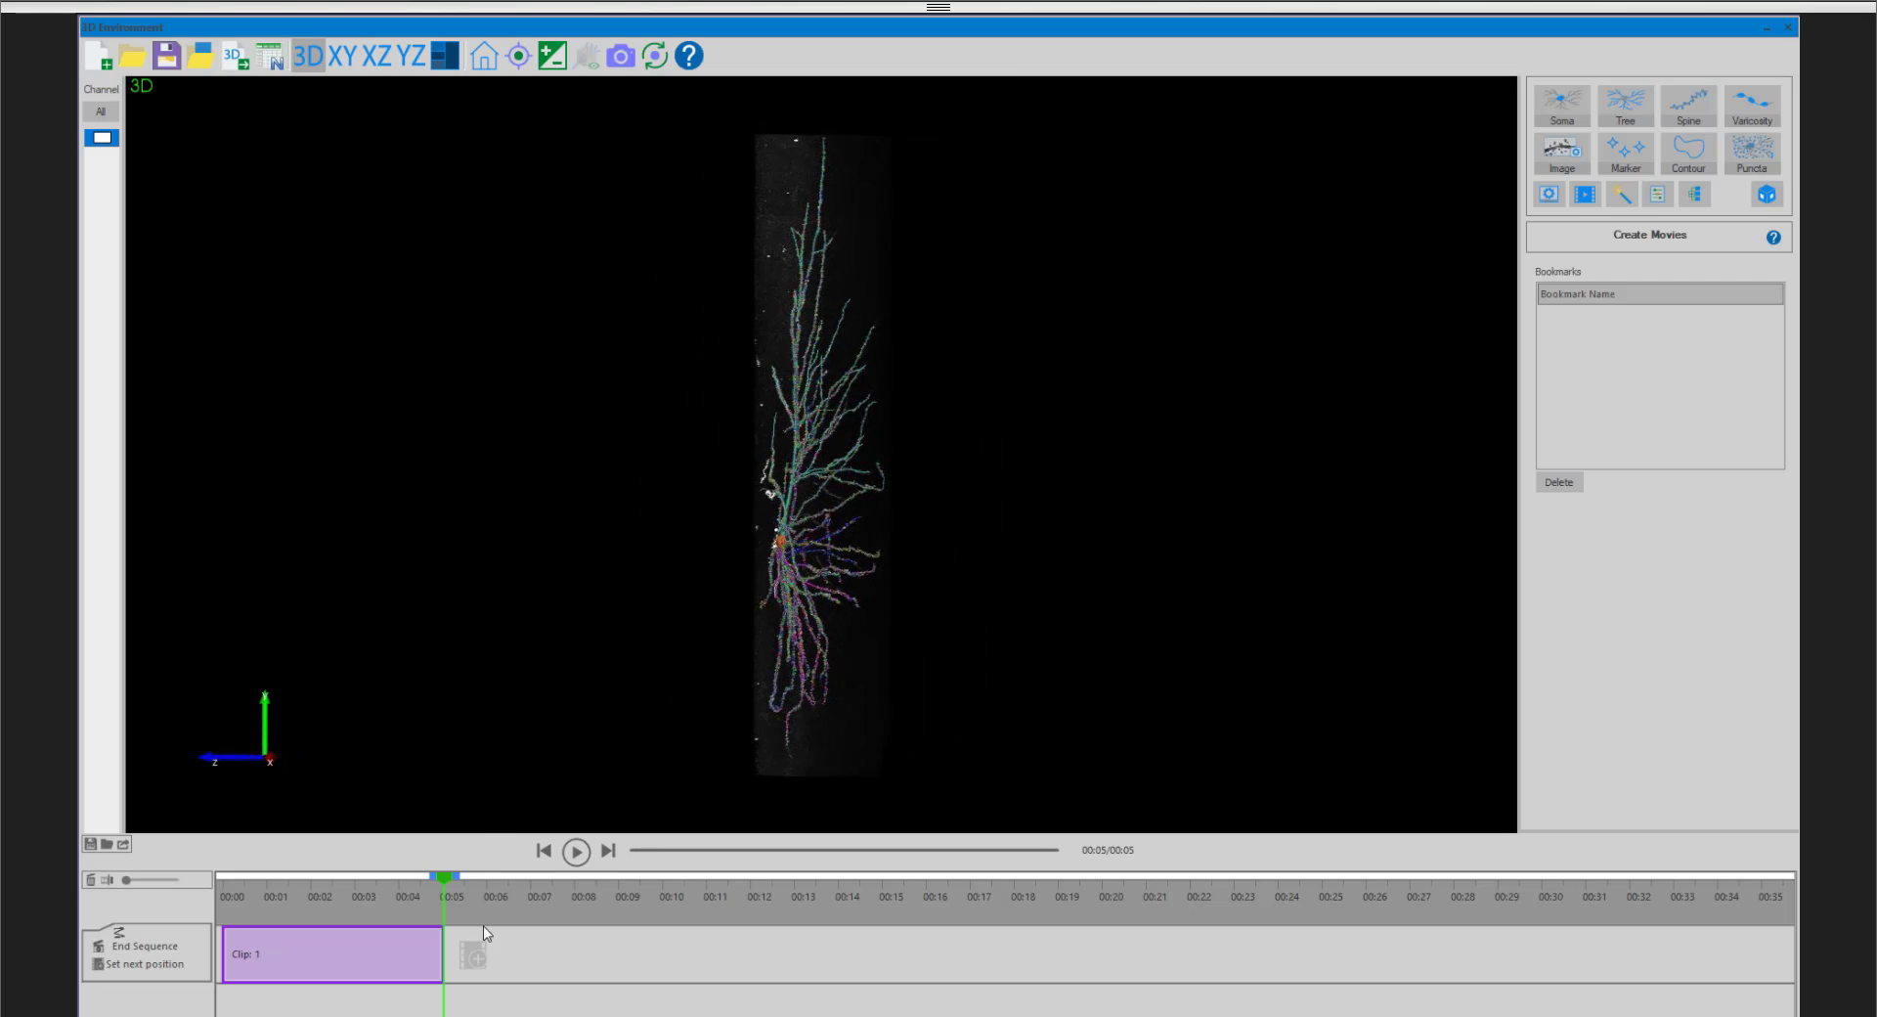
click(473, 954)
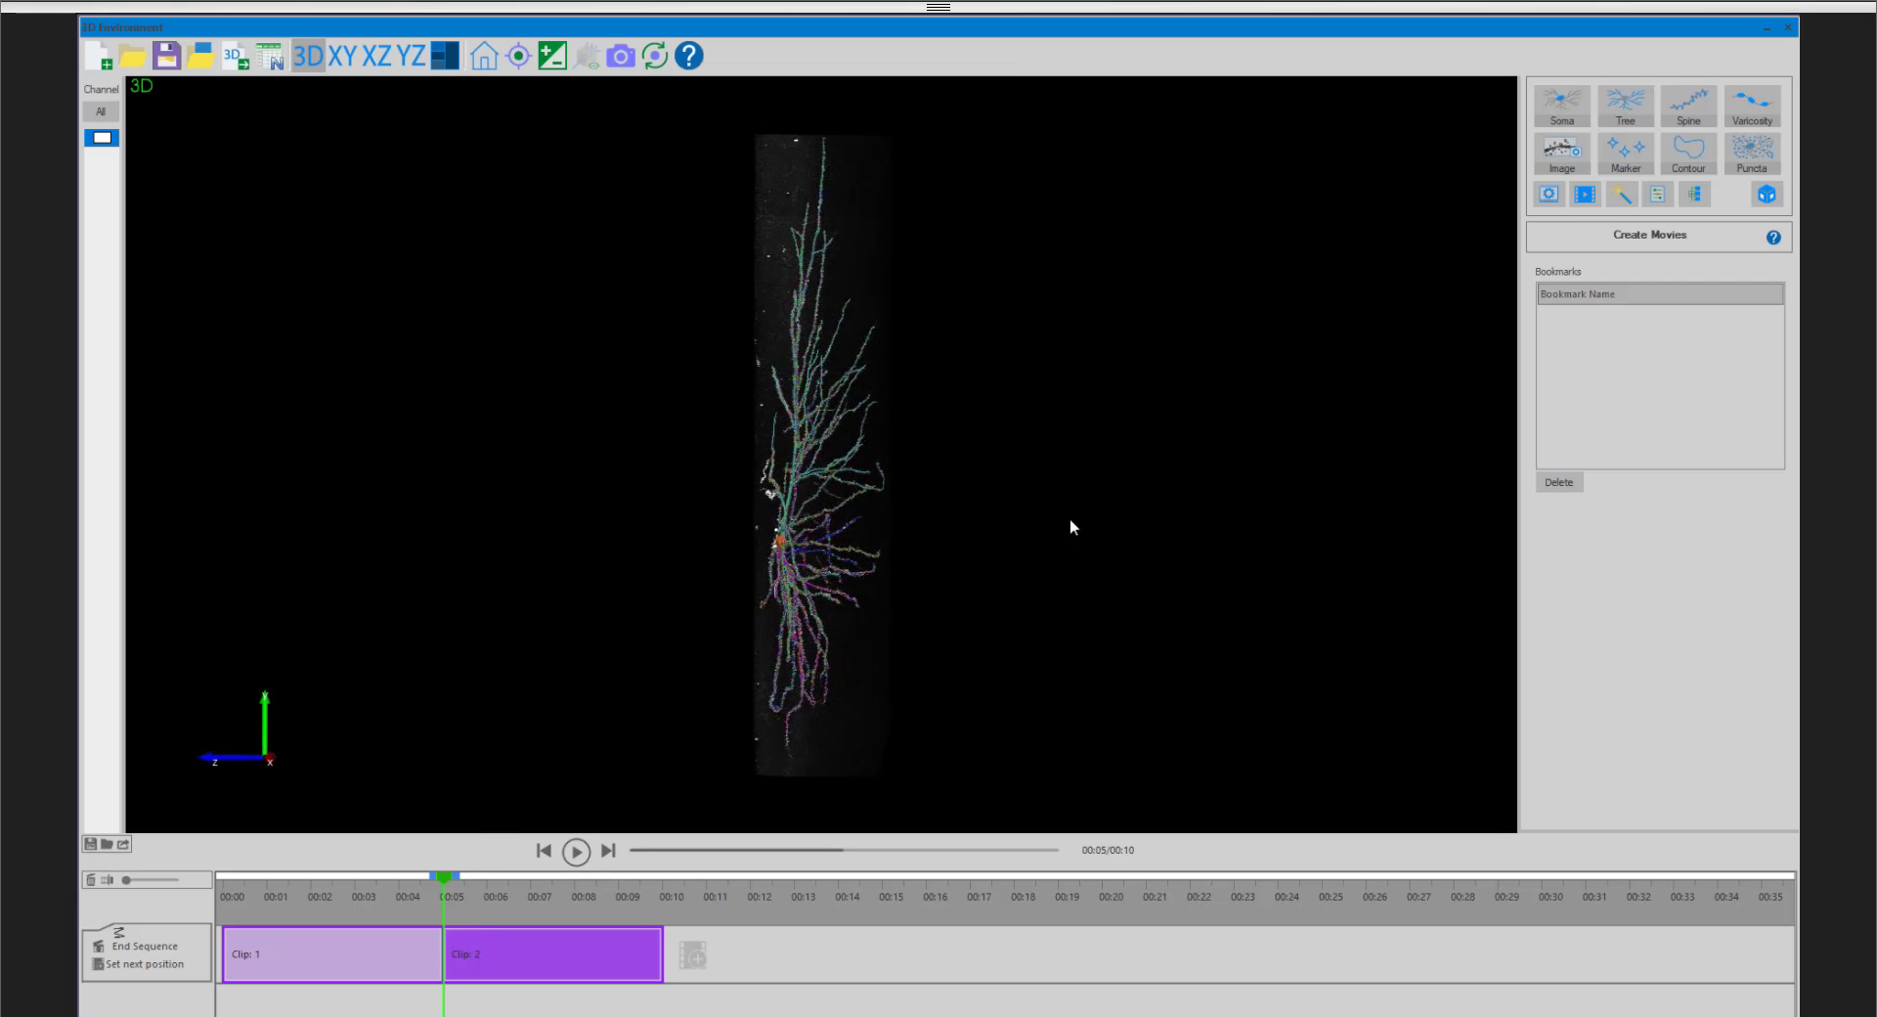
drag(1070, 520, 462, 533)
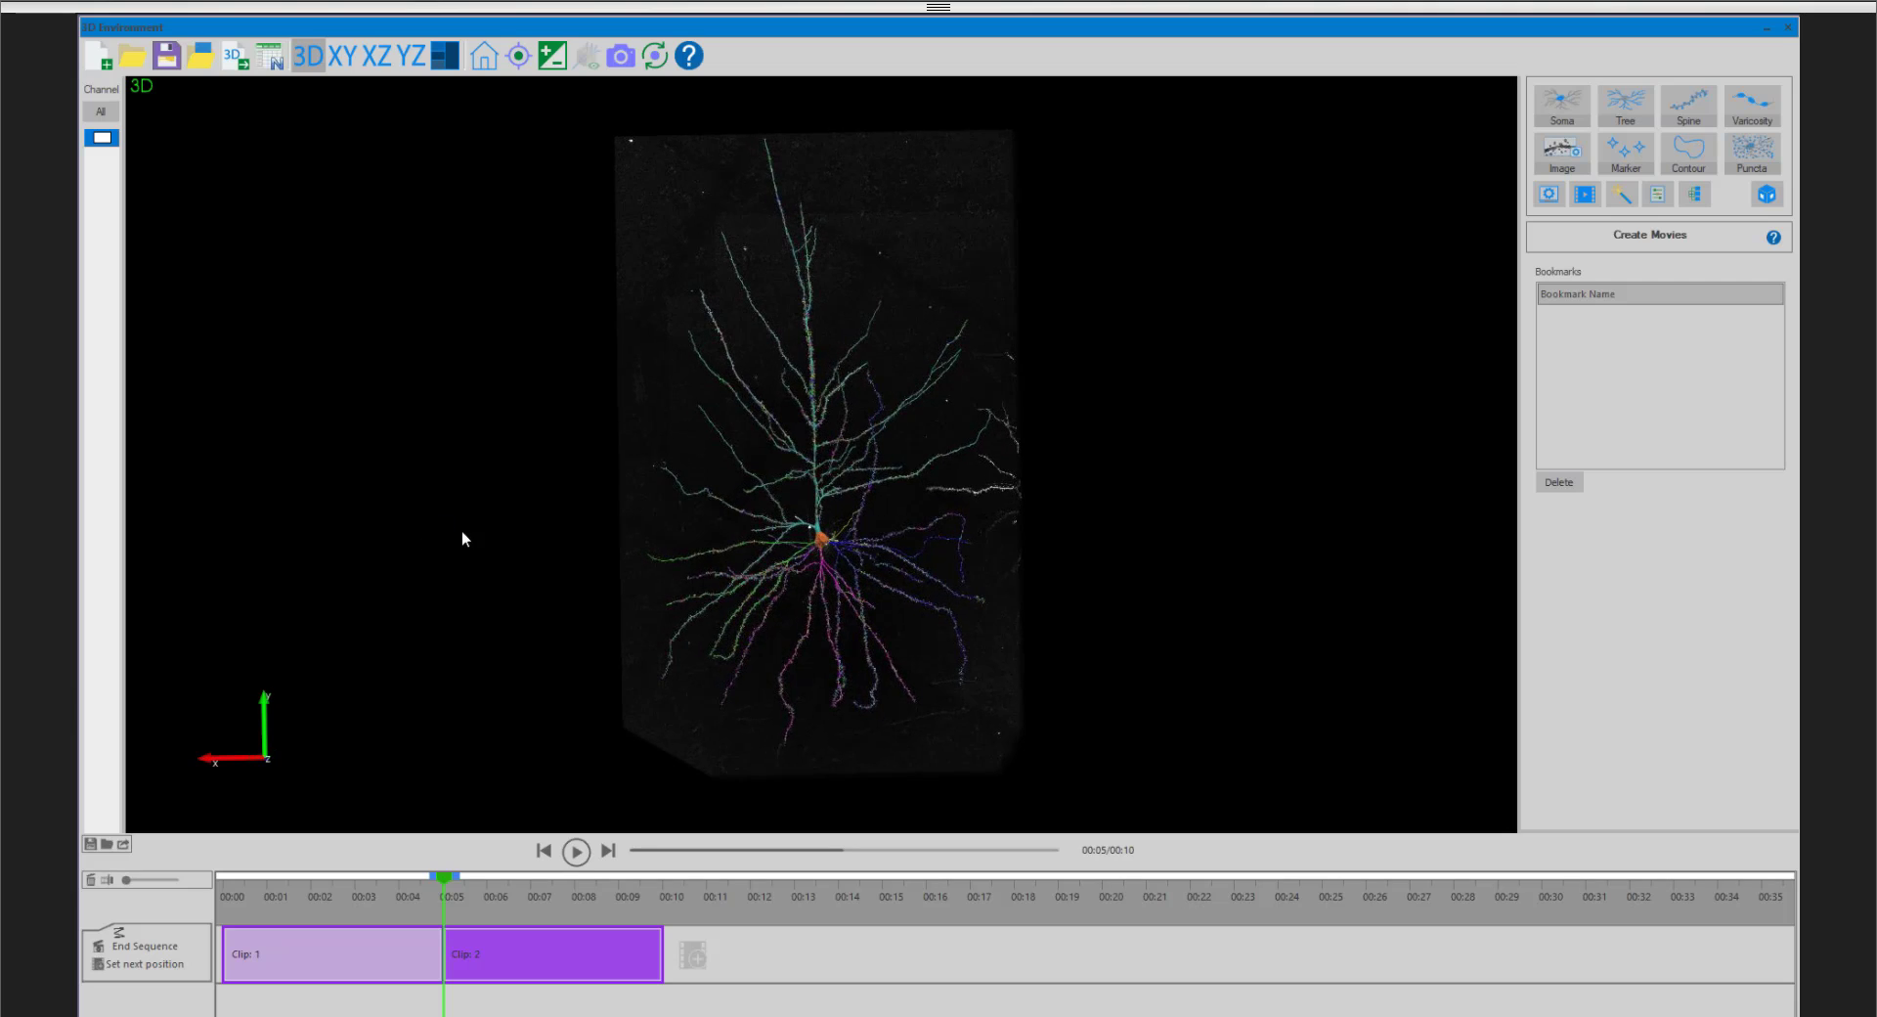
click(693, 954)
drag(1099, 508, 455, 518)
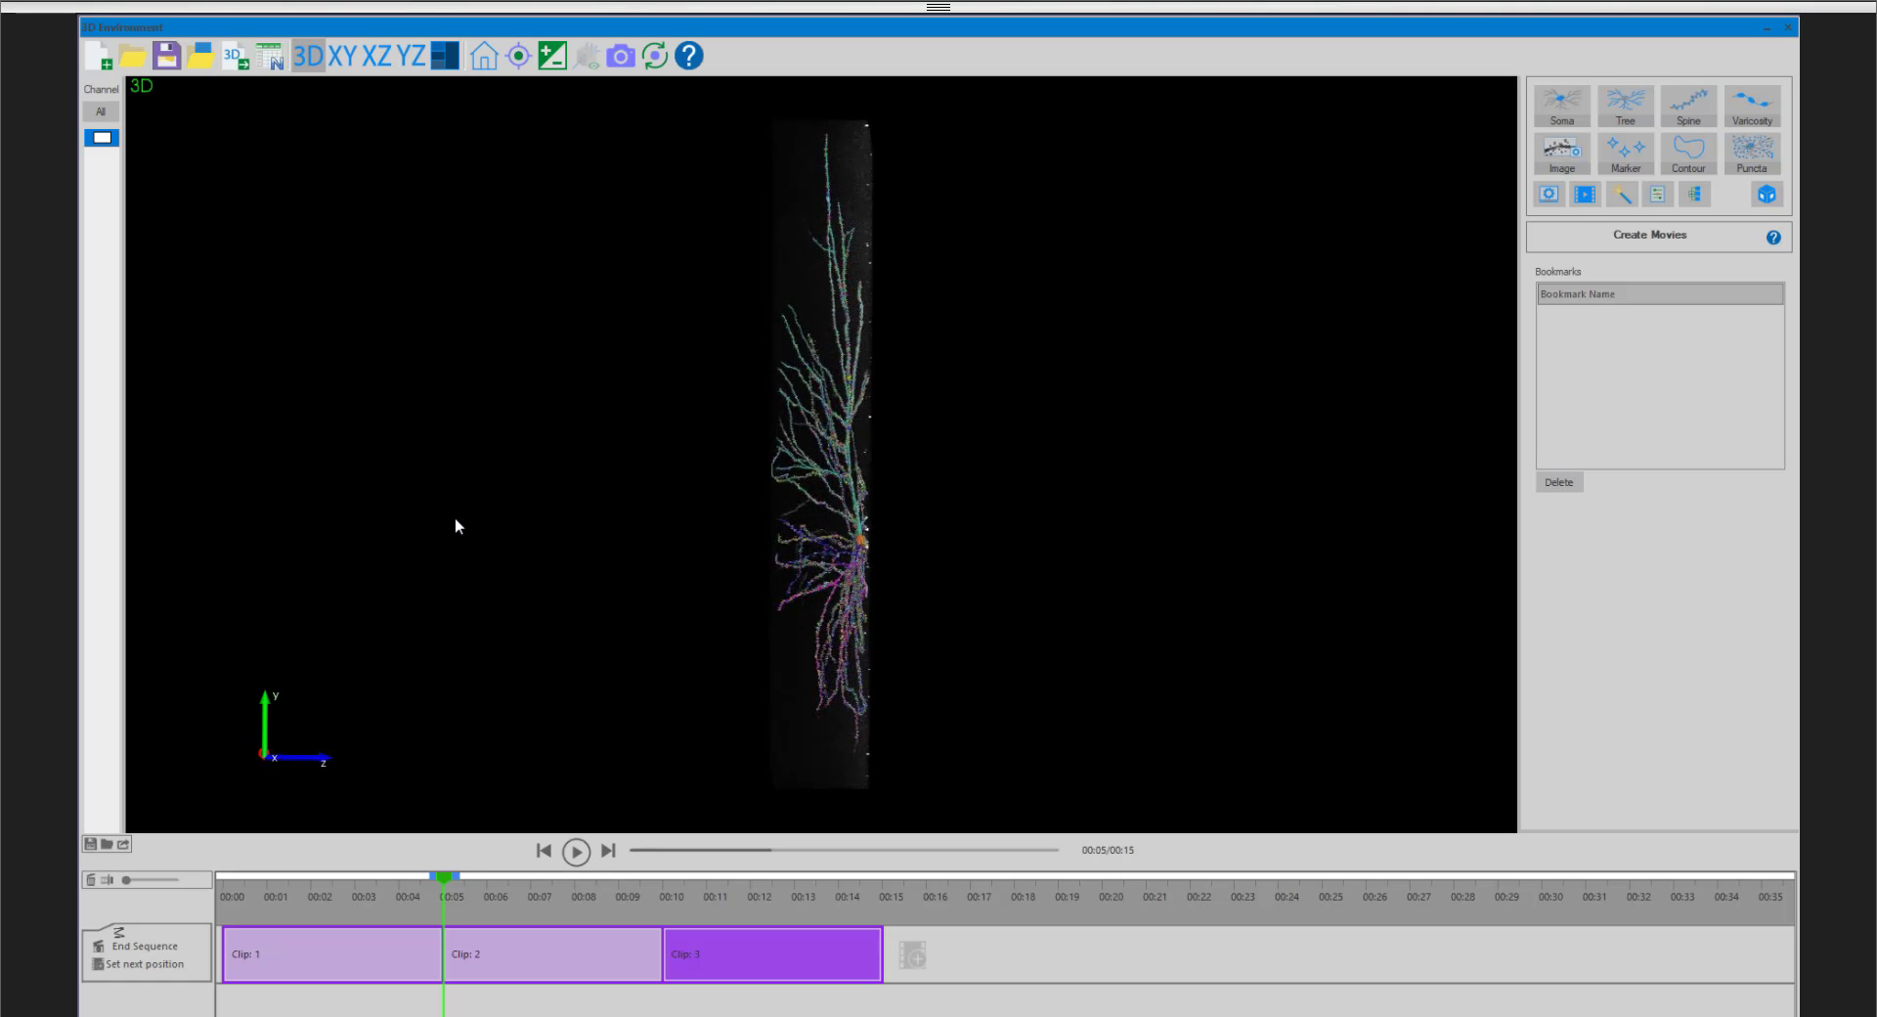
click(912, 955)
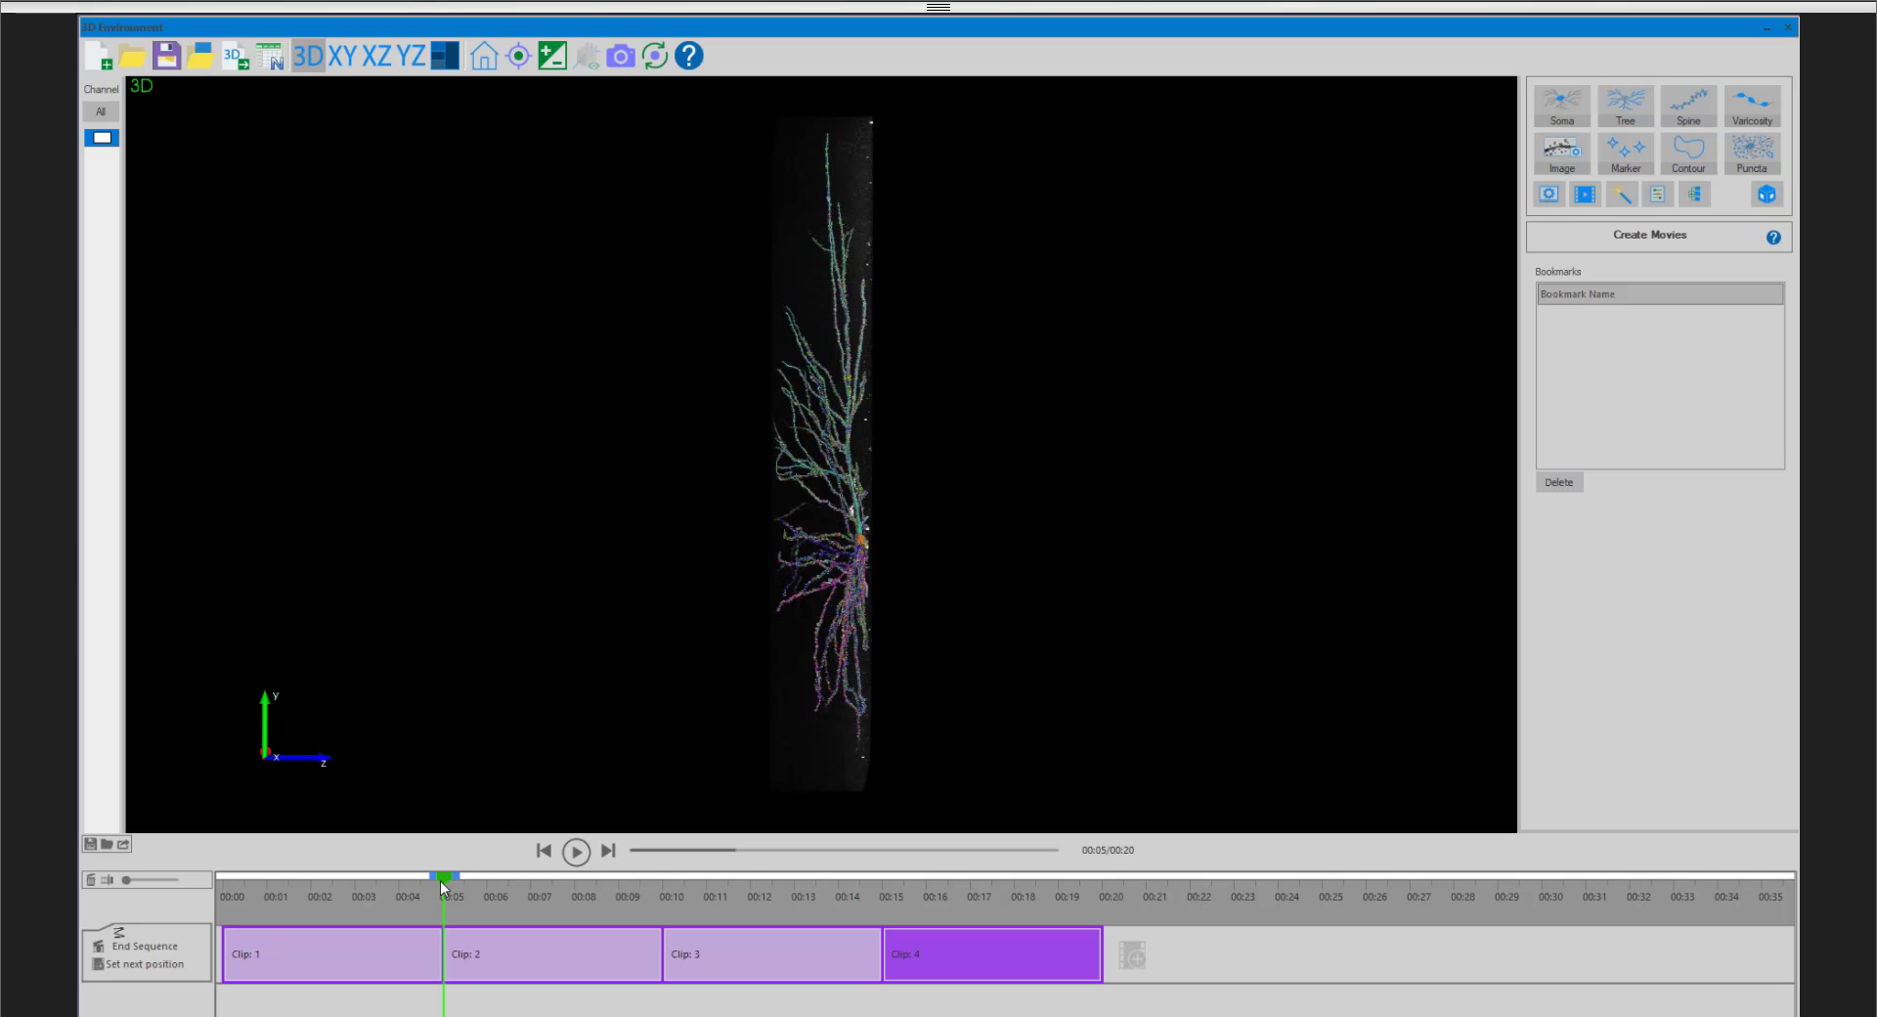
drag(440, 881, 223, 873)
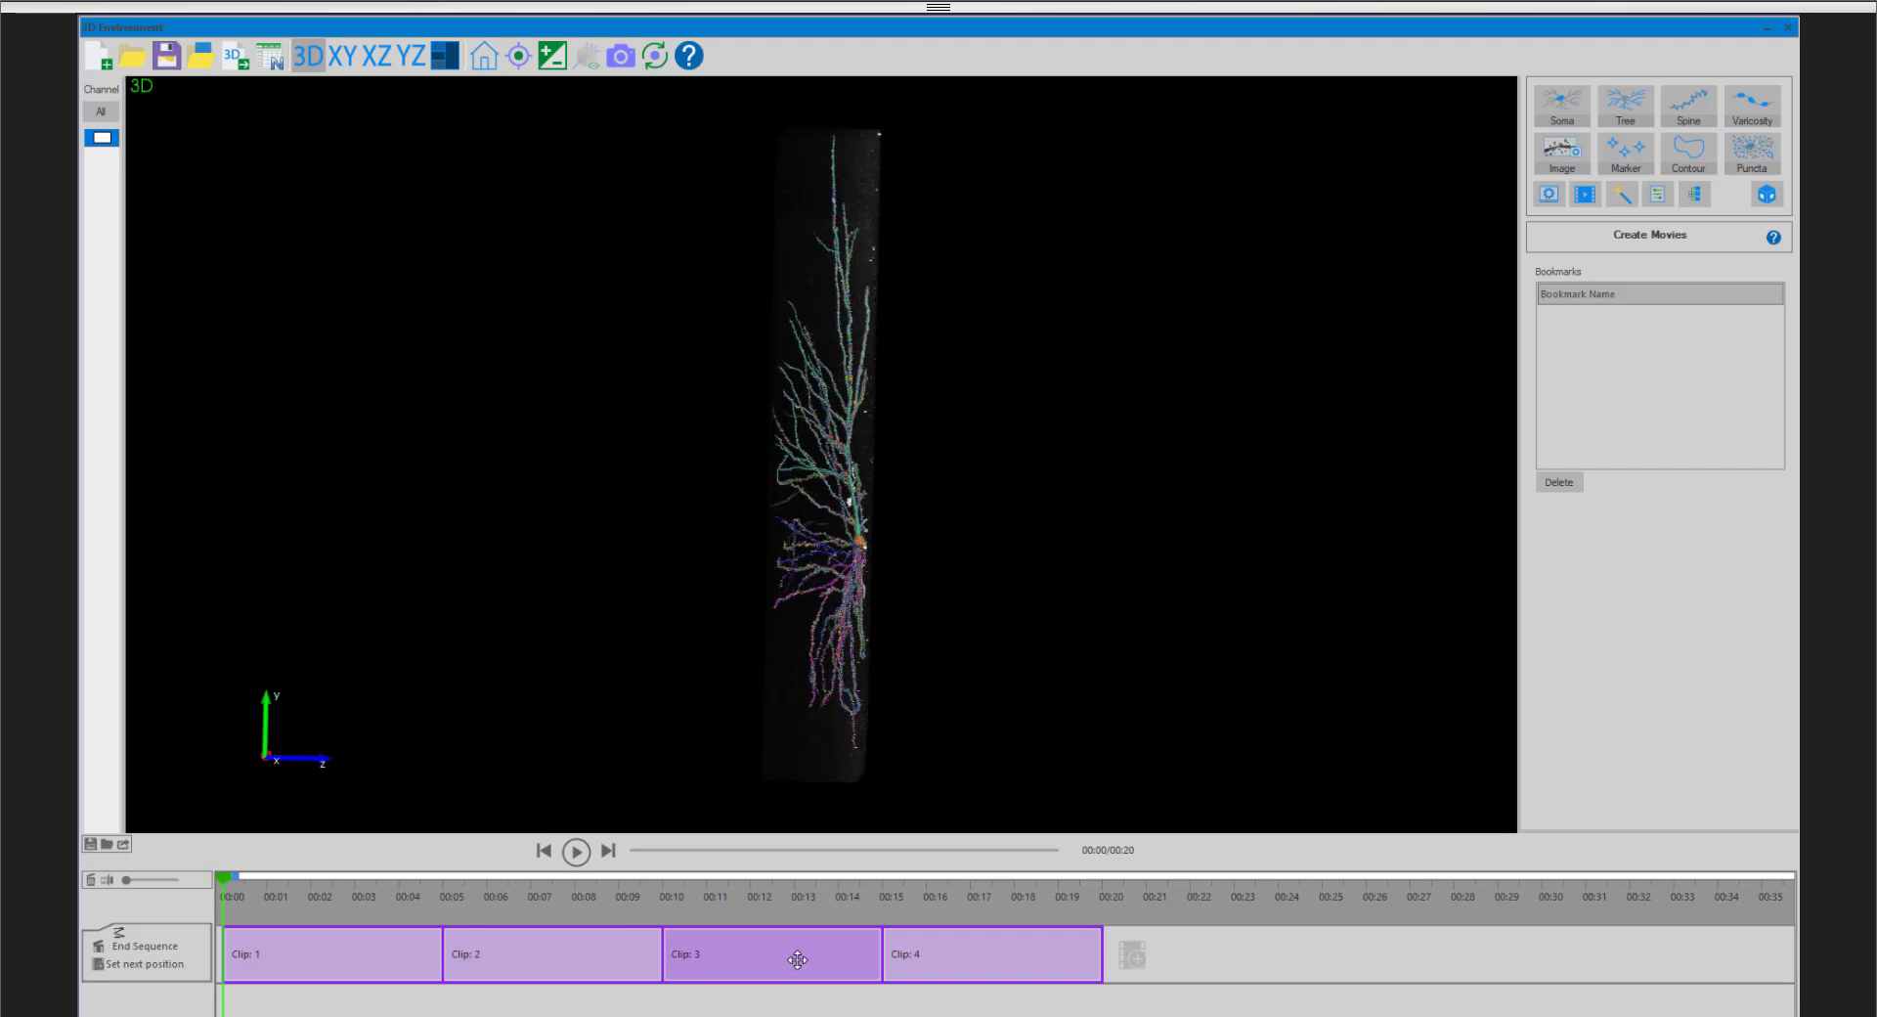
- Shorten each of the four clips to about 4 seconds, keeping them adjoining on the timeline
drag(442, 958, 395, 955)
drag(702, 955, 602, 954)
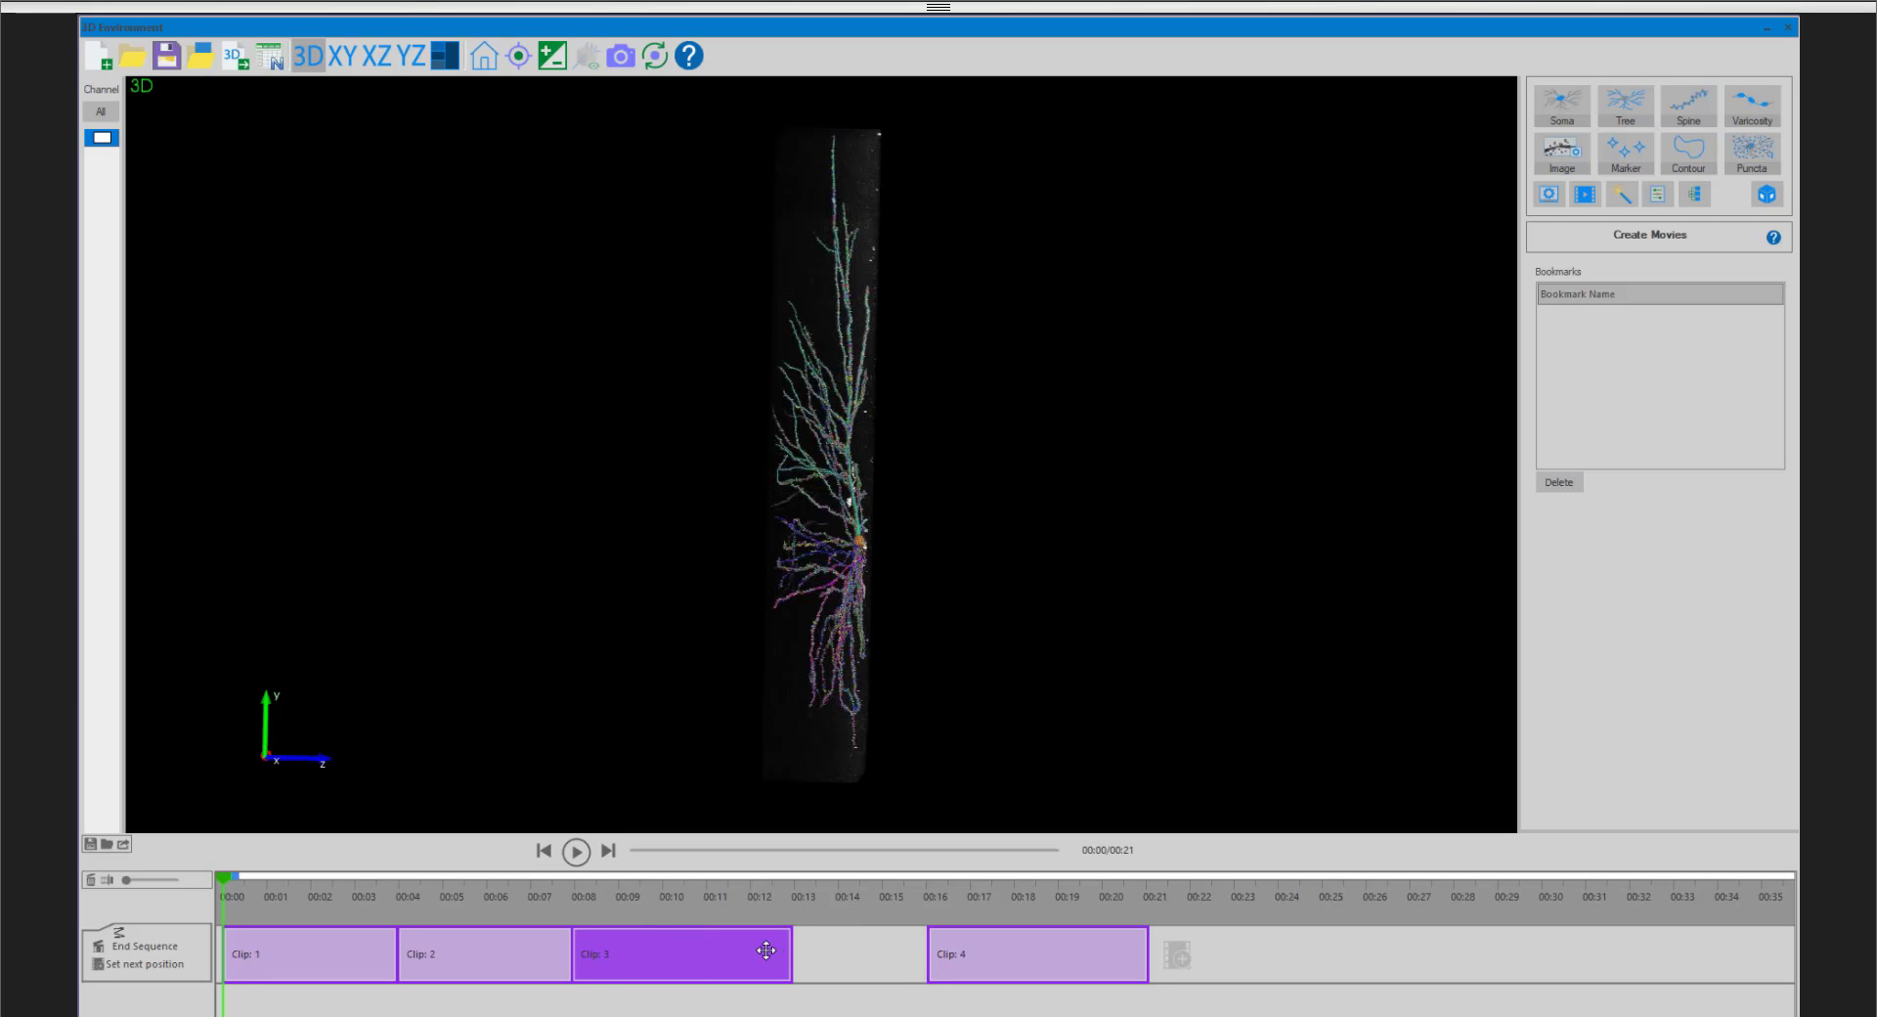
drag(794, 953, 748, 950)
drag(1140, 941, 927, 934)
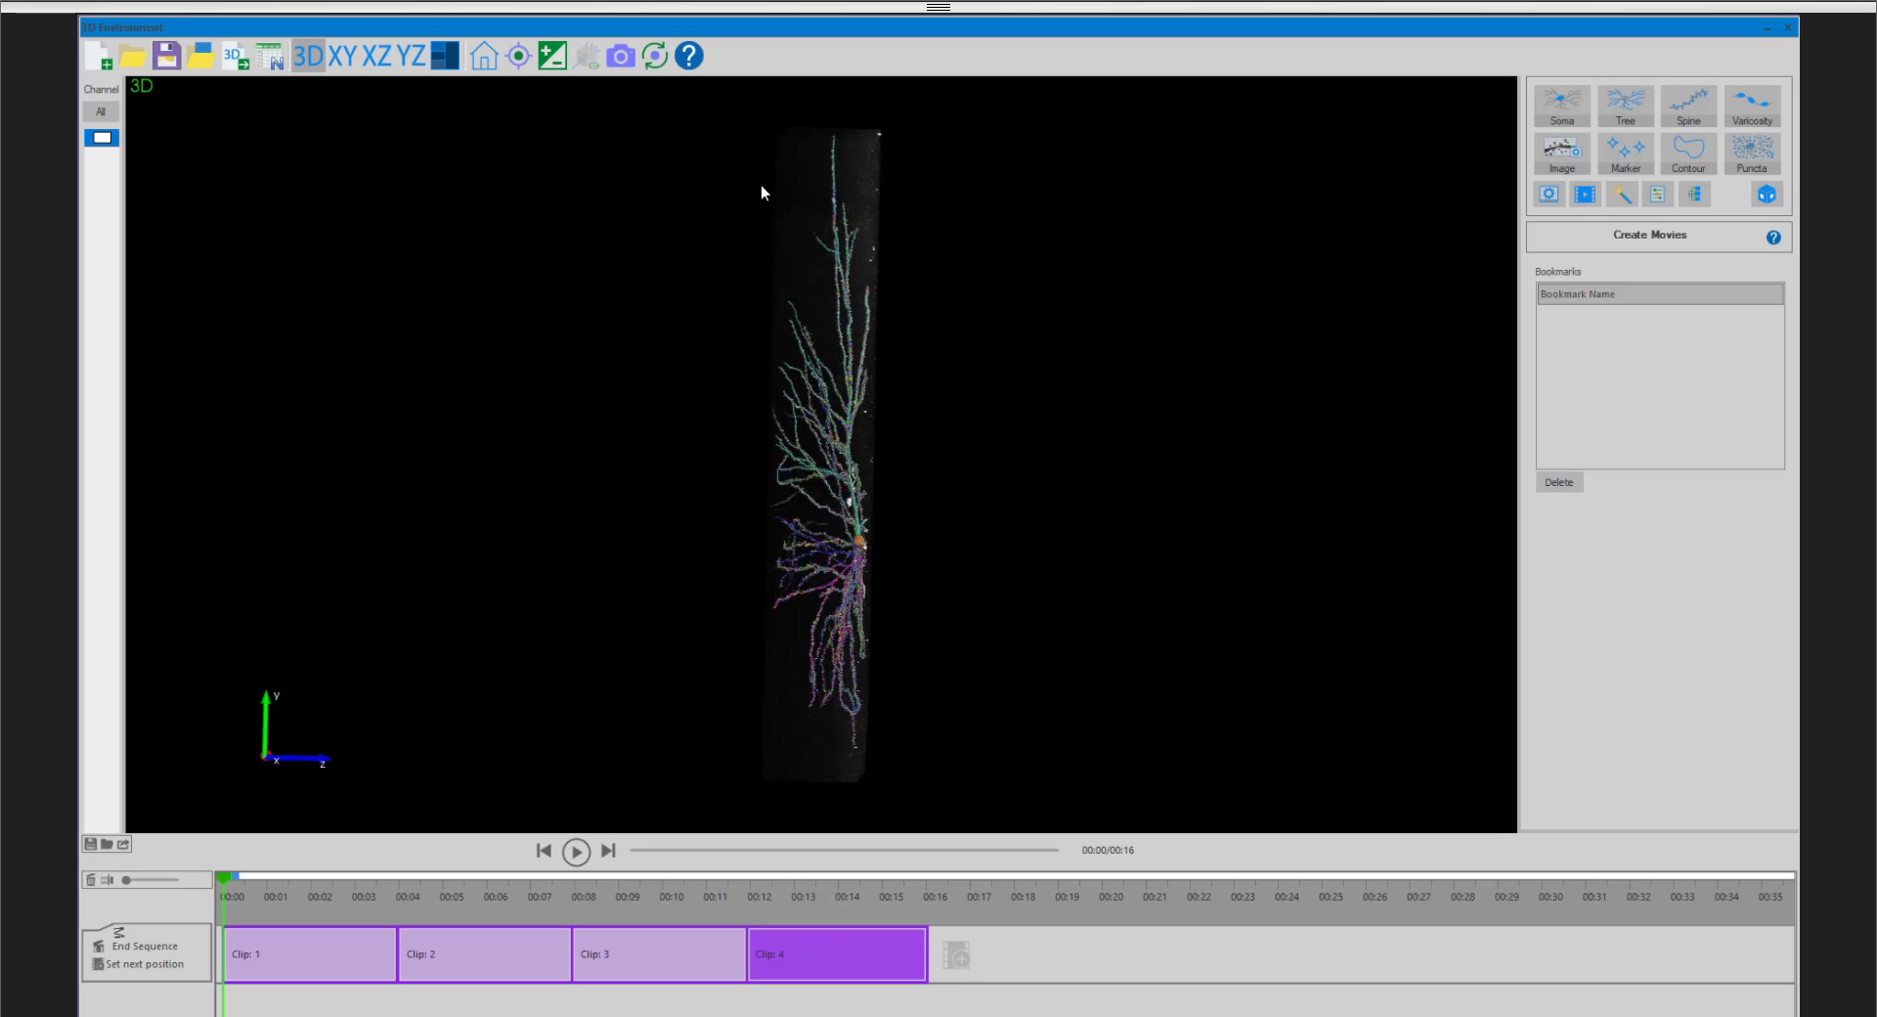
- Turn the neuron to lie horizontally facing front, add this position as a fifth clip, and shorten it to about 2 seconds
drag(761, 184, 1148, 508)
click(957, 954)
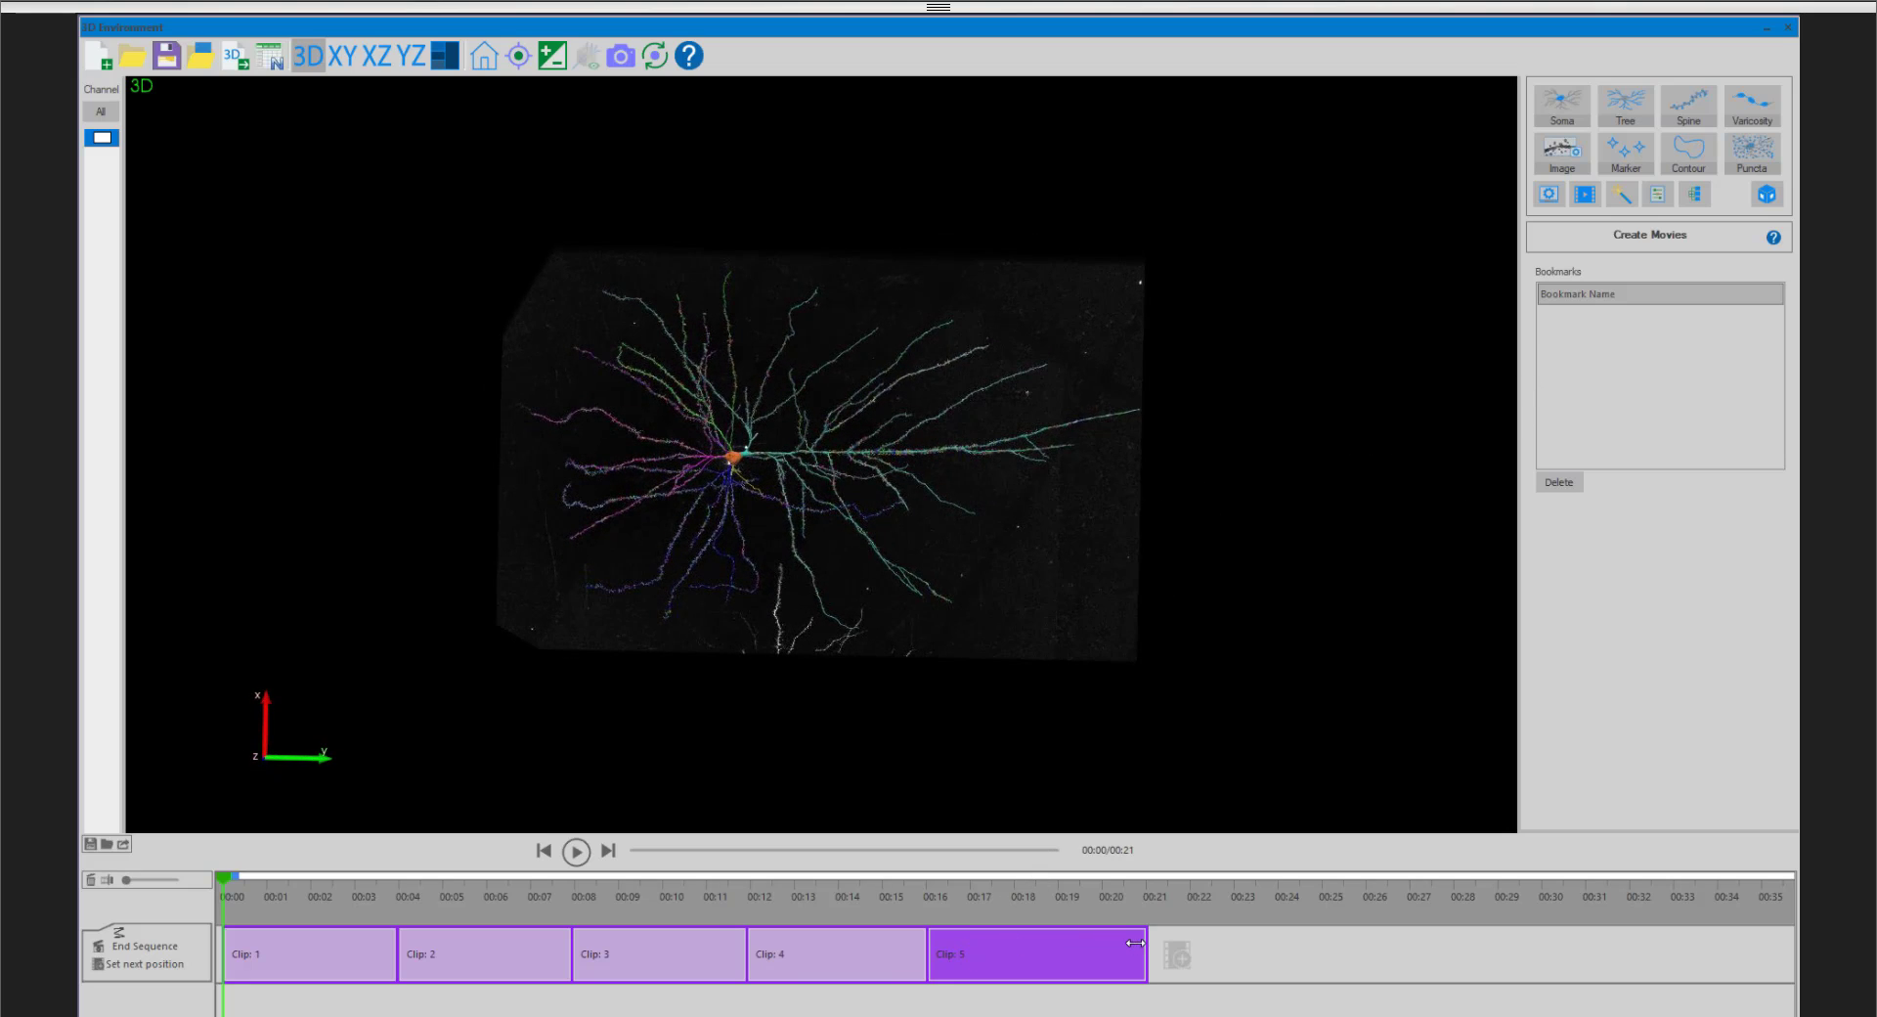
drag(1146, 940, 1007, 941)
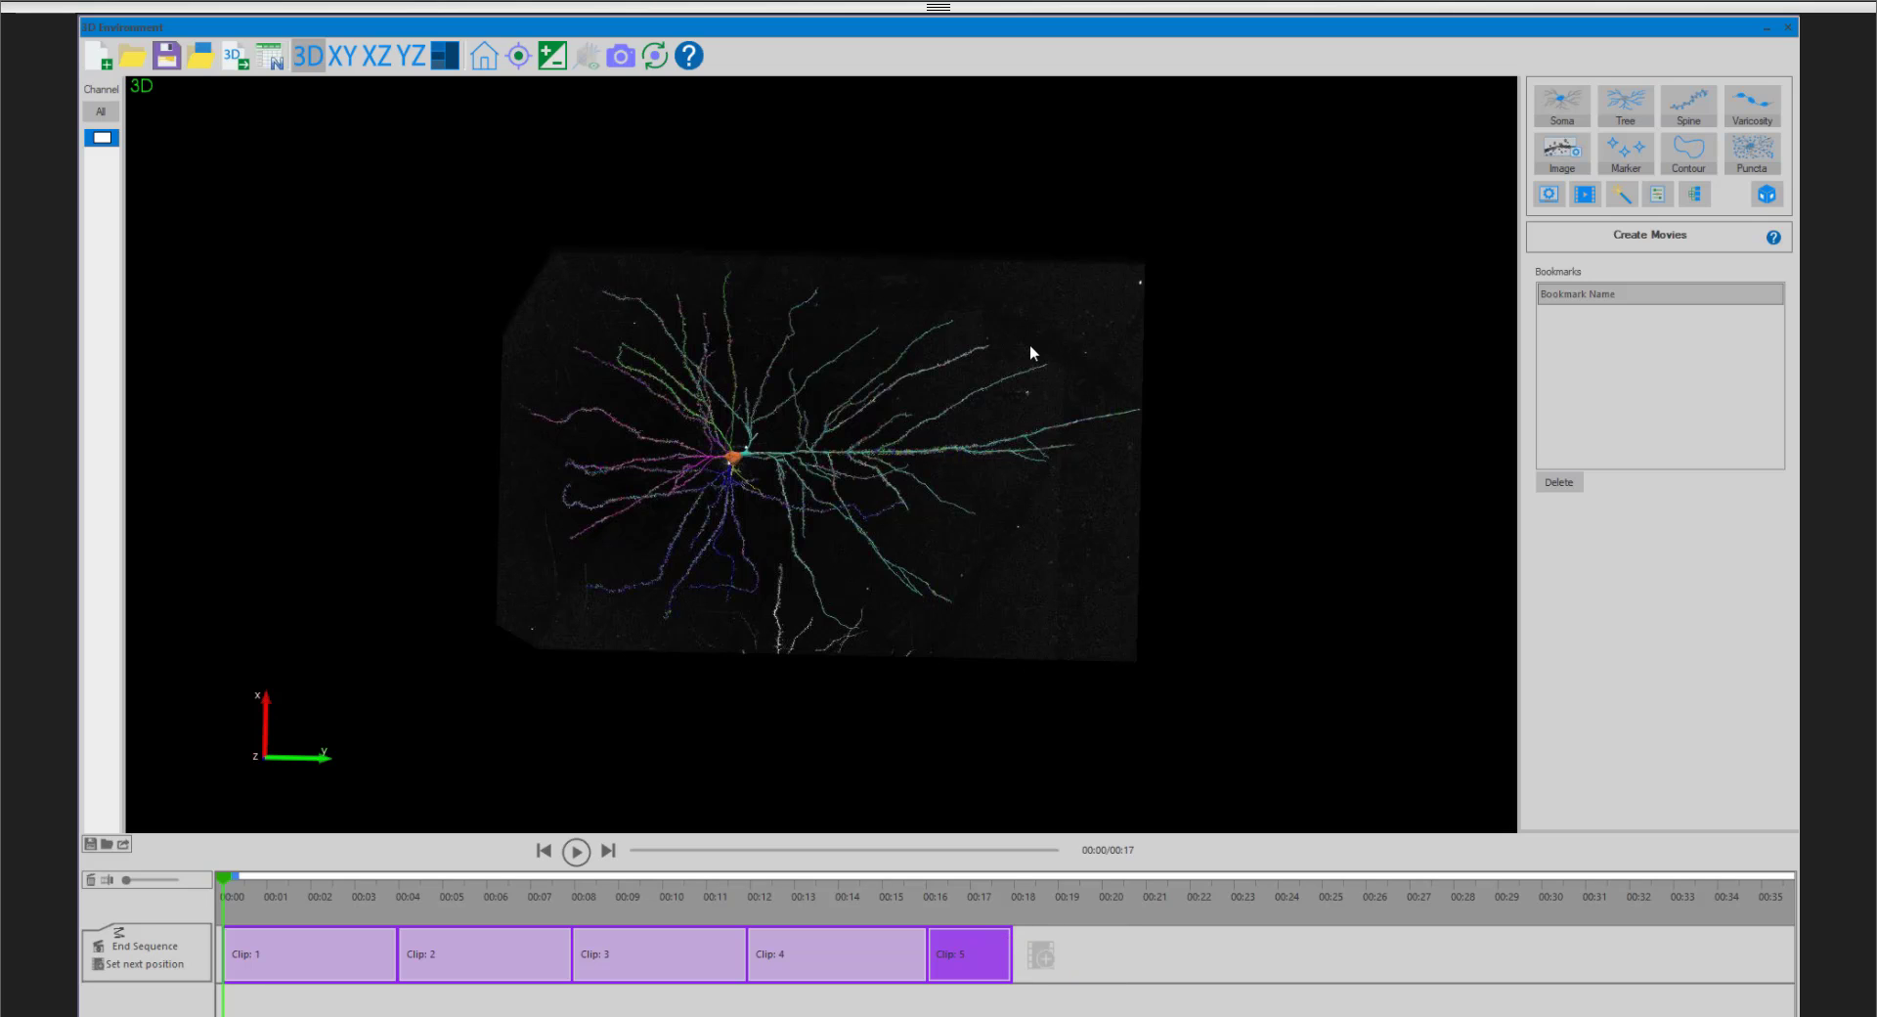
- Add a sixth clip ending on a close-up of the outer dendrite branches beyond the soma, and shorten it to about 2 seconds
scroll(1031, 348, up, 3)
scroll(1032, 352, up, 2)
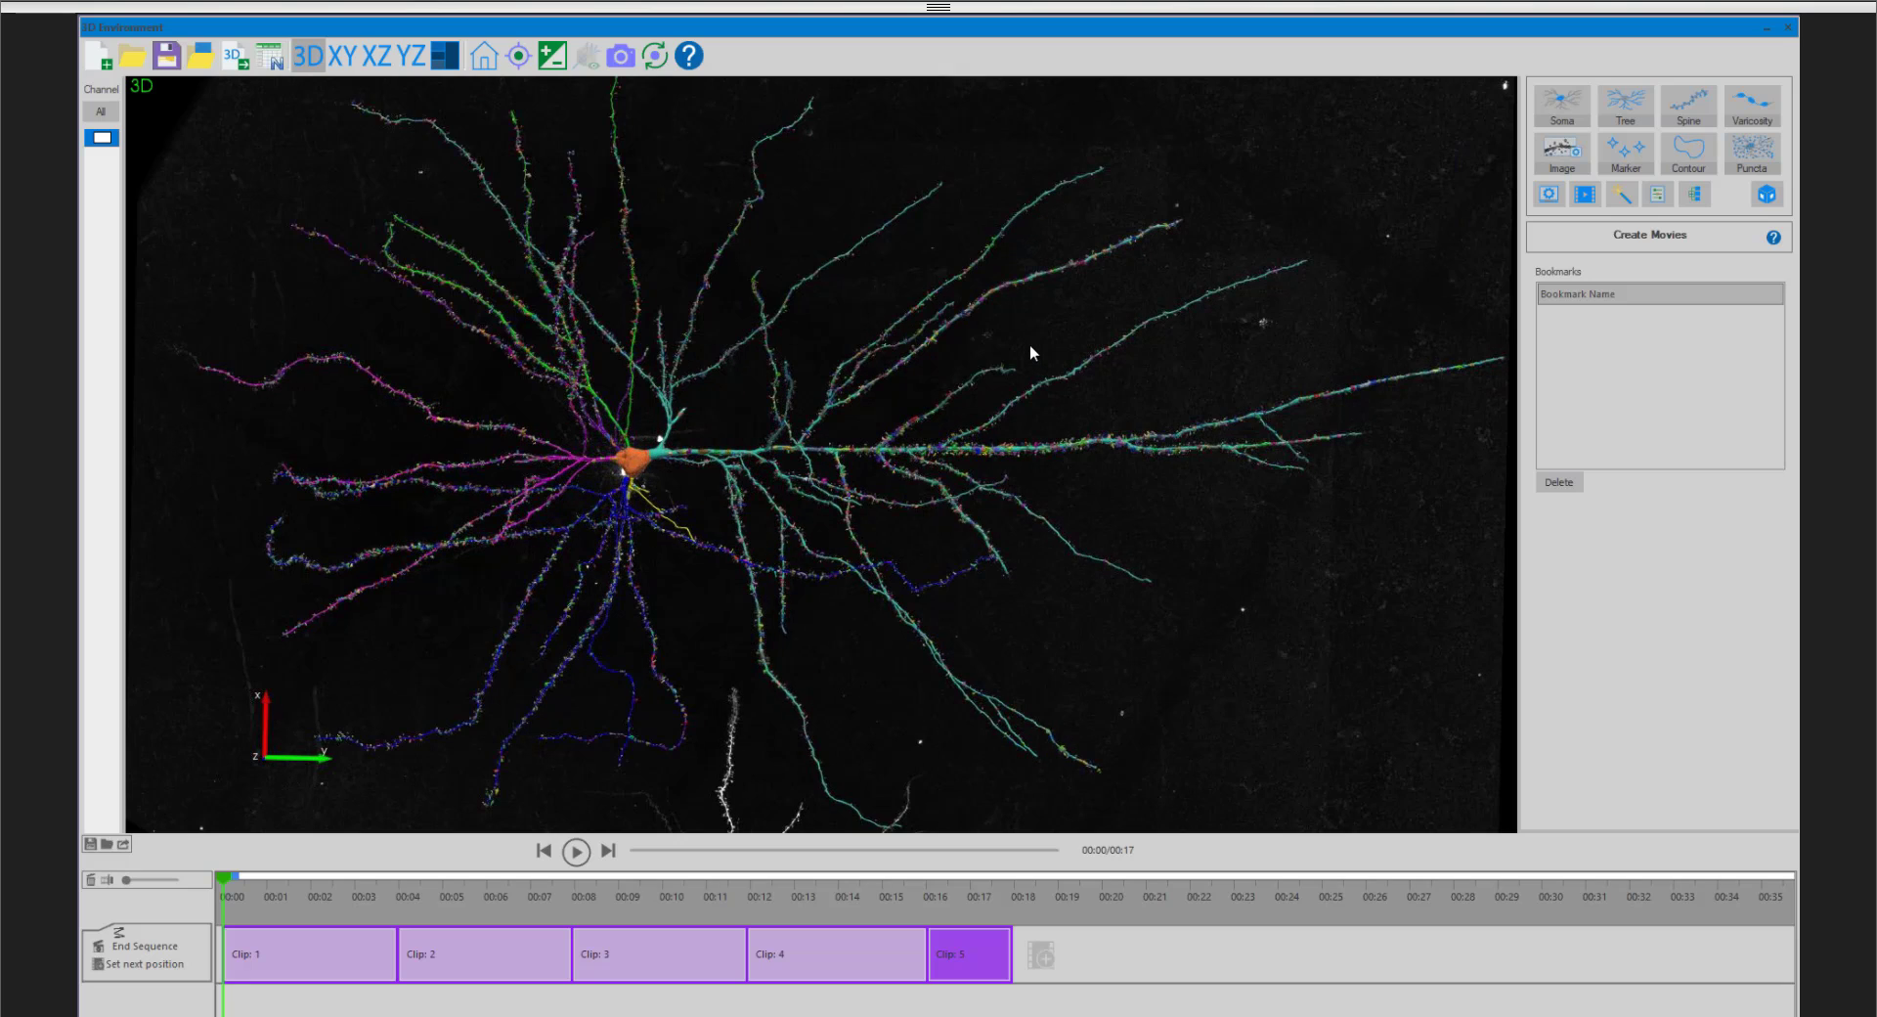
scroll(1075, 421, up, 5)
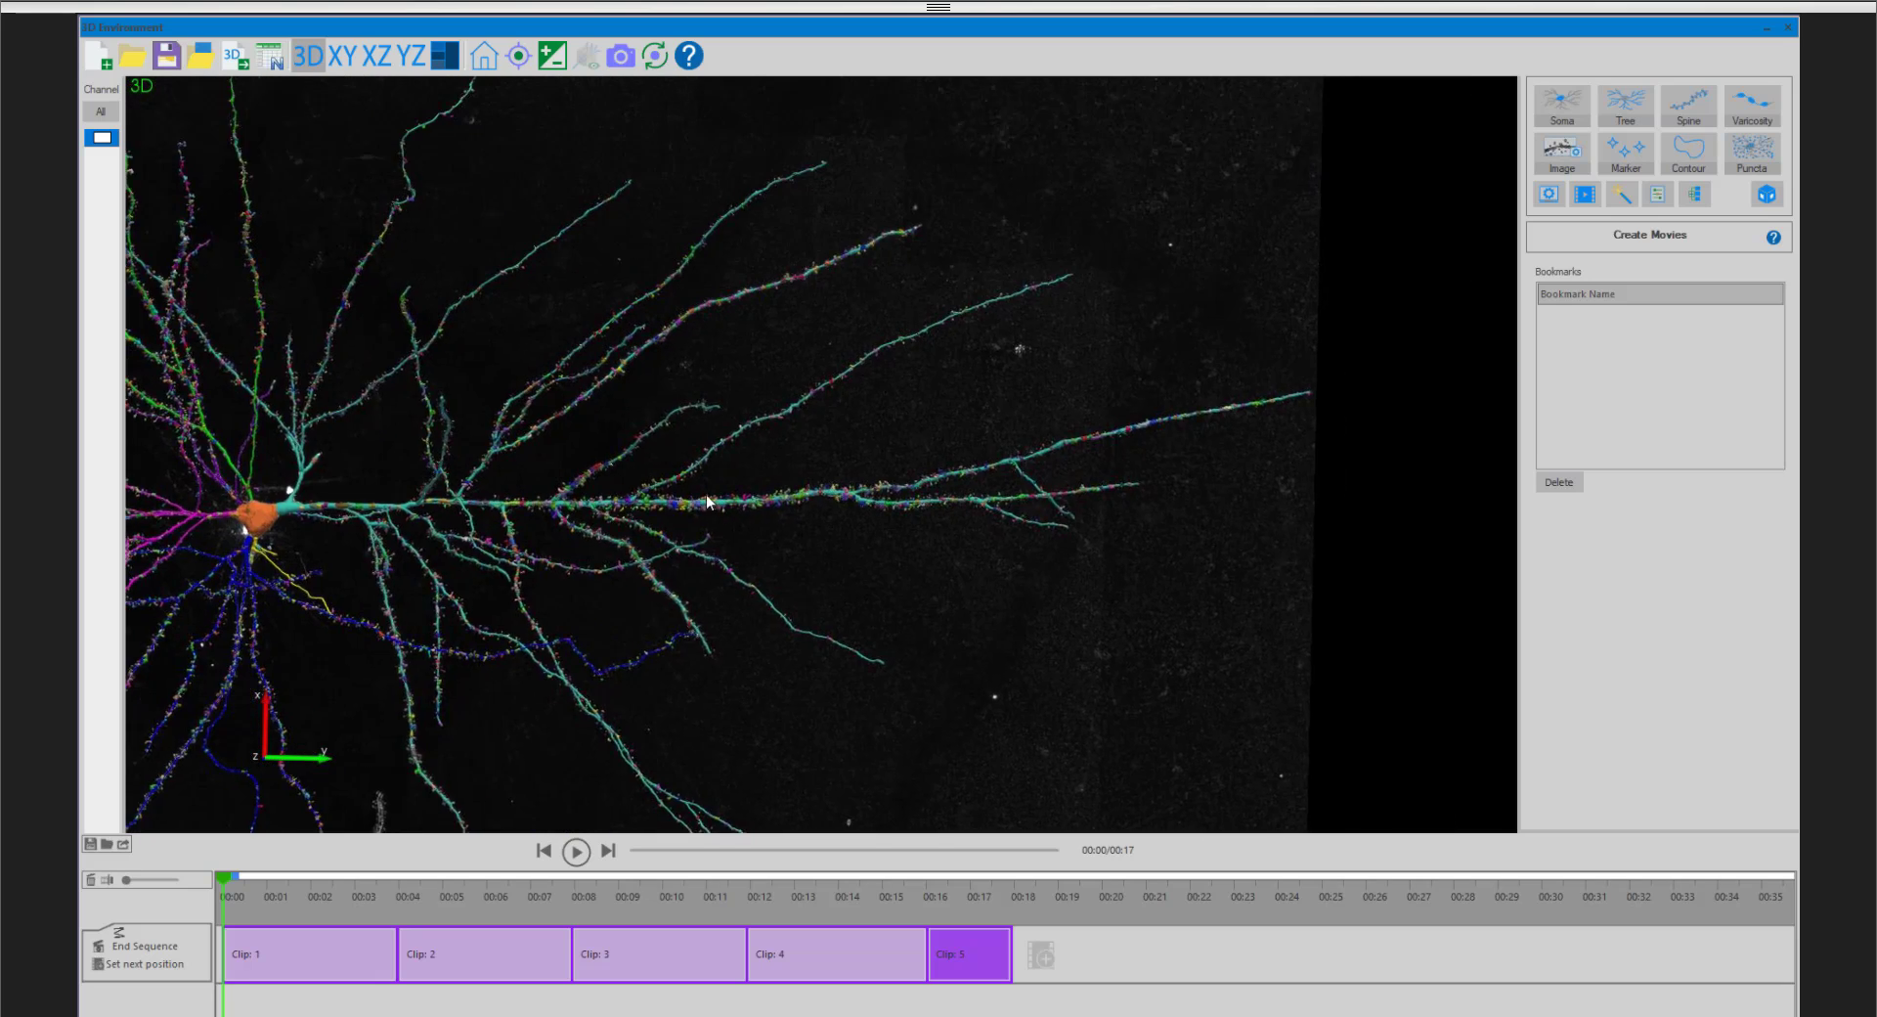
middle_drag(1107, 530, 1069, 547)
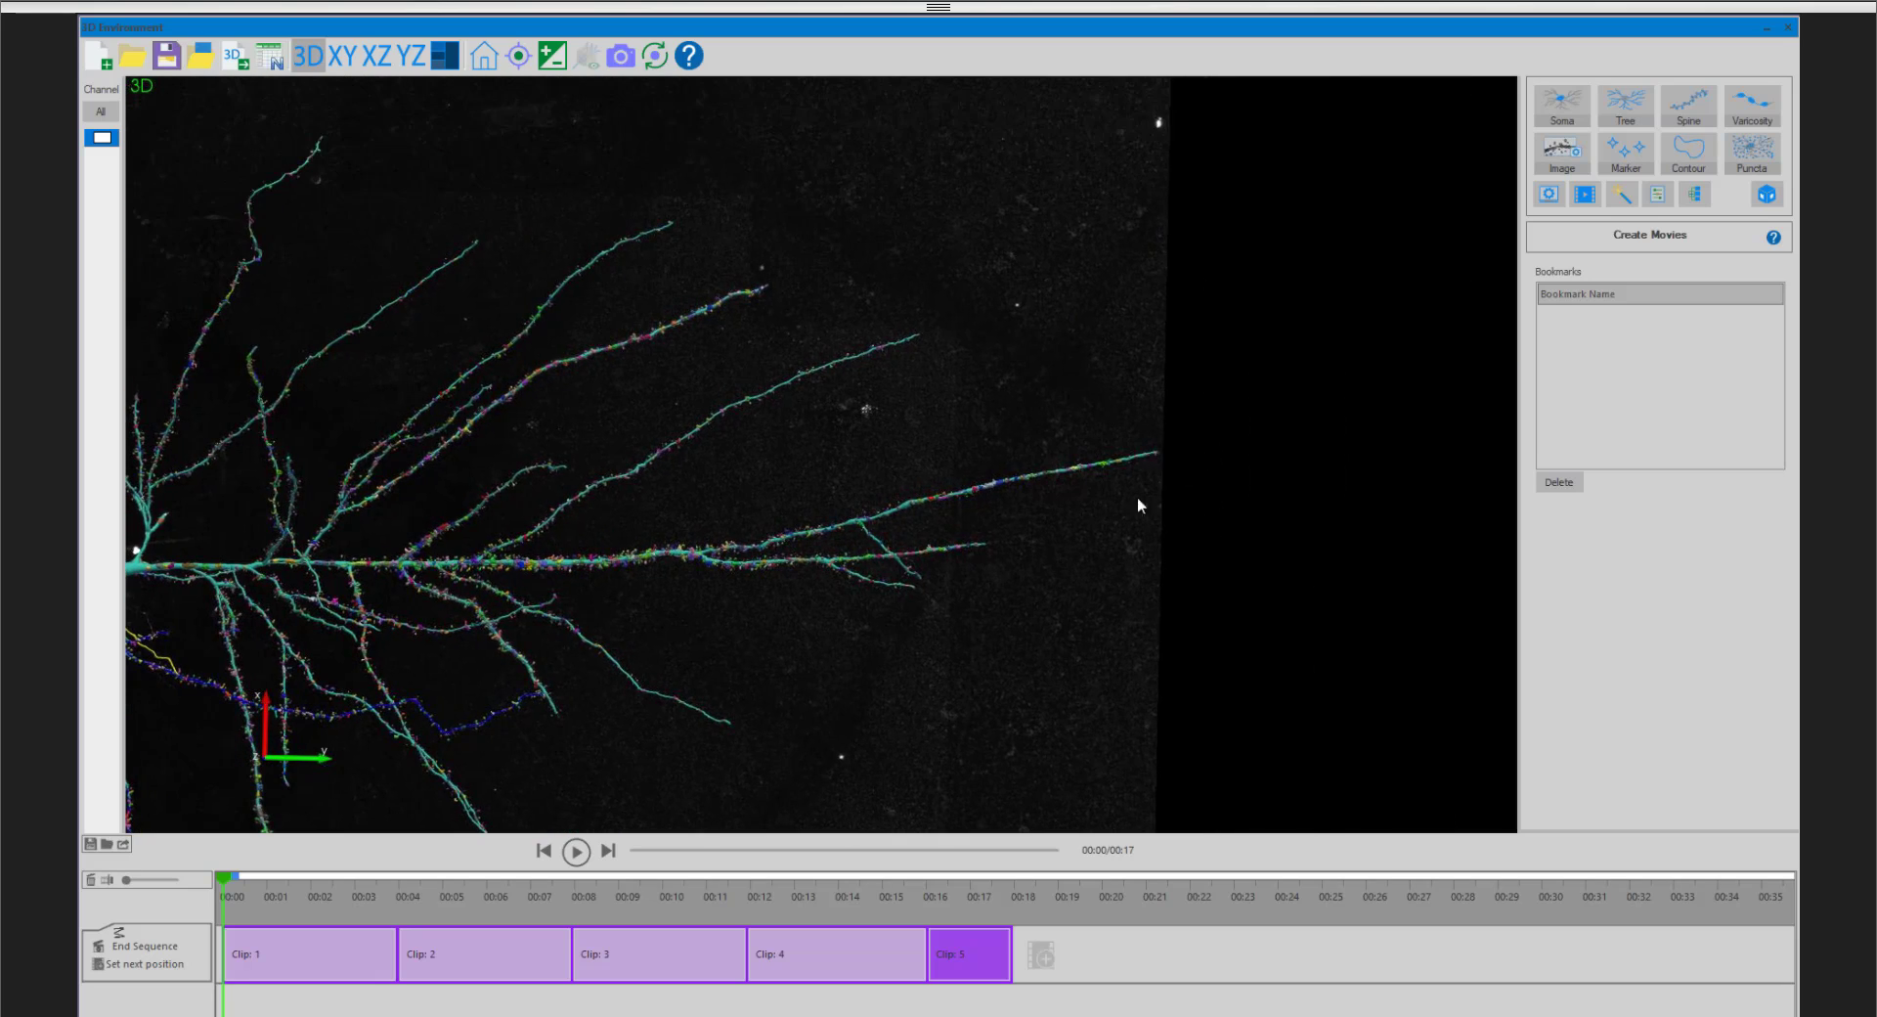
click(1040, 955)
drag(1230, 954, 1100, 951)
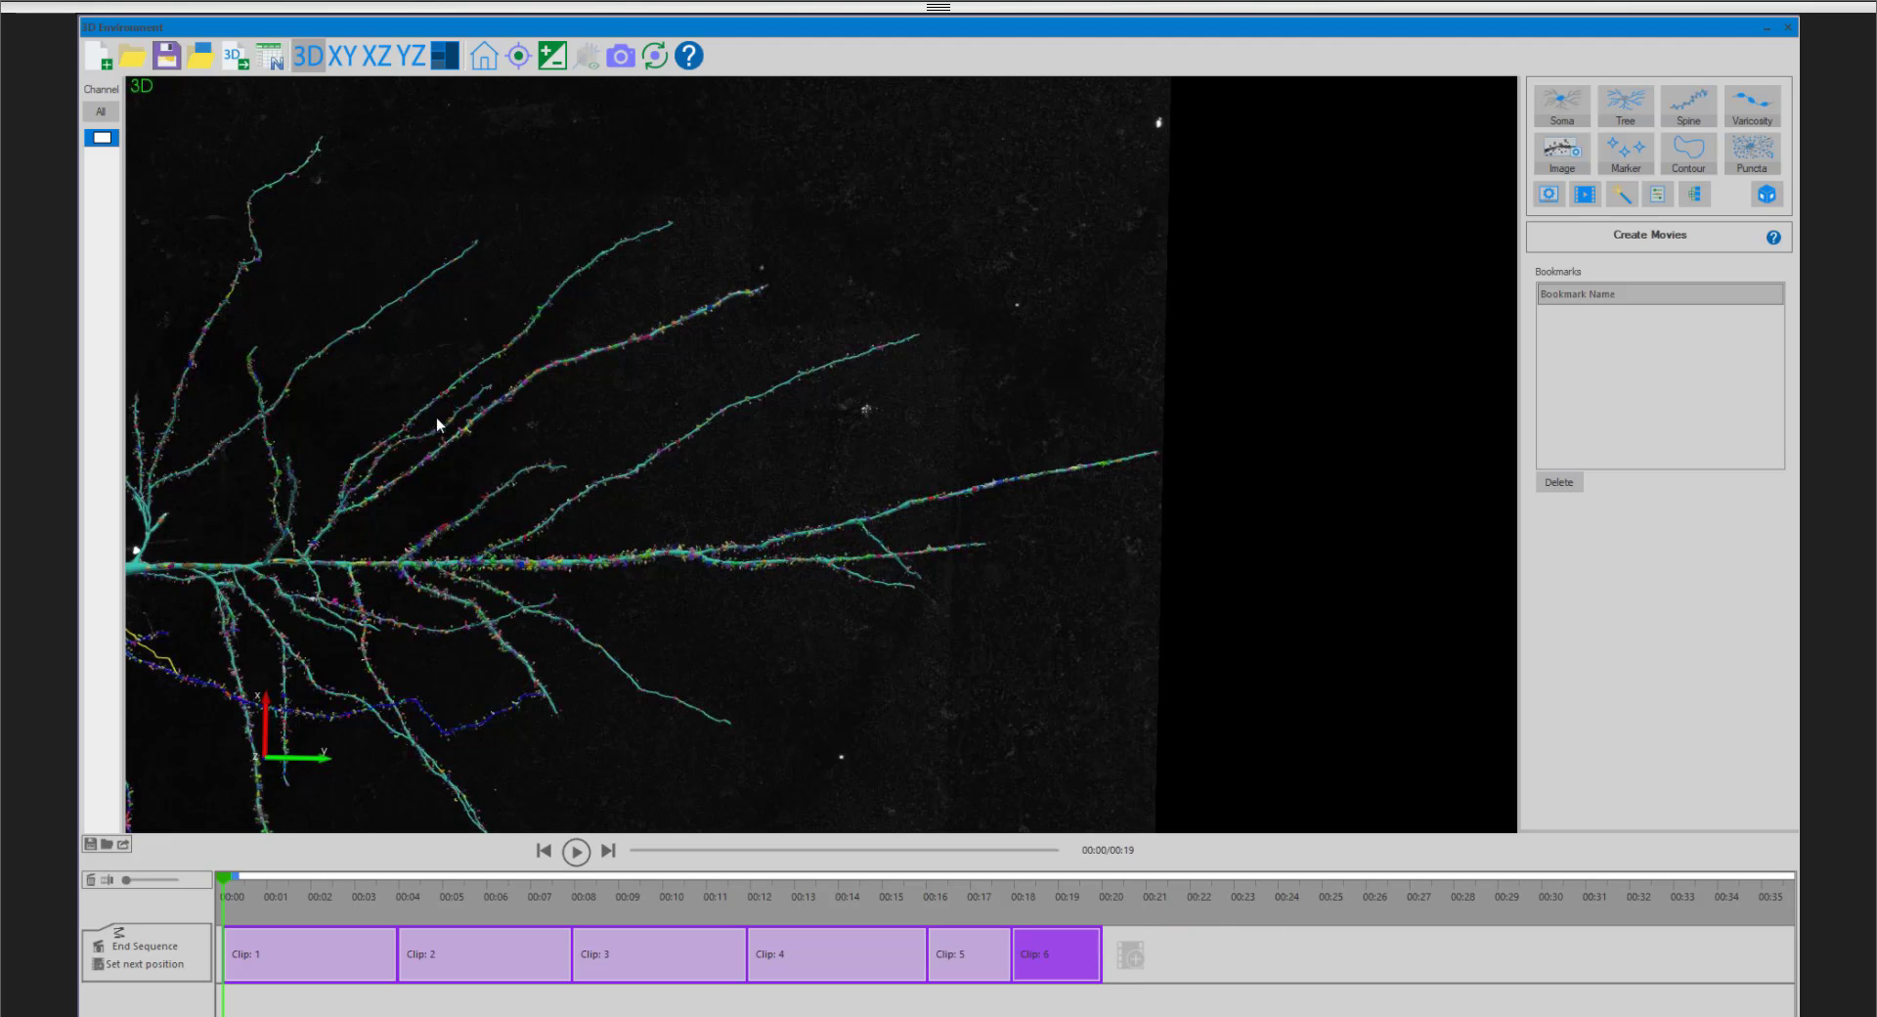
- Center the close-up on the soma, add it as a seventh clip, and preview the movie from the start
middle_drag(436, 416, 1099, 360)
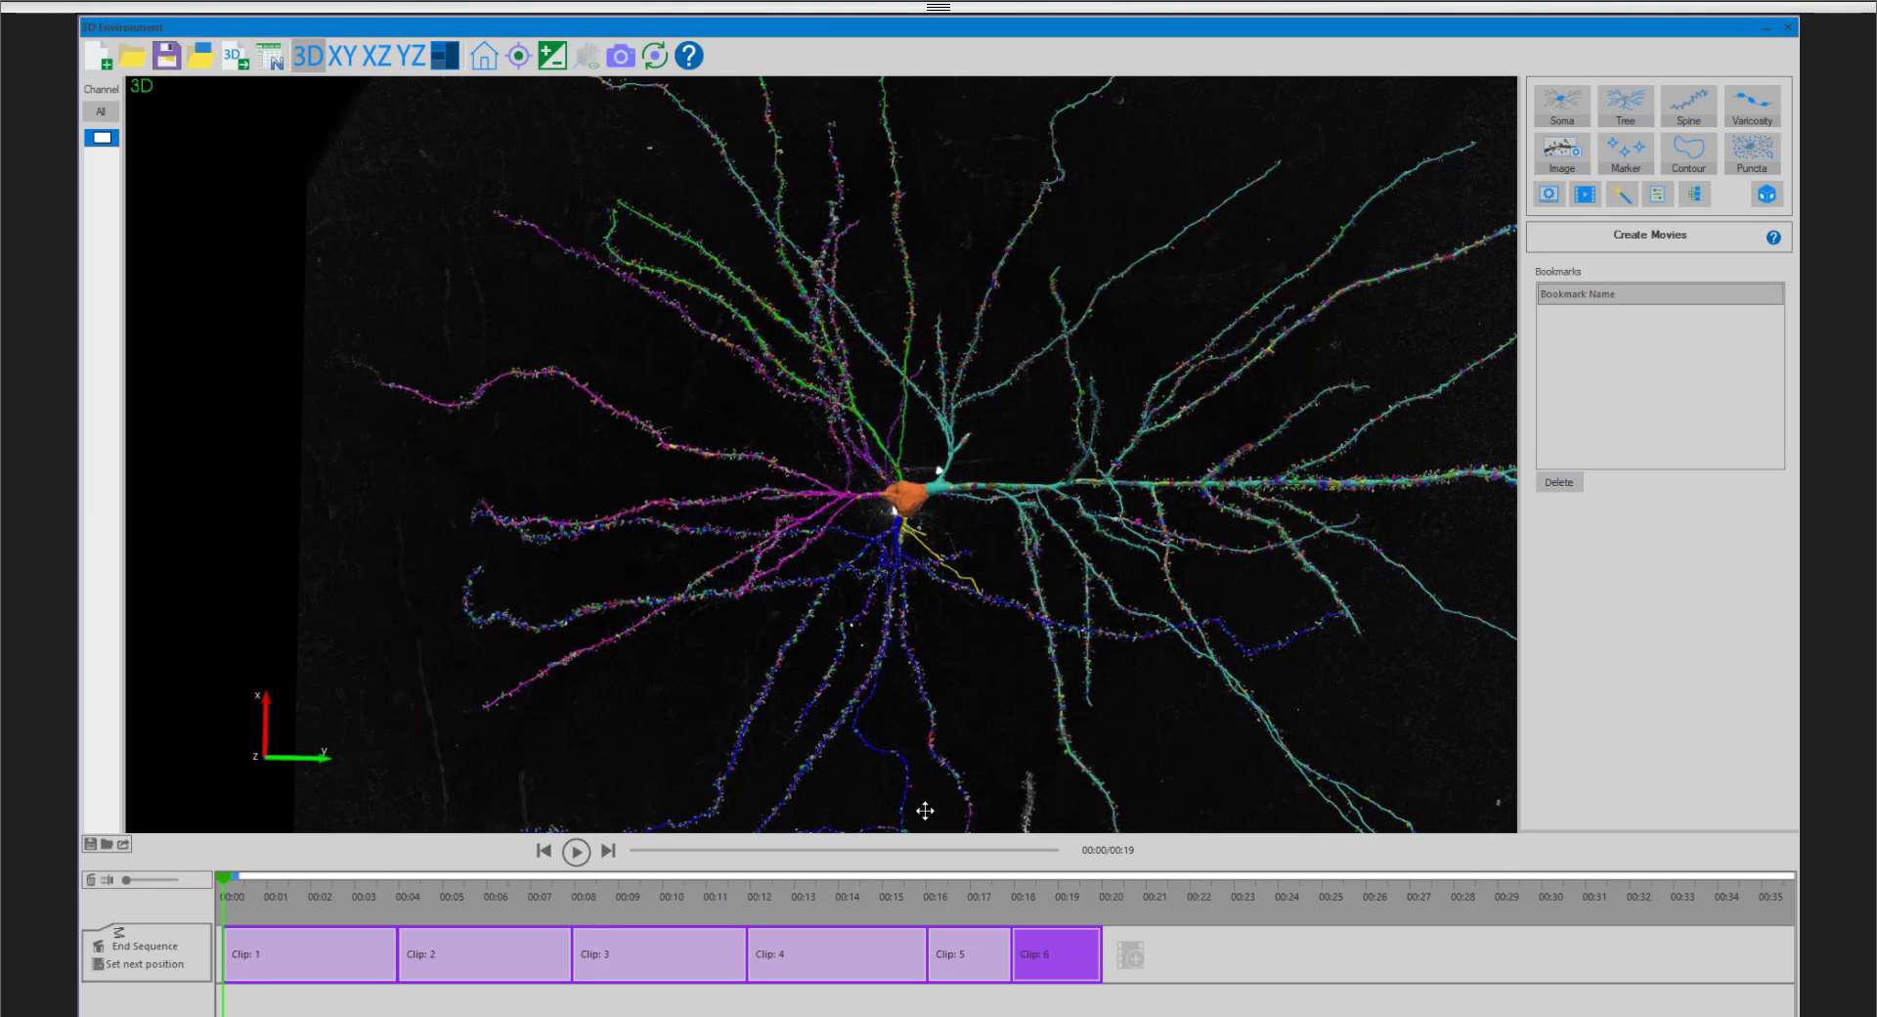
click(1130, 955)
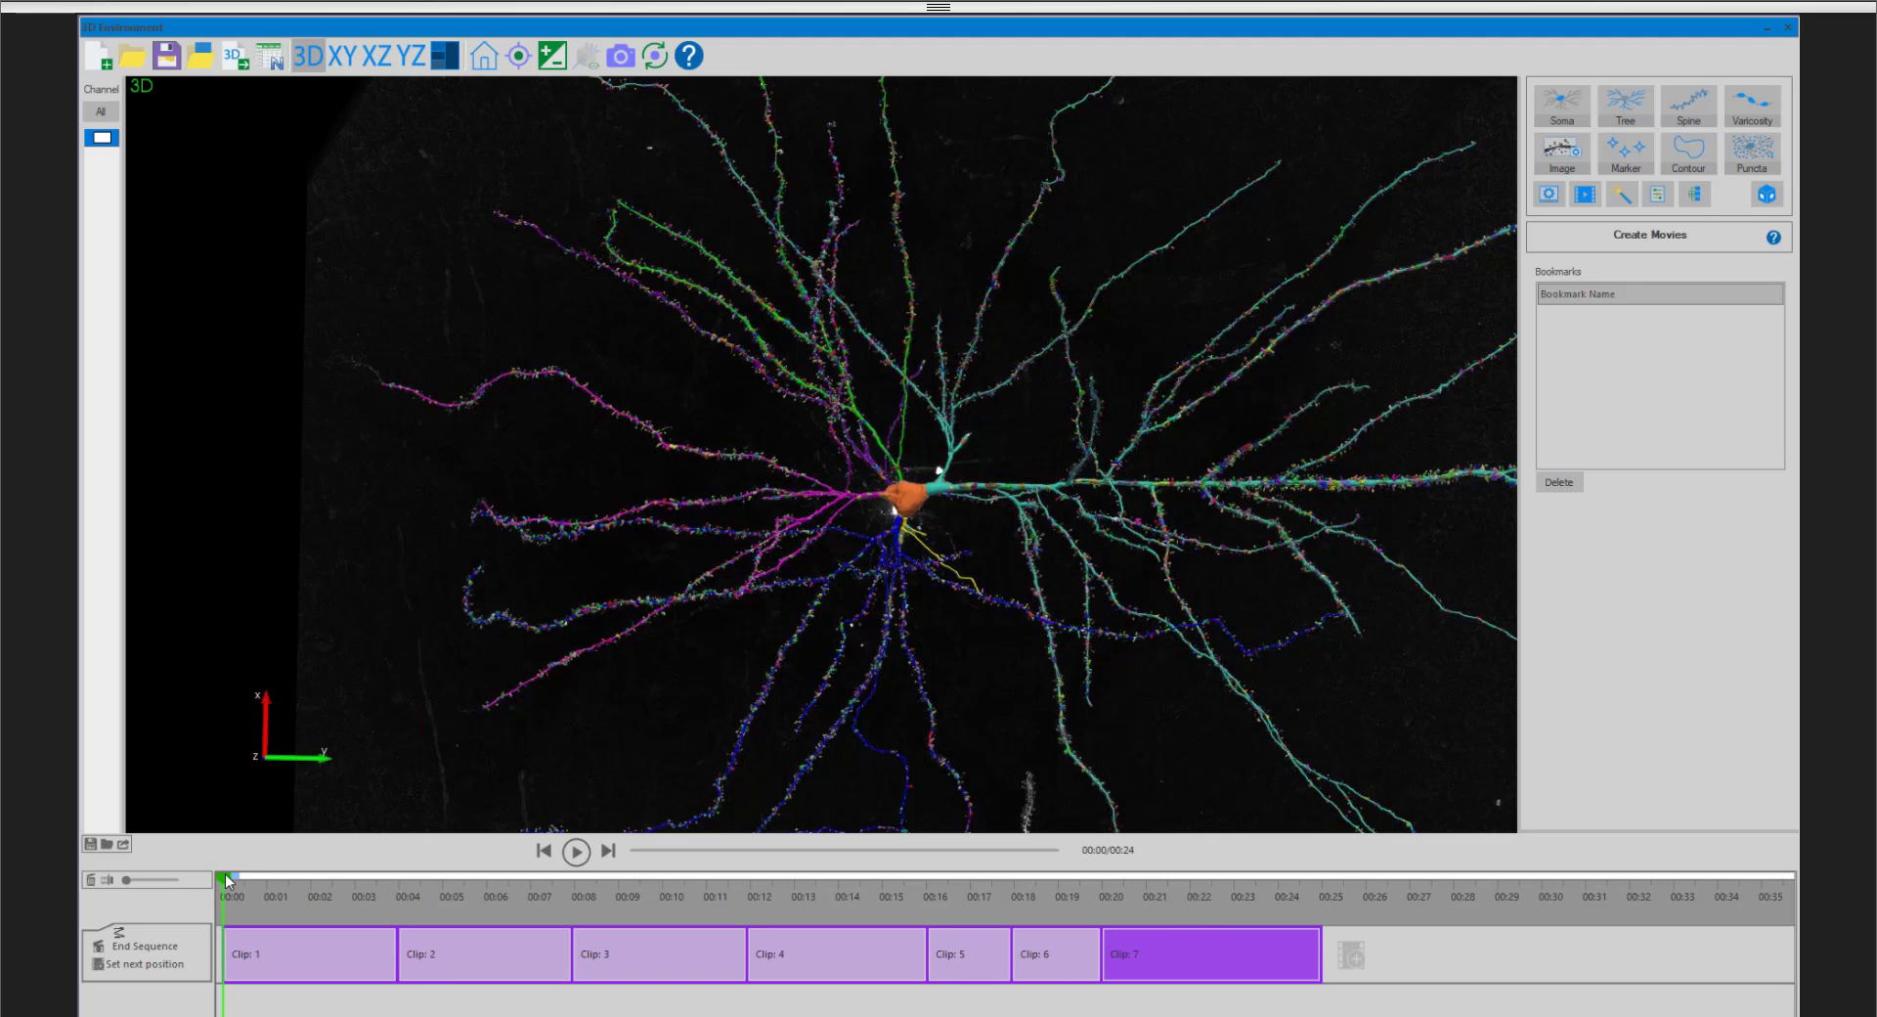
mouse_move(227, 880)
mouse_down()
mouse_move(1188, 906)
mouse_move(211, 888)
mouse_up()
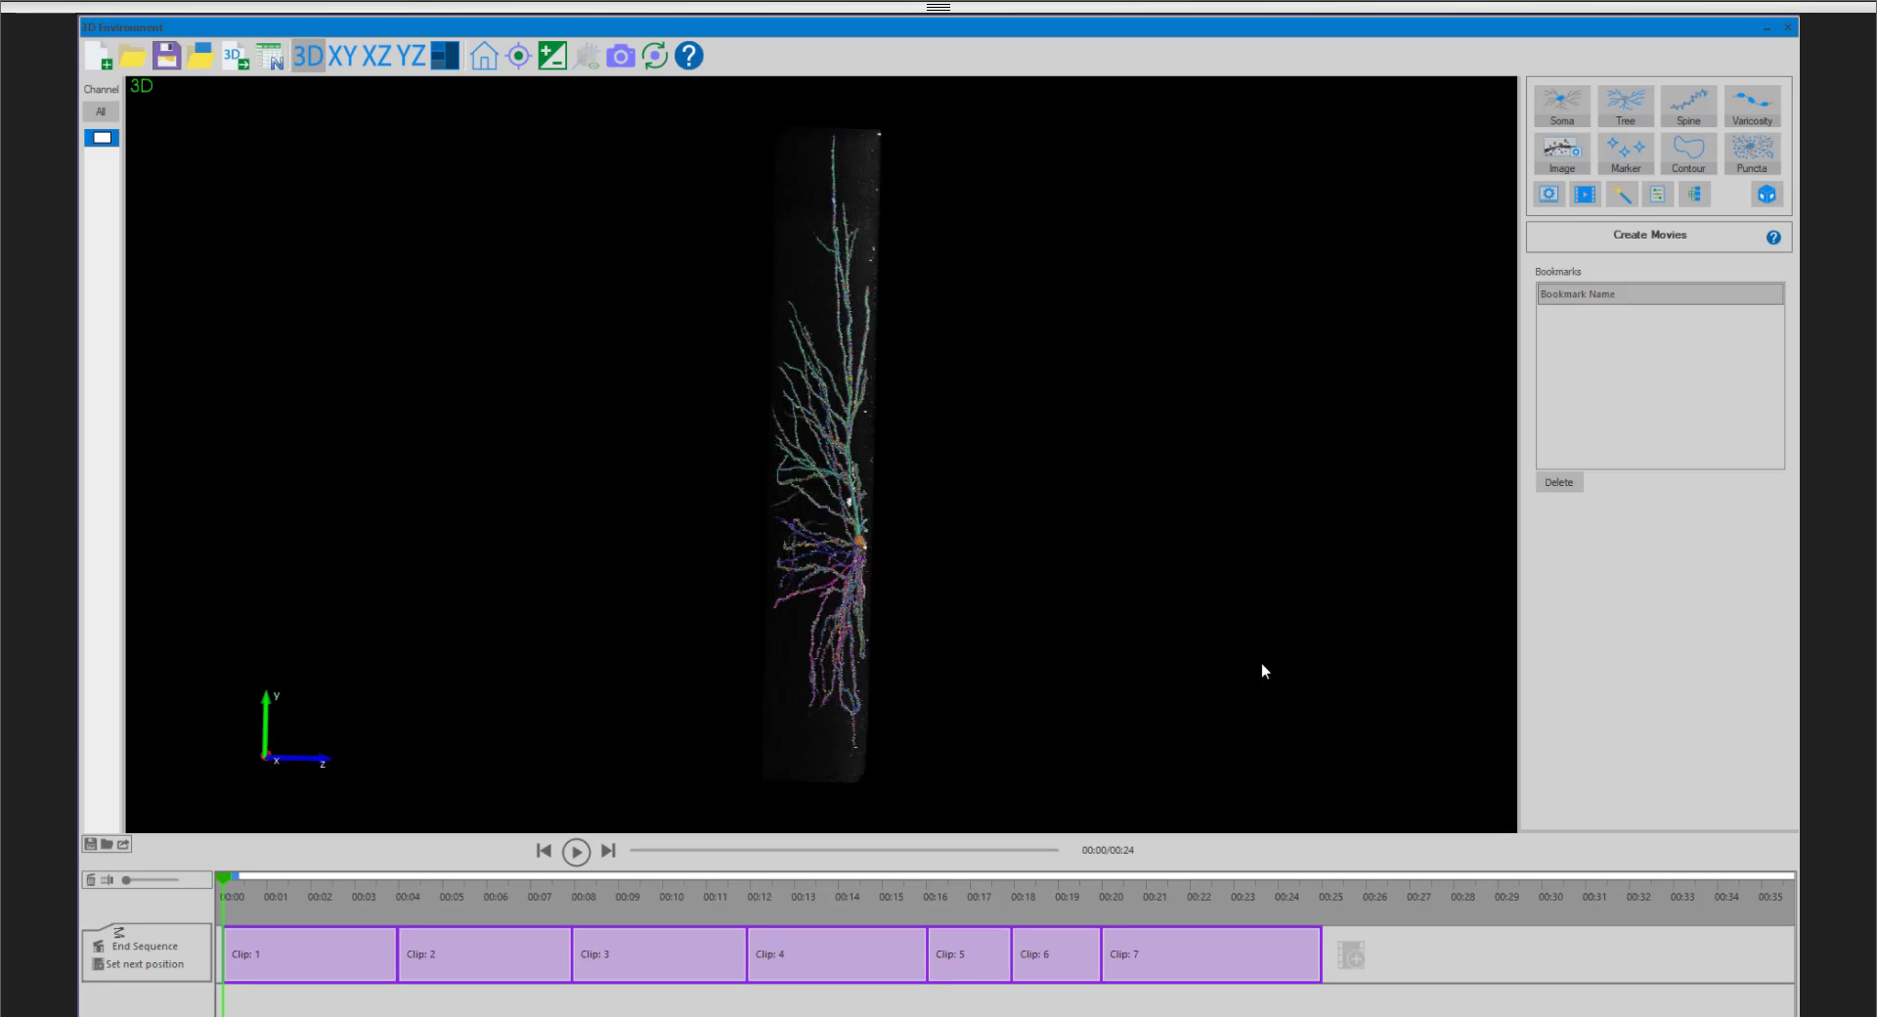
- Customize the second clip with a bright green color and hide its tracing
right_click(449, 964)
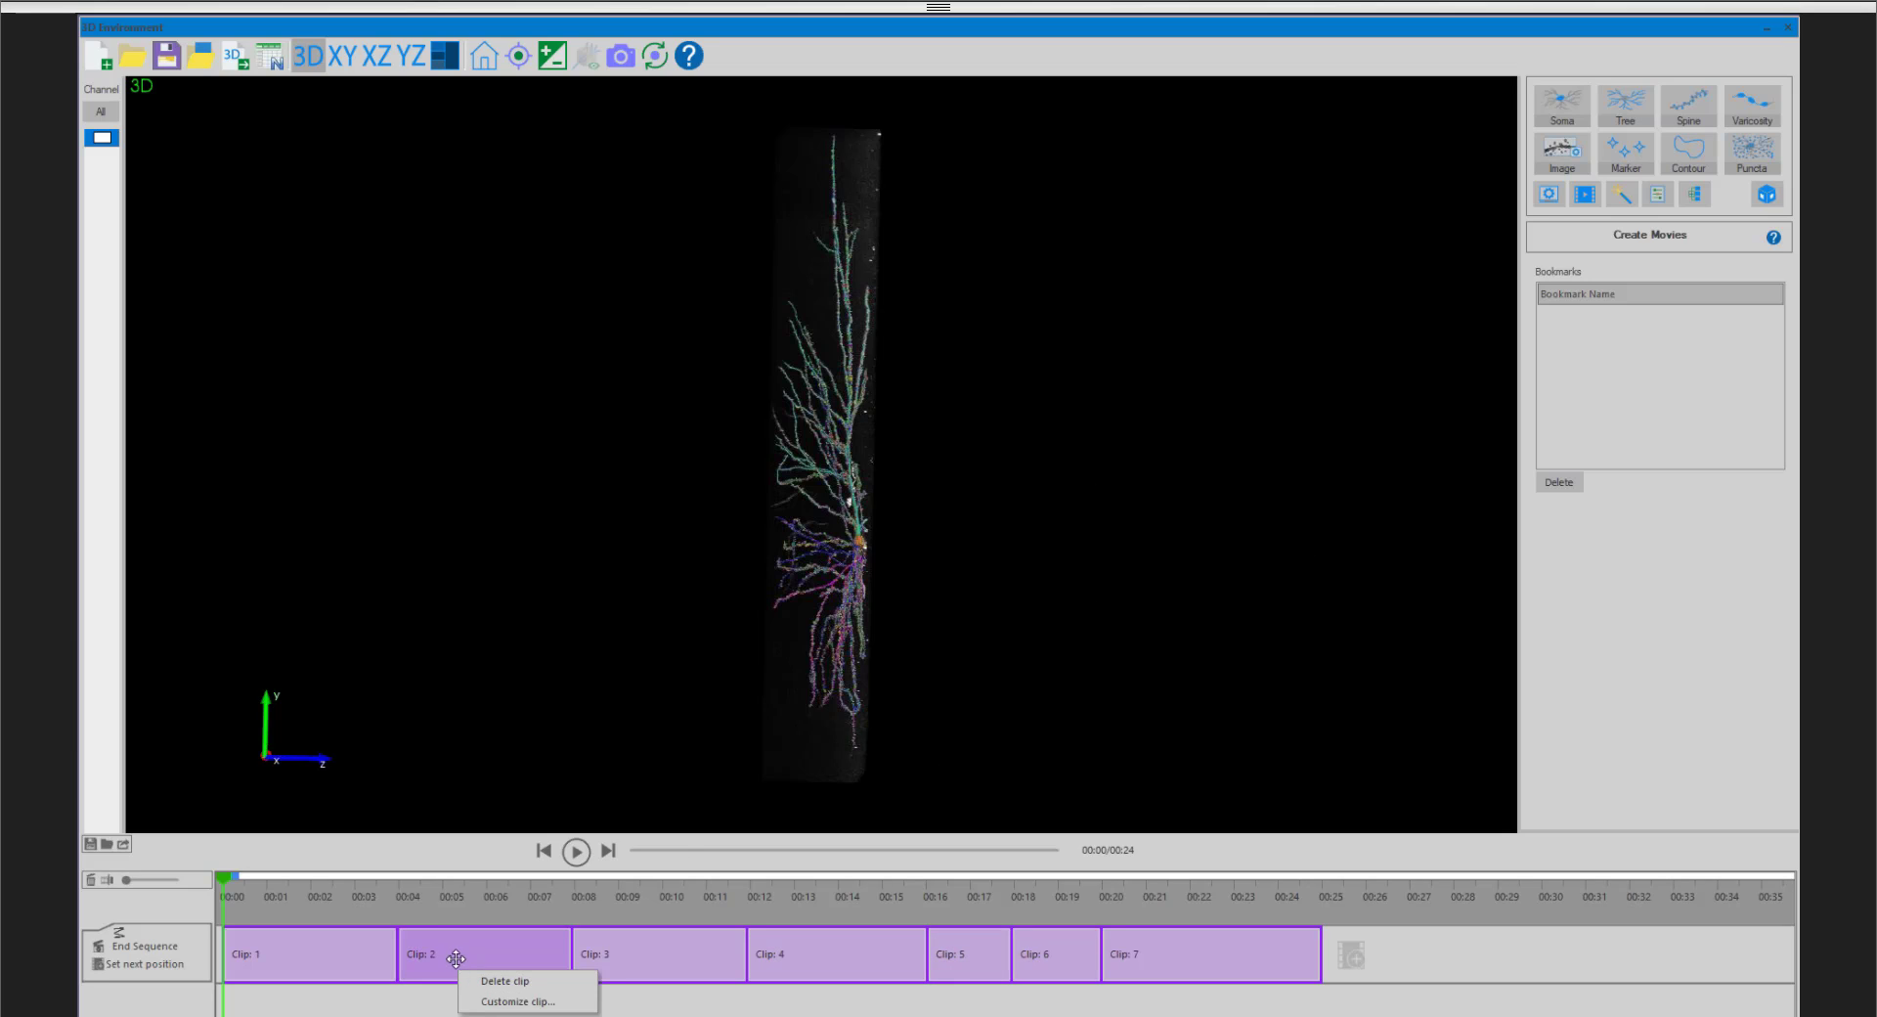
click(457, 944)
right_click(460, 944)
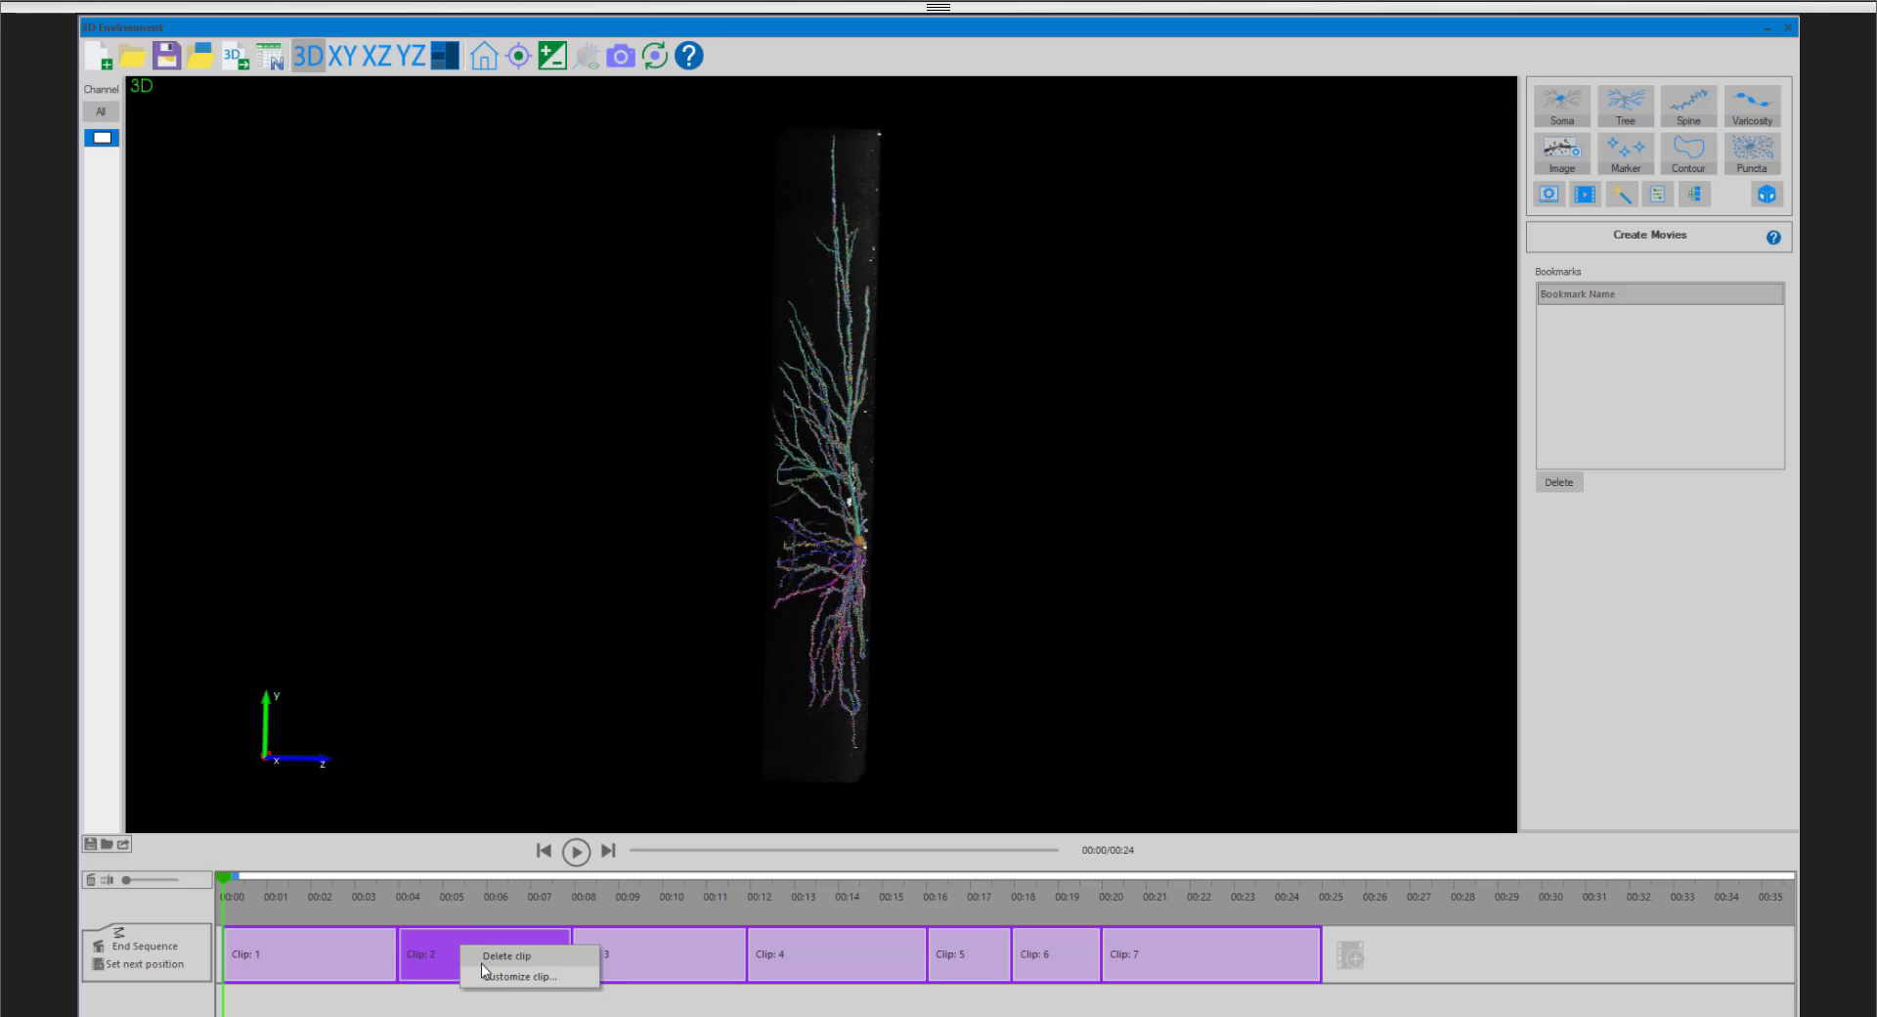
click(561, 976)
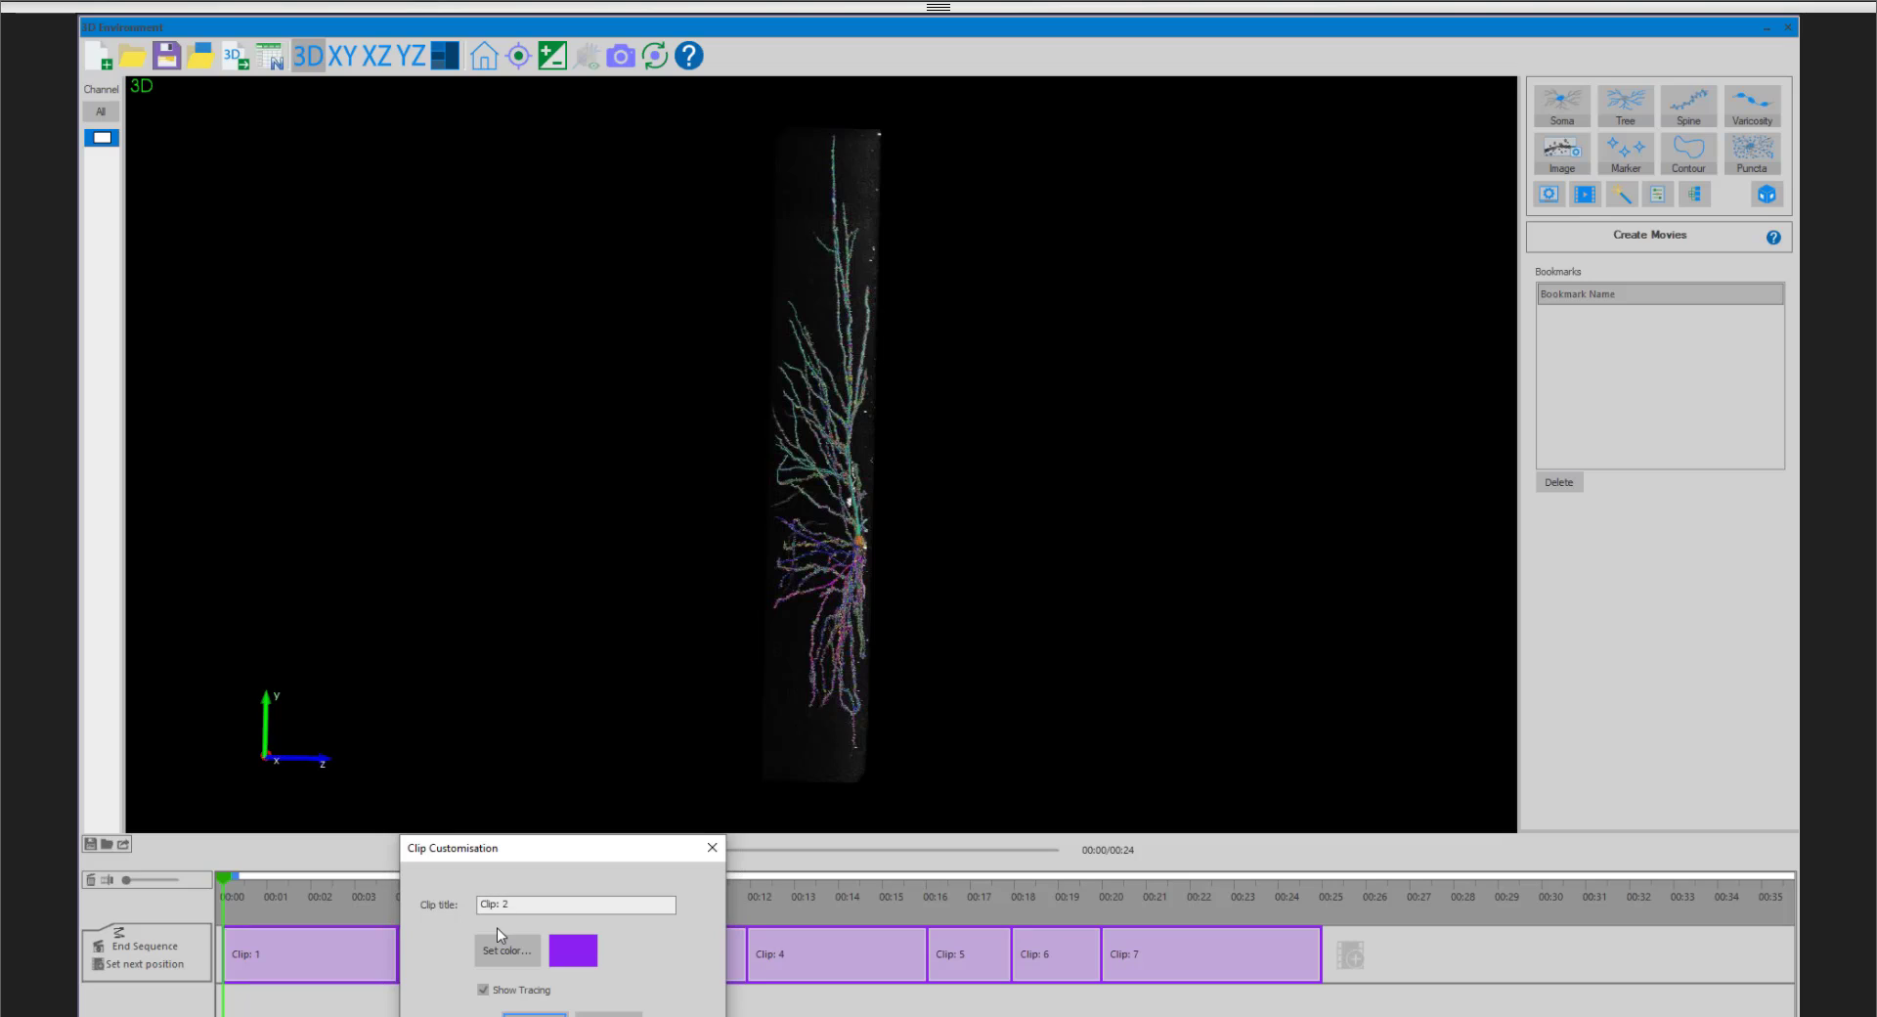
drag(529, 909, 478, 907)
click(559, 906)
click(526, 950)
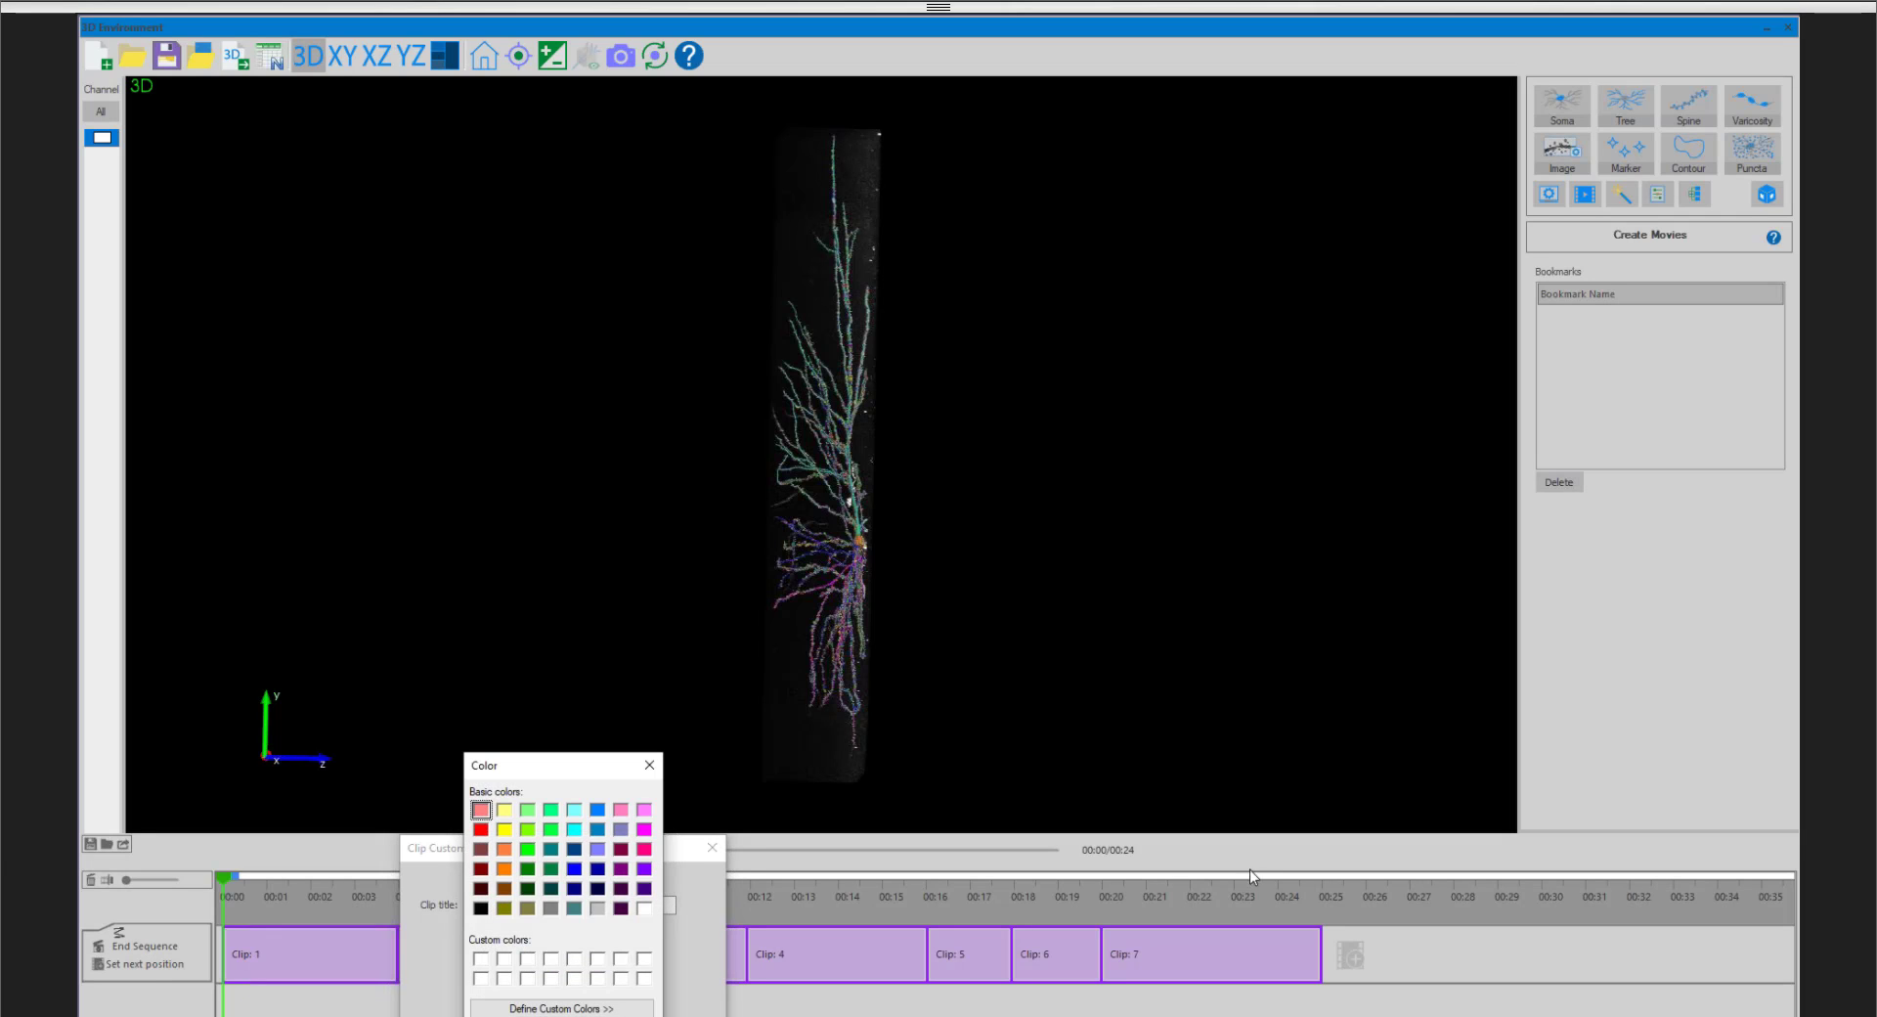
double_click(528, 848)
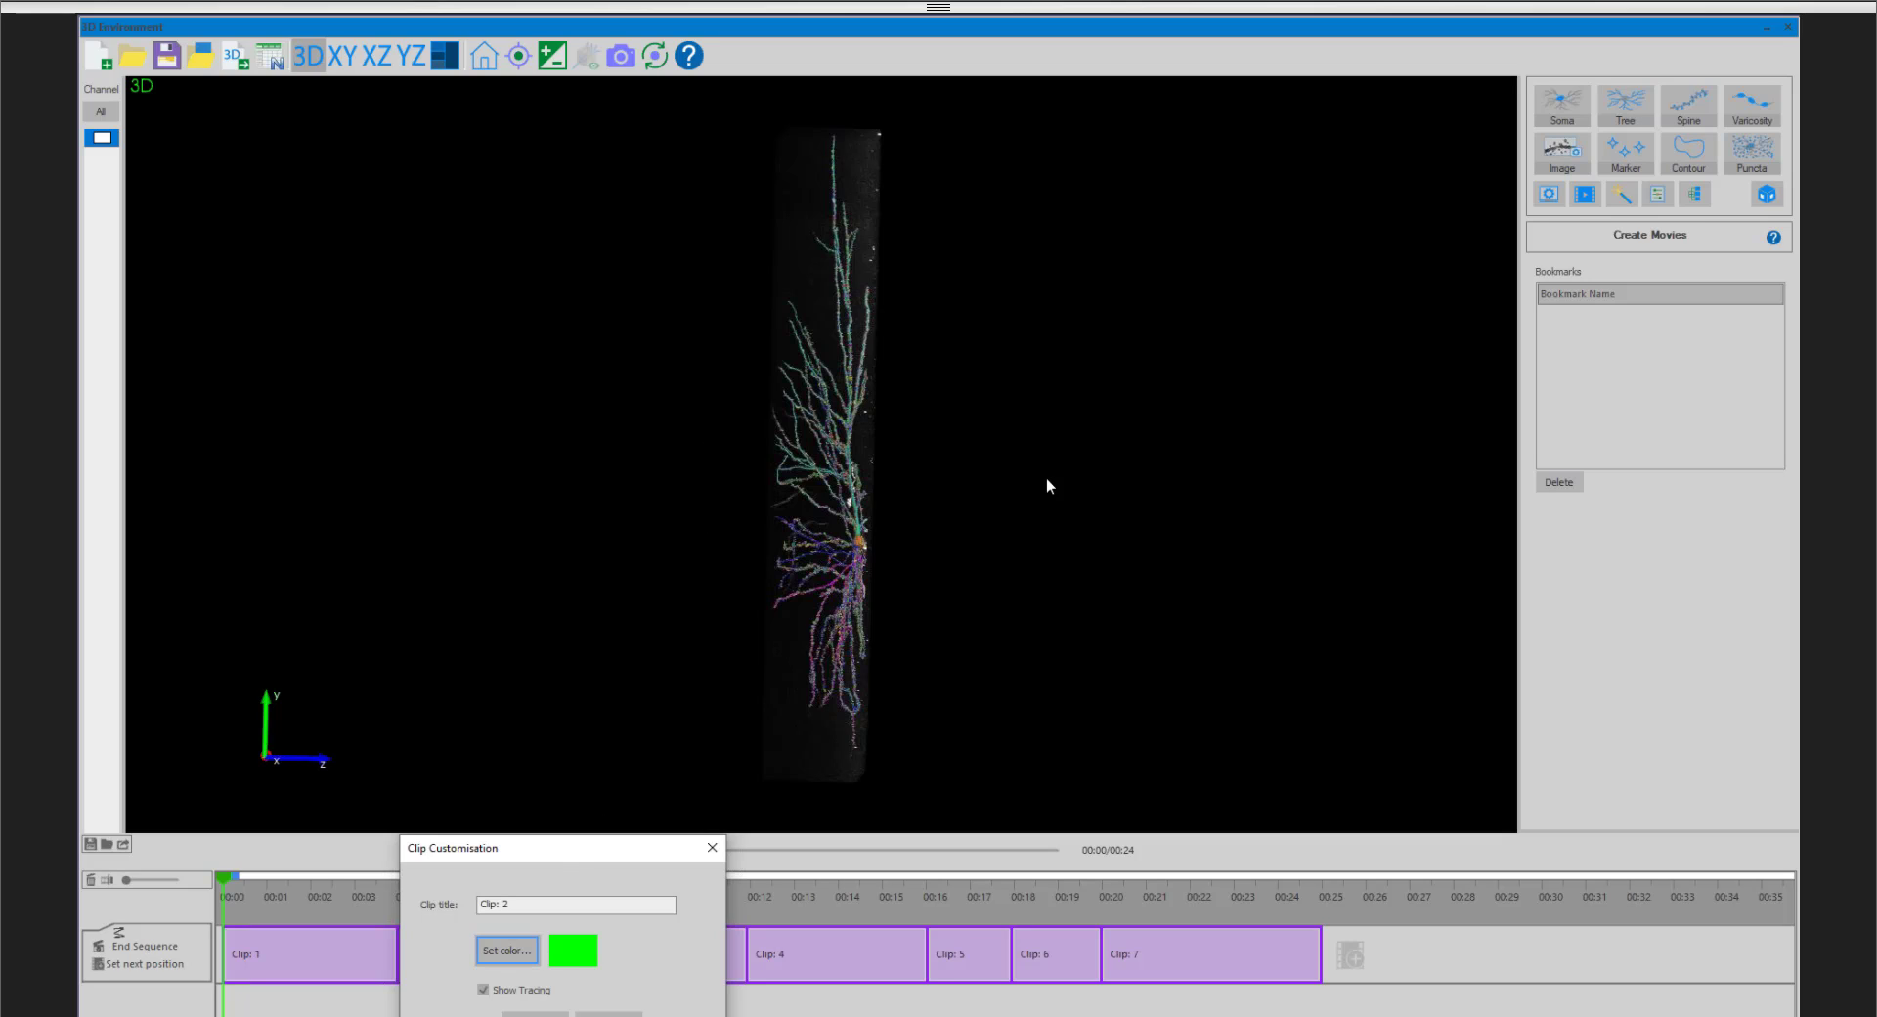
click(500, 992)
click(562, 1014)
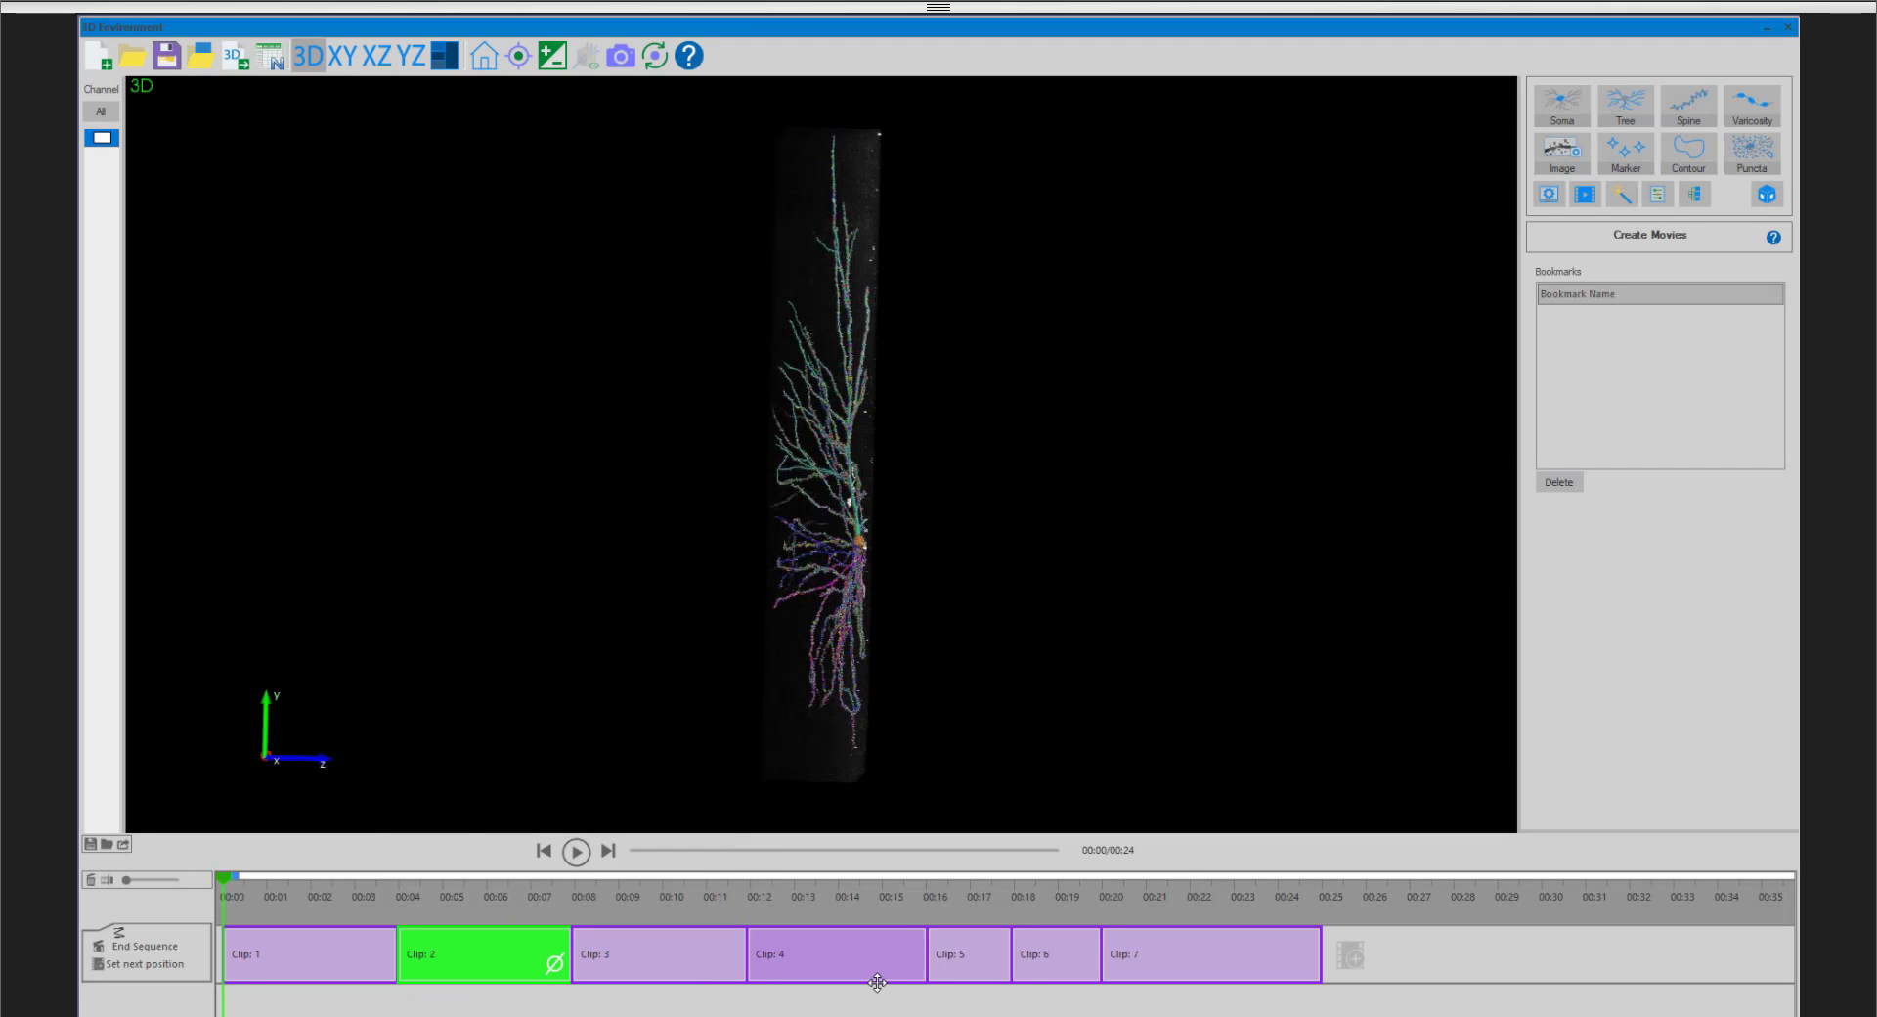
- Customize the sixth clip with a bright green color and hide its tracing
right_click(1064, 957)
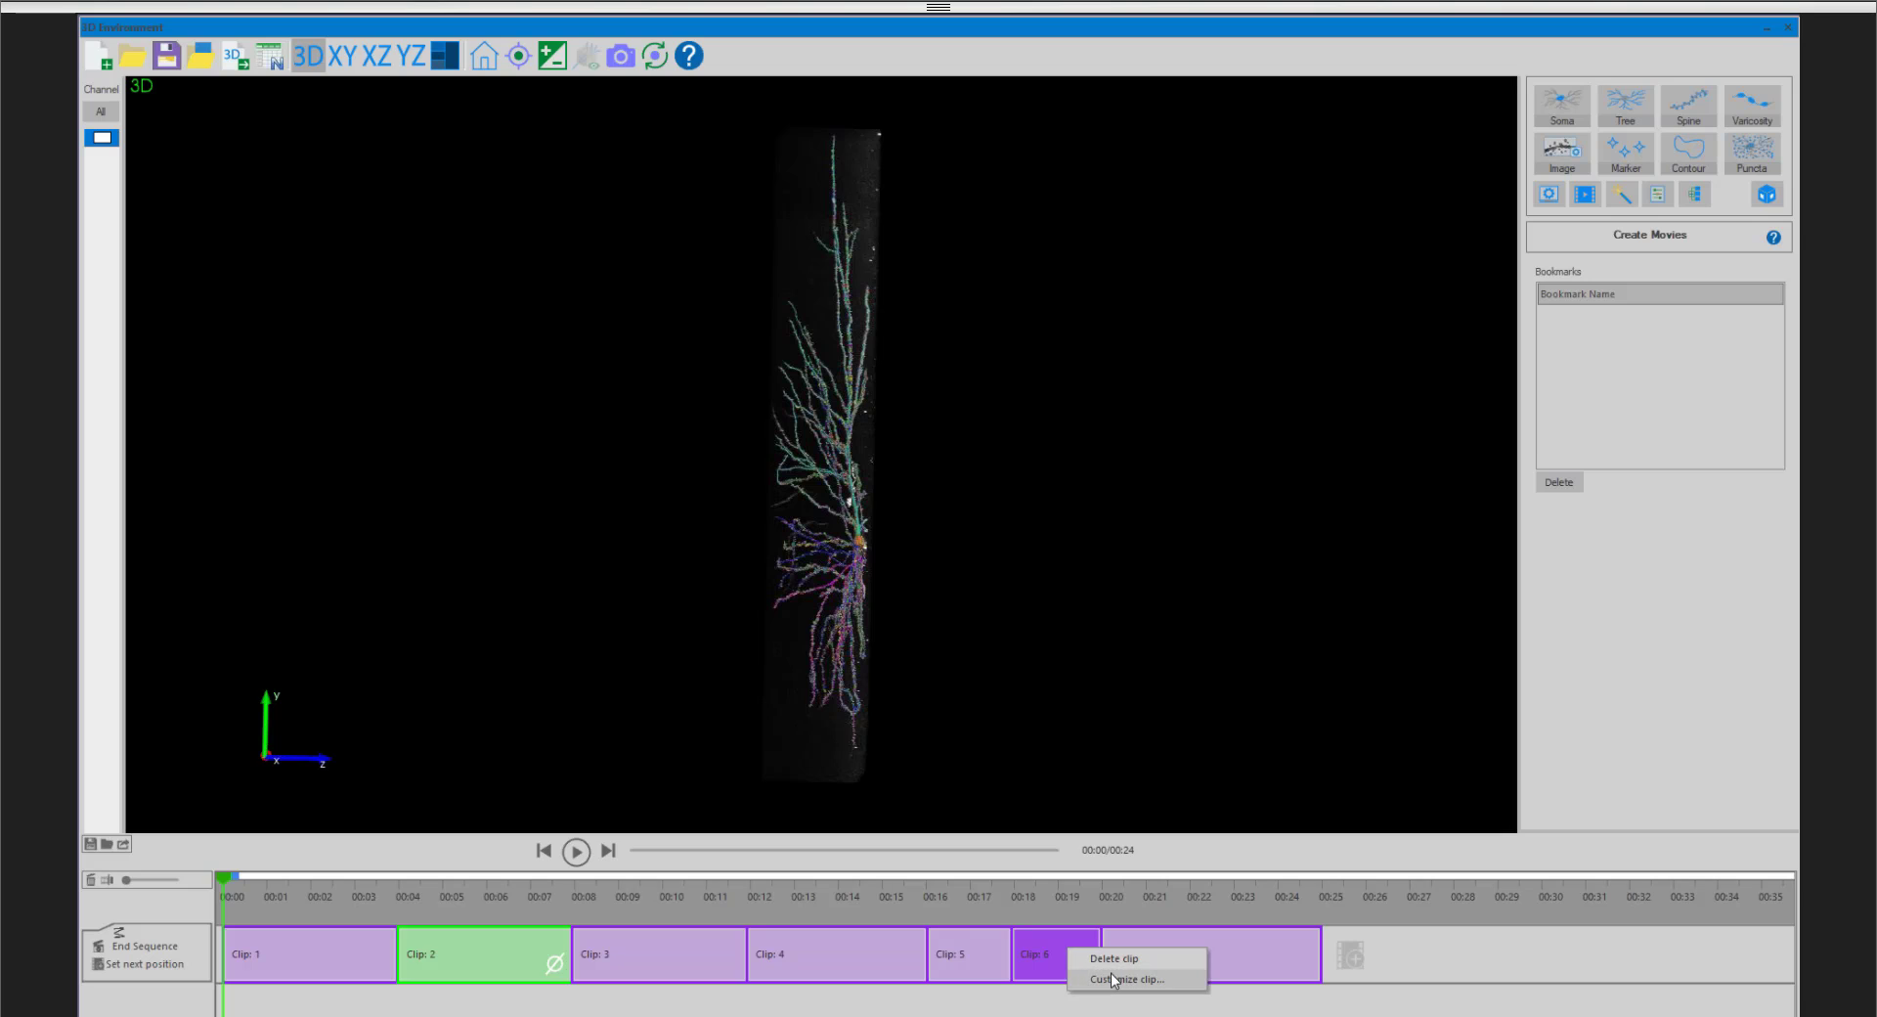
click(1112, 980)
click(1054, 1012)
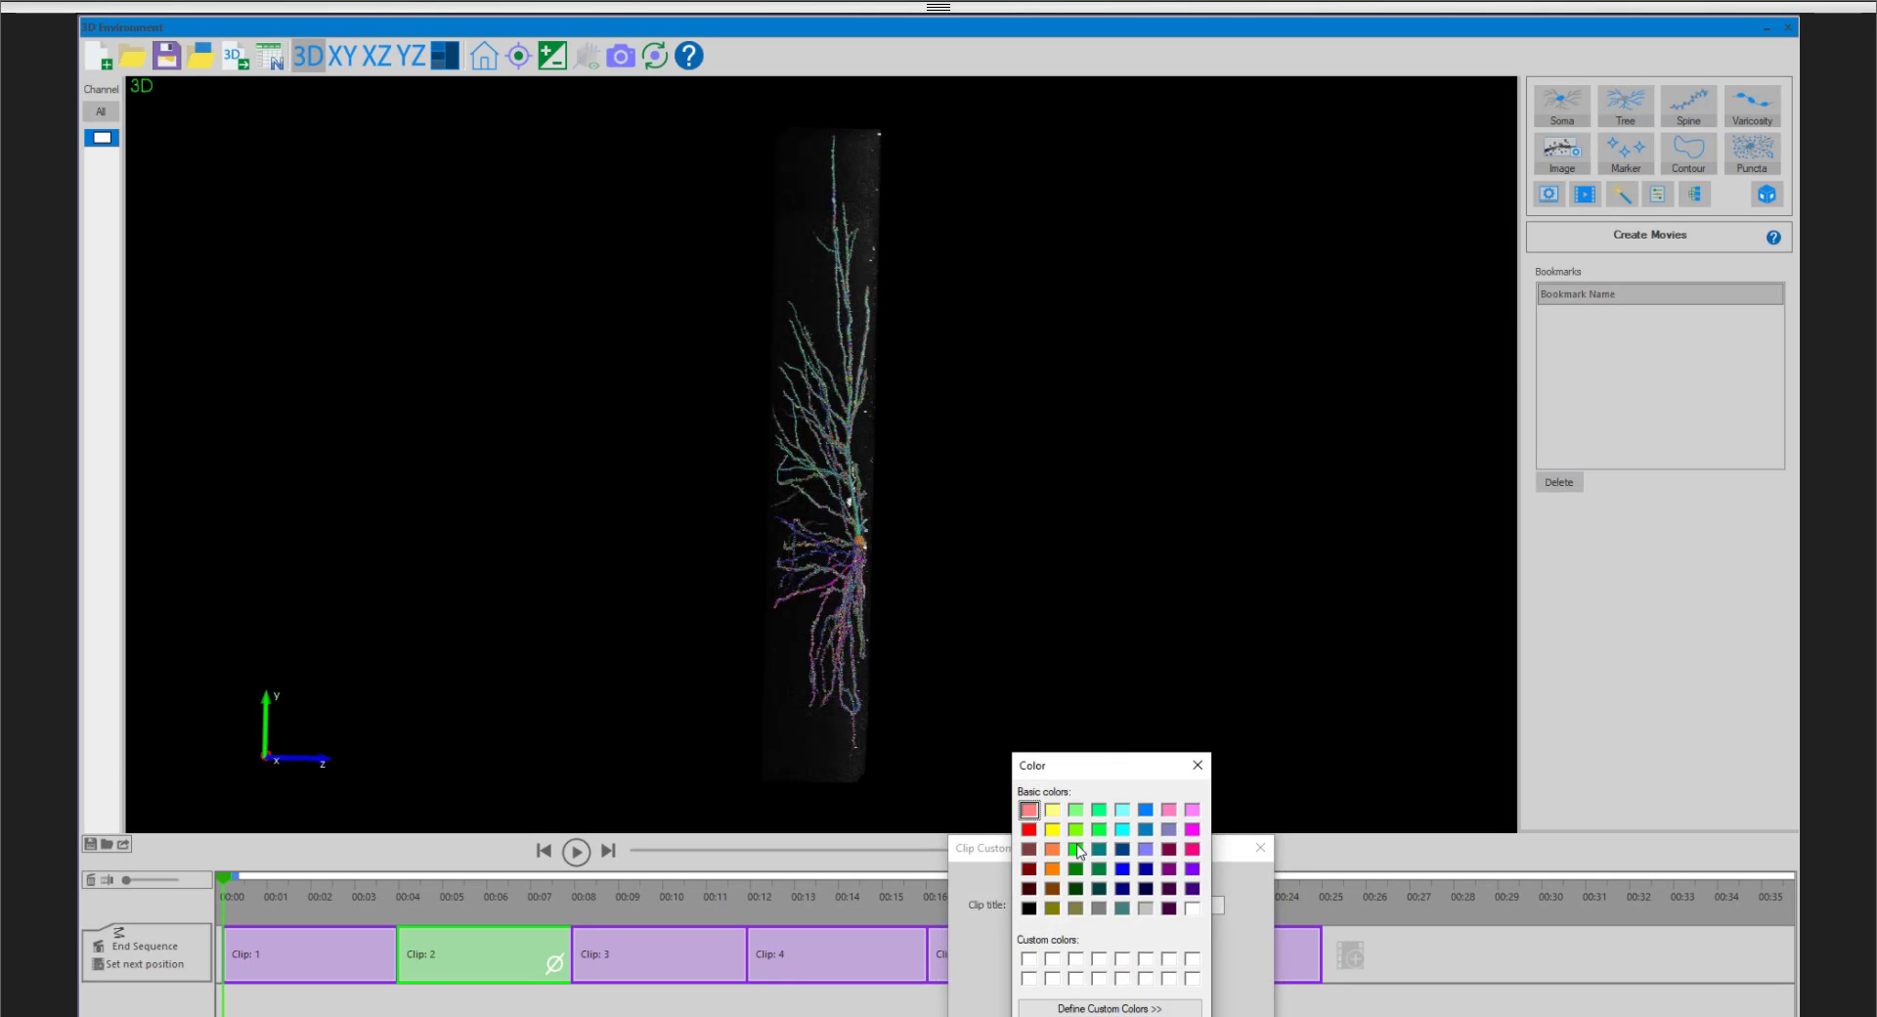
click(1052, 1015)
click(1059, 999)
click(1083, 1015)
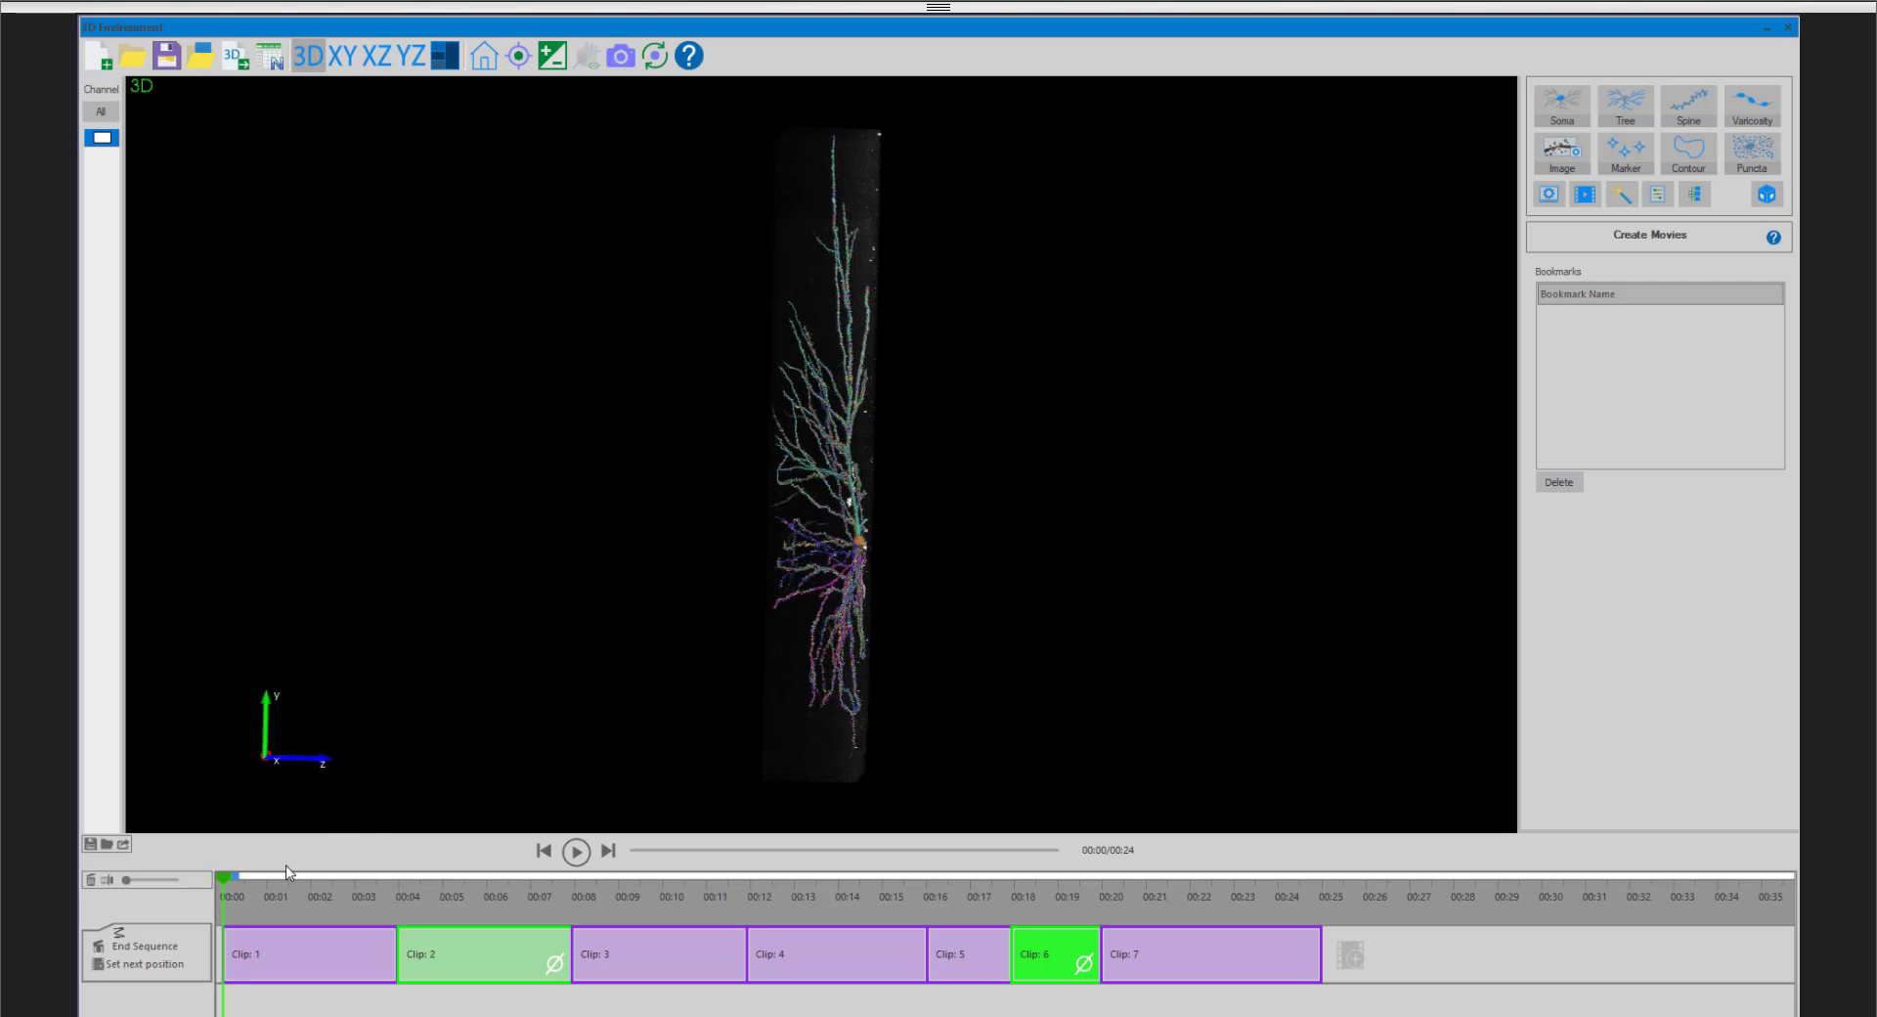
- Scrub the movie to the sixth clip and back to the start, and jump to about 9 seconds in the third clip
drag(225, 878, 1065, 921)
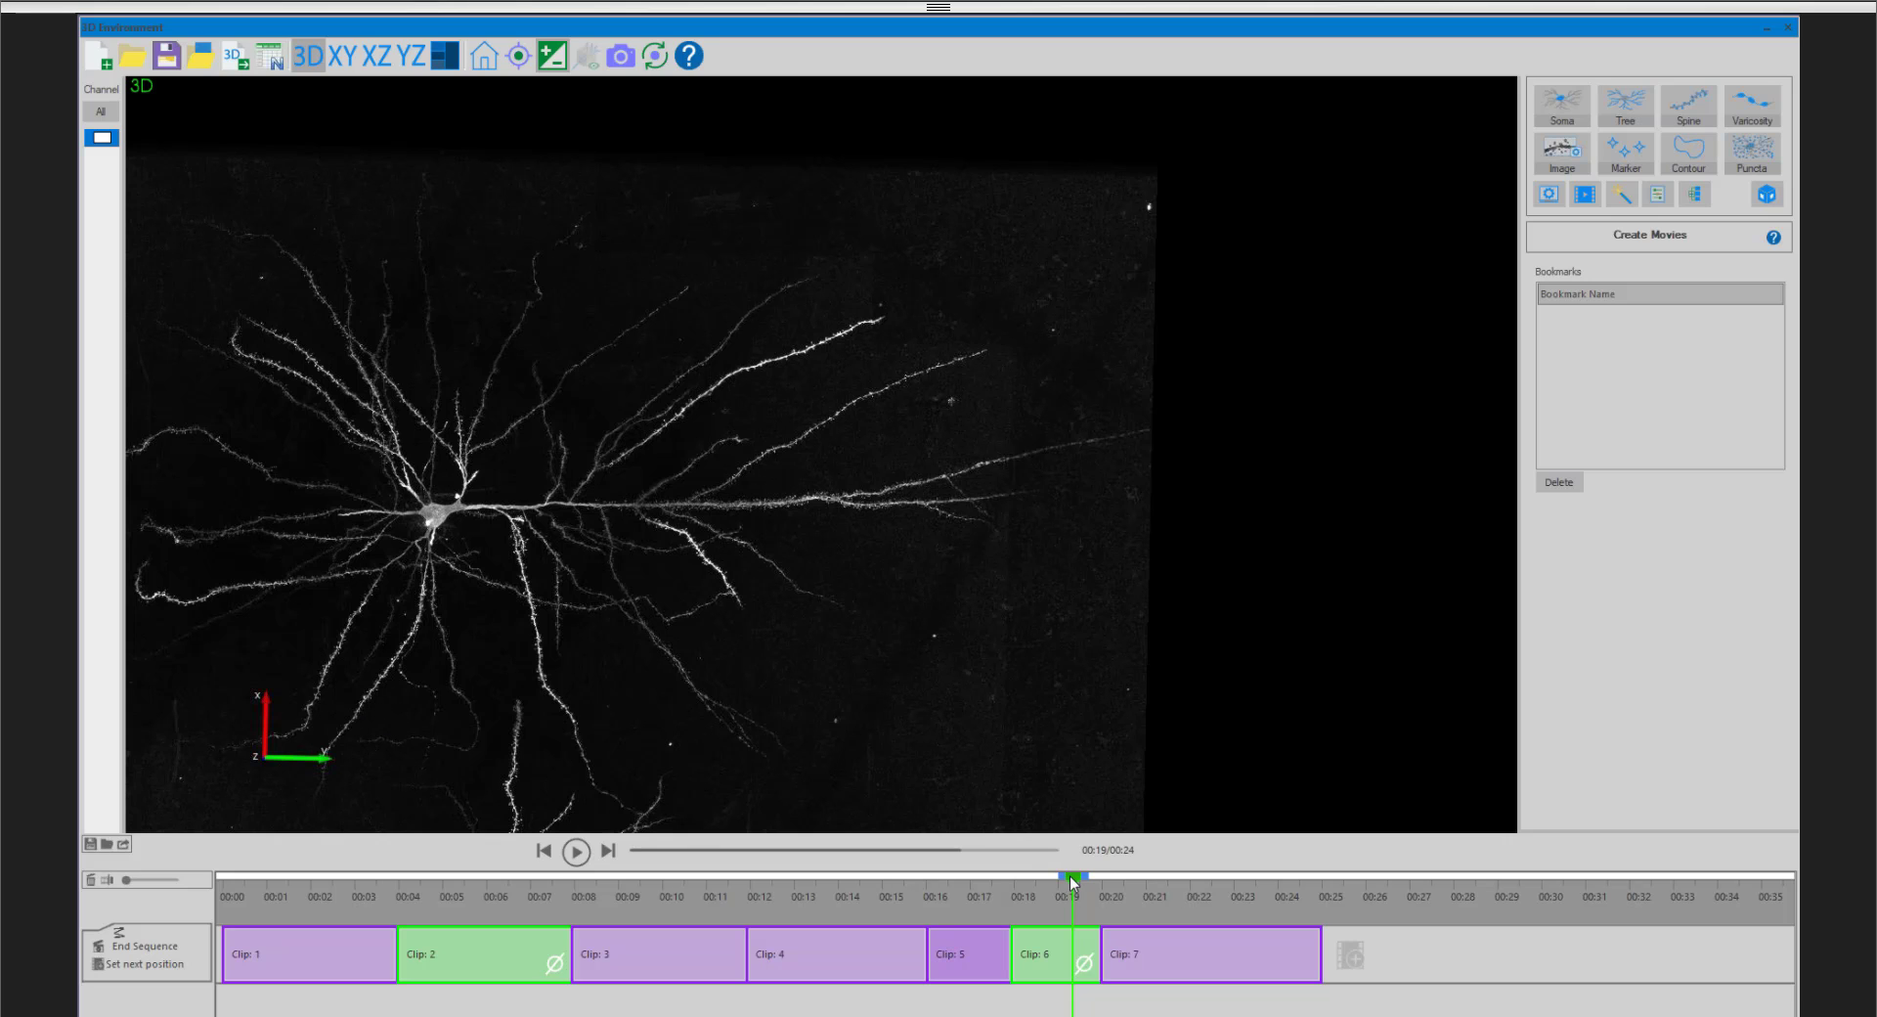
drag(1072, 877, 209, 865)
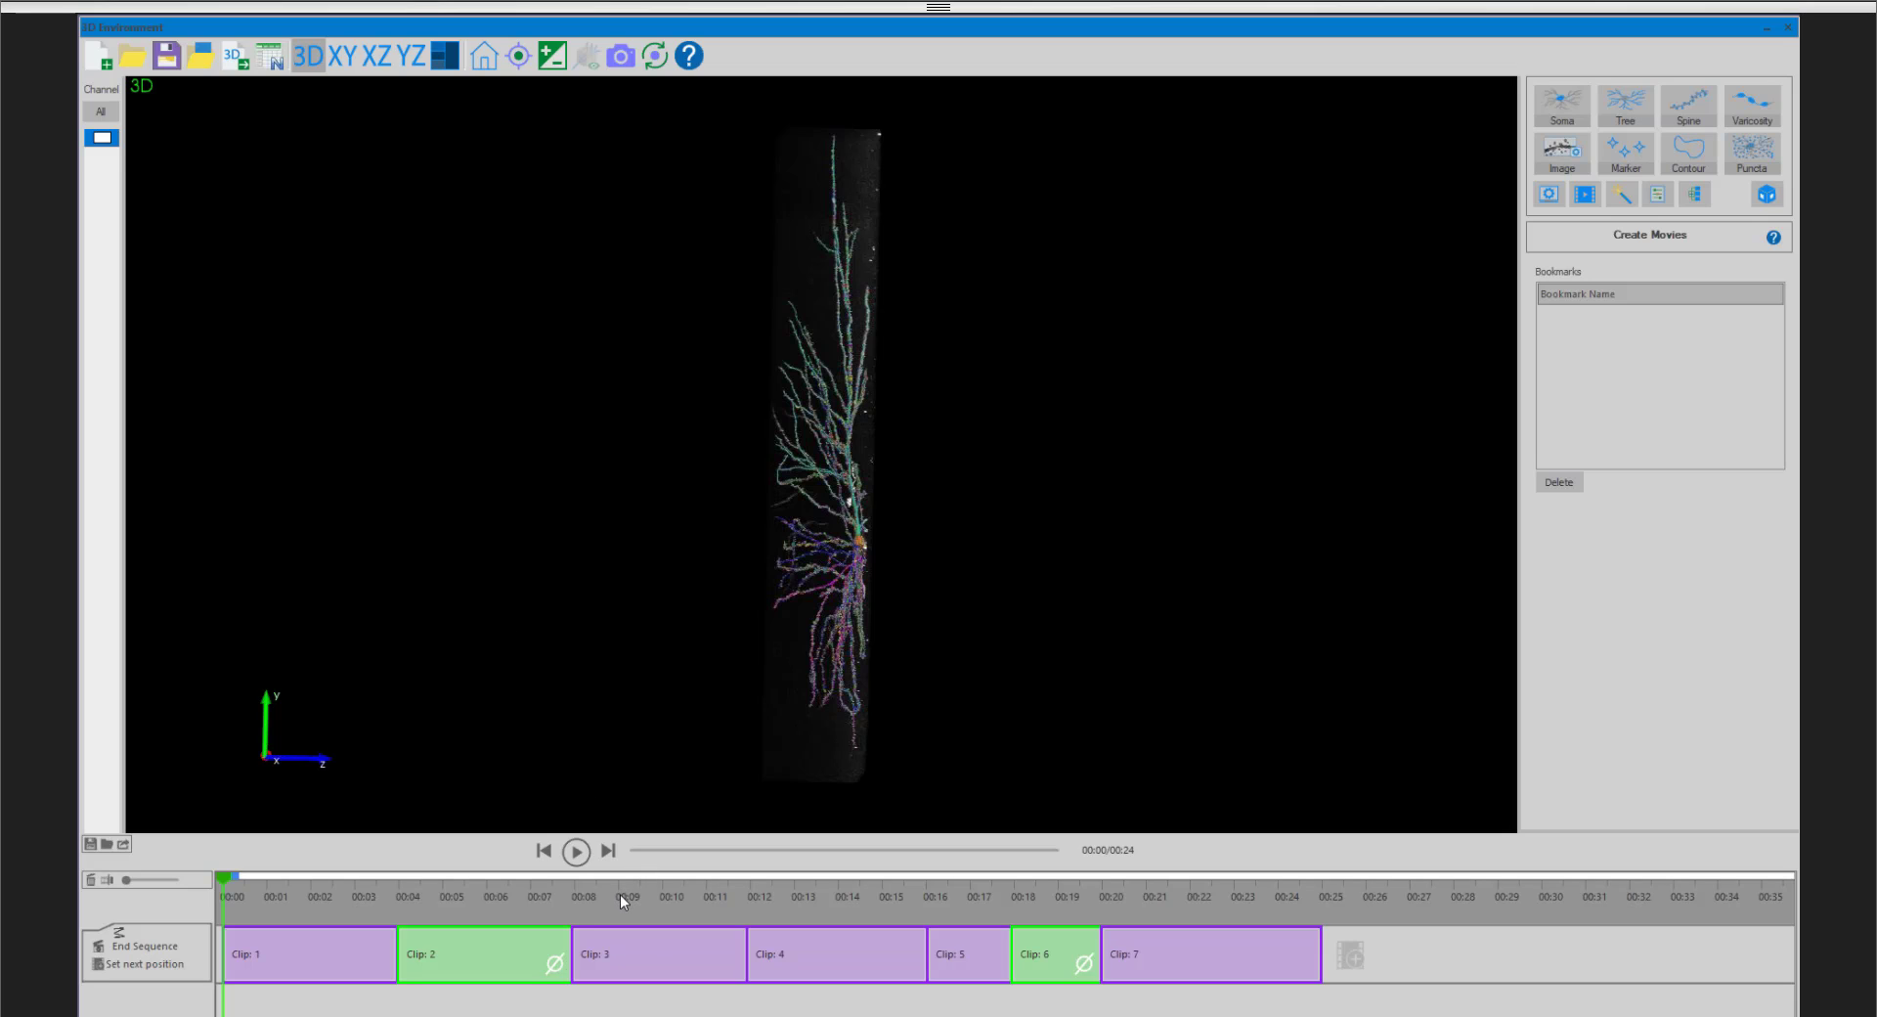
click(653, 896)
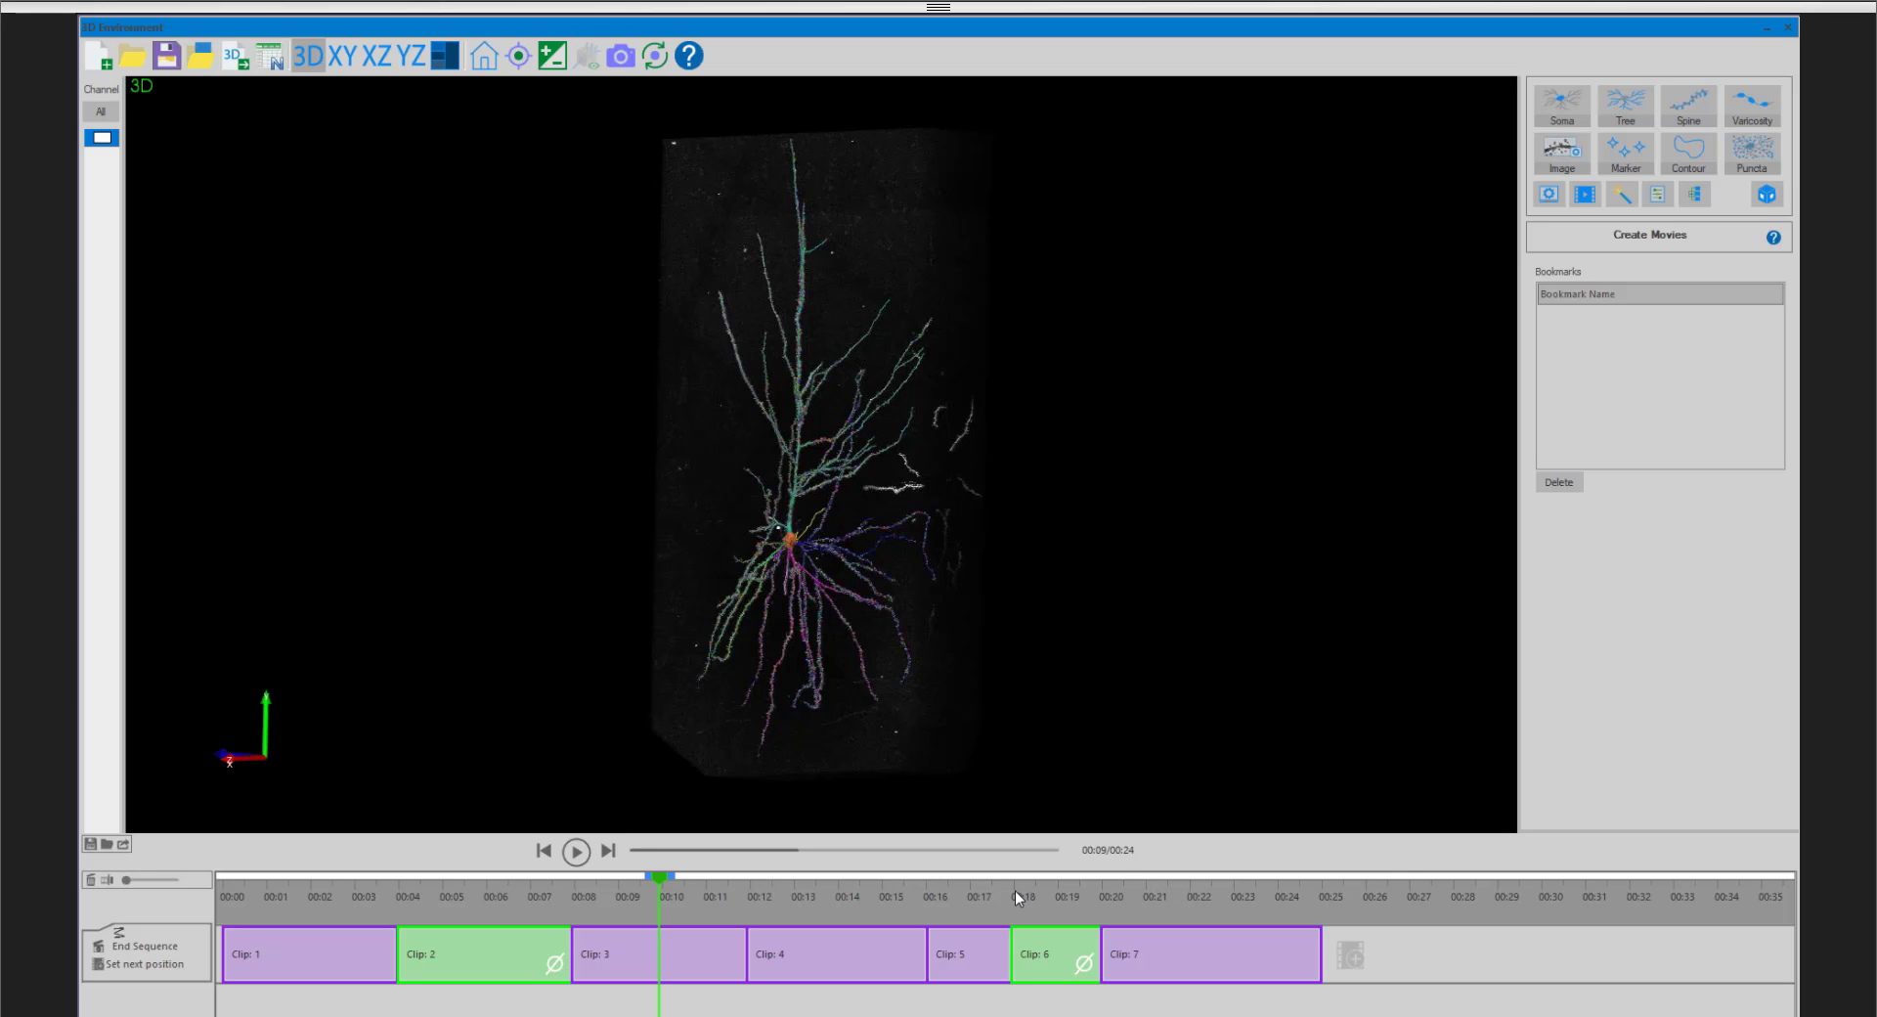
- Add a bookmark at the start of the fifth clip and select it in the bookmark list
right_click(925, 890)
click(974, 902)
click(1626, 313)
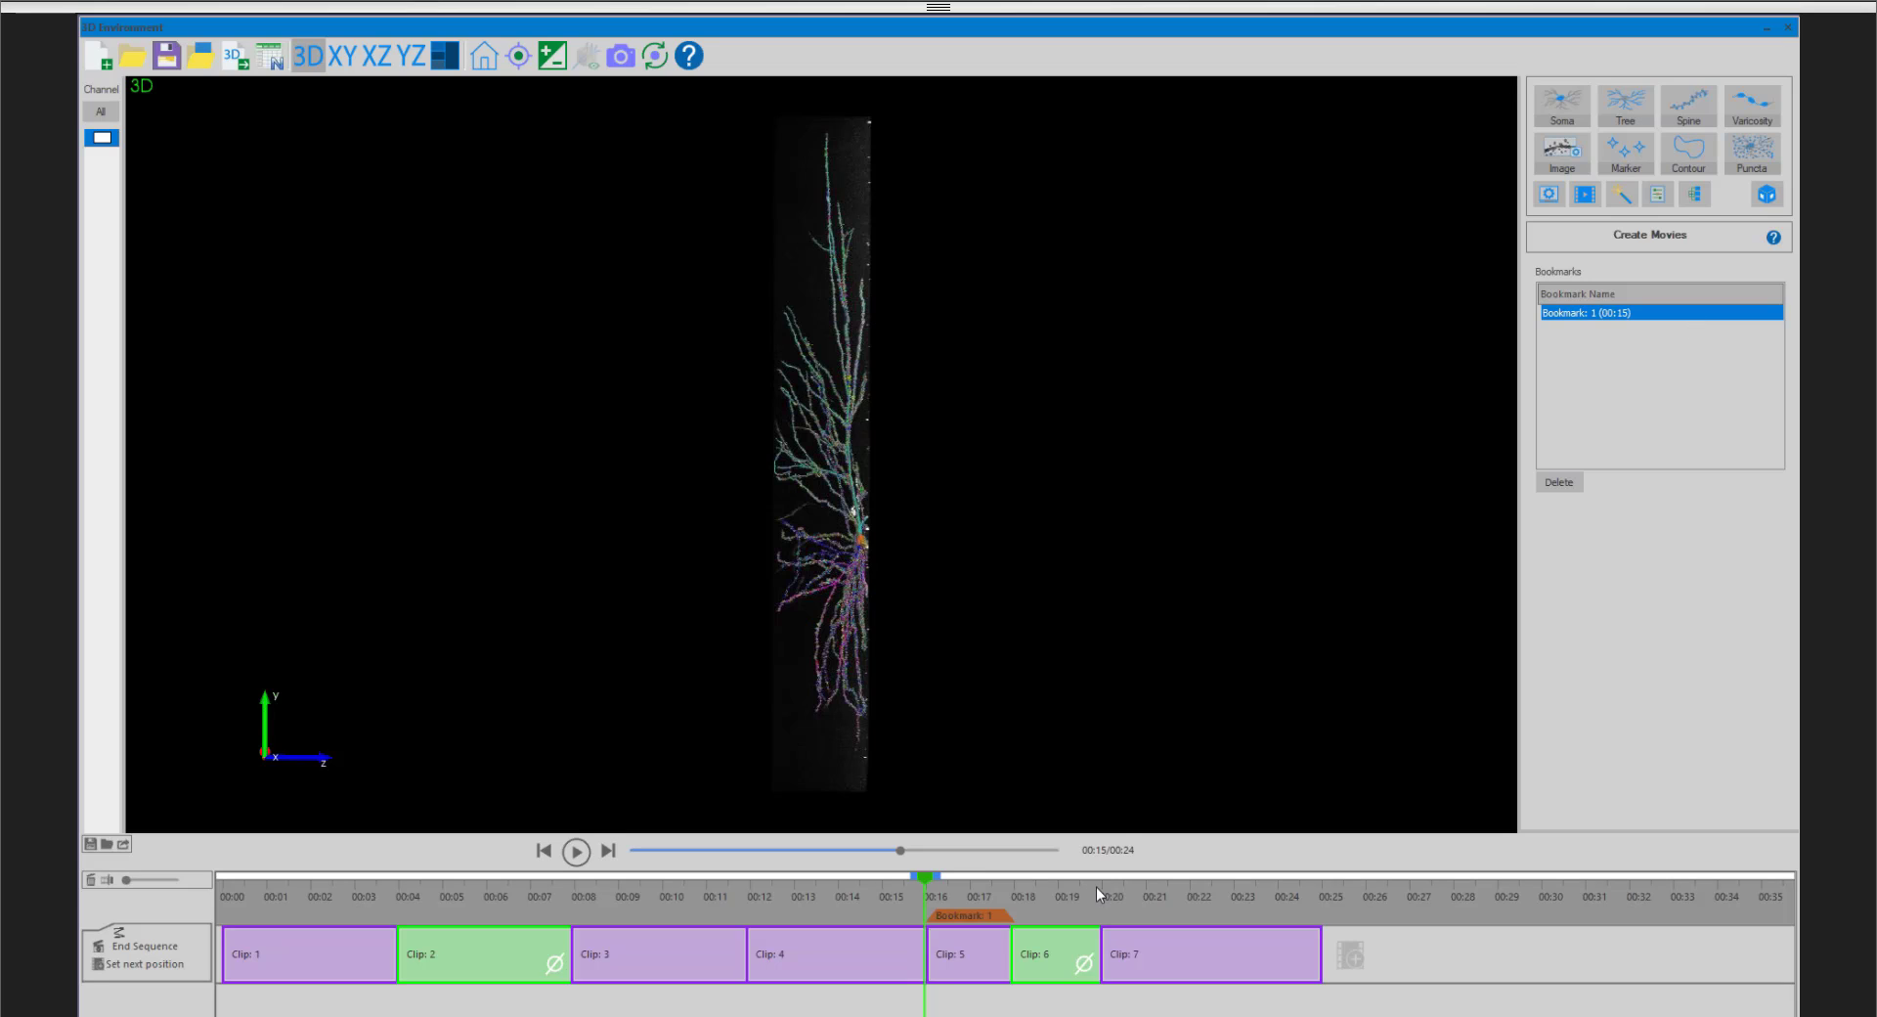
- Rename the fifth clip's bookmark to Zoom and select it to jump to that point in the movie
double_click(970, 917)
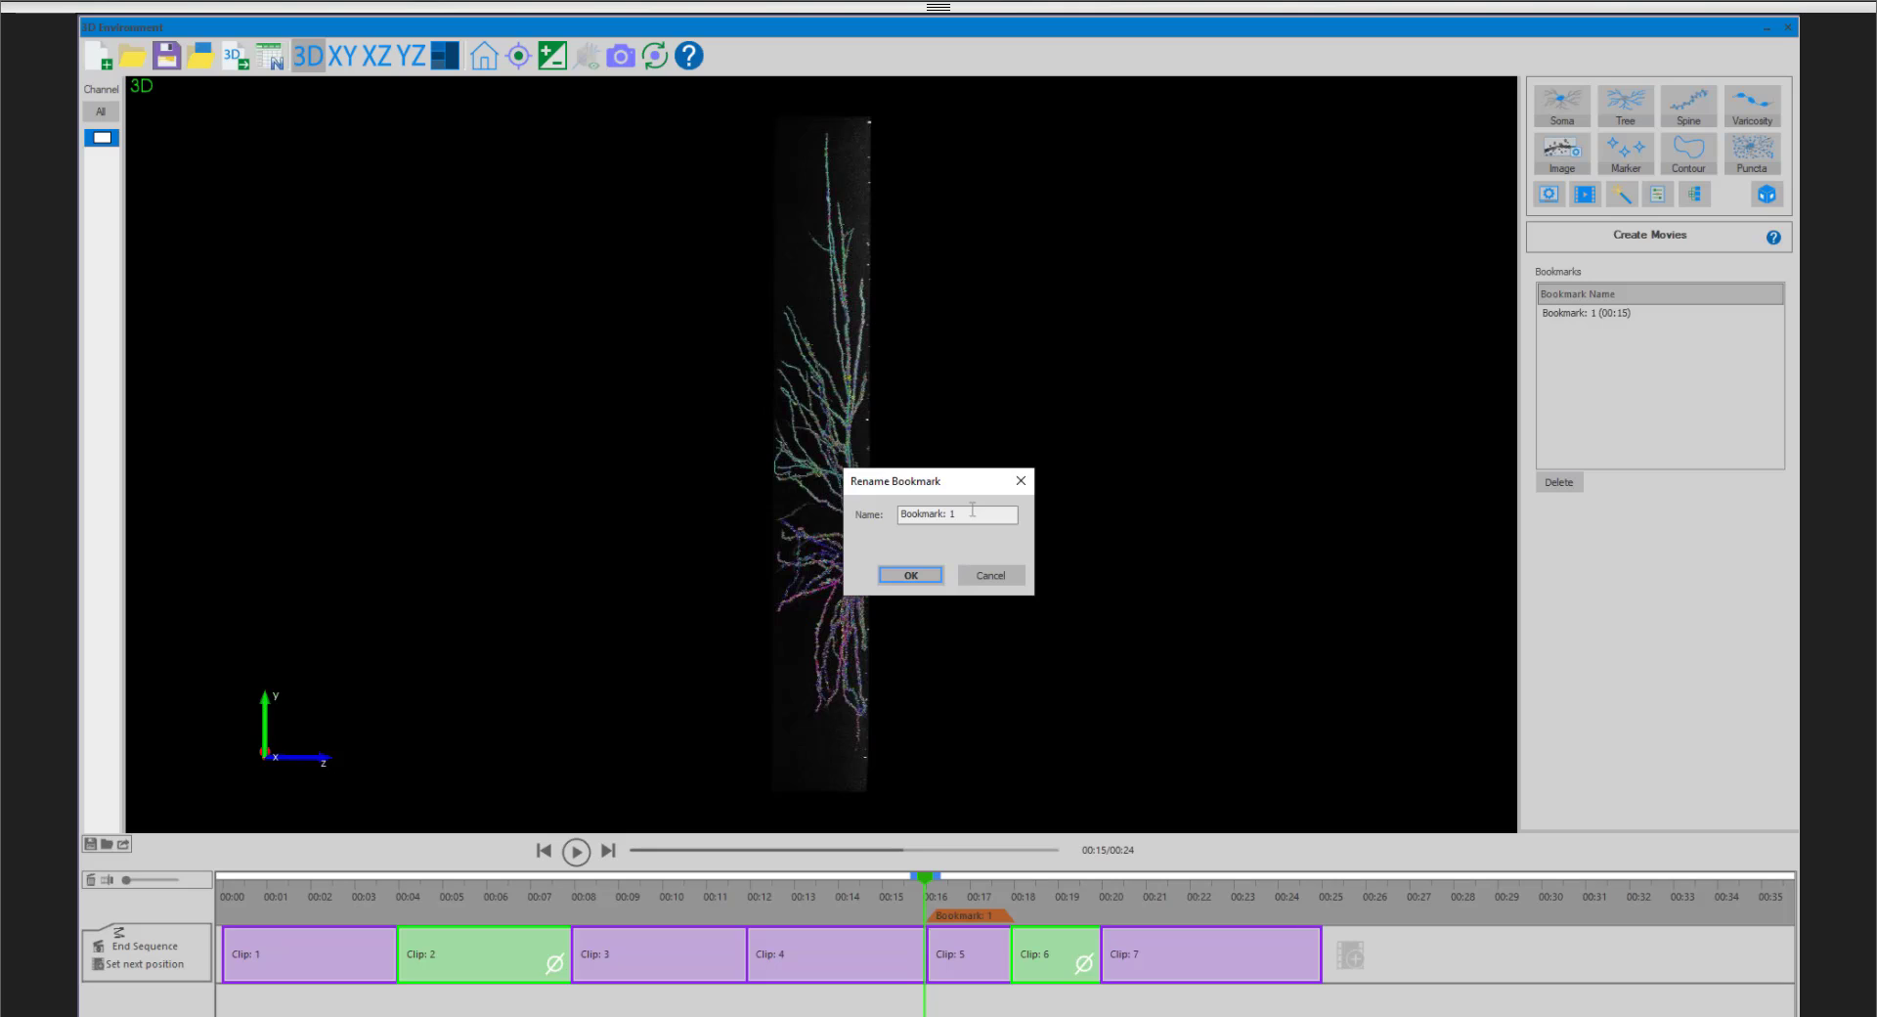
drag(972, 509, 887, 519)
text(Zoom)
key(Return)
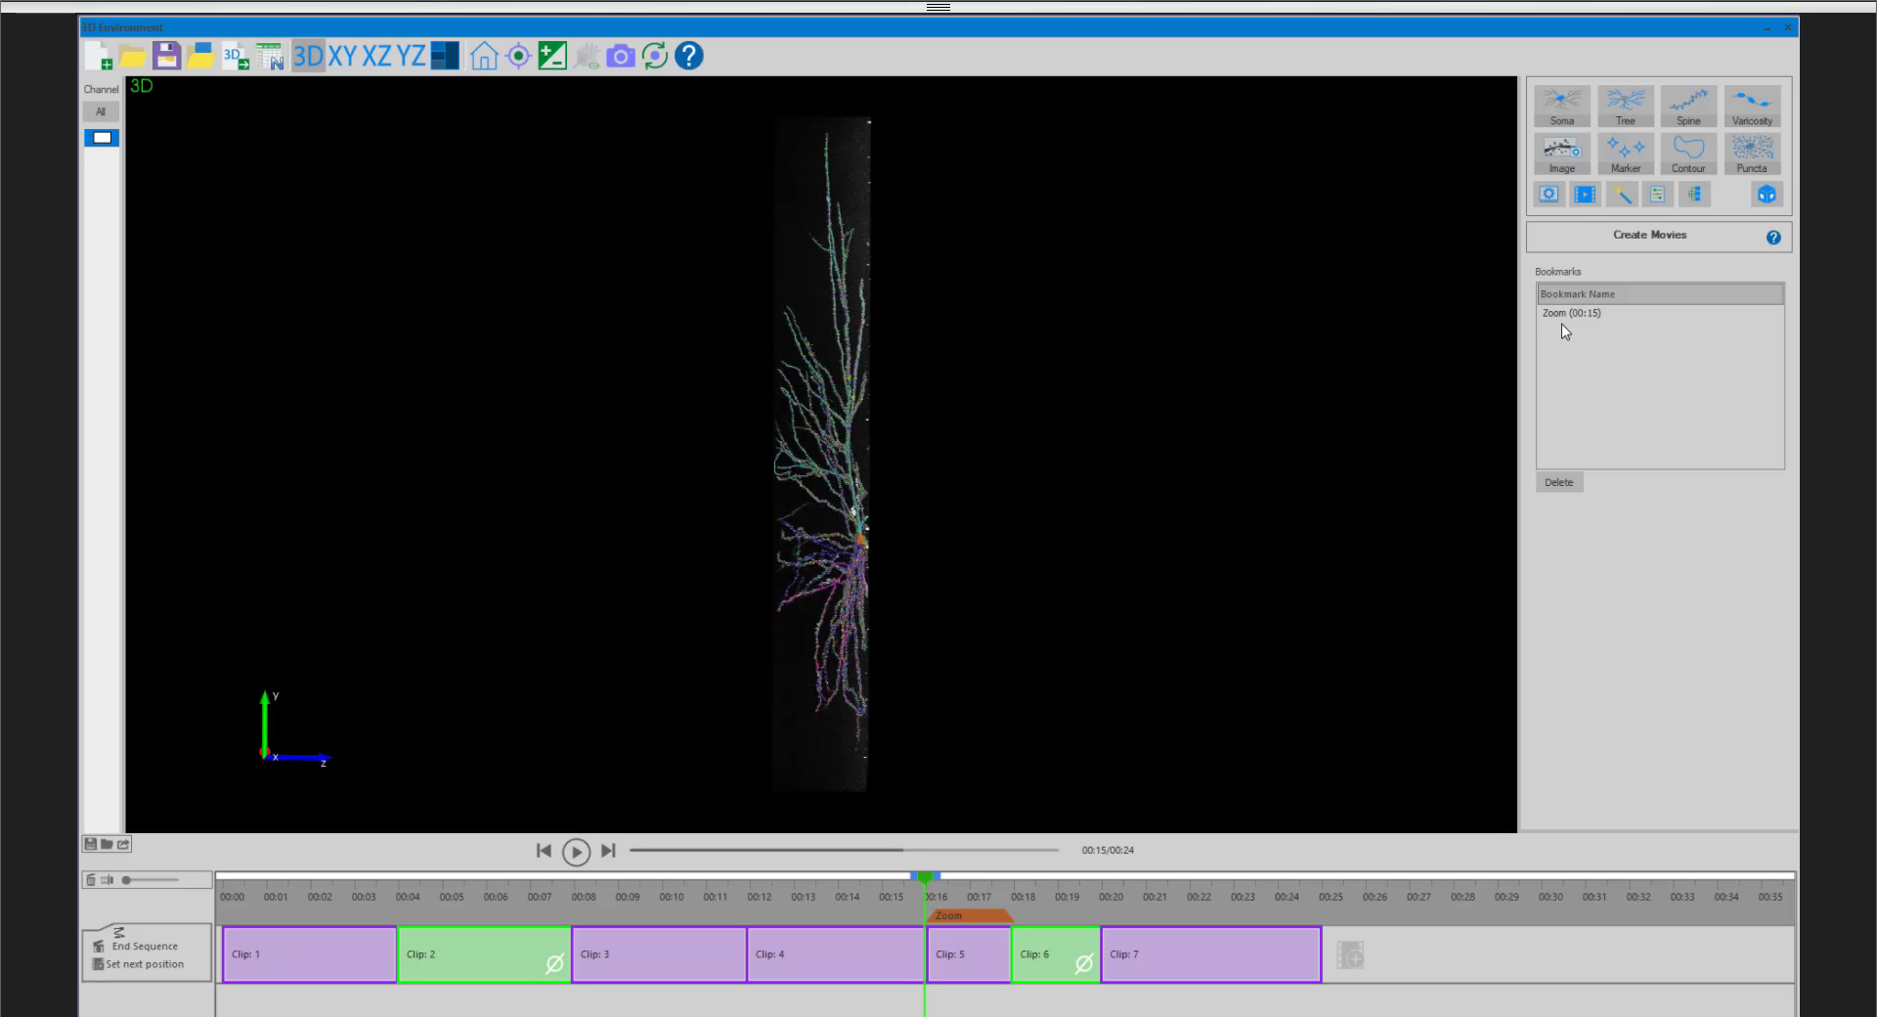
click(1598, 313)
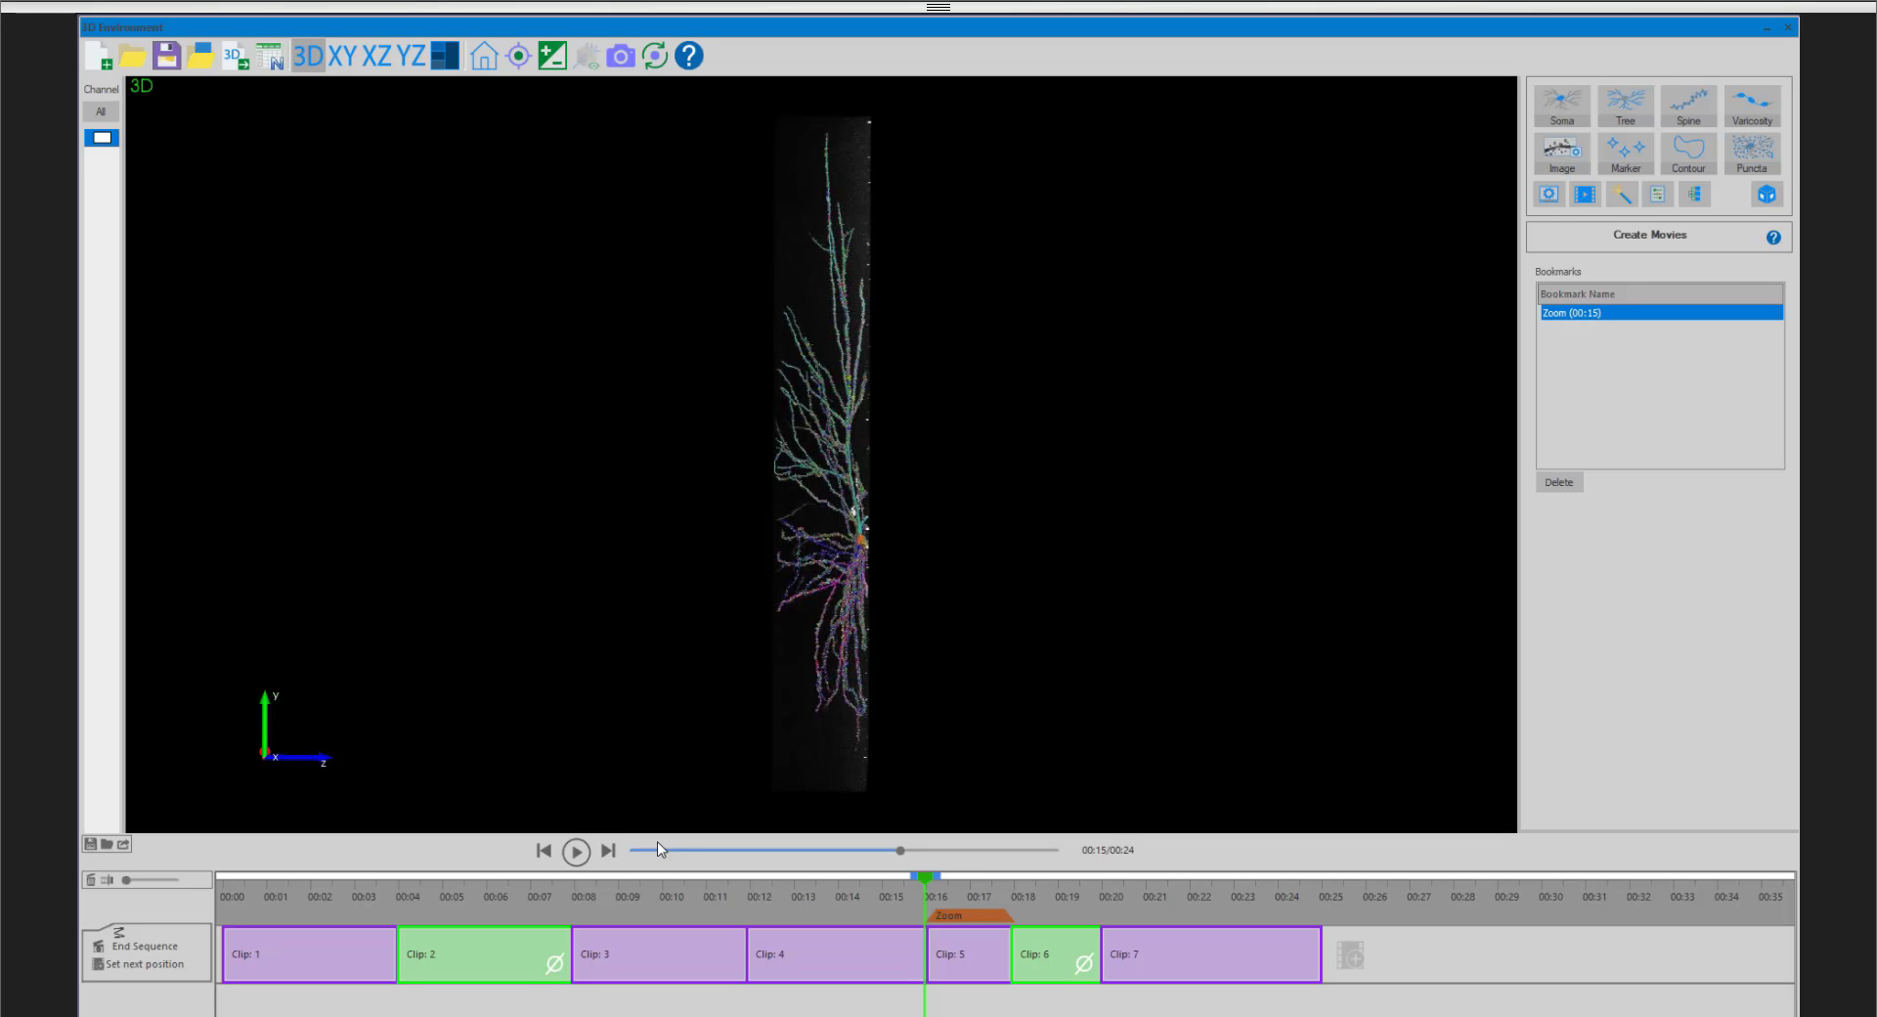
- Scrub through the whole movie, end the sequence after the seventh clip, and return the playhead to the start
drag(921, 878, 193, 890)
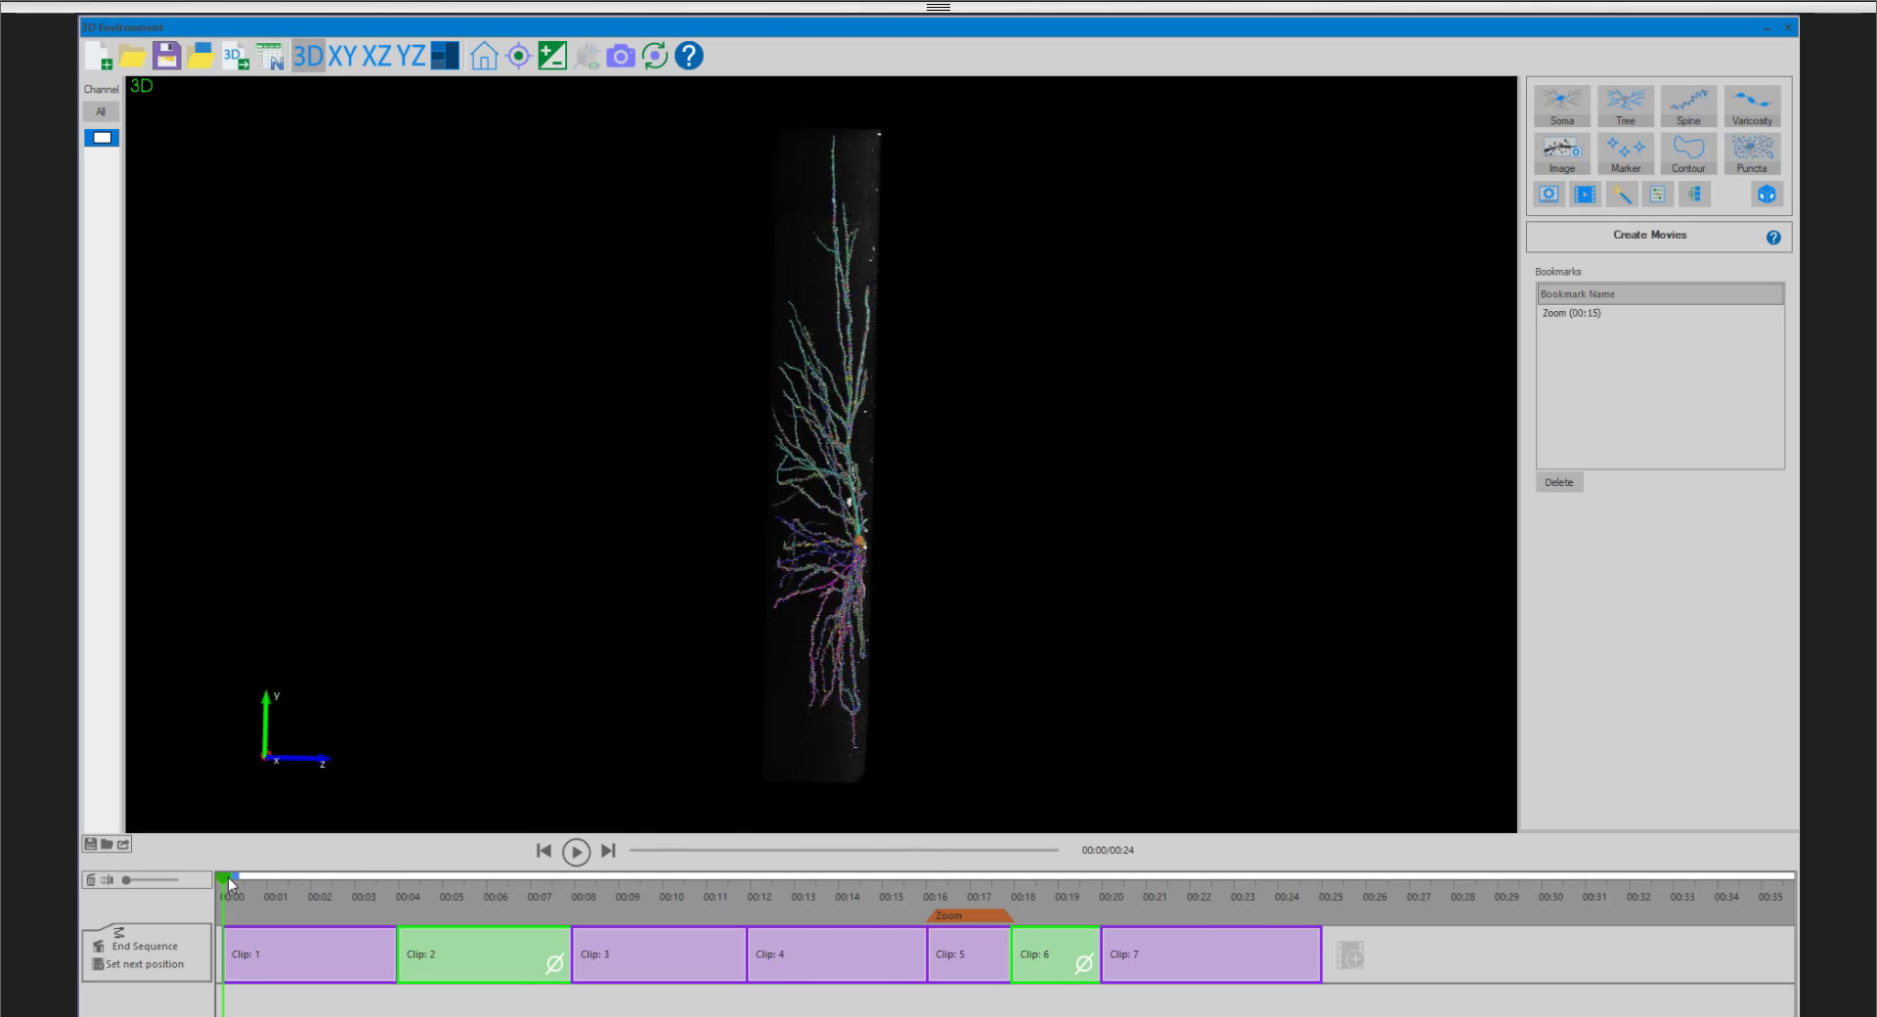
drag(238, 876, 864, 877)
drag(1001, 868, 1316, 880)
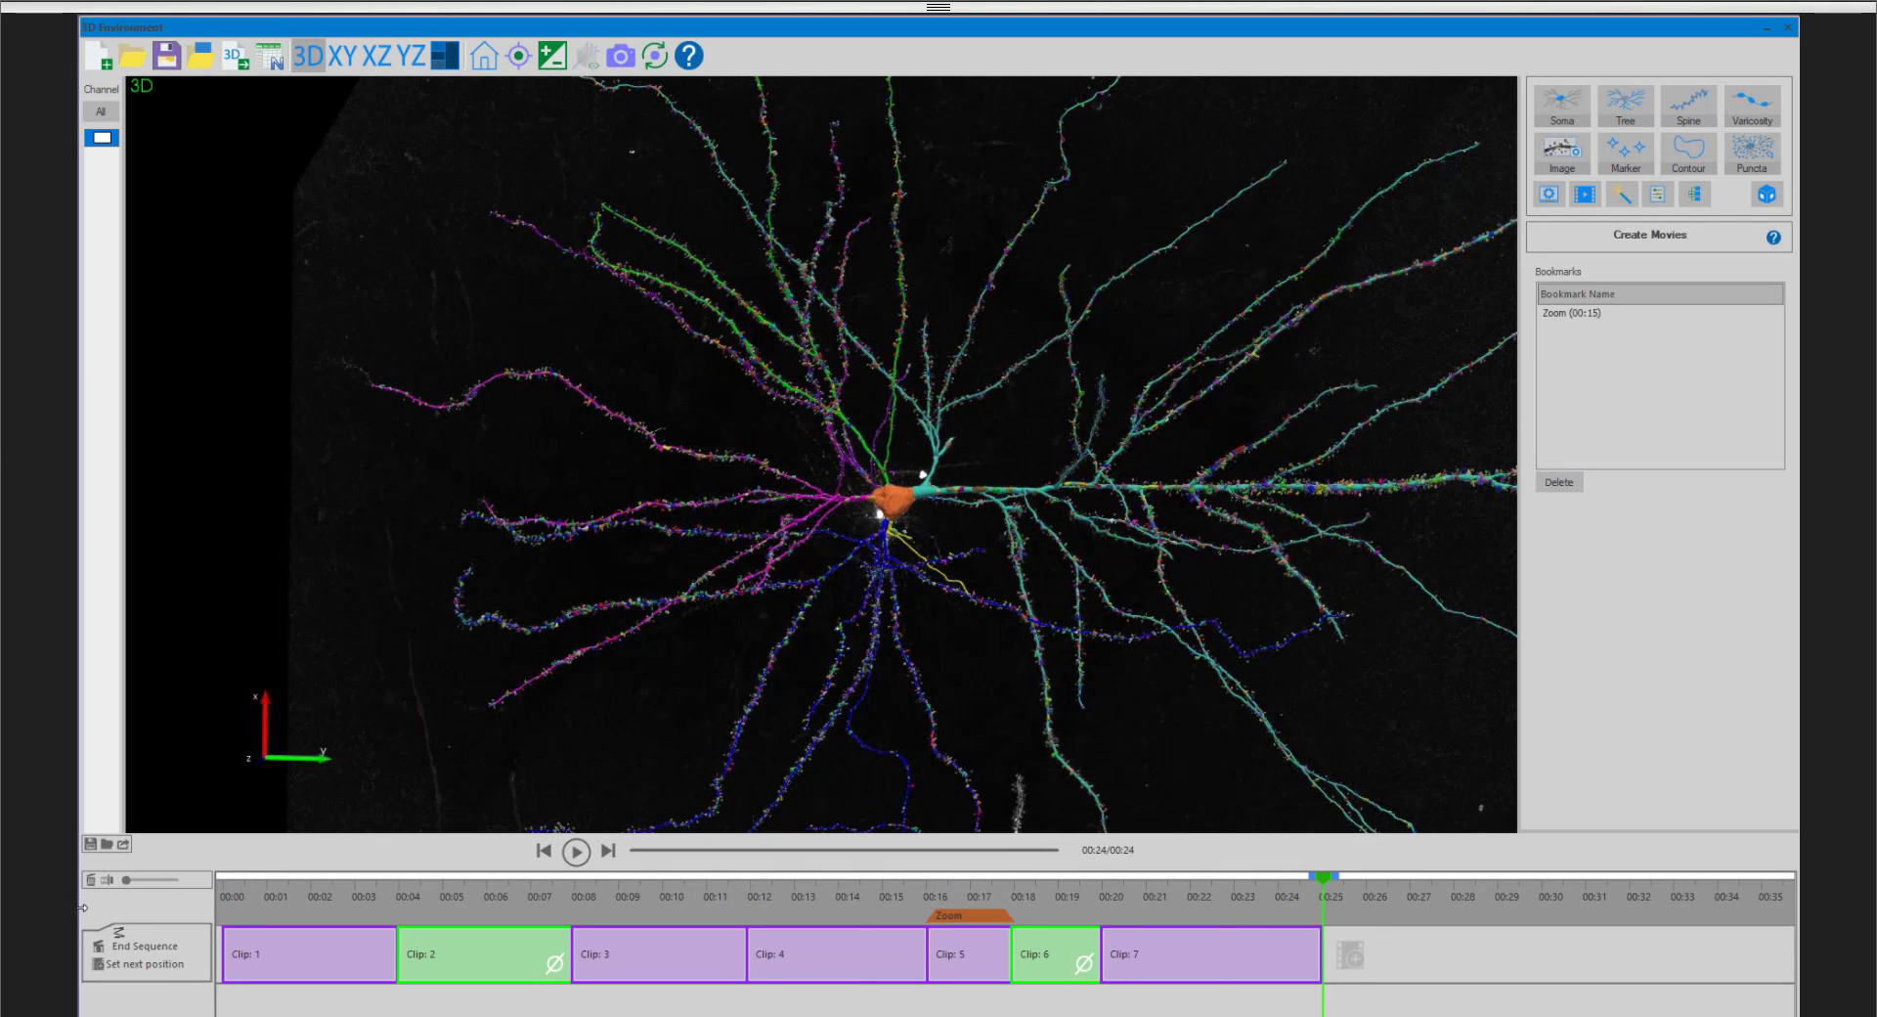
click(161, 950)
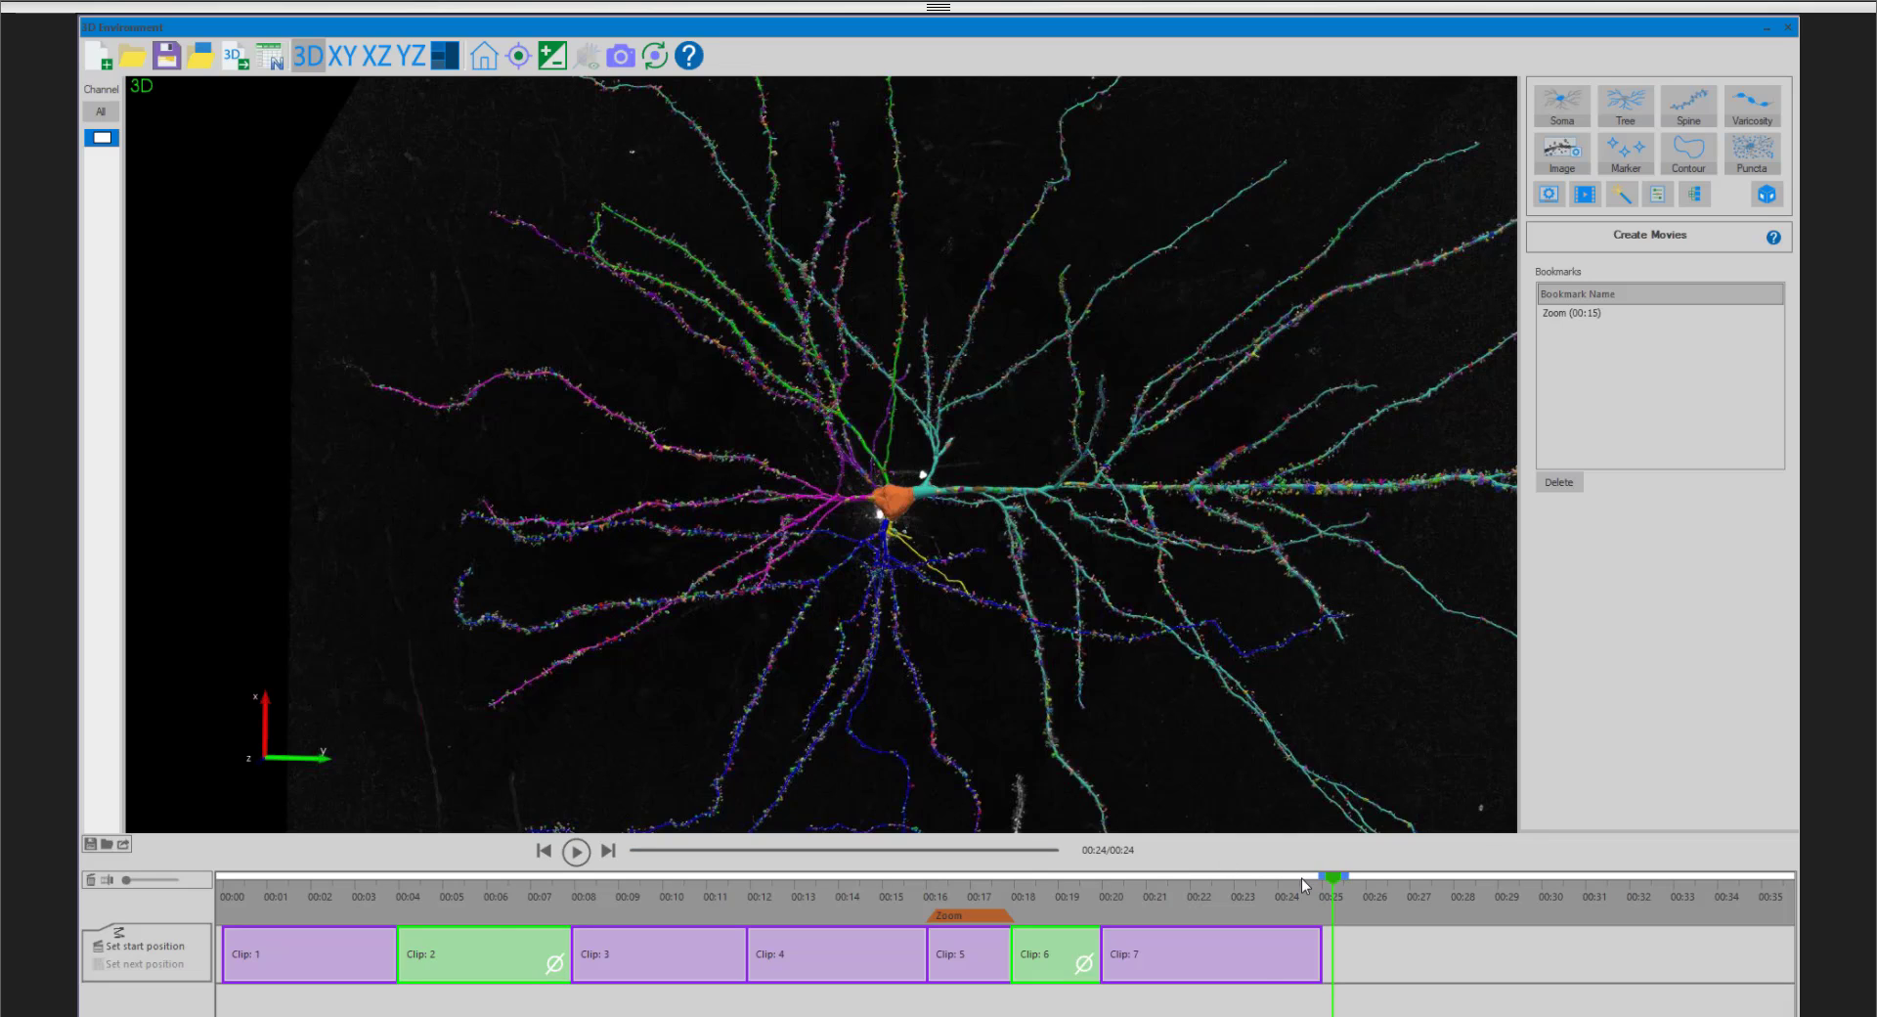
drag(1300, 878, 199, 877)
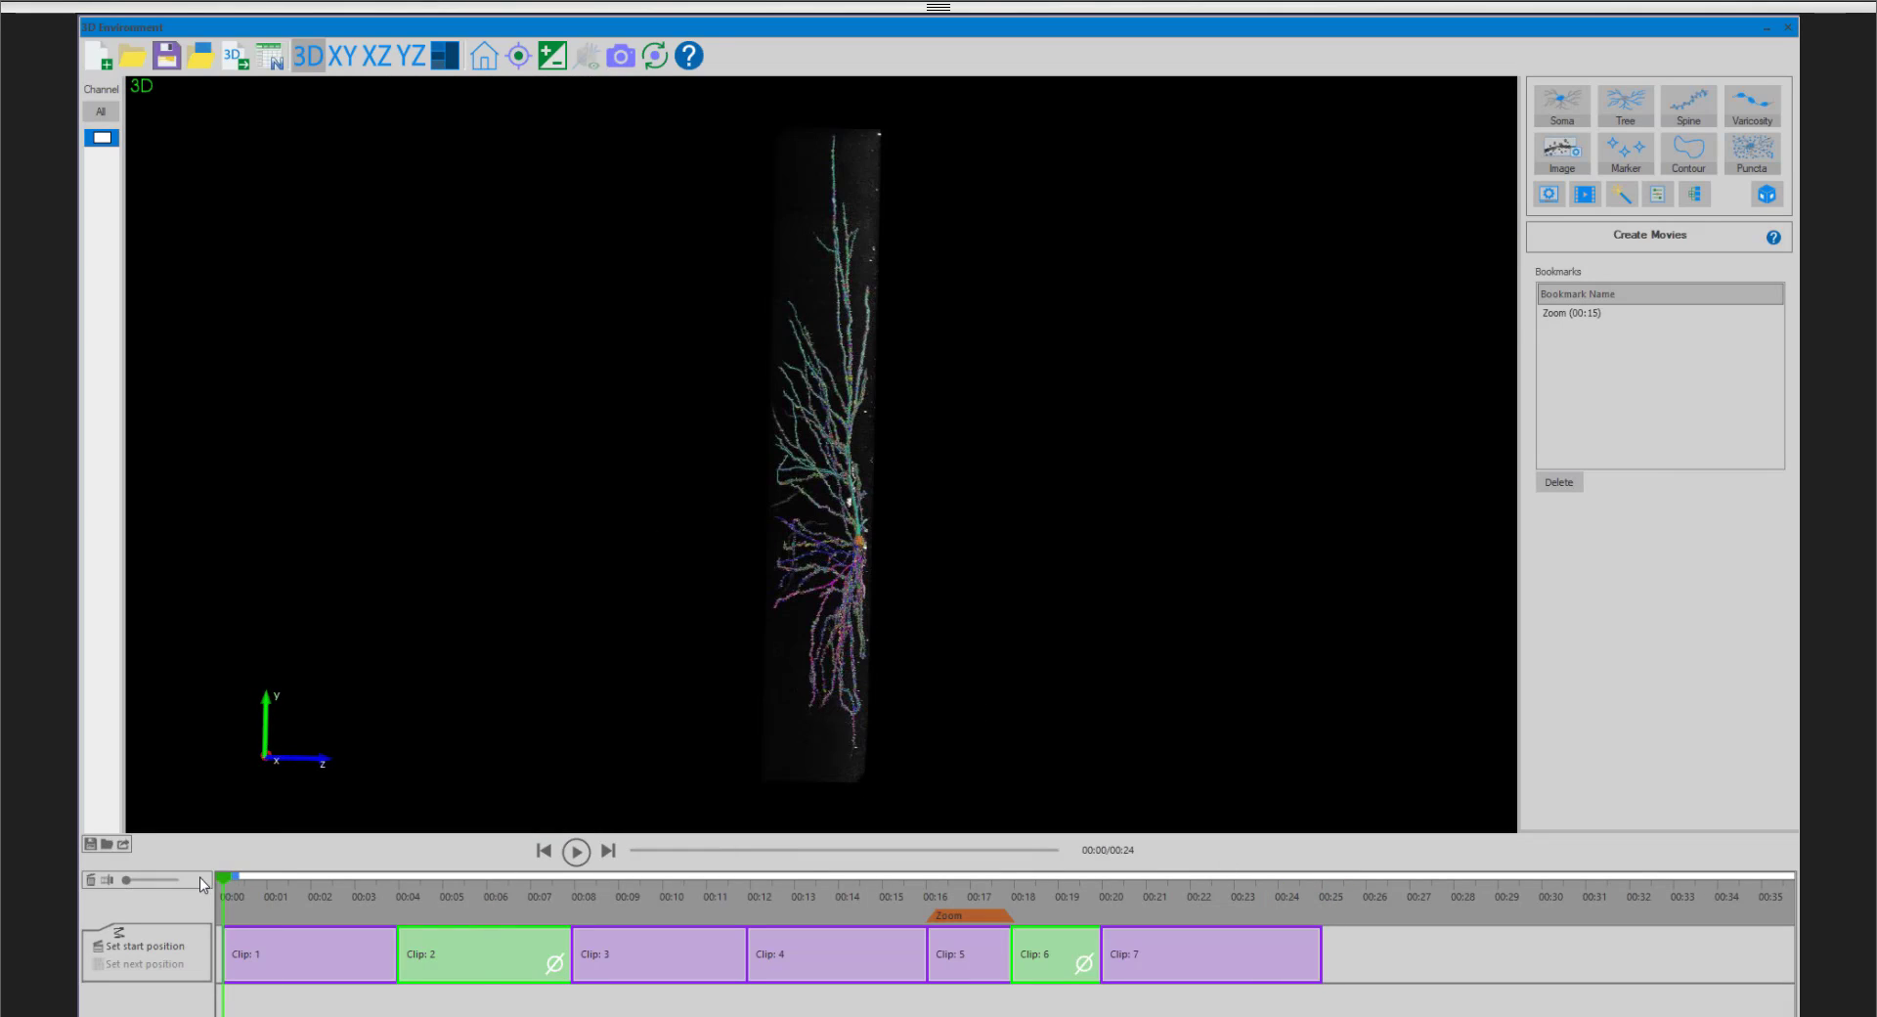
- Look at the options for saving the movie sequence as an XML file and leave without saving
click(92, 842)
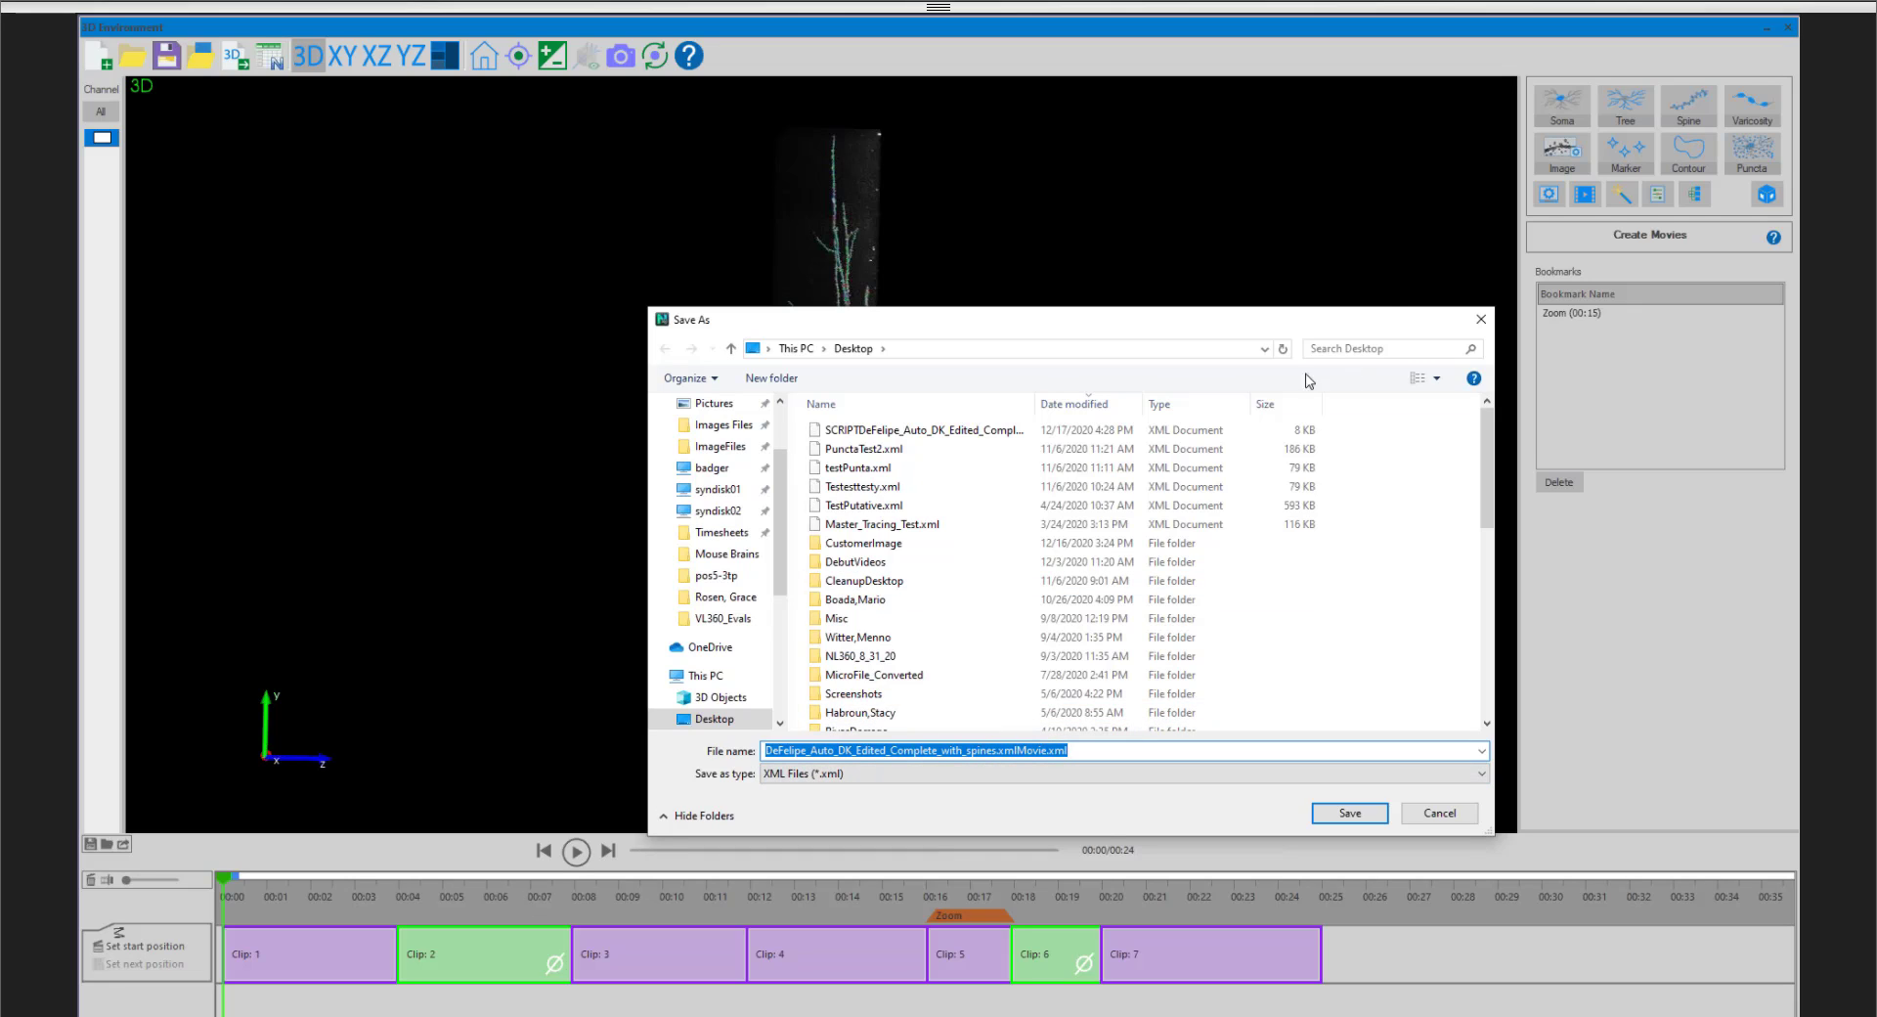
click(1481, 318)
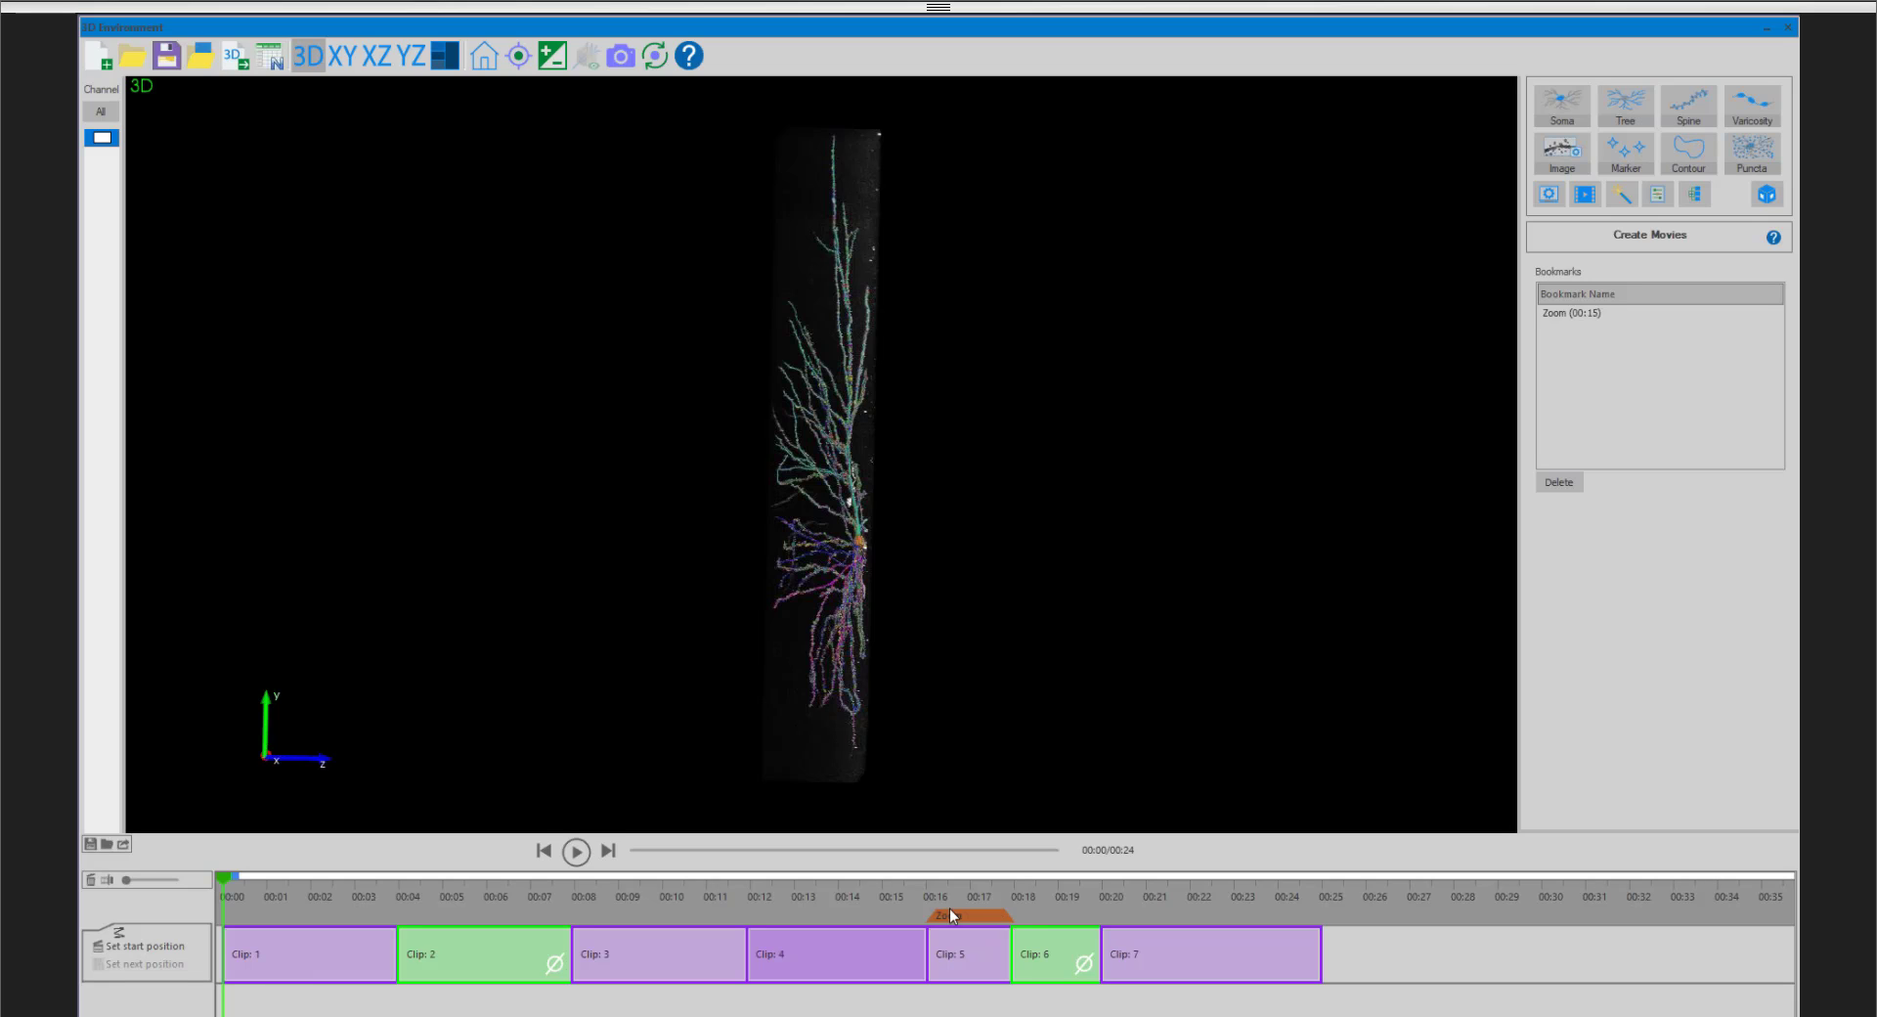
mouse_move(236, 876)
mouse_down()
mouse_move(308, 868)
mouse_move(202, 876)
mouse_up()
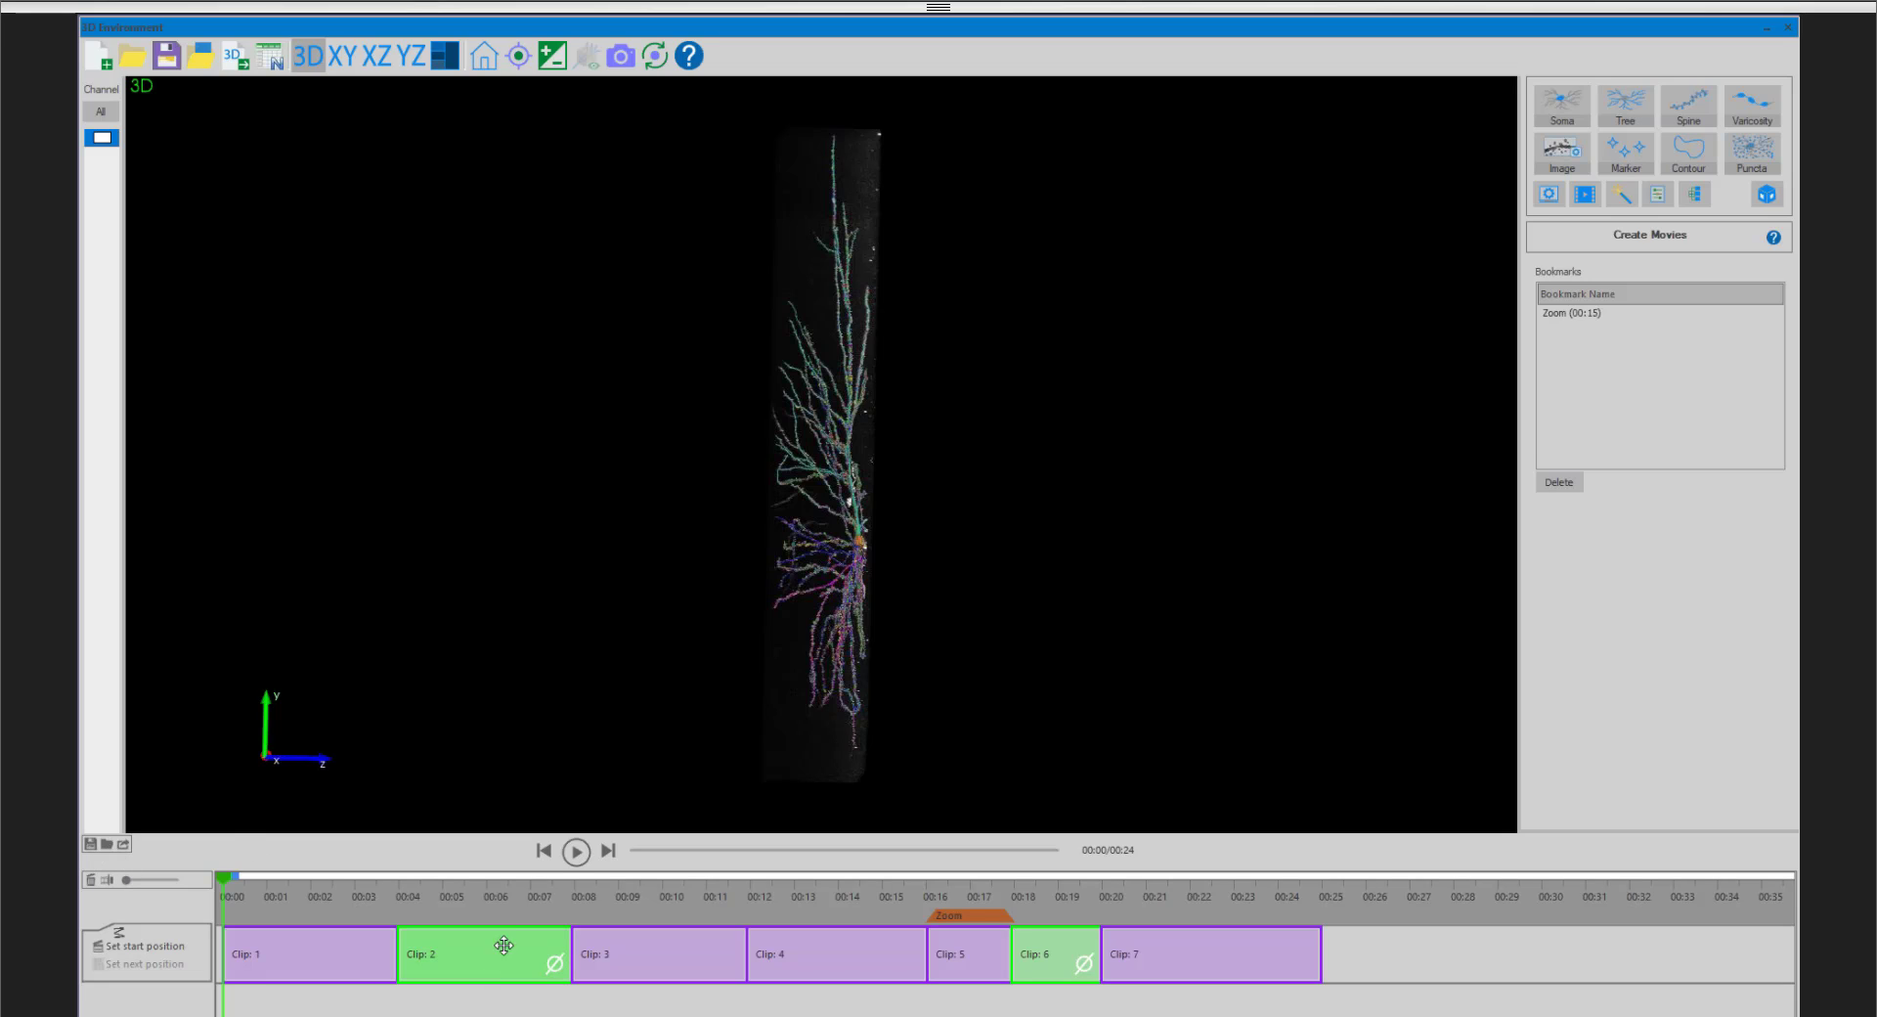
- Review the file type and resolution options for exporting the movie, and leave without exporting
click(123, 845)
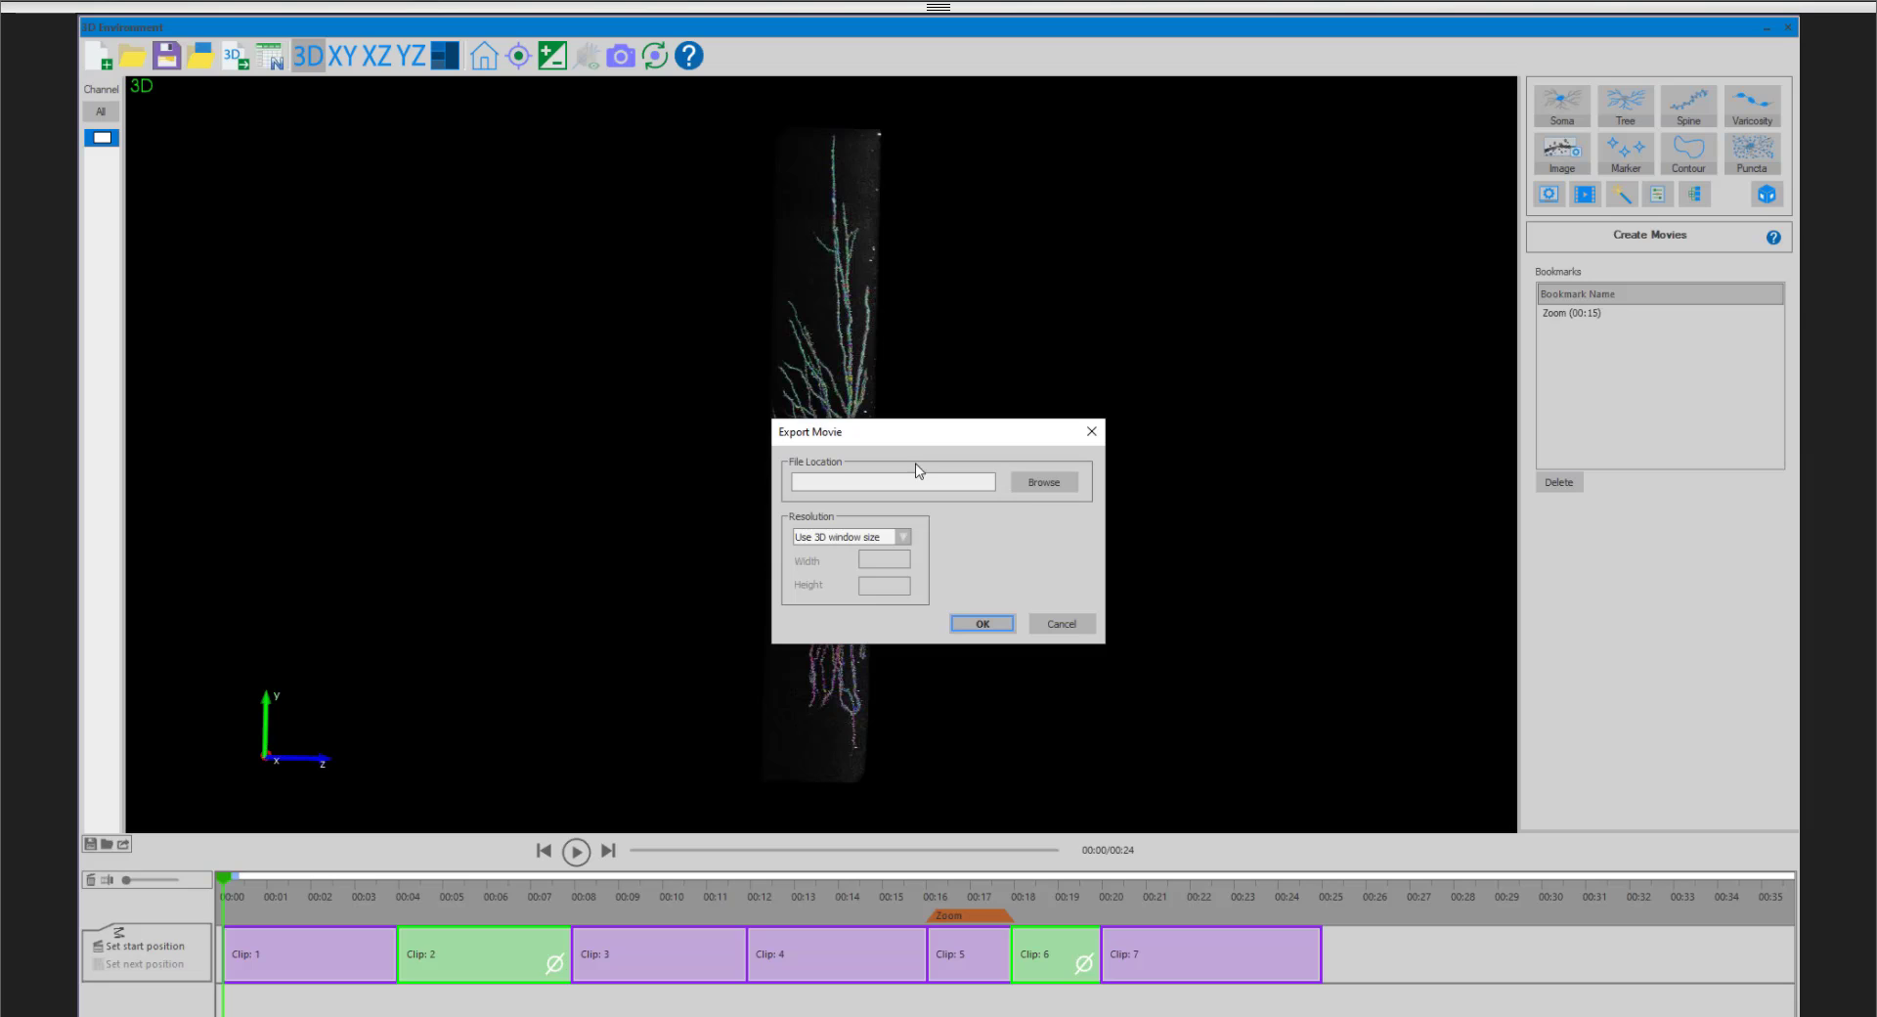
click(1043, 479)
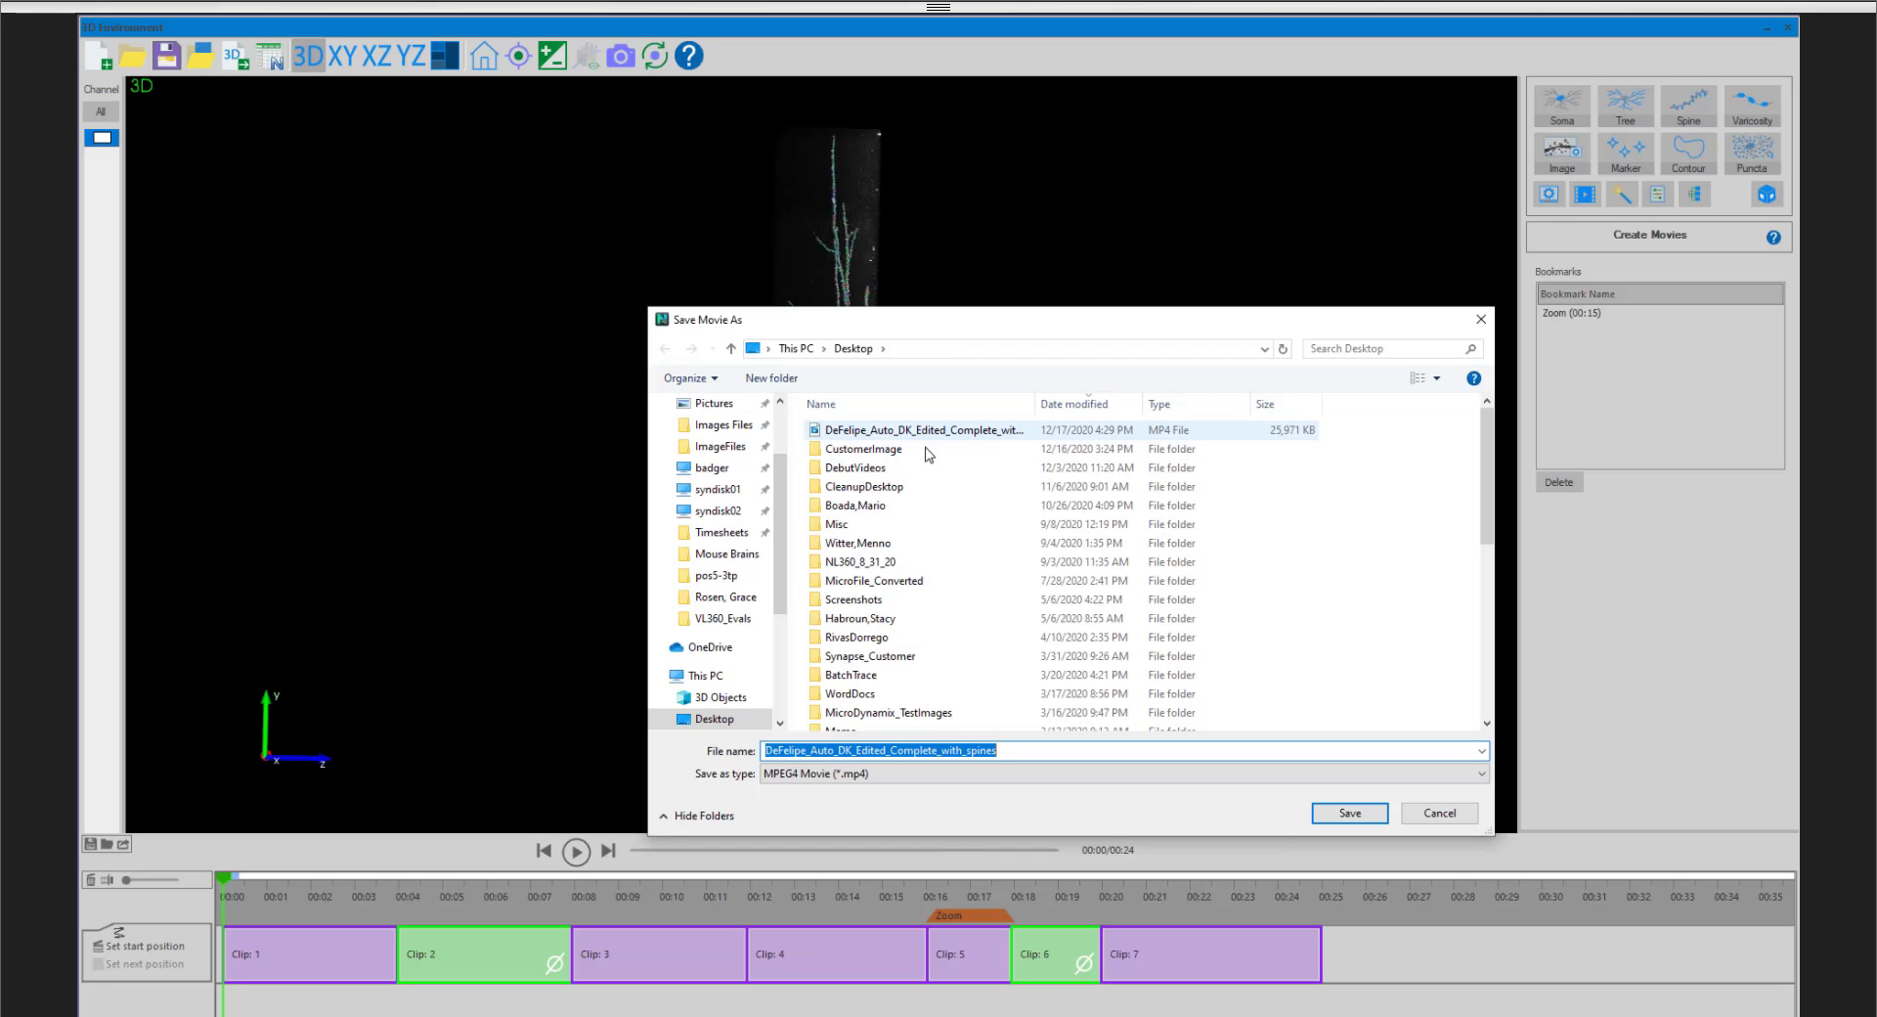
click(1388, 773)
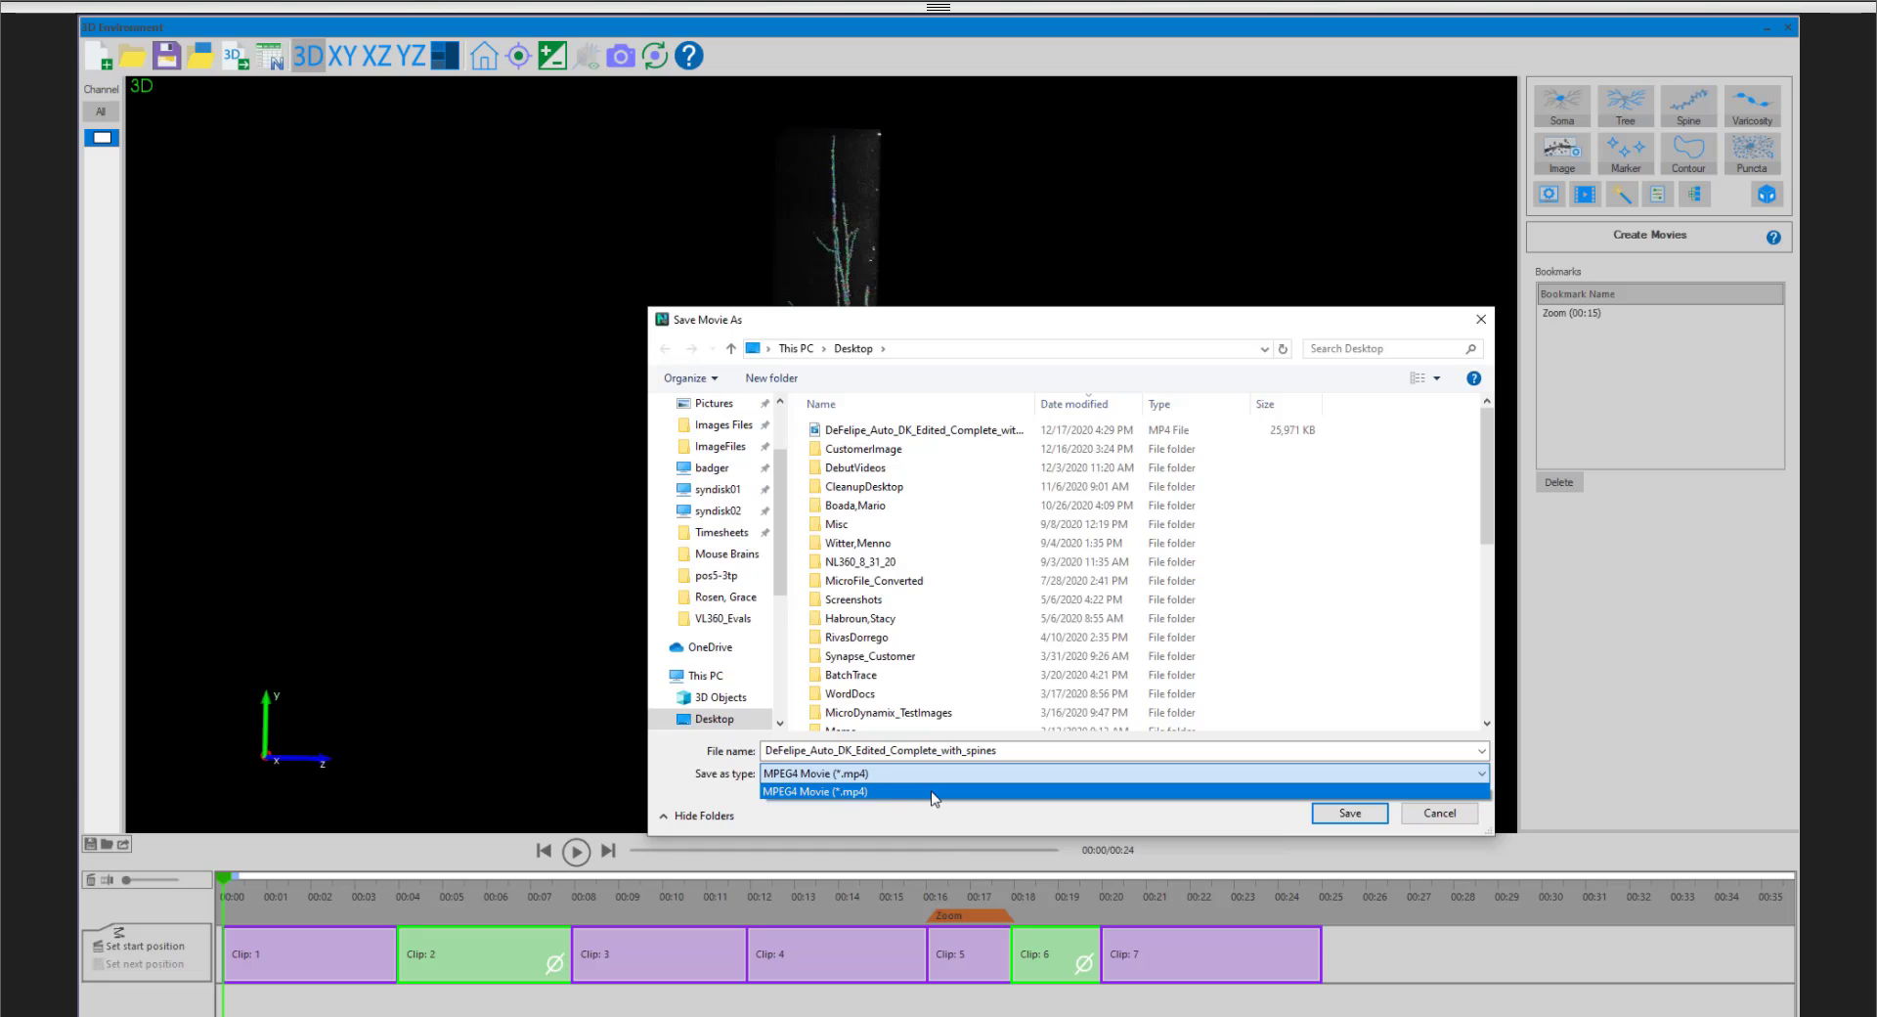
click(1427, 818)
click(1428, 816)
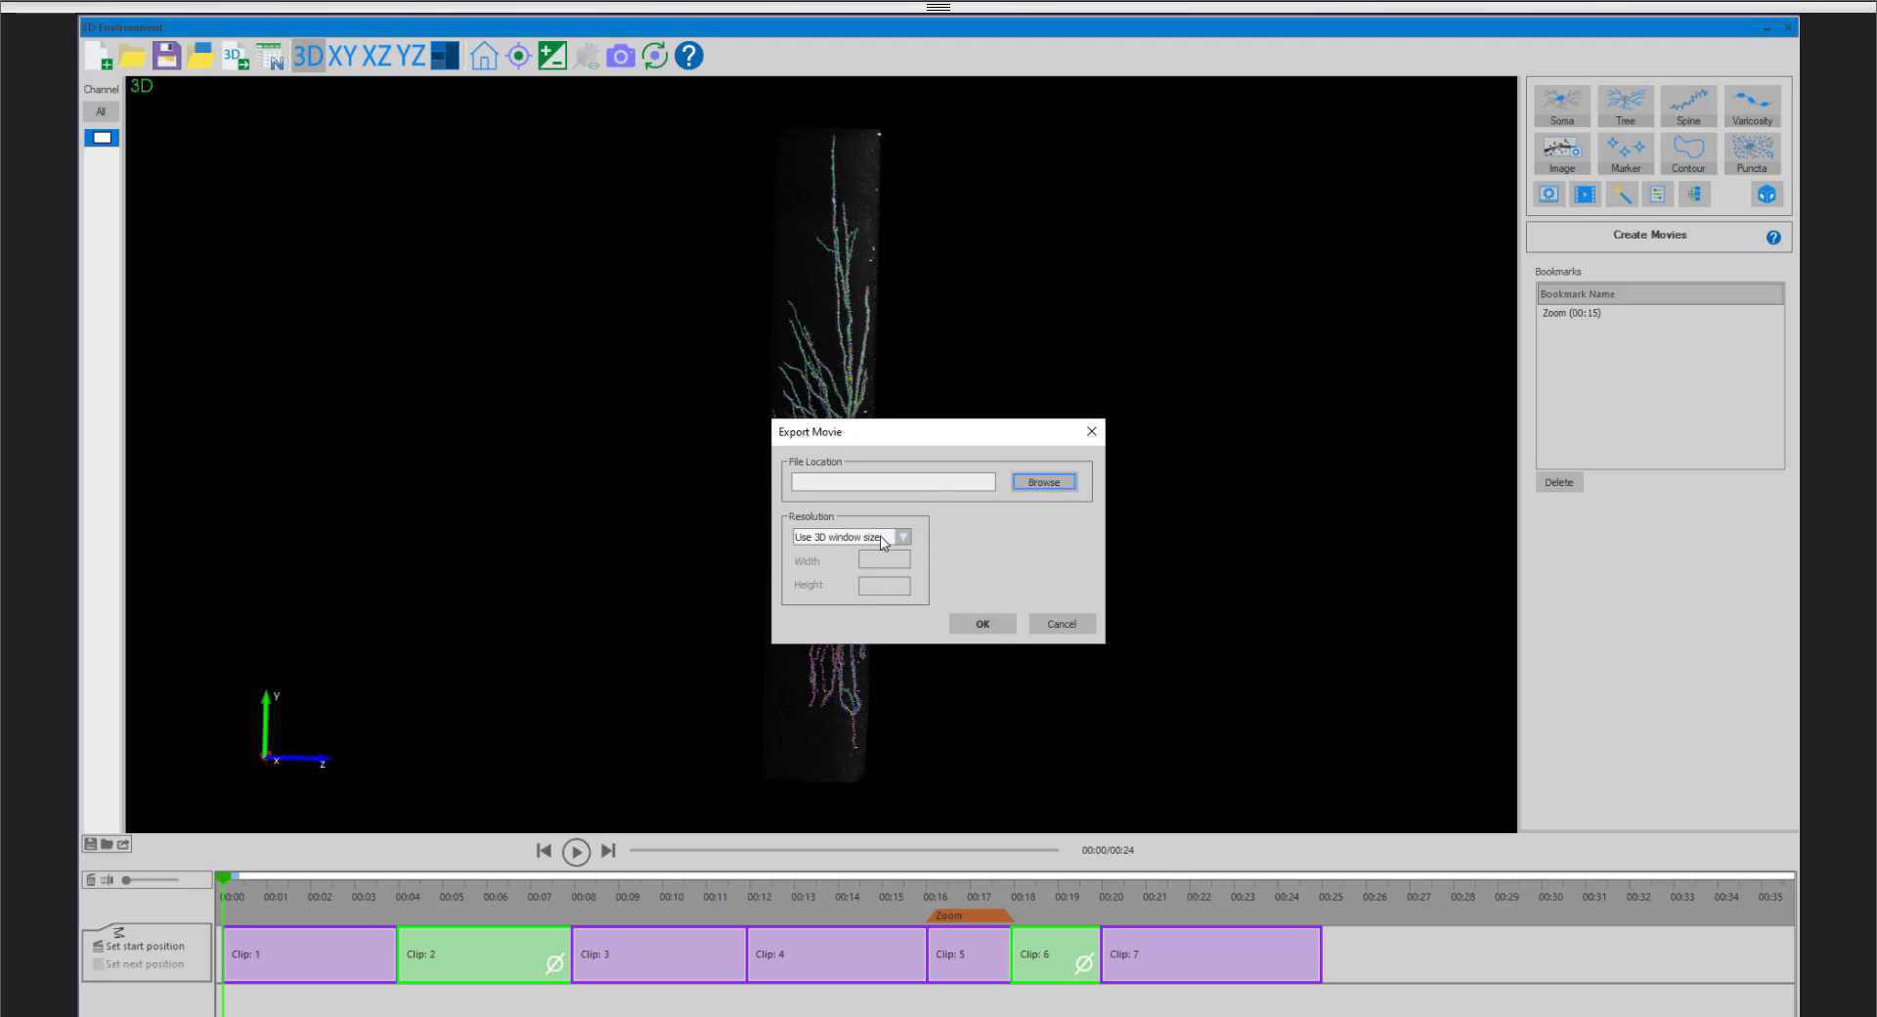
click(892, 535)
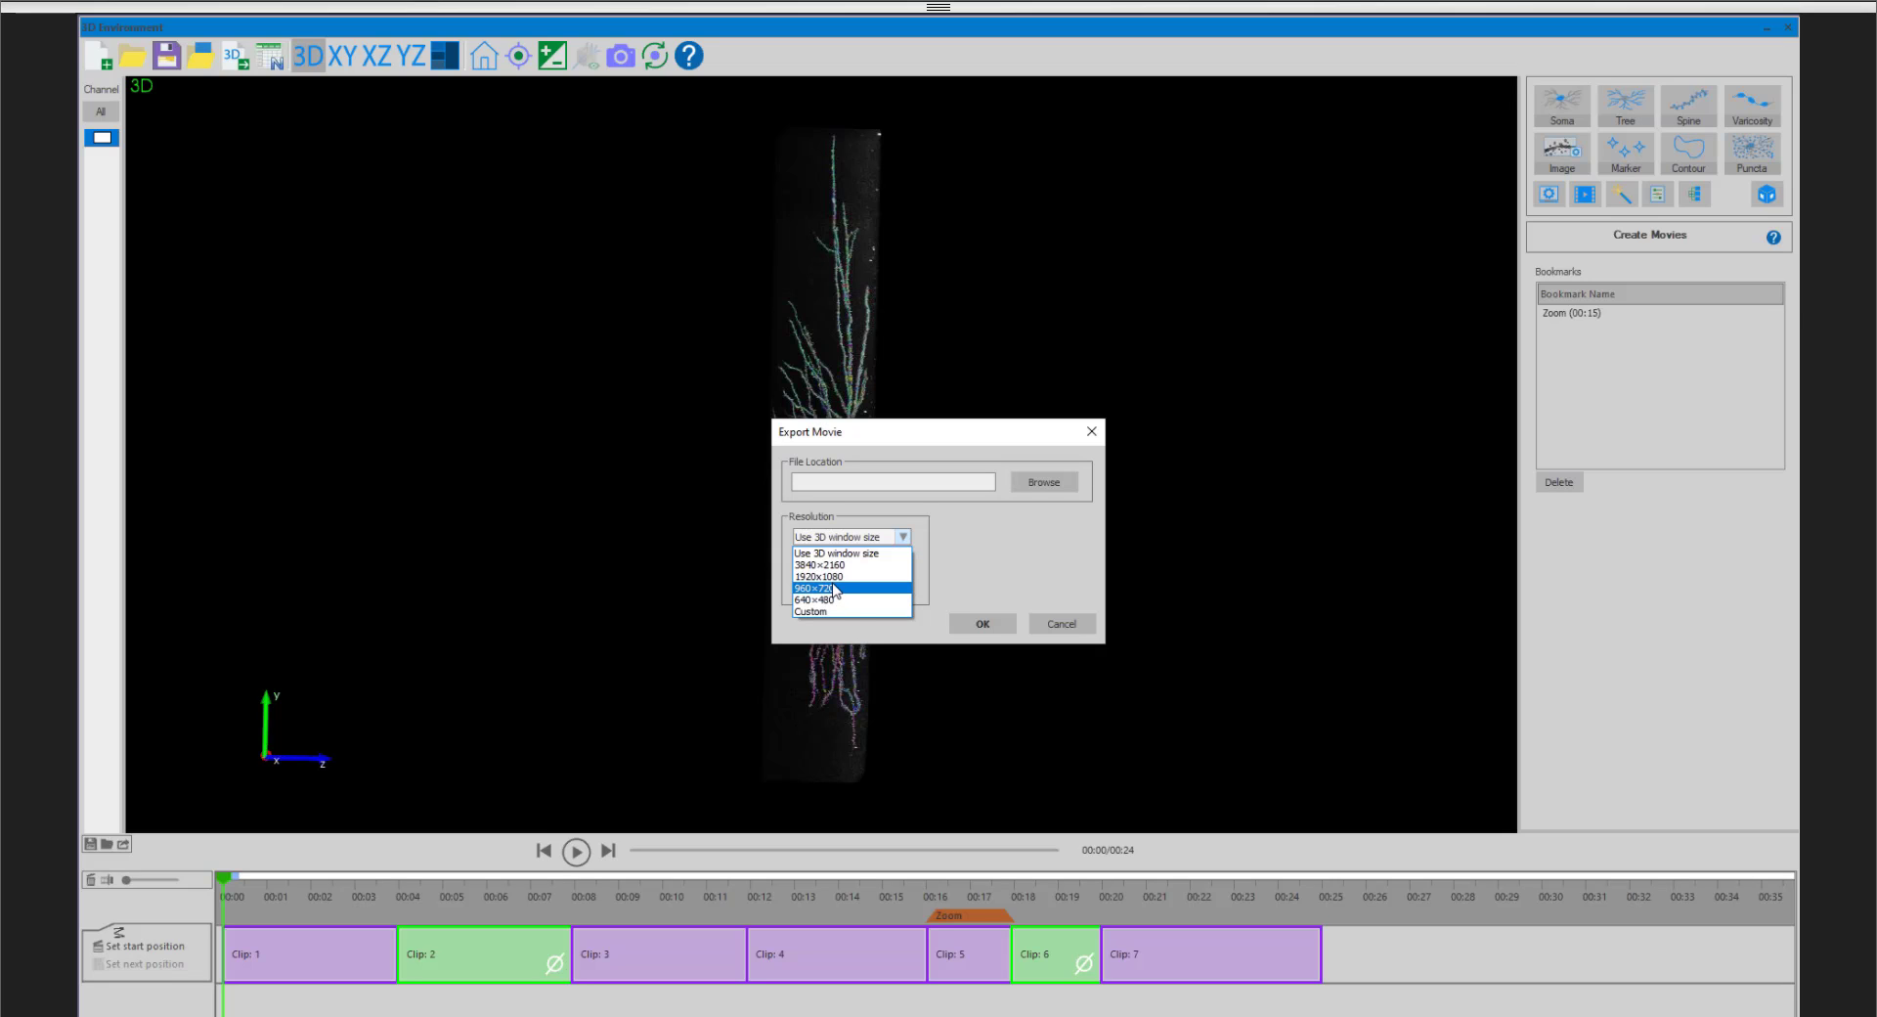
click(909, 540)
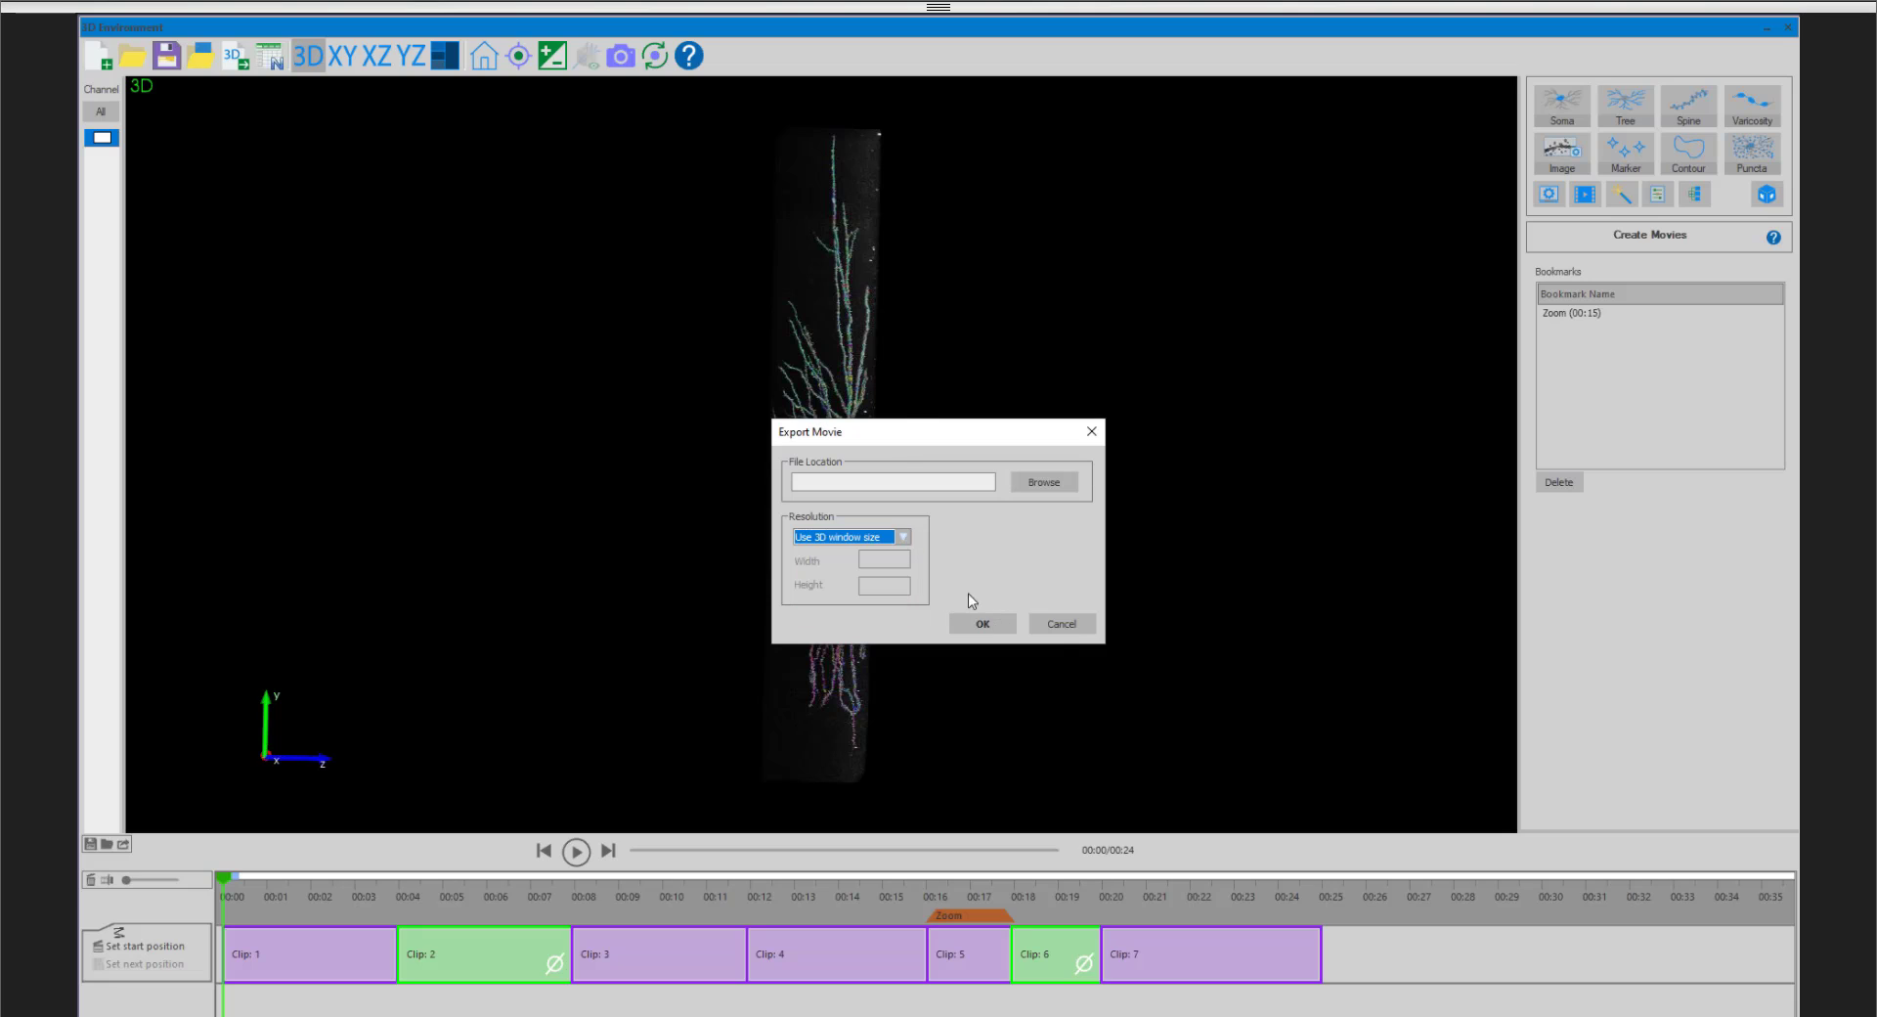
click(1057, 626)
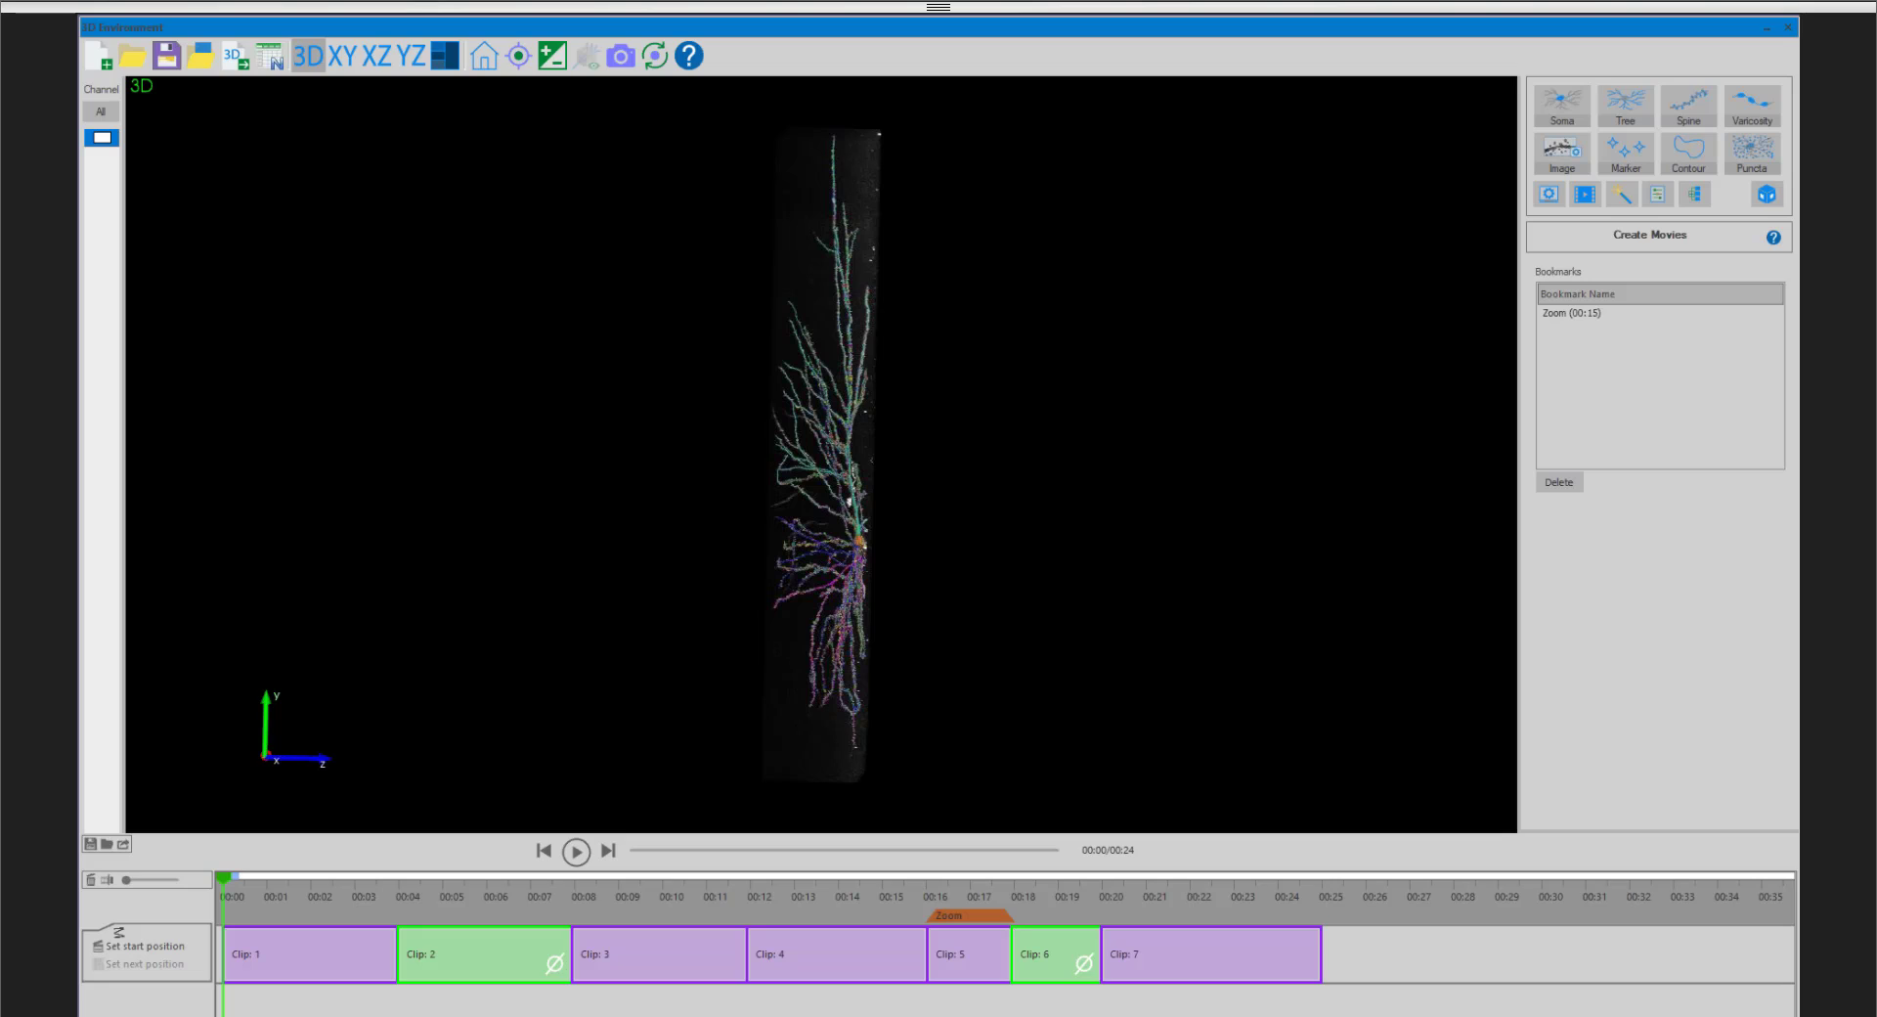
key(alt)
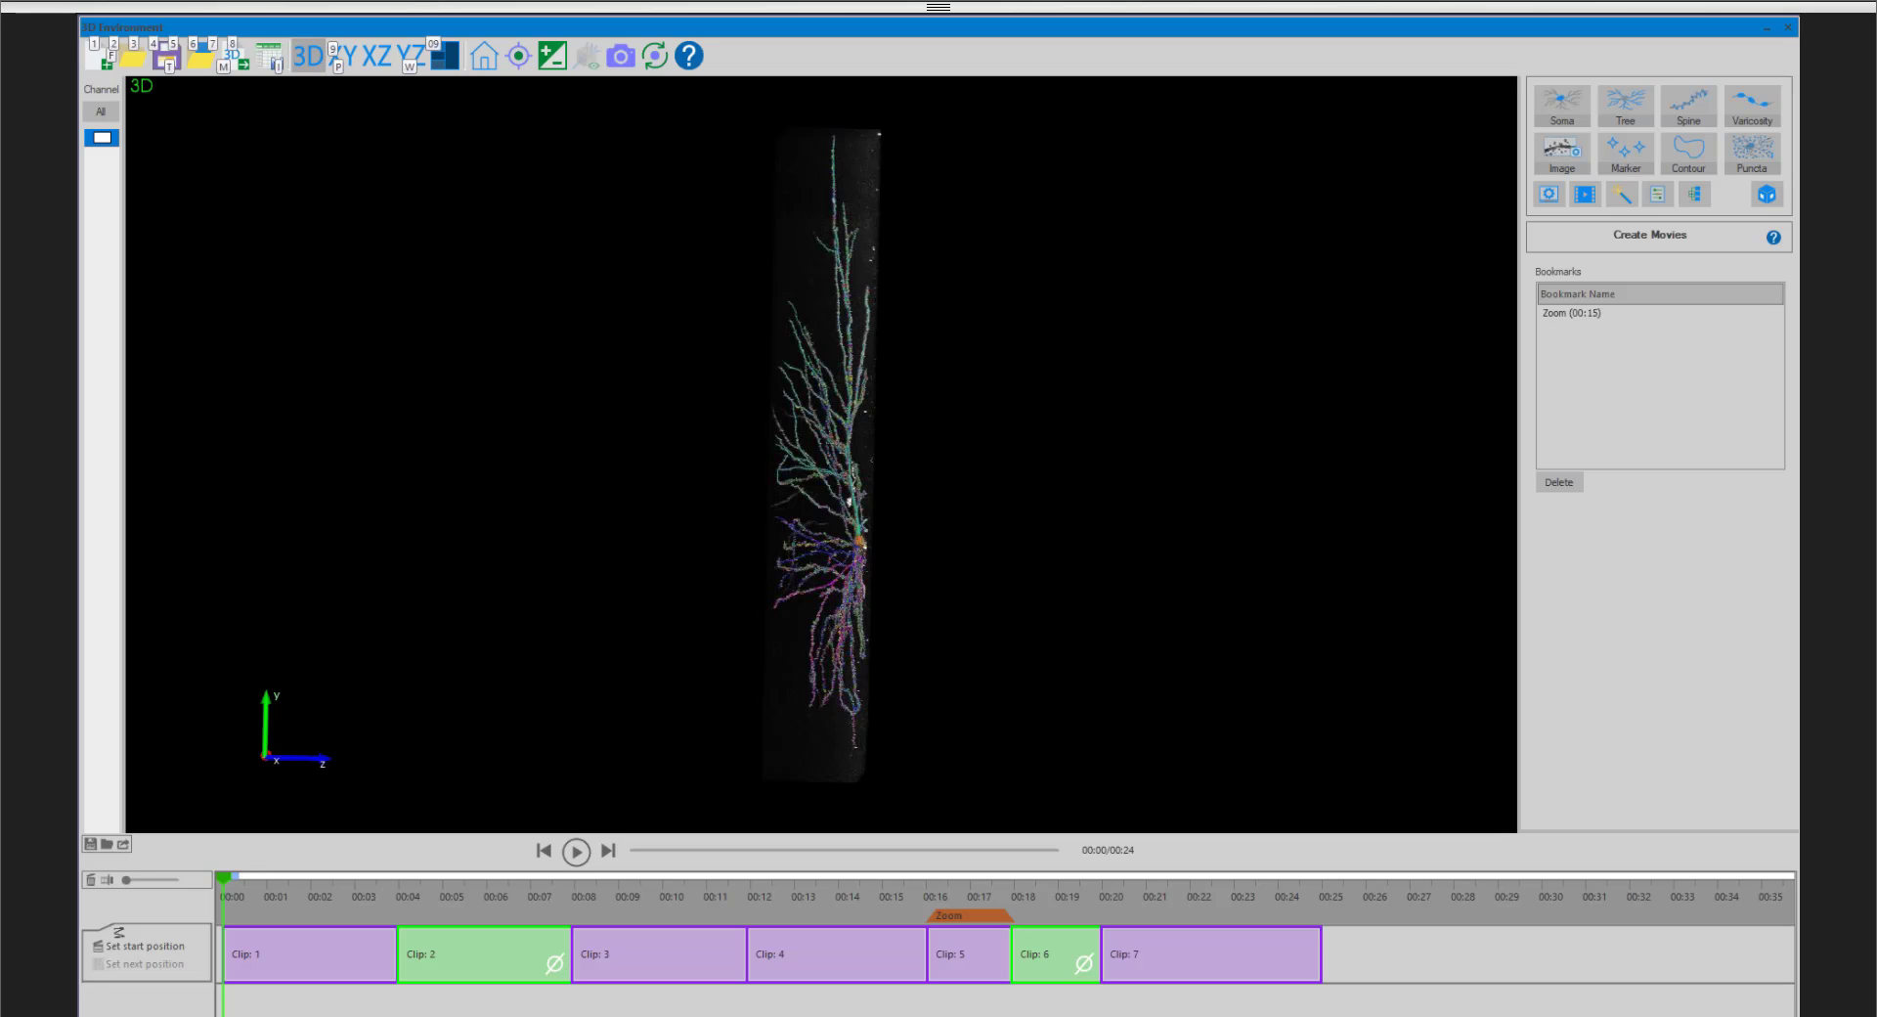
key(alt)
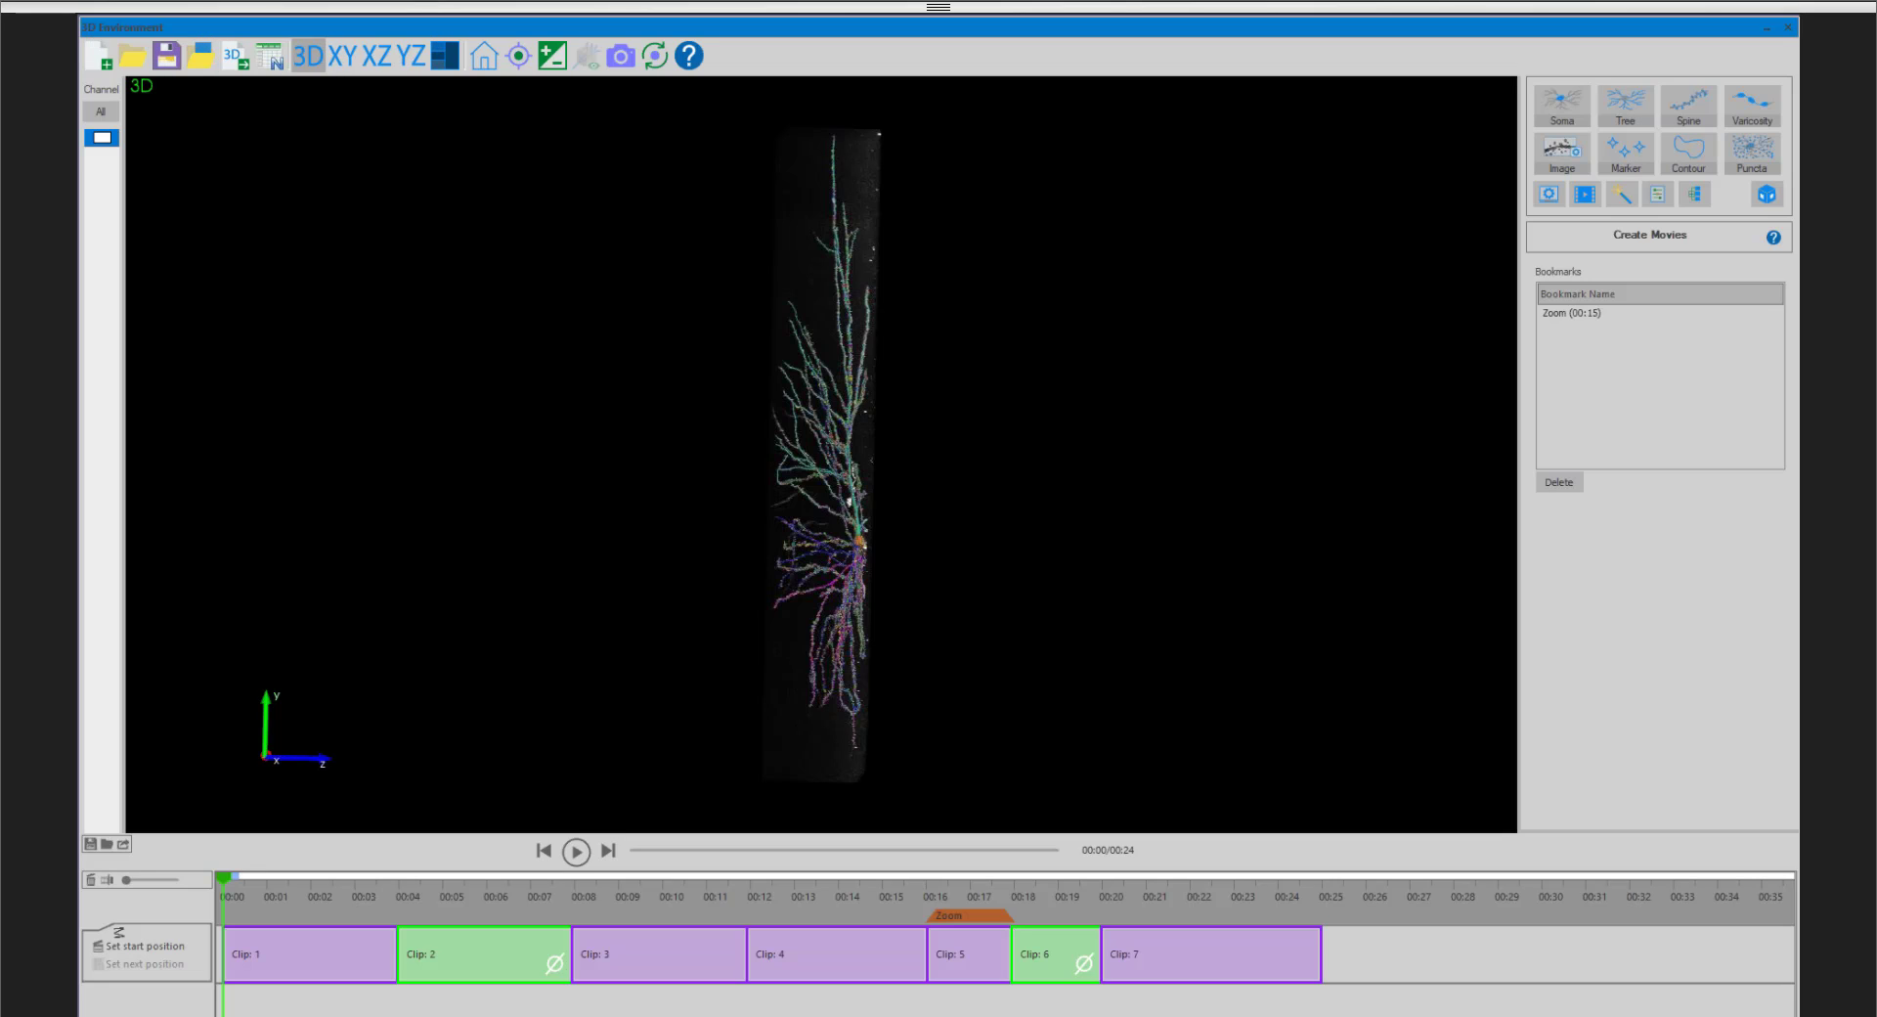
- Play the complete movie, and examine the traced neuron's soma and dendrites up close and from slightly different angles
click(576, 851)
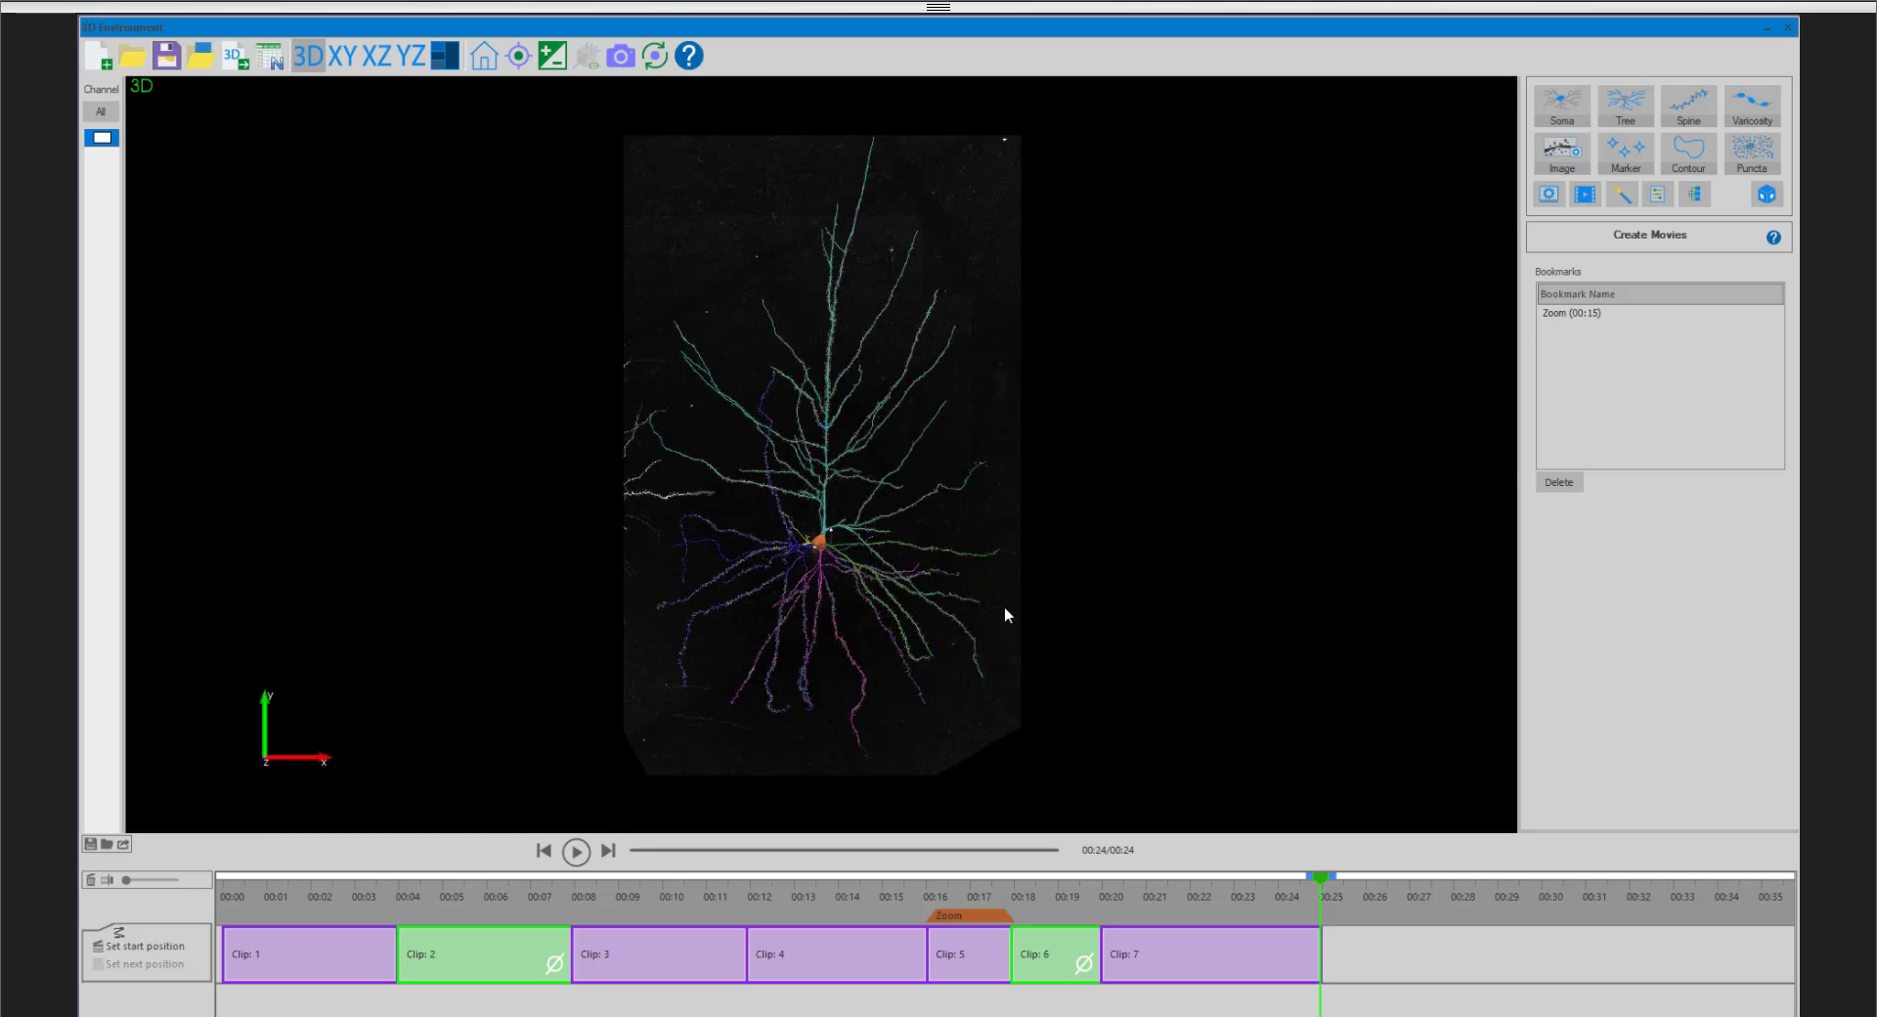
scroll(858, 599, up, 4)
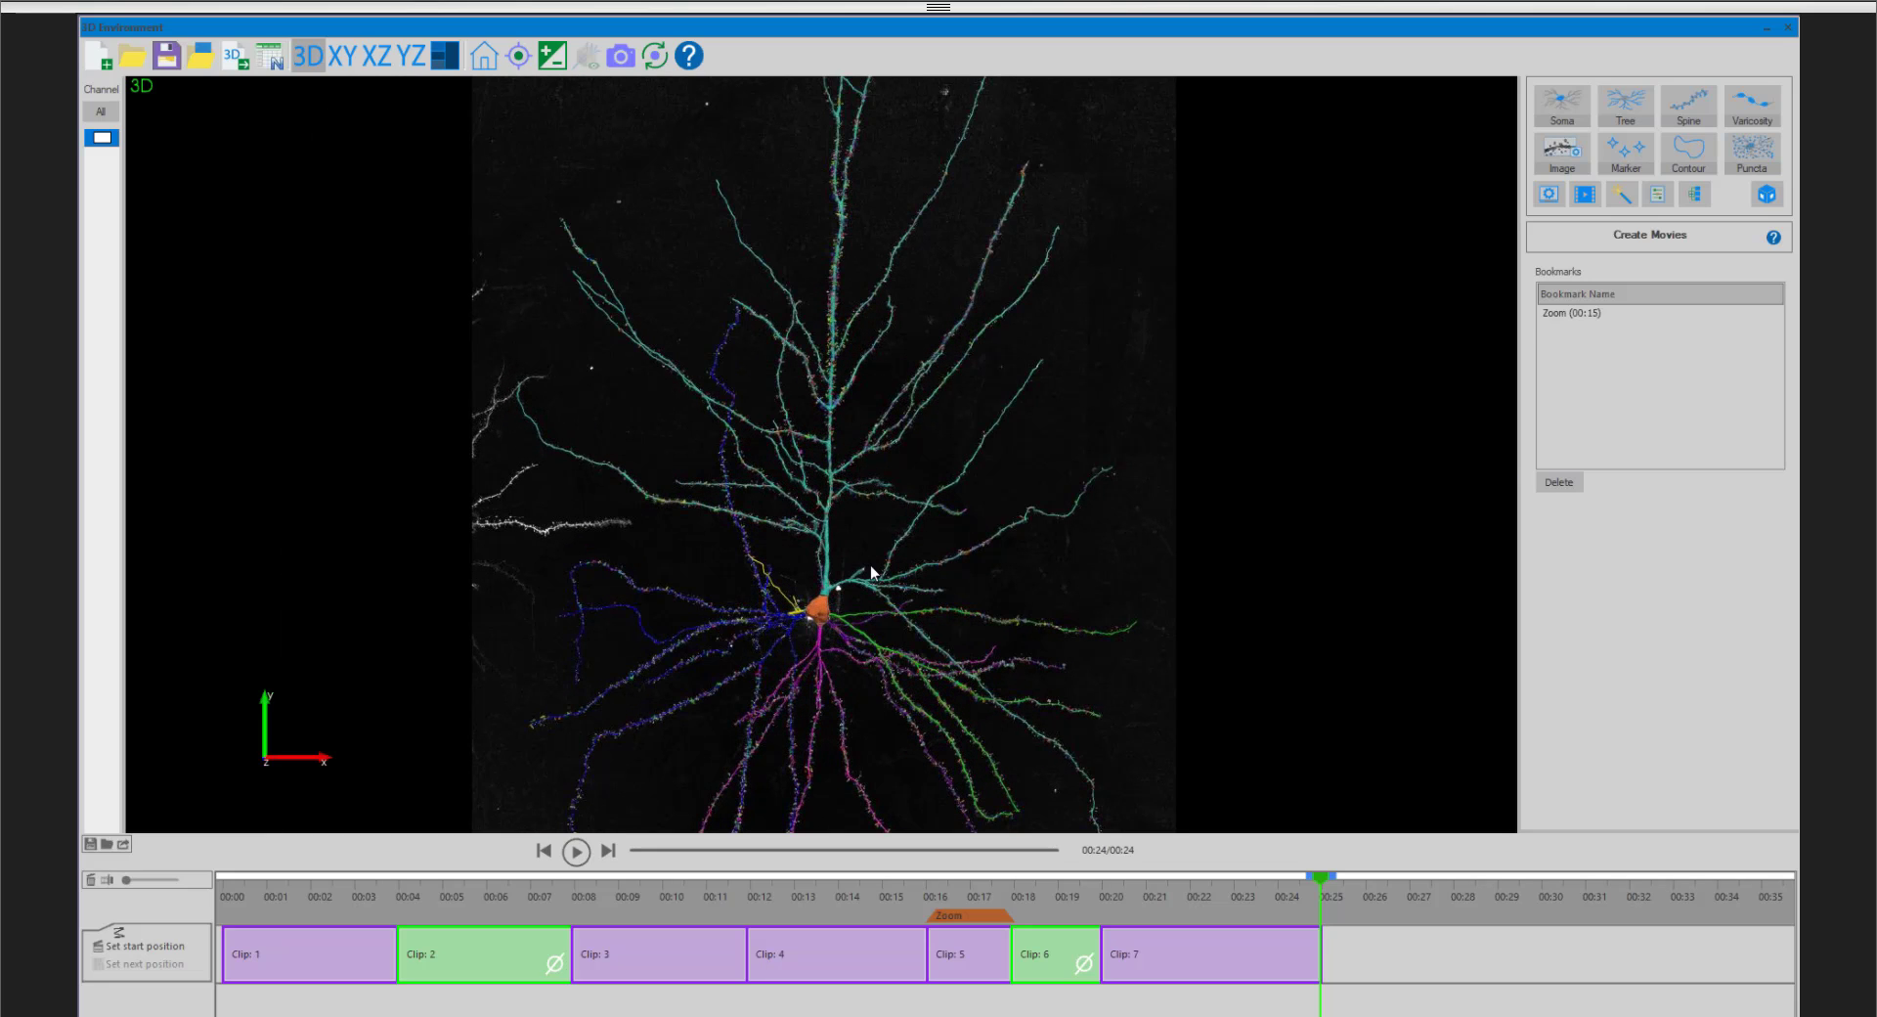
drag(873, 572, 999, 620)
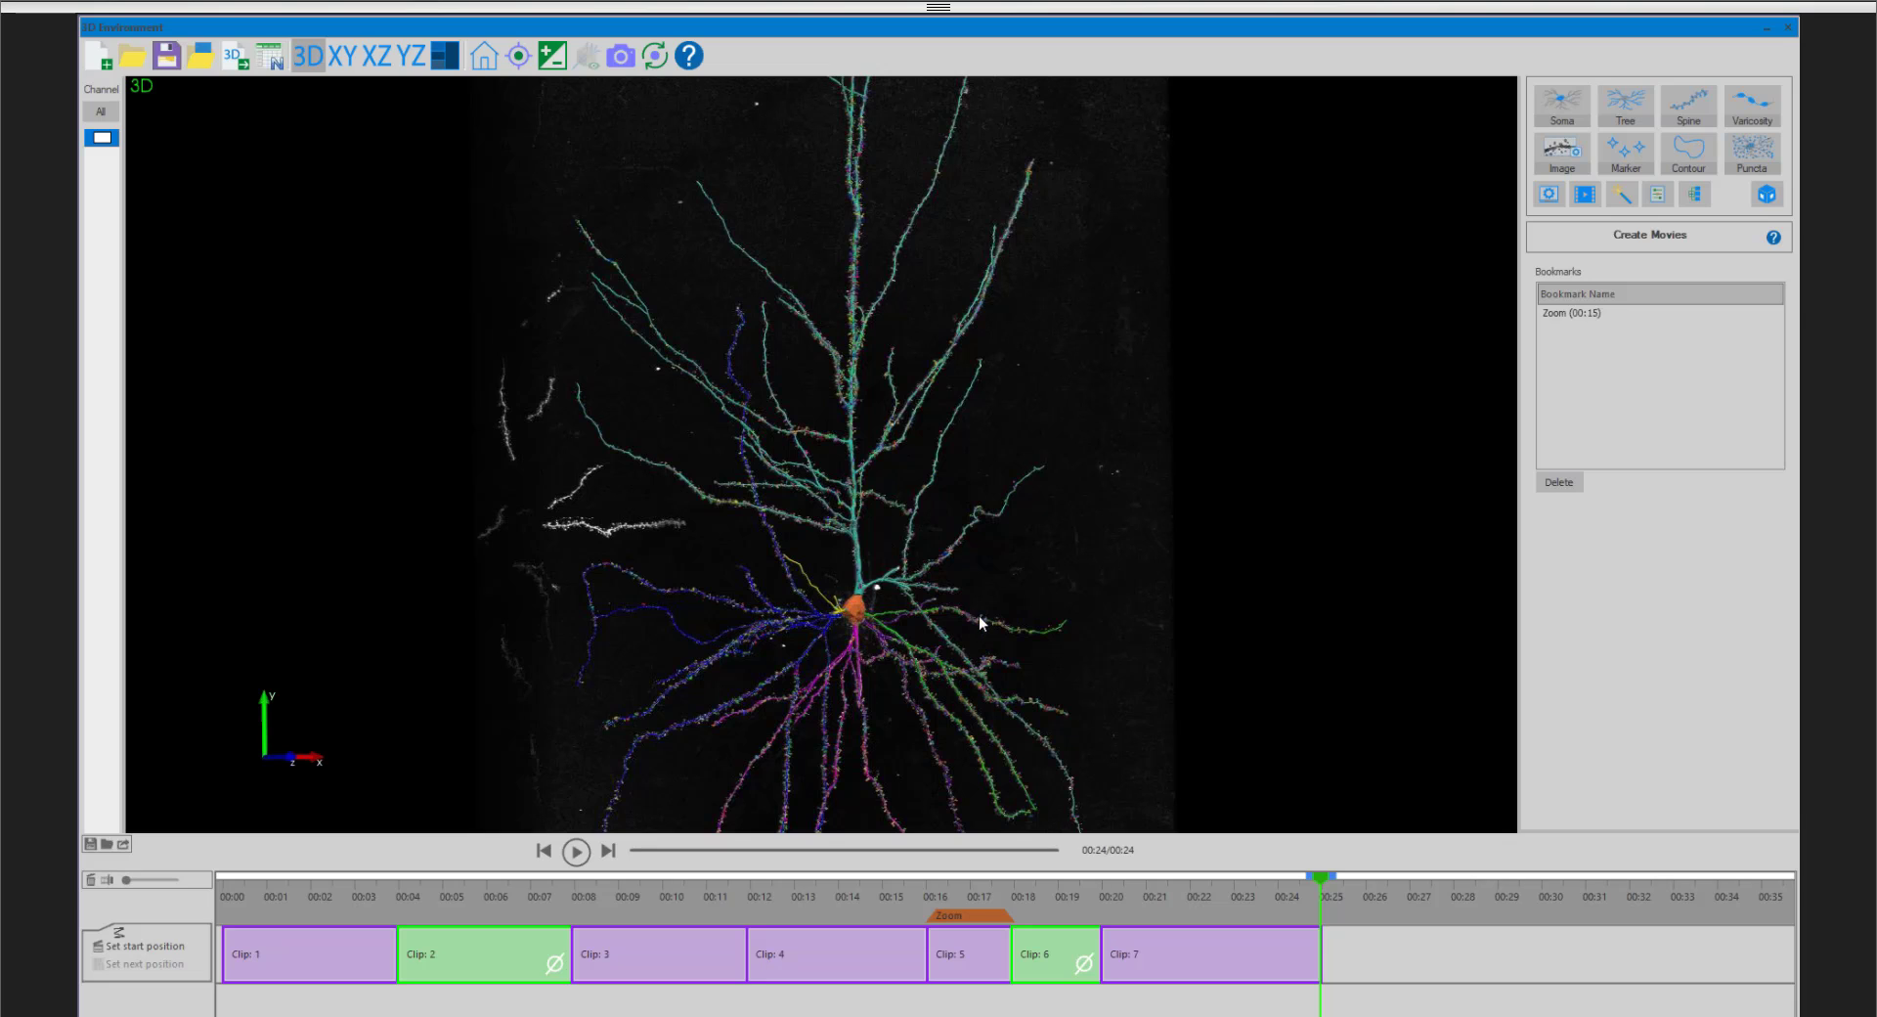
drag(978, 614, 831, 670)
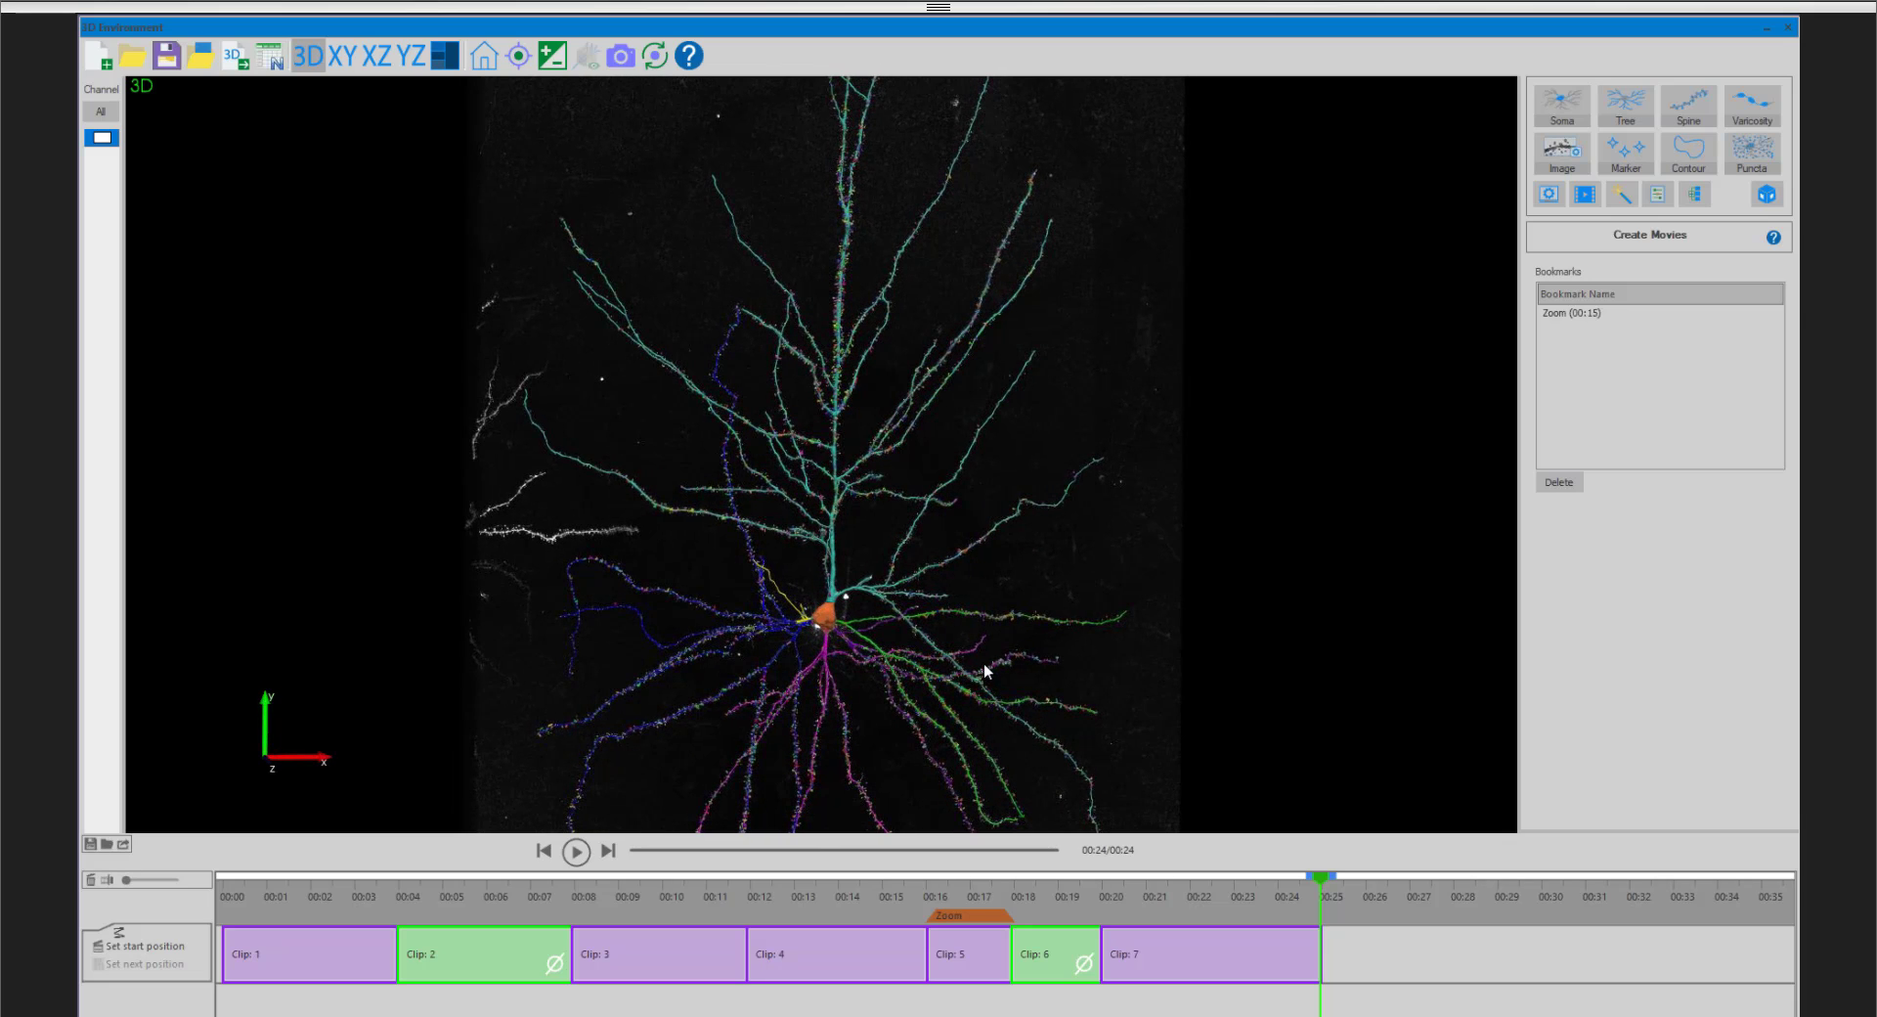
drag(984, 663, 949, 648)
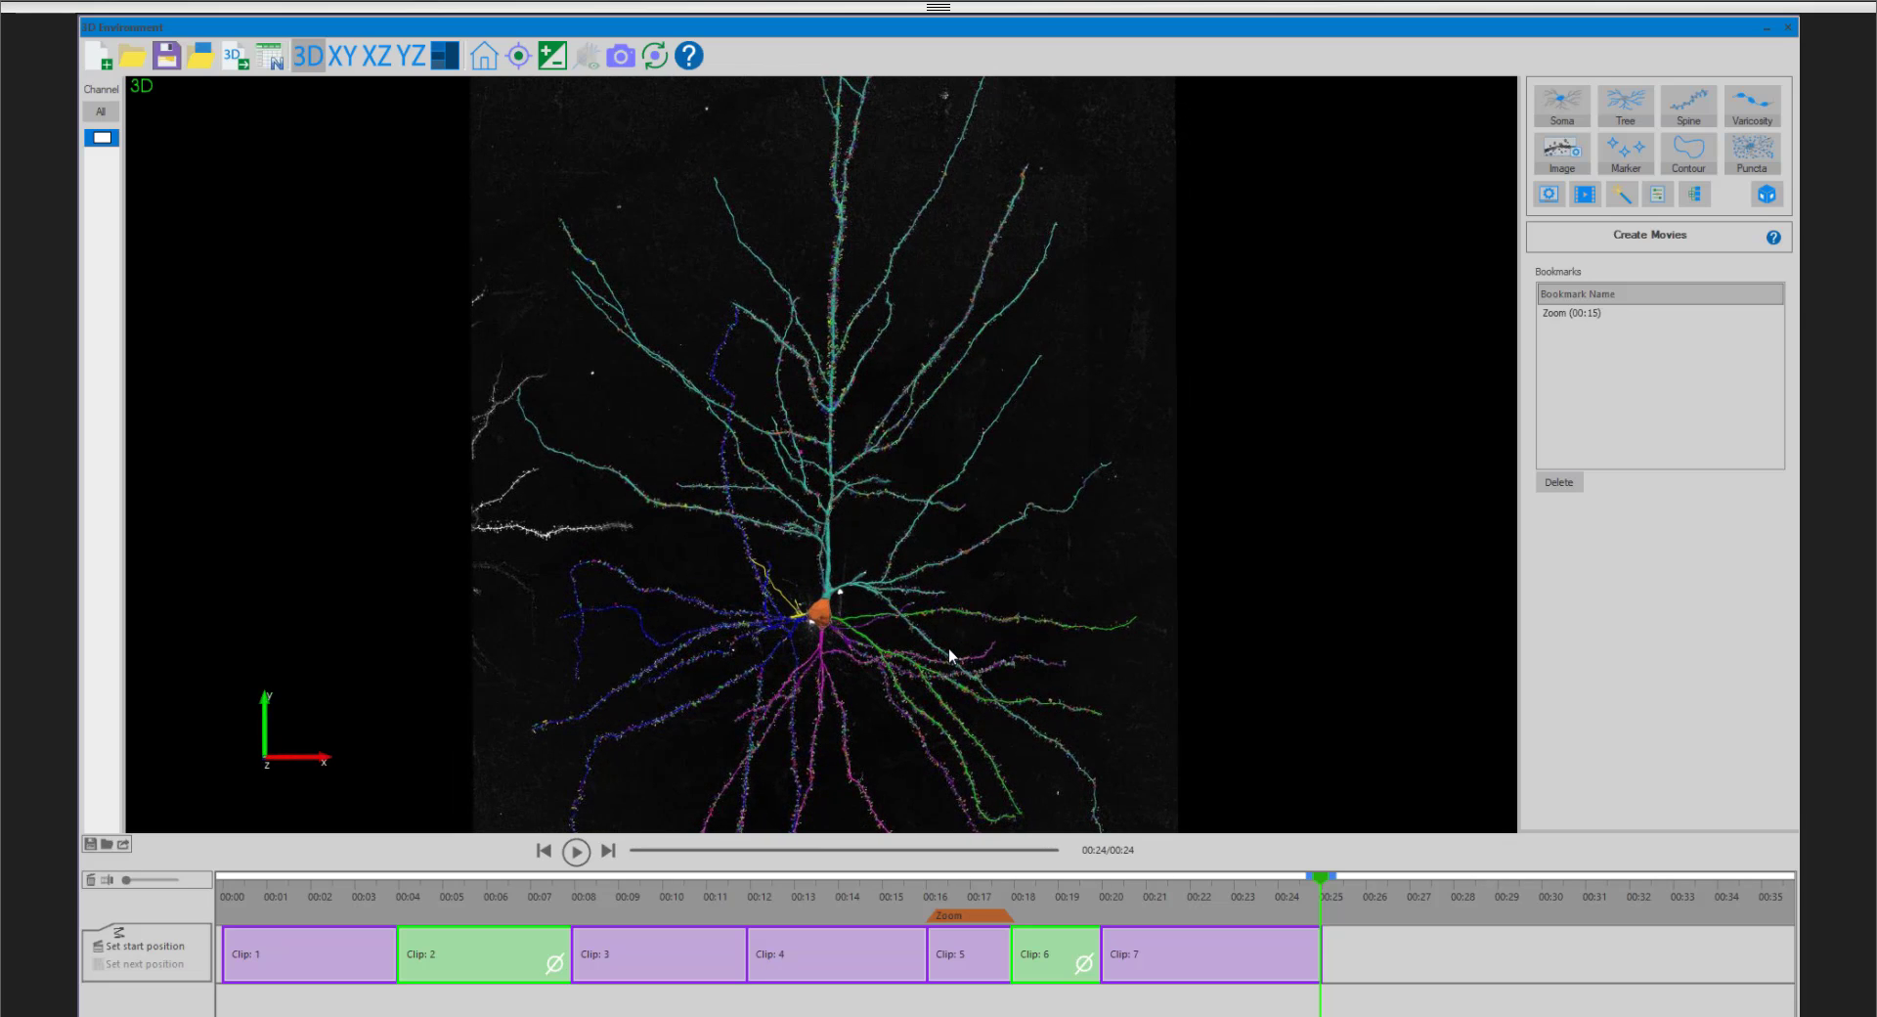
scroll(953, 645, down, 2)
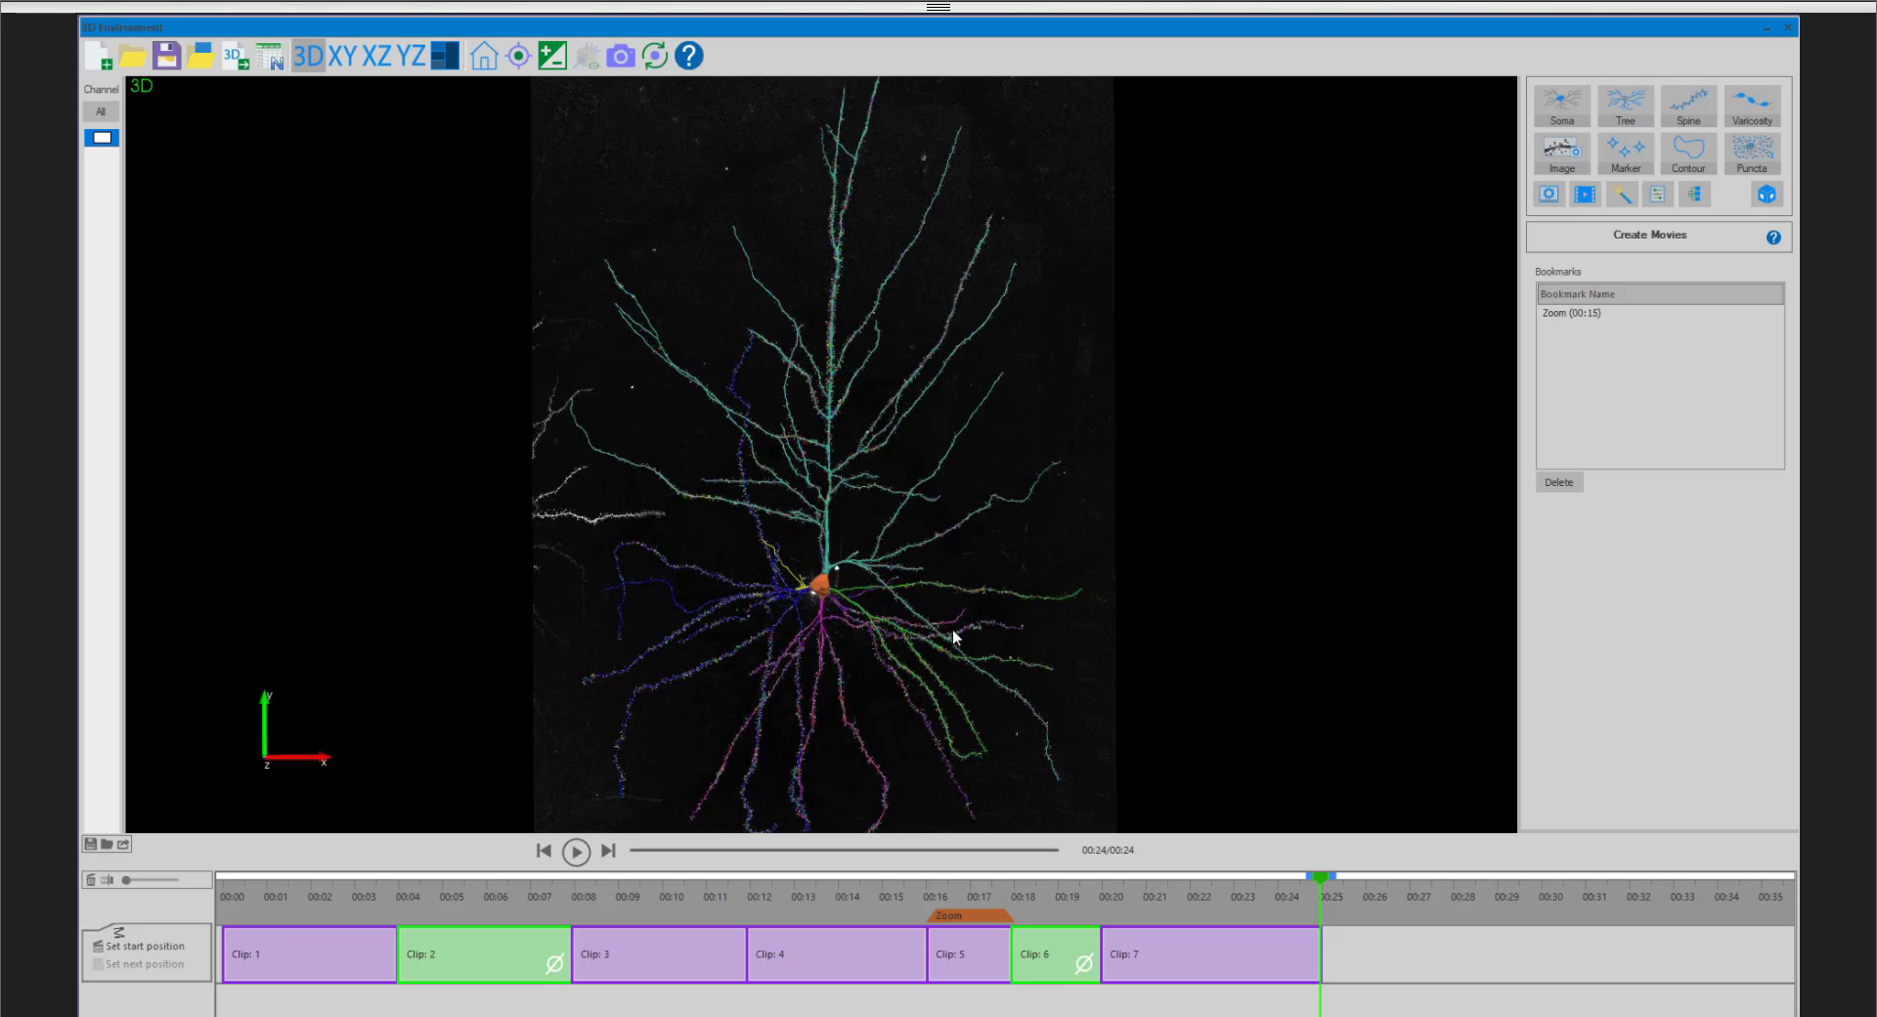
scroll(950, 634, down, 2)
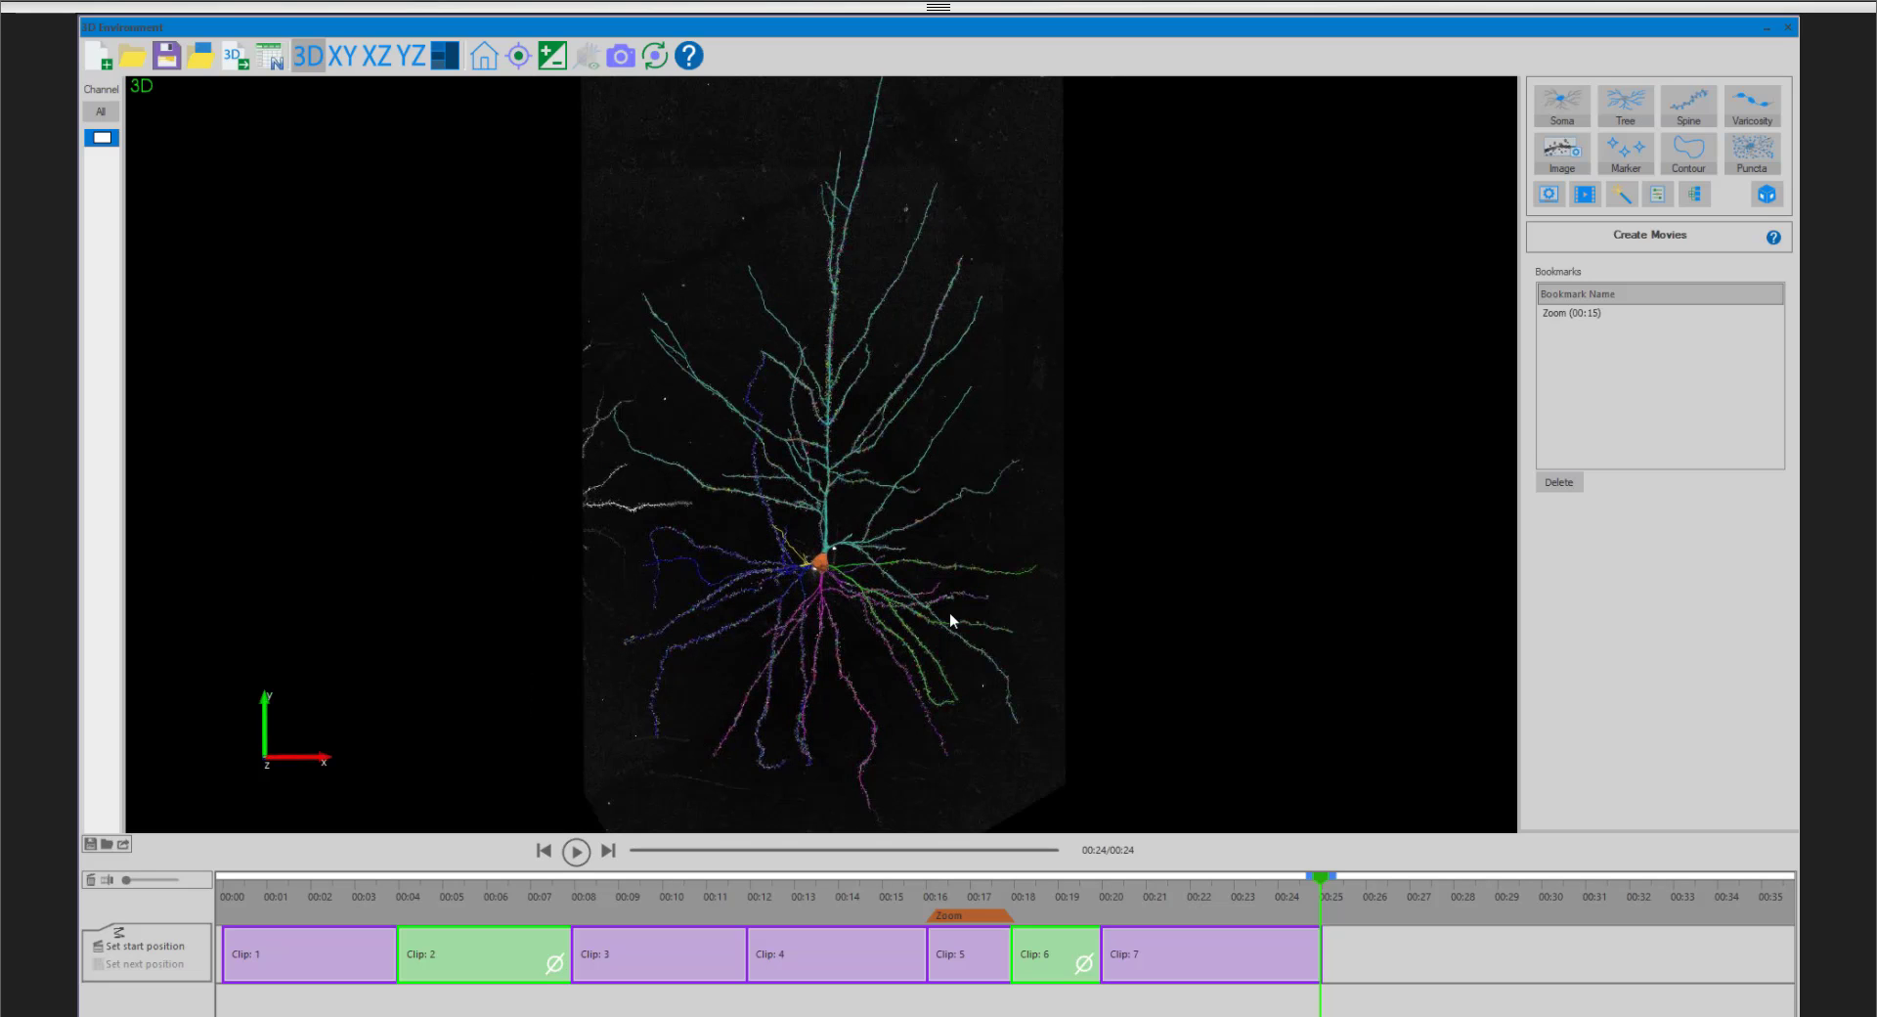
drag(930, 583, 929, 594)
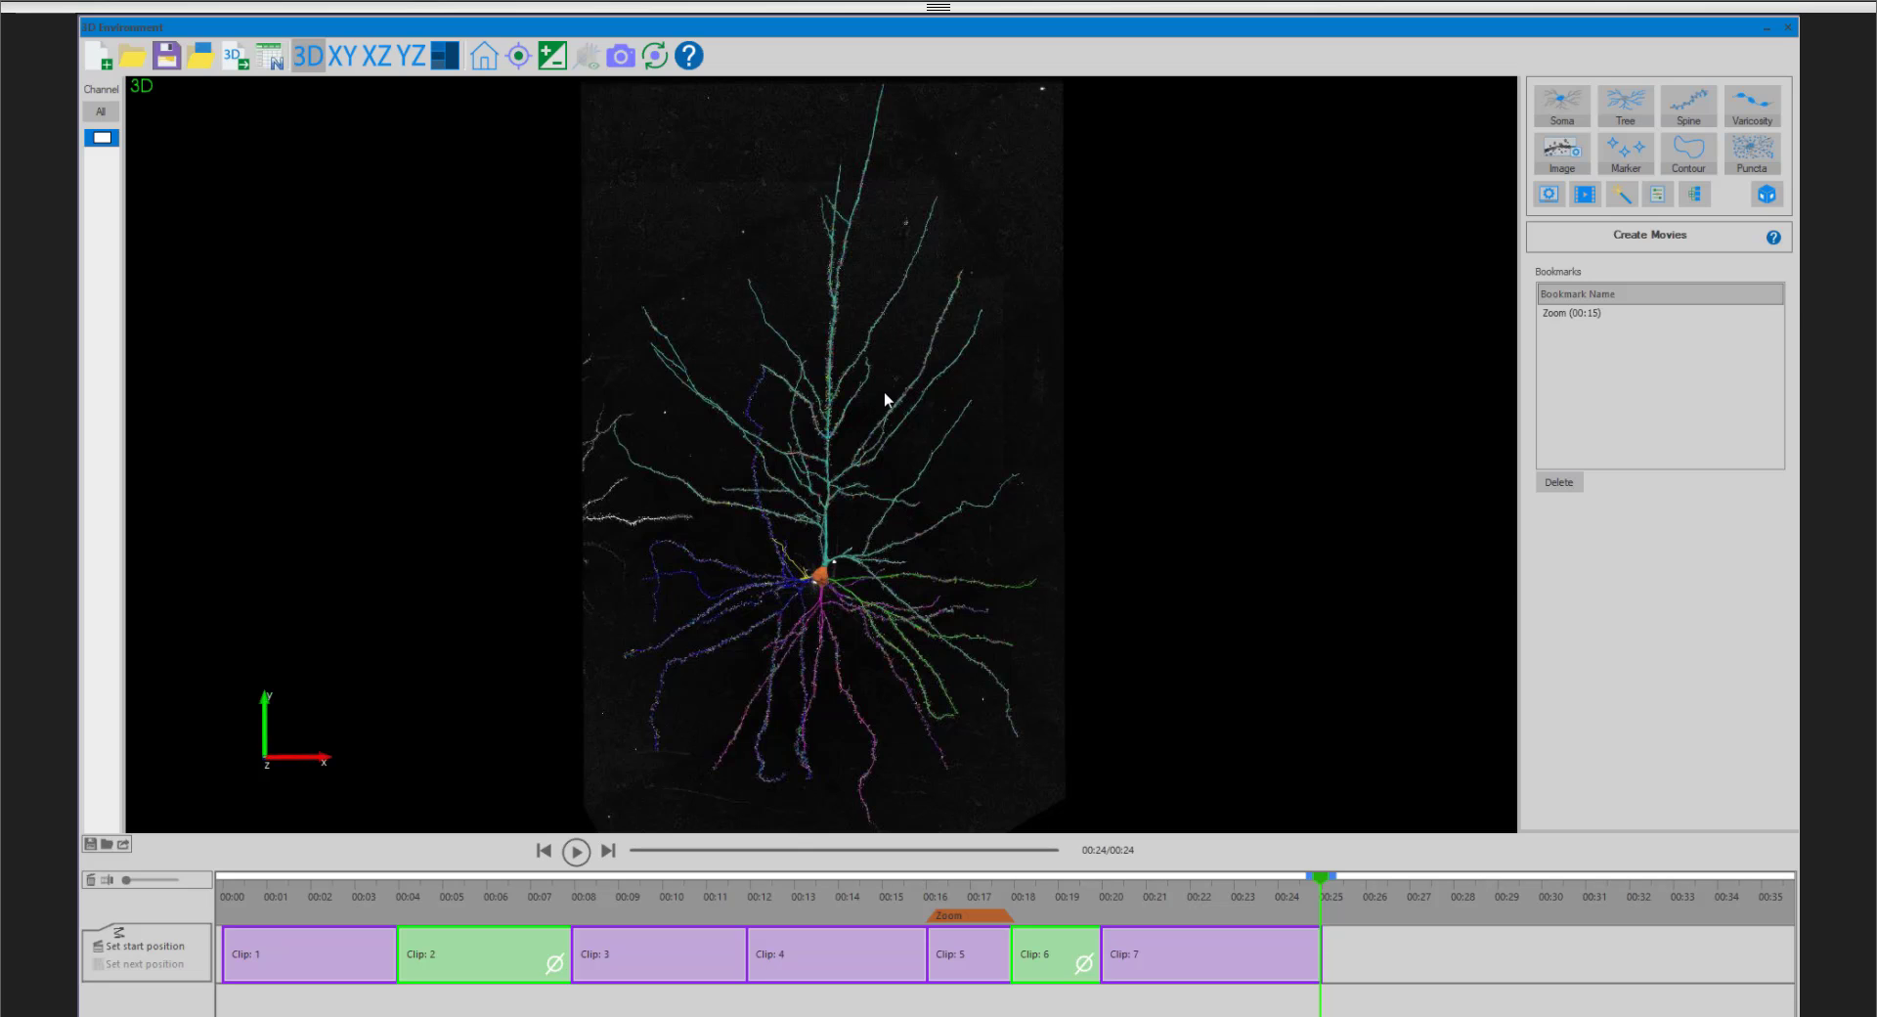
drag(885, 392, 877, 360)
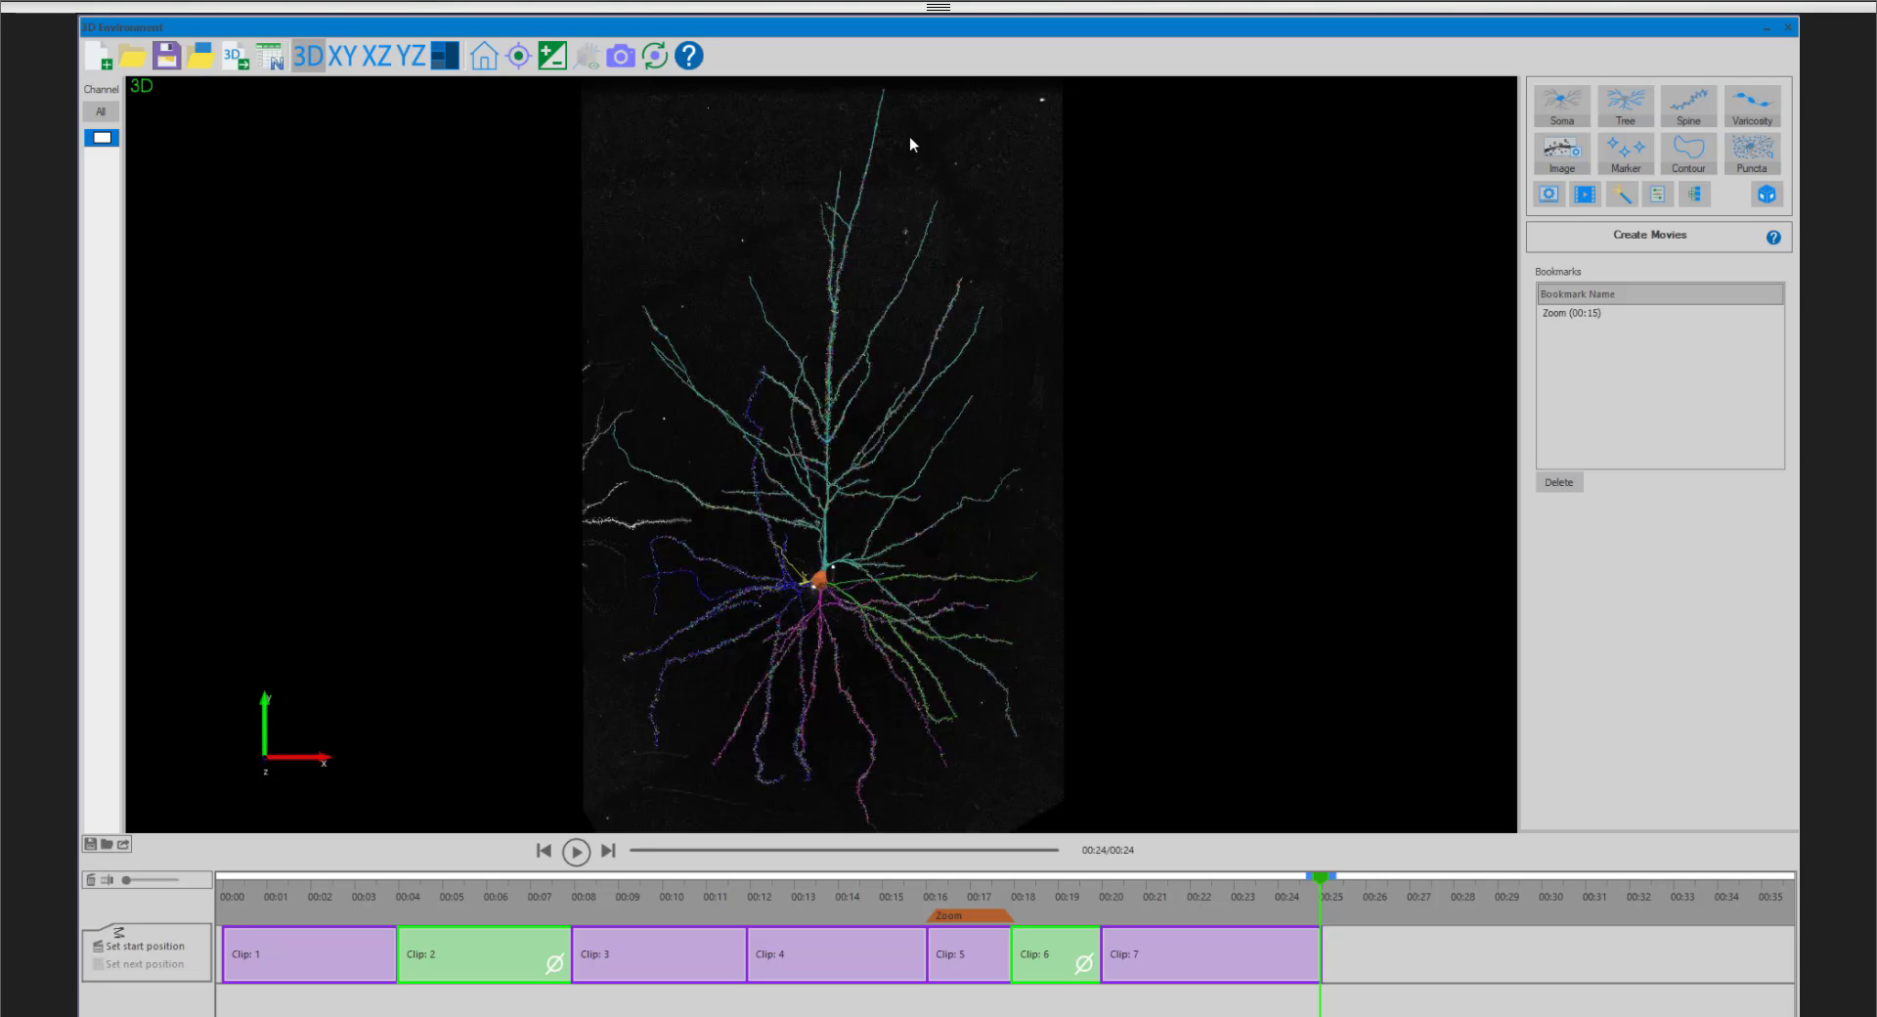
drag(842, 212, 1047, 521)
scroll(837, 566, up, 2)
drag(864, 561, 972, 516)
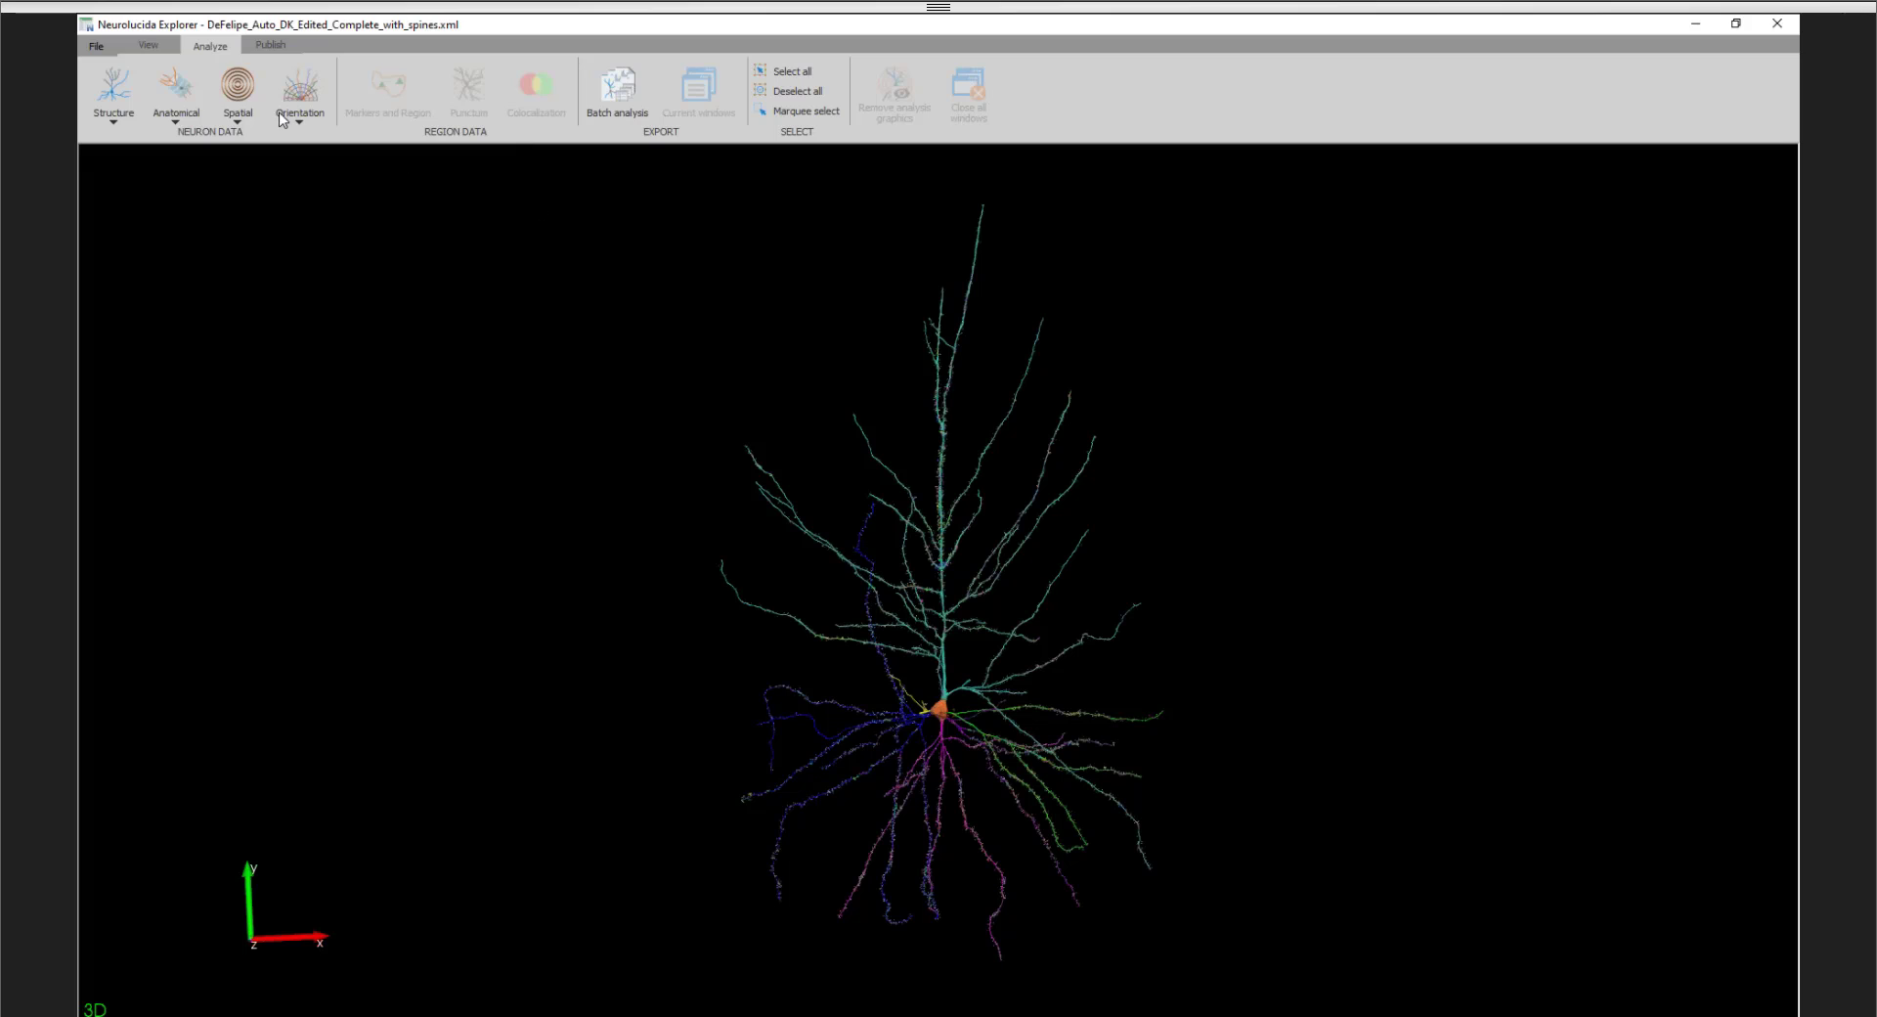
- Run a Sholl analysis of the dendrites and branch order with starting radius and radius increment of 10.00, raising the sphere line thickness
click(241, 99)
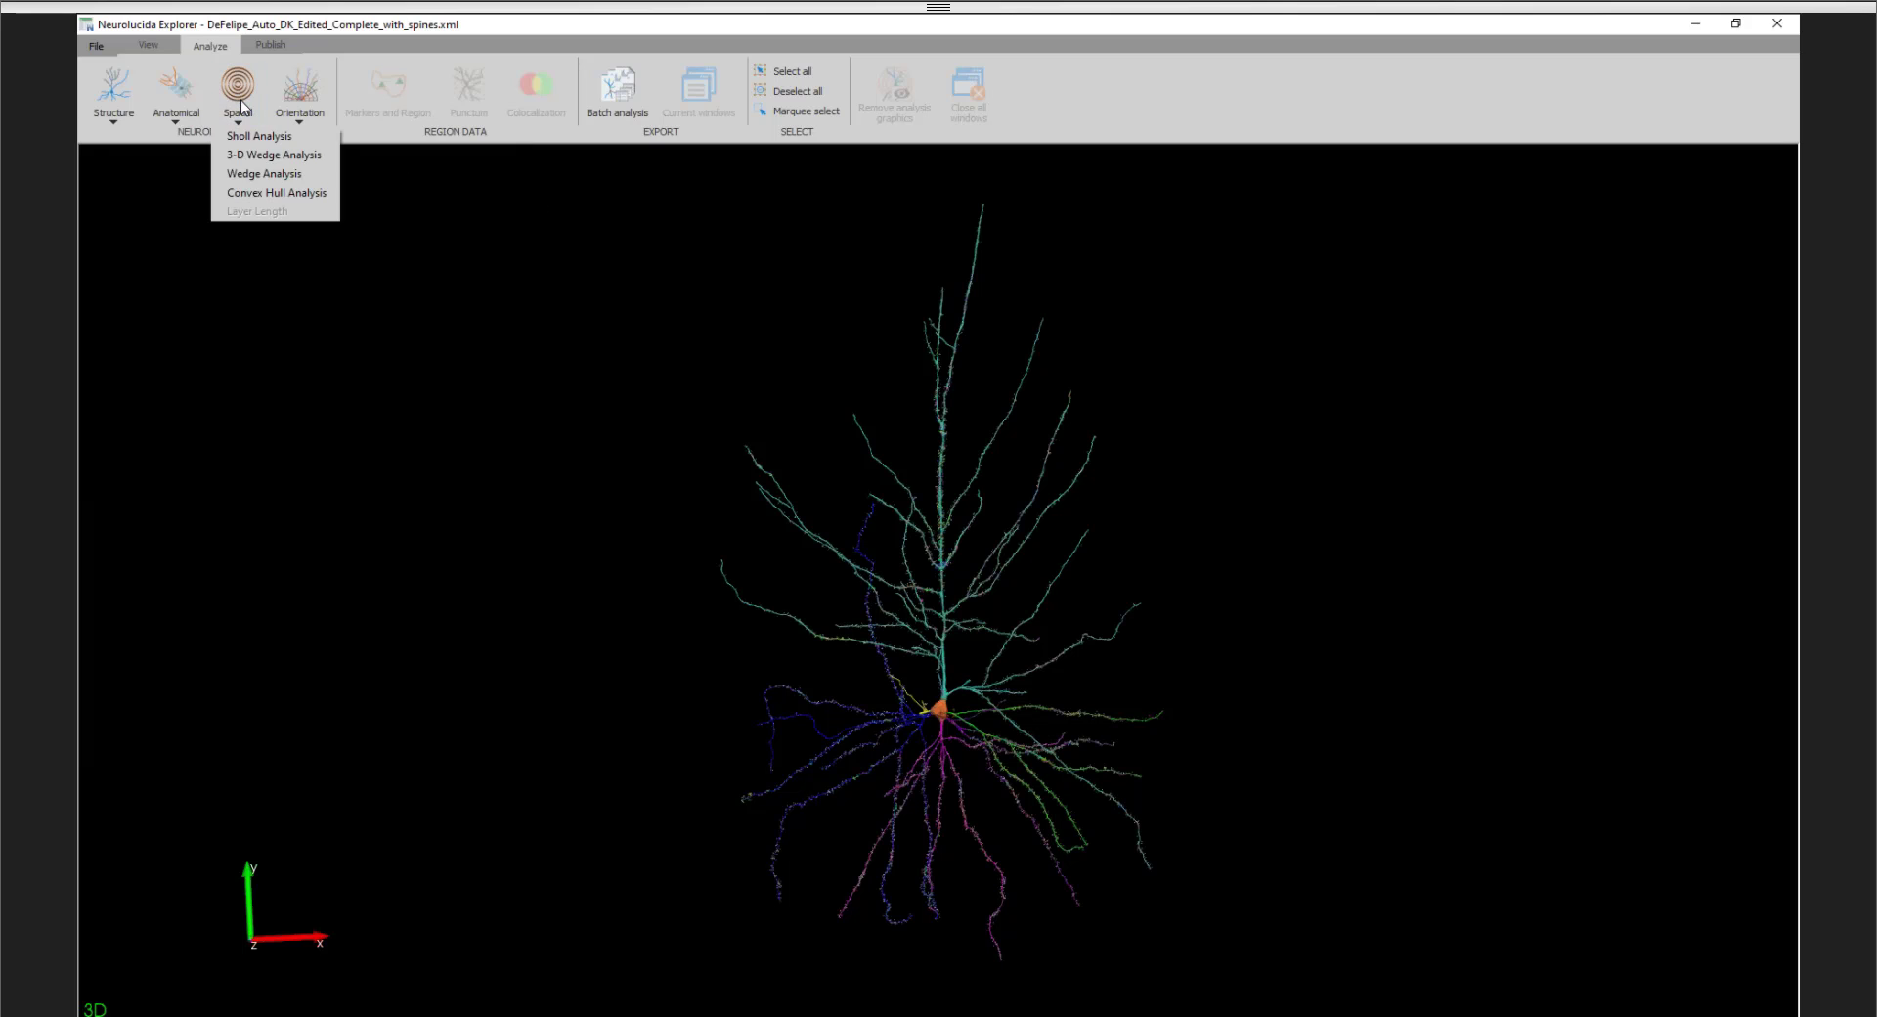
click(239, 98)
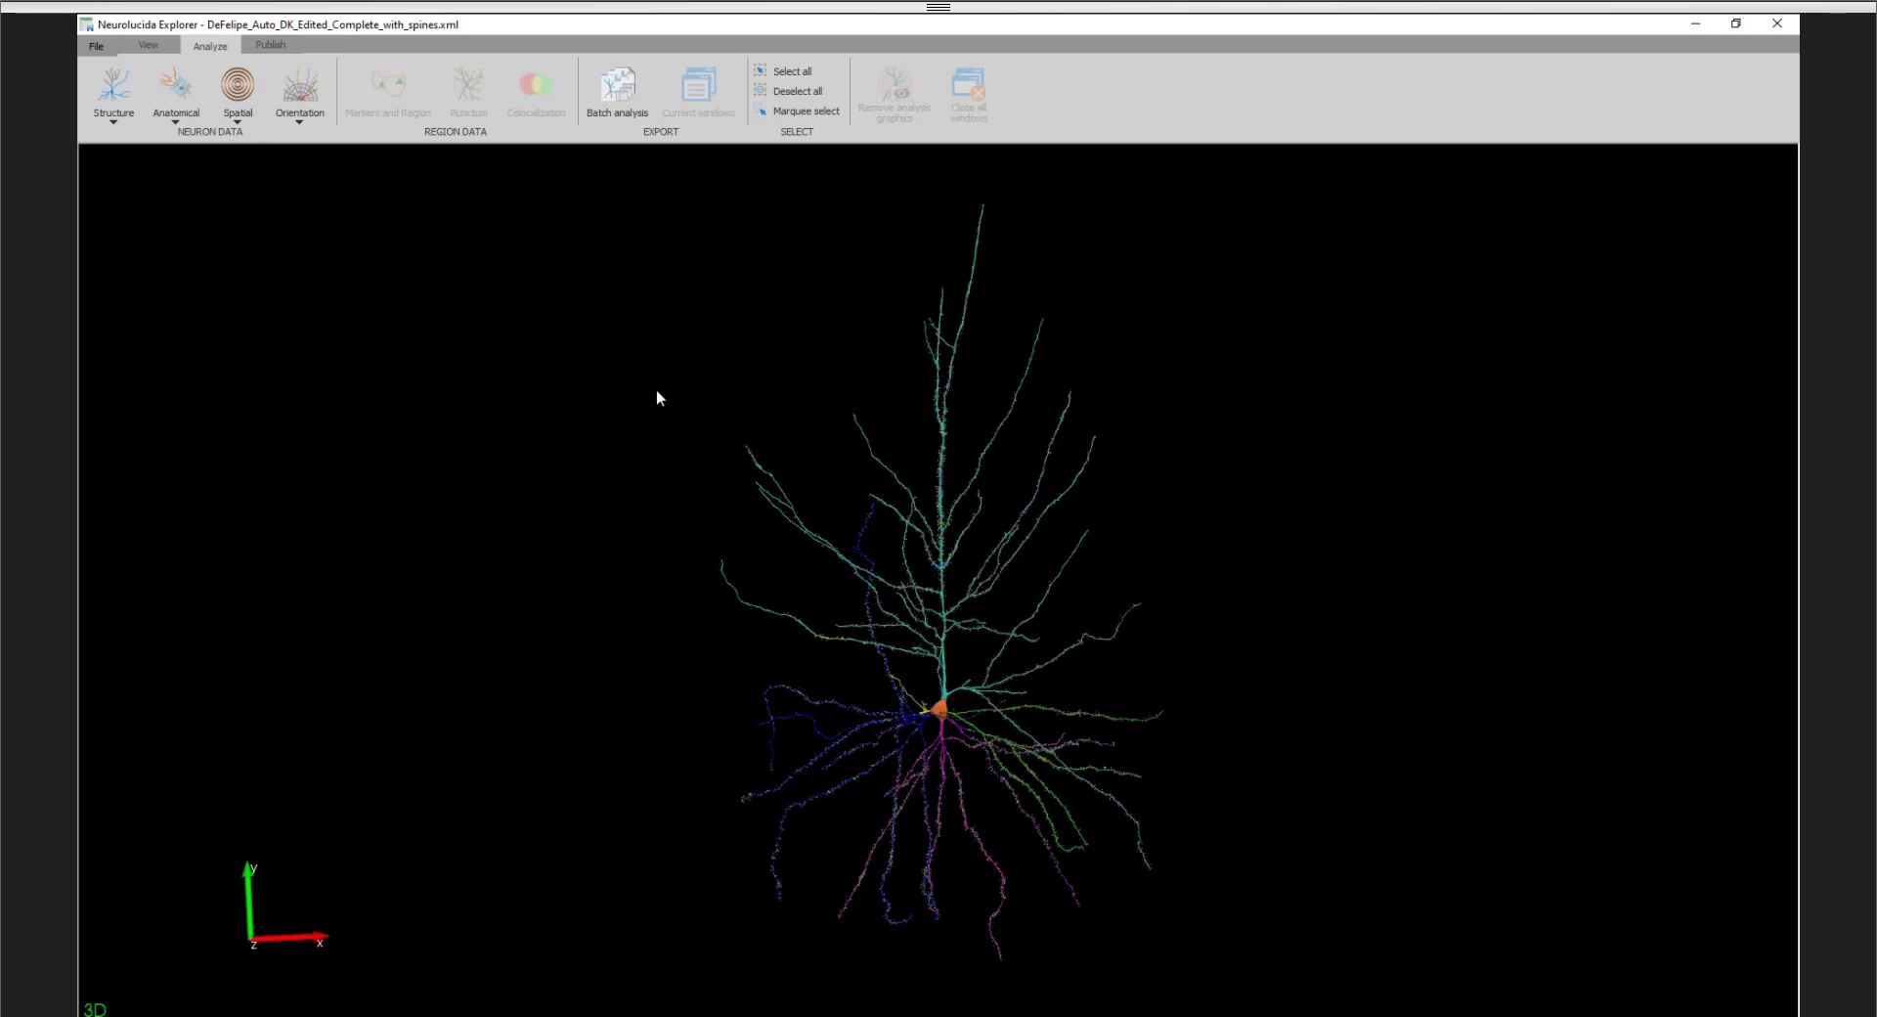
drag(654, 392, 669, 428)
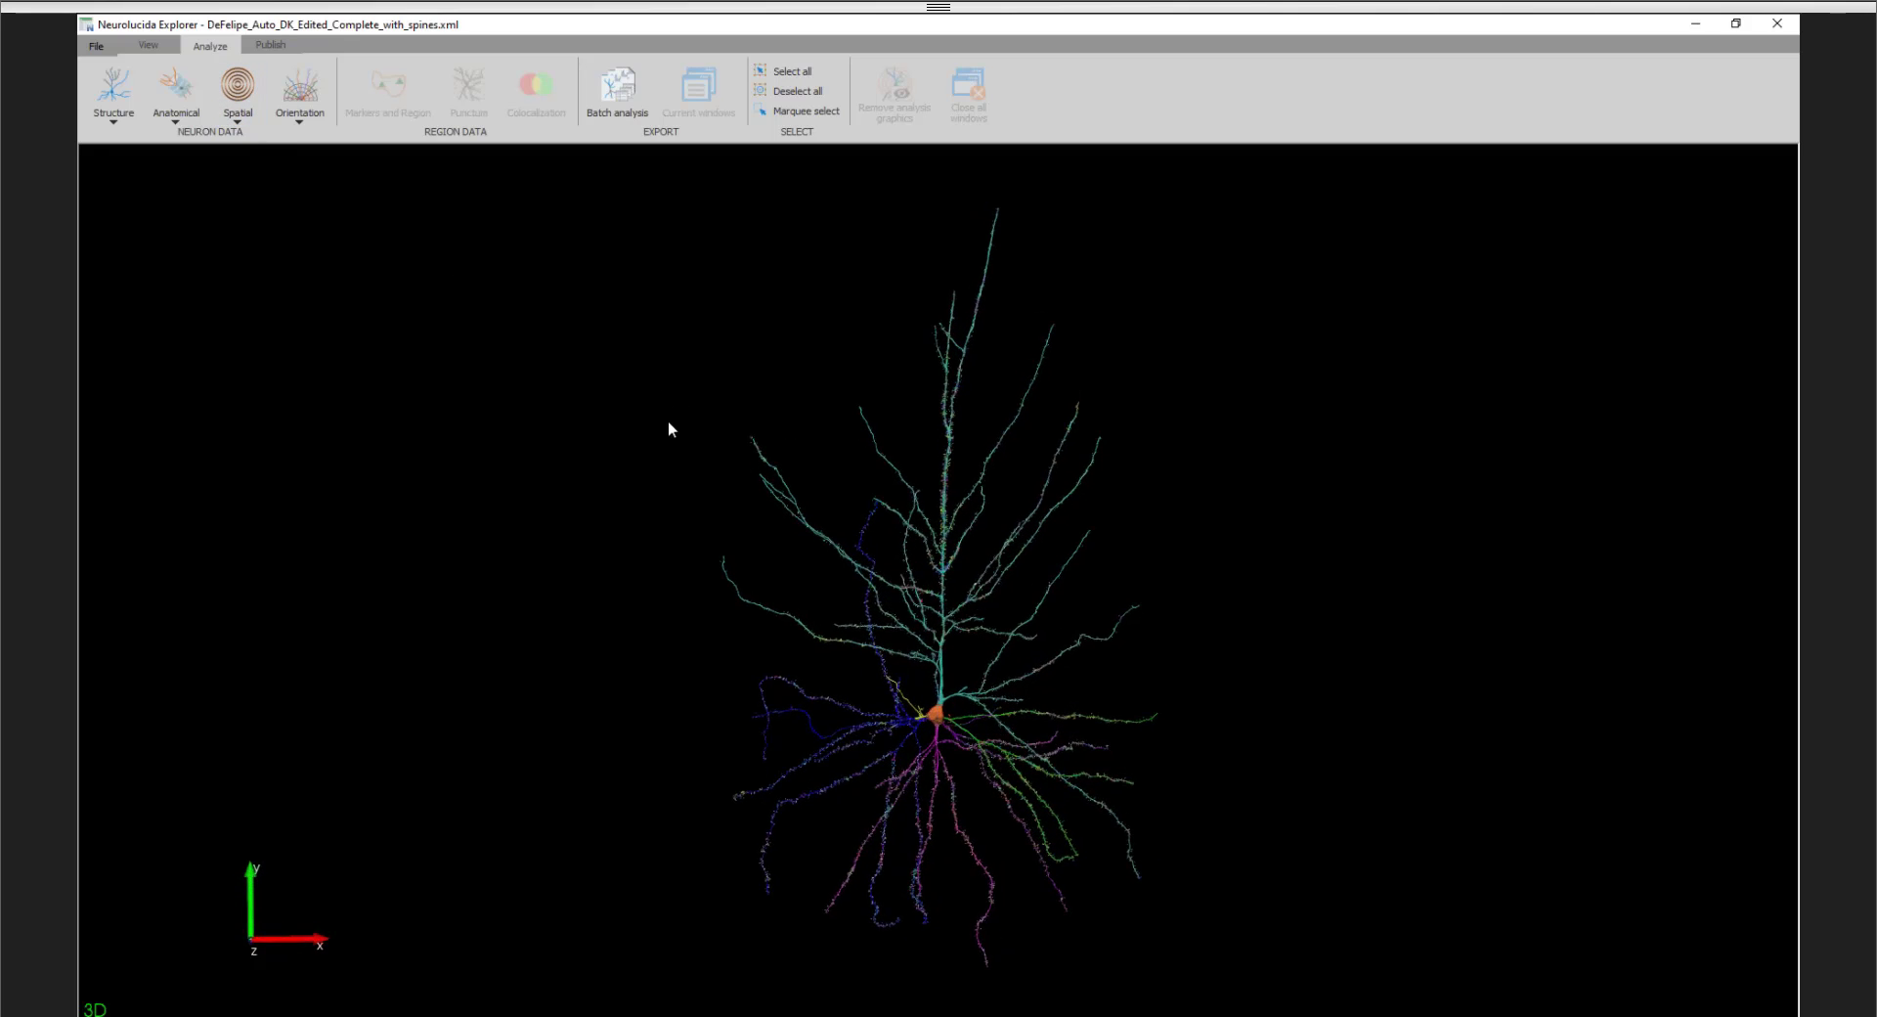
click(247, 101)
click(259, 137)
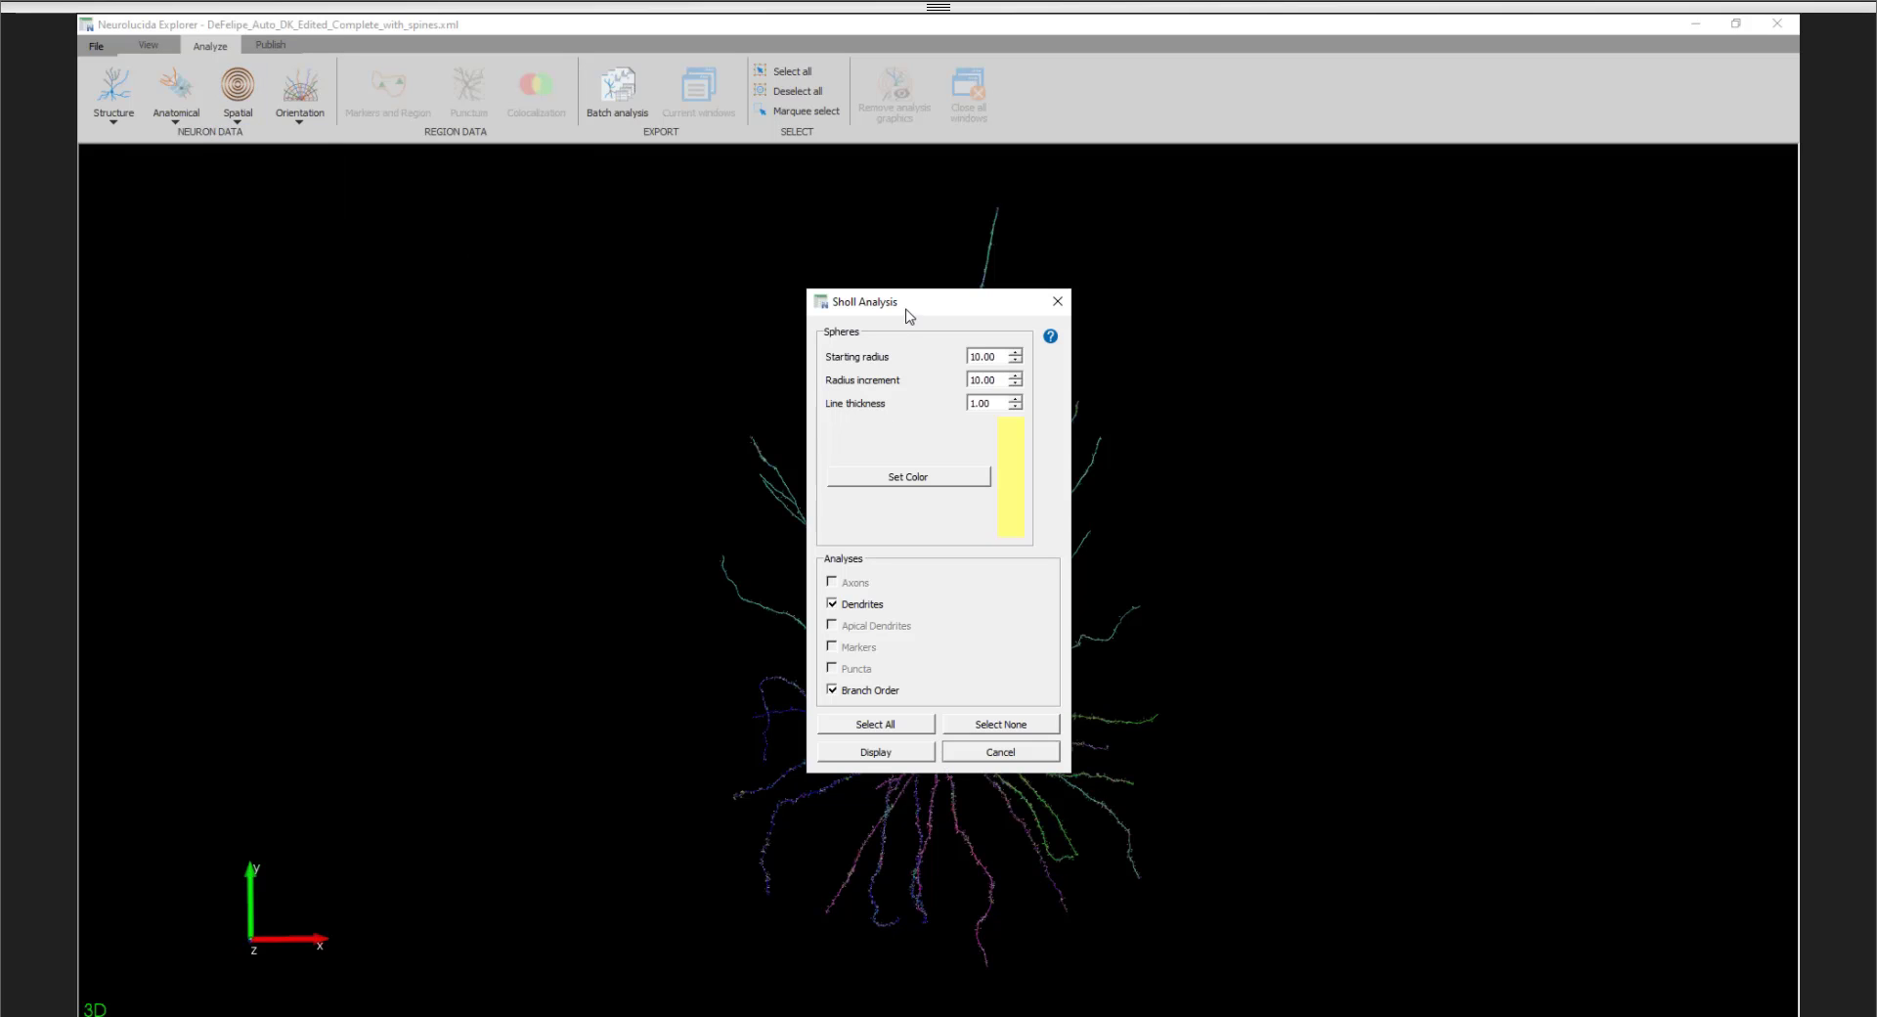
drag(907, 313, 379, 269)
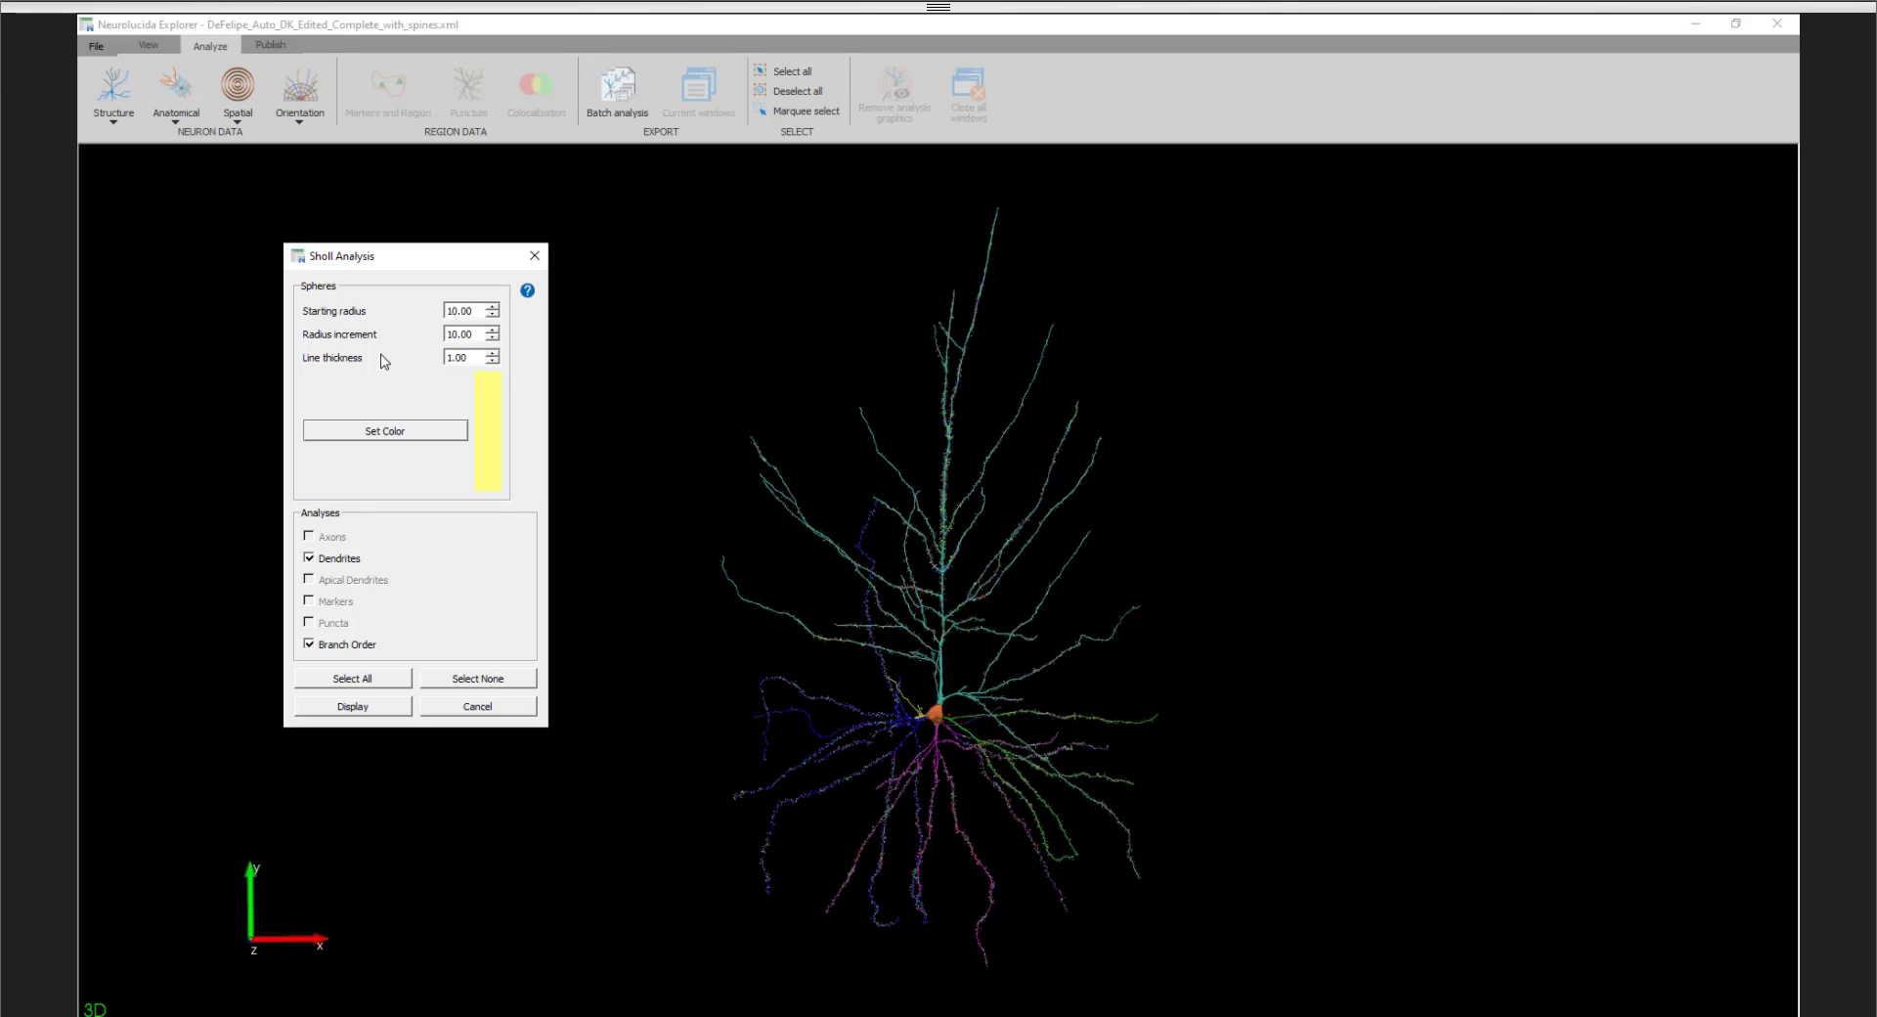
double_click(466, 357)
key(Up)
click(363, 712)
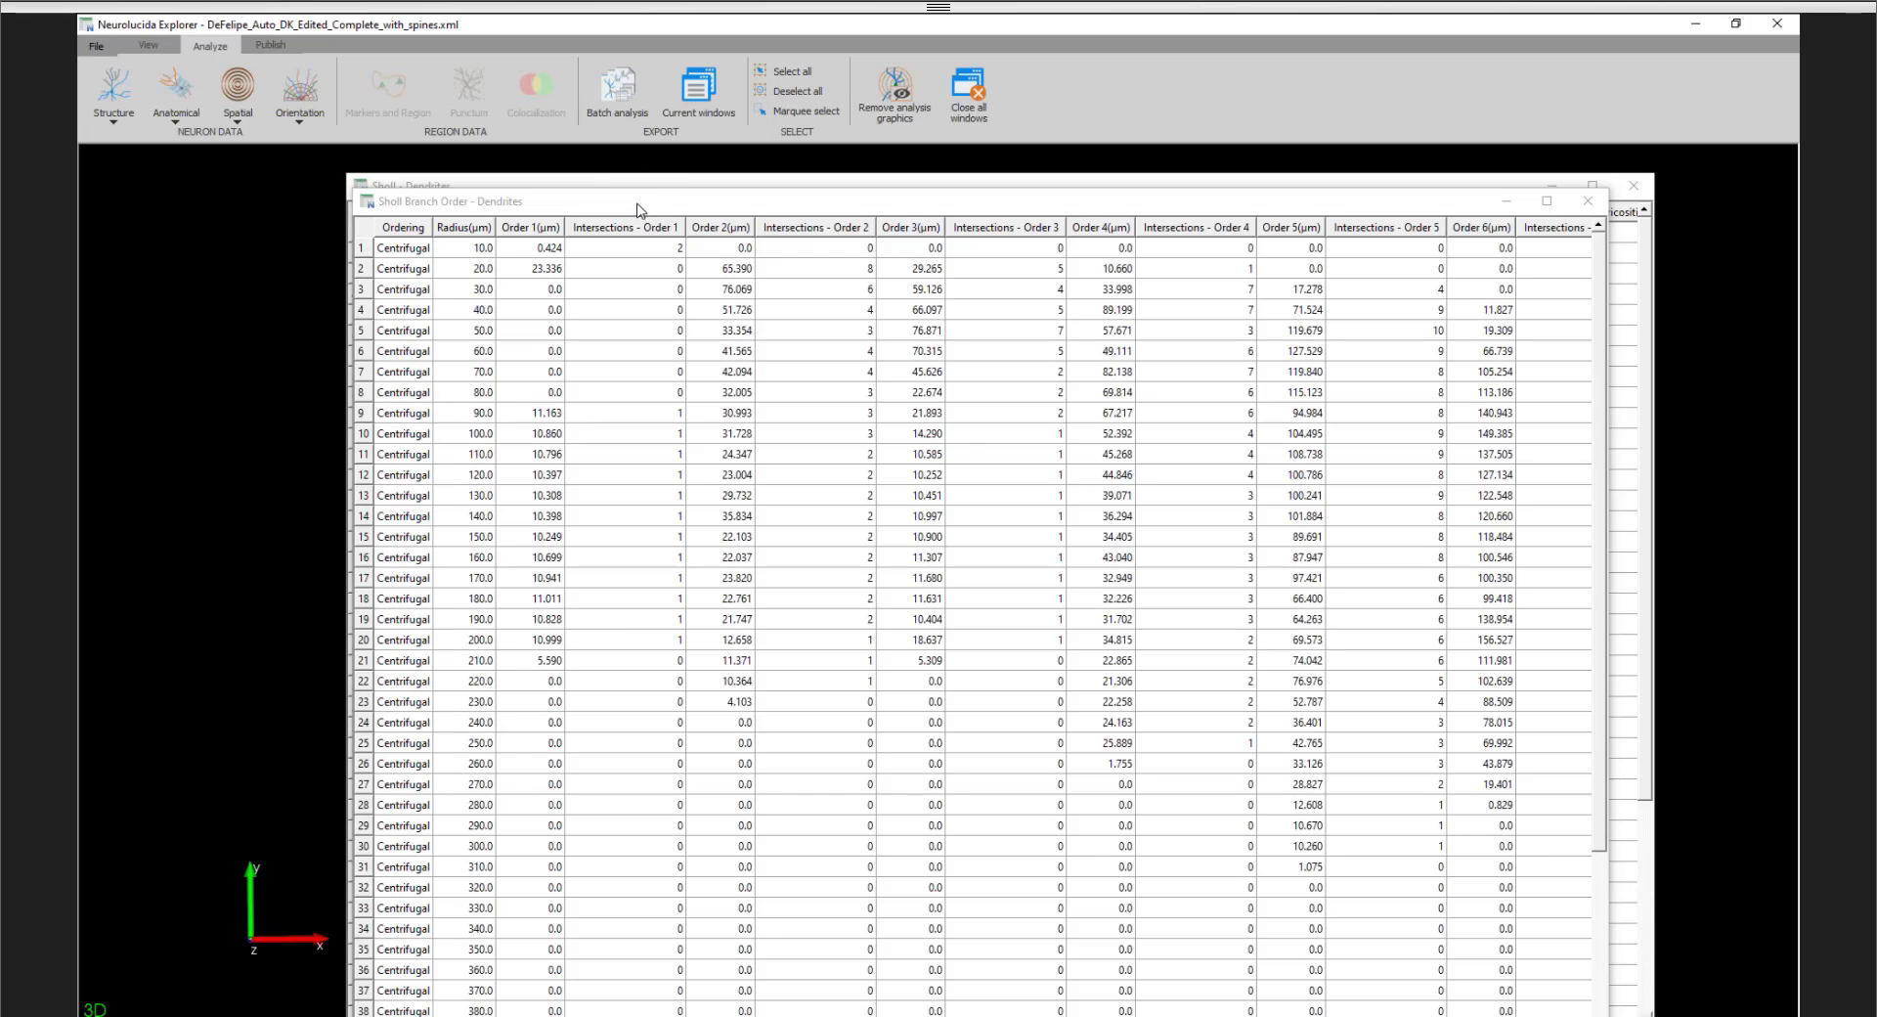
- Move and shrink the Sholl Branch Order and Sholl - Dendrites result tables so the neuron is uncovered
drag(626, 202, 511, 87)
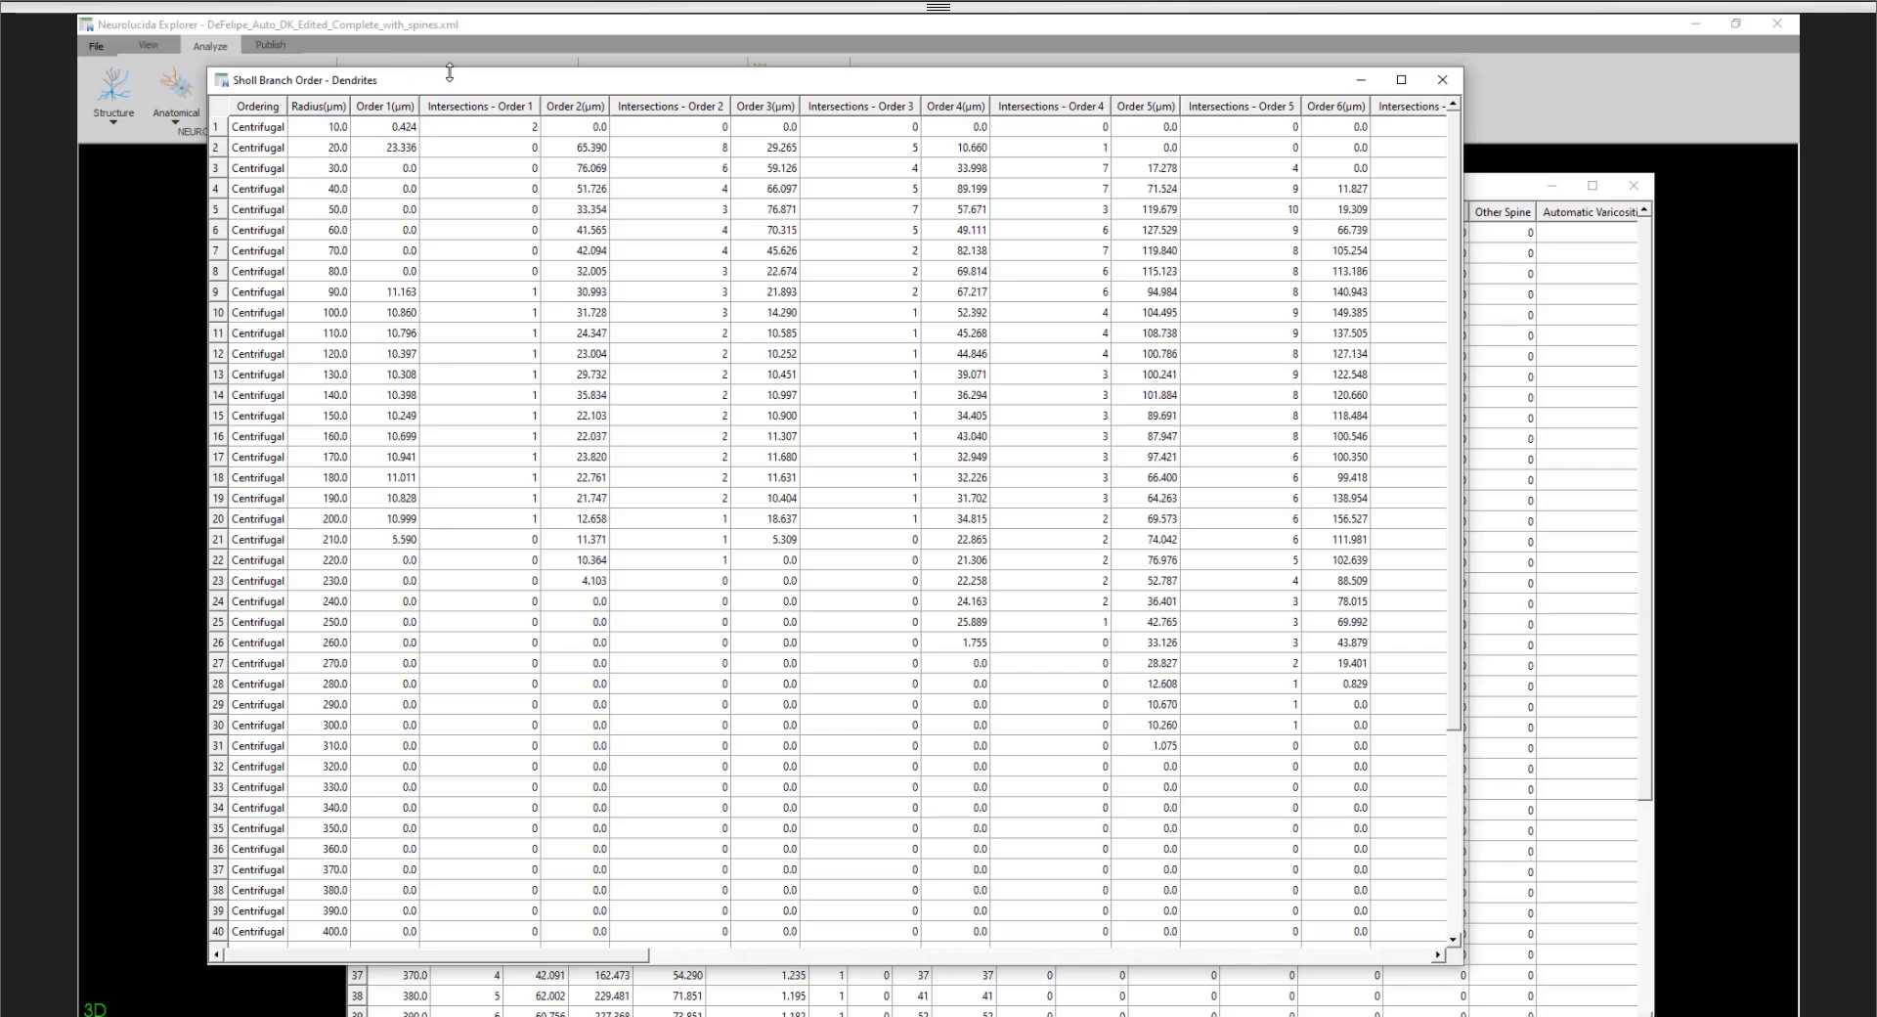
drag(448, 72, 369, 70)
drag(1404, 175, 997, 71)
- Examine the neuron and its surrounding Sholl spheres as a whole and from several angles
middle_drag(939, 560, 1153, 583)
scroll(1150, 583, down, 2)
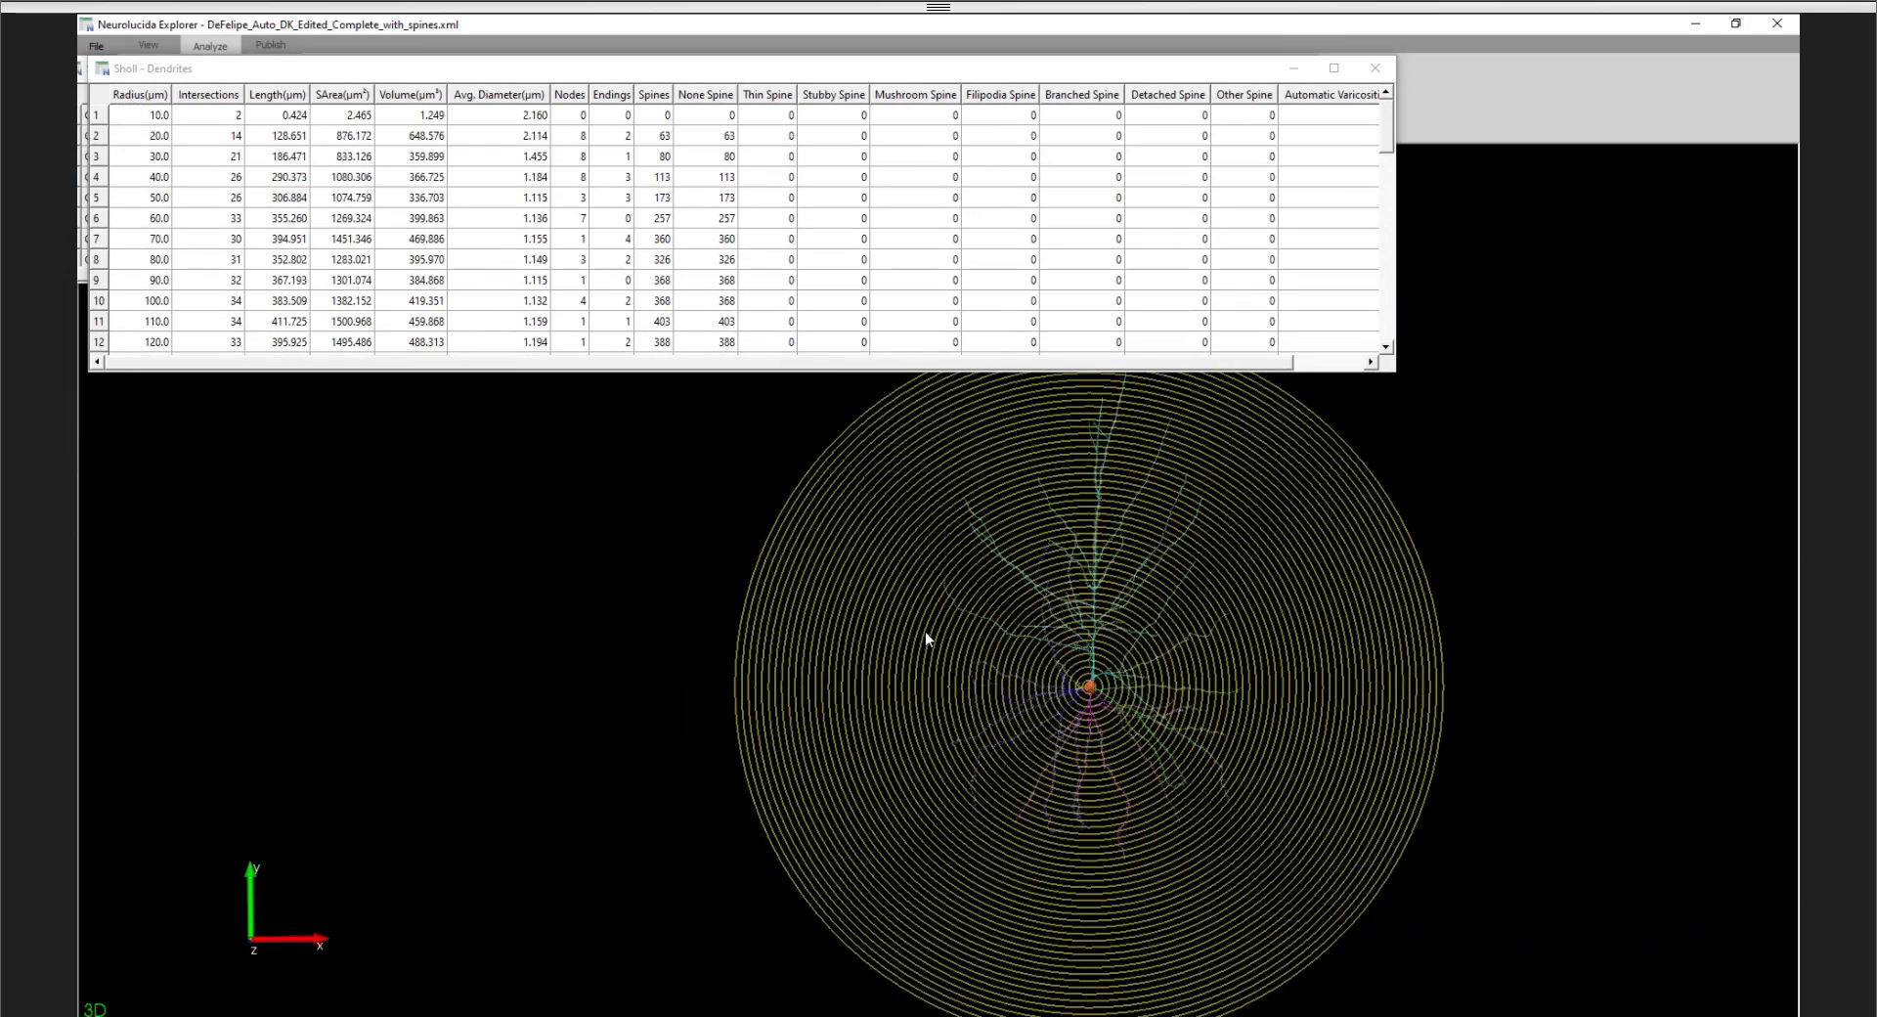
middle_drag(925, 638, 1148, 607)
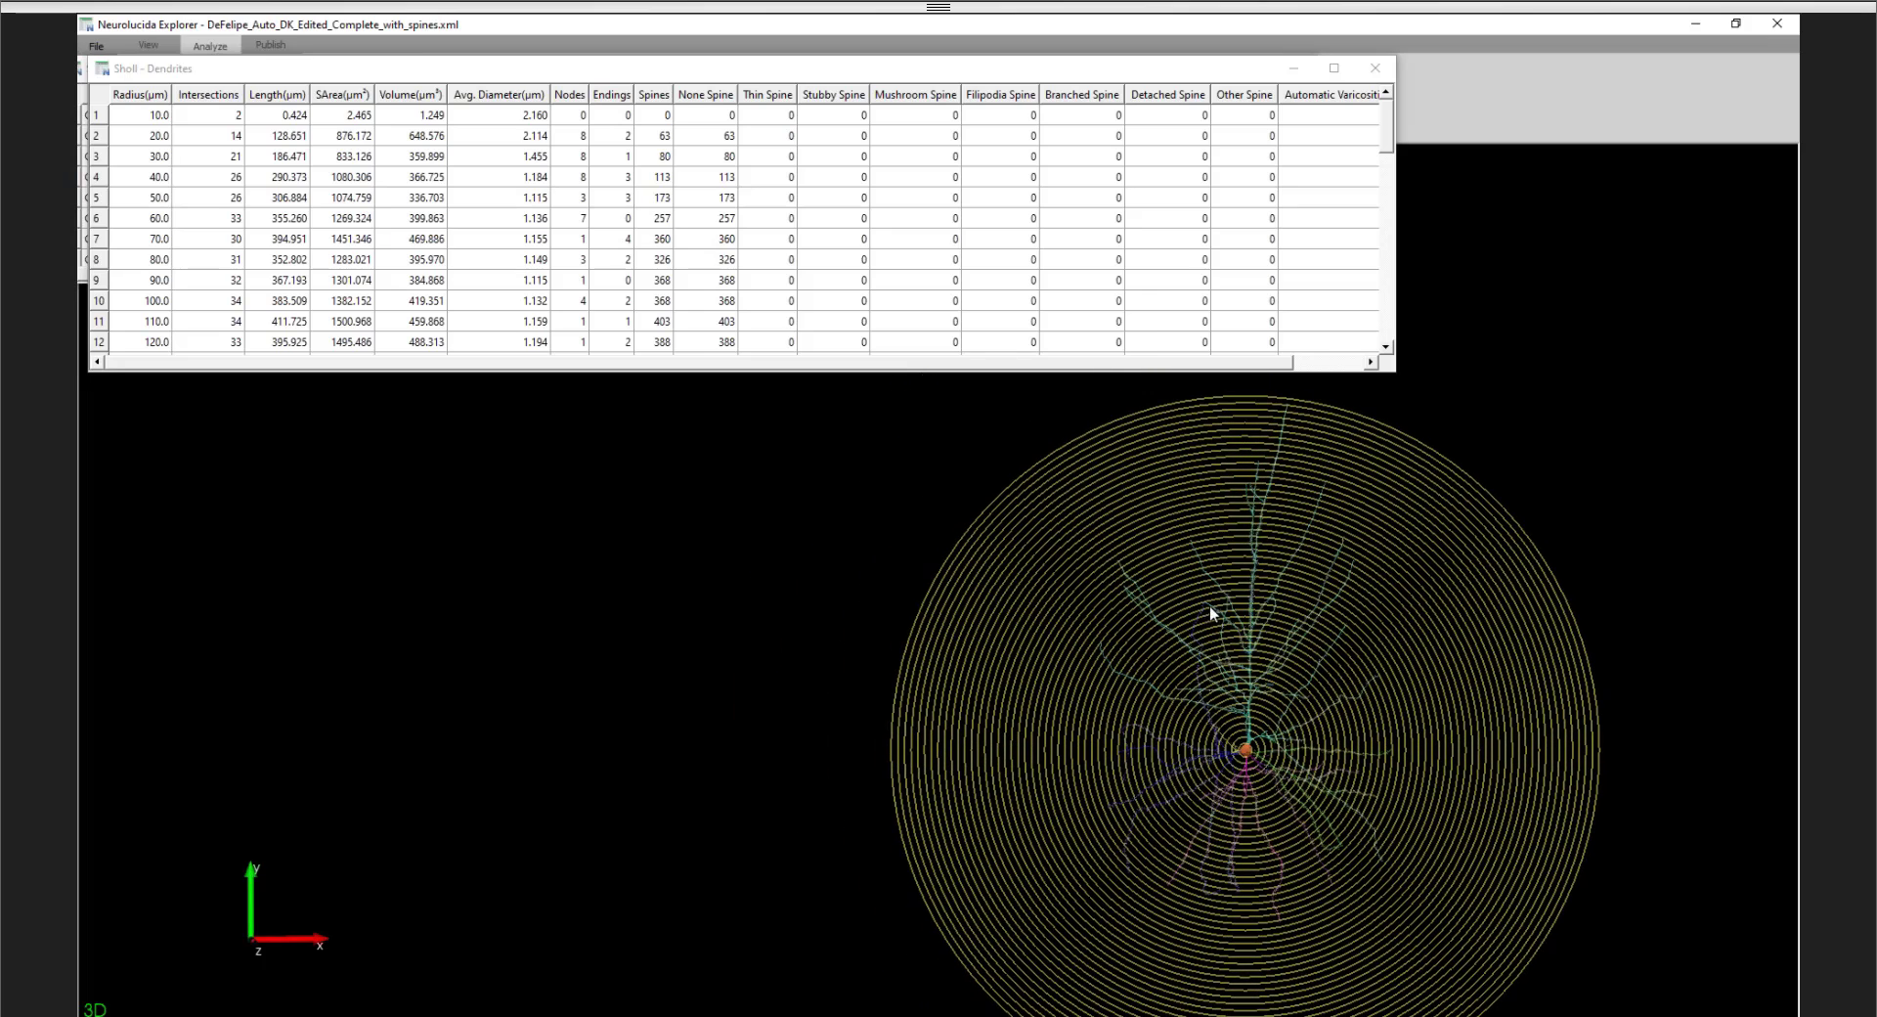
drag(701, 473, 1318, 691)
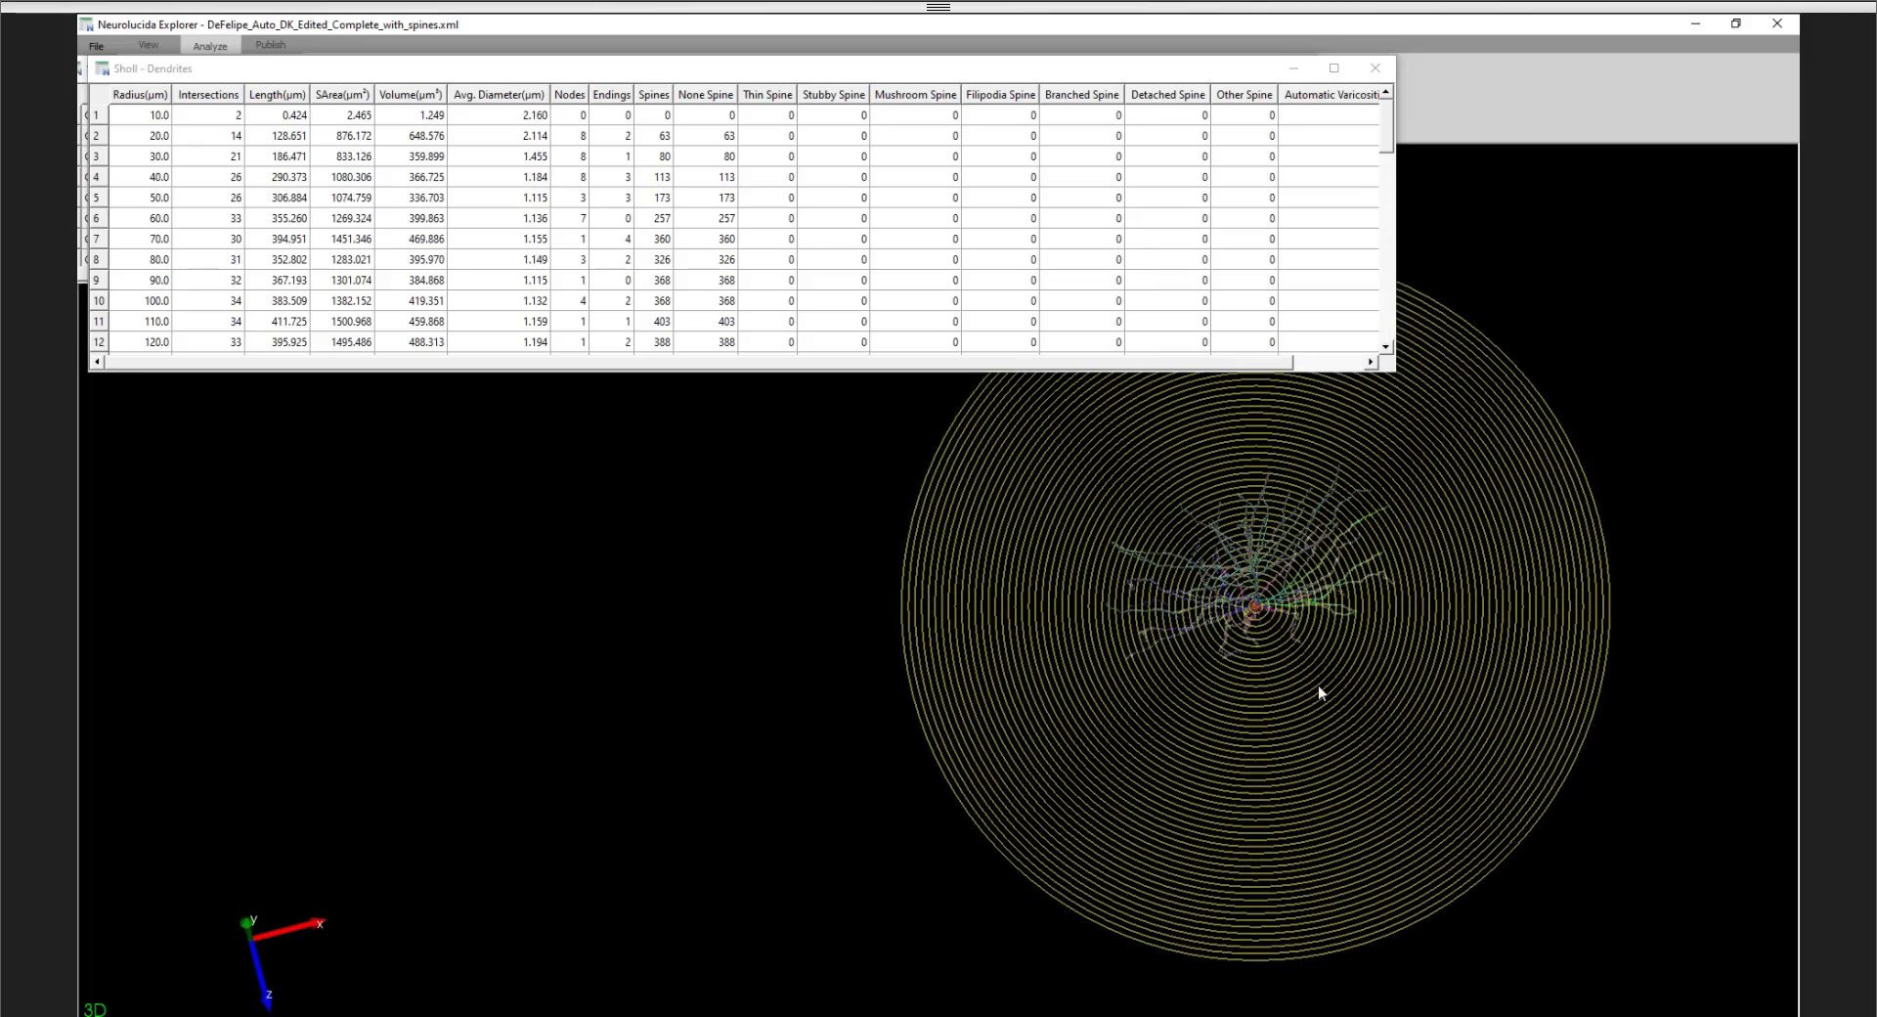
drag(1680, 602, 1138, 743)
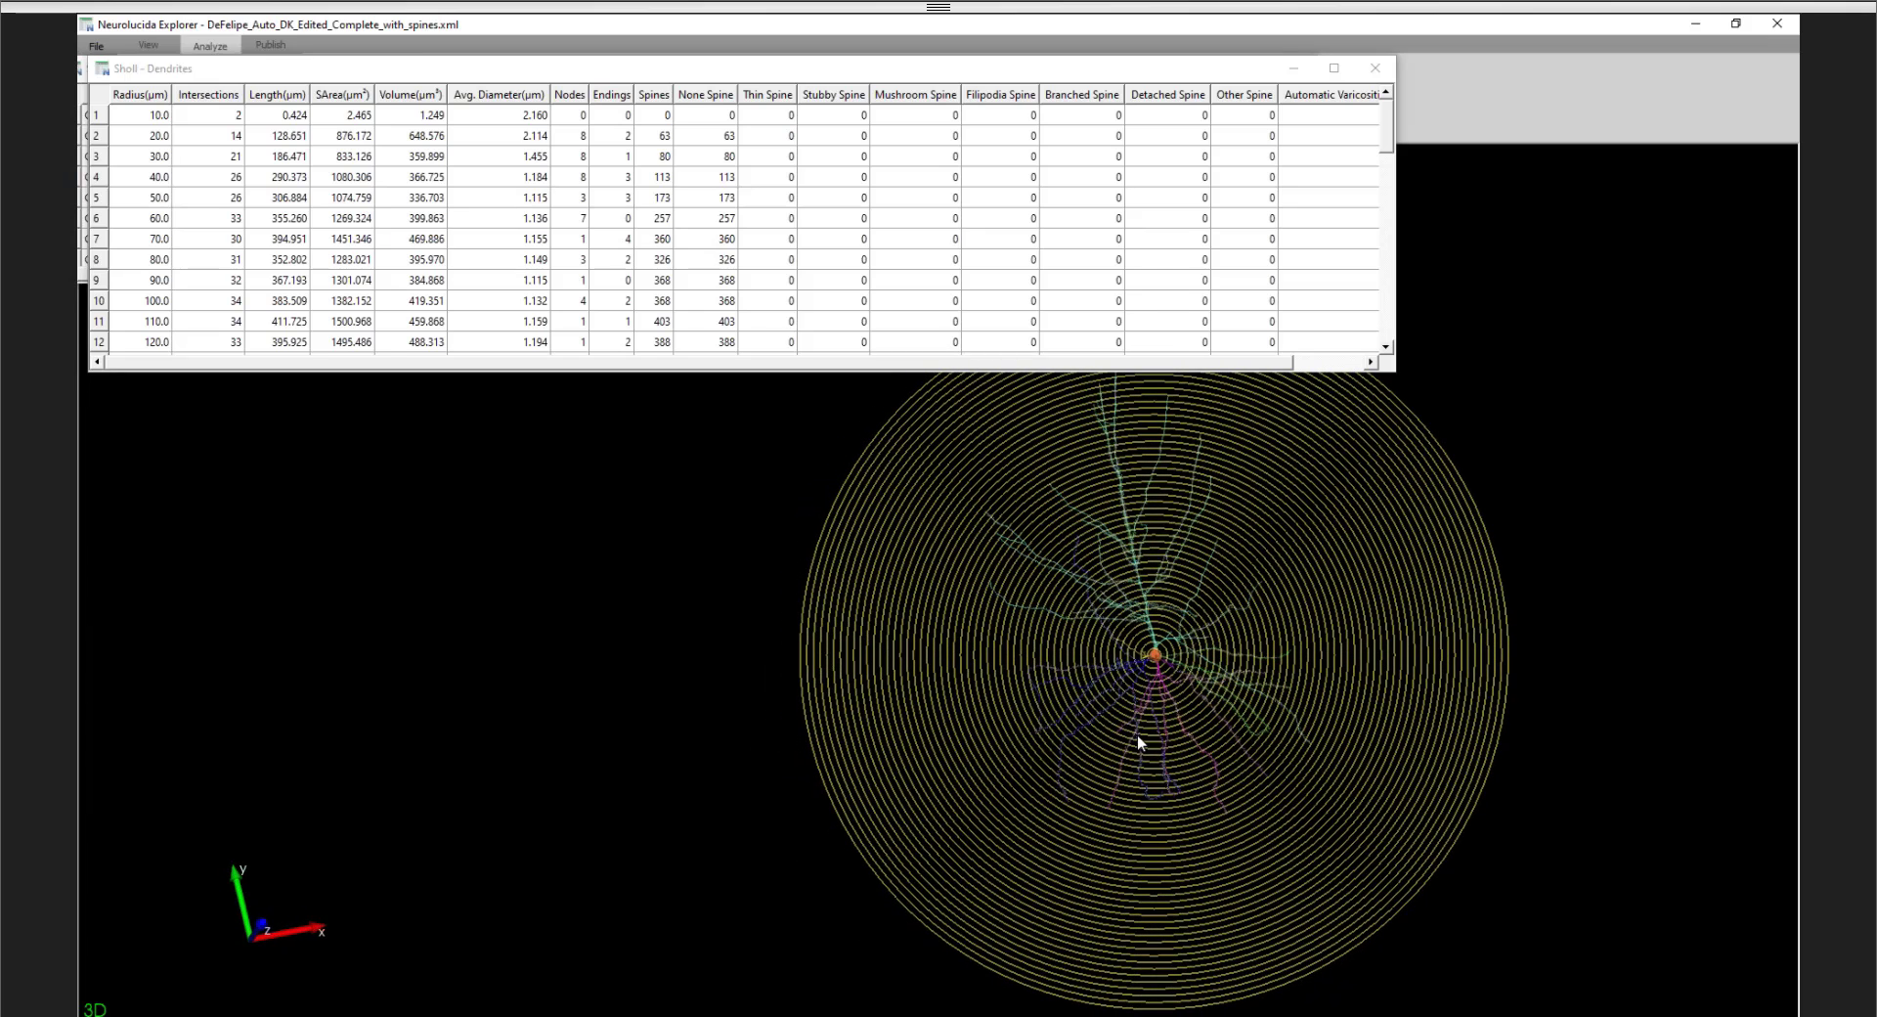
drag(1177, 571, 1126, 525)
middle_drag(1126, 525, 1129, 594)
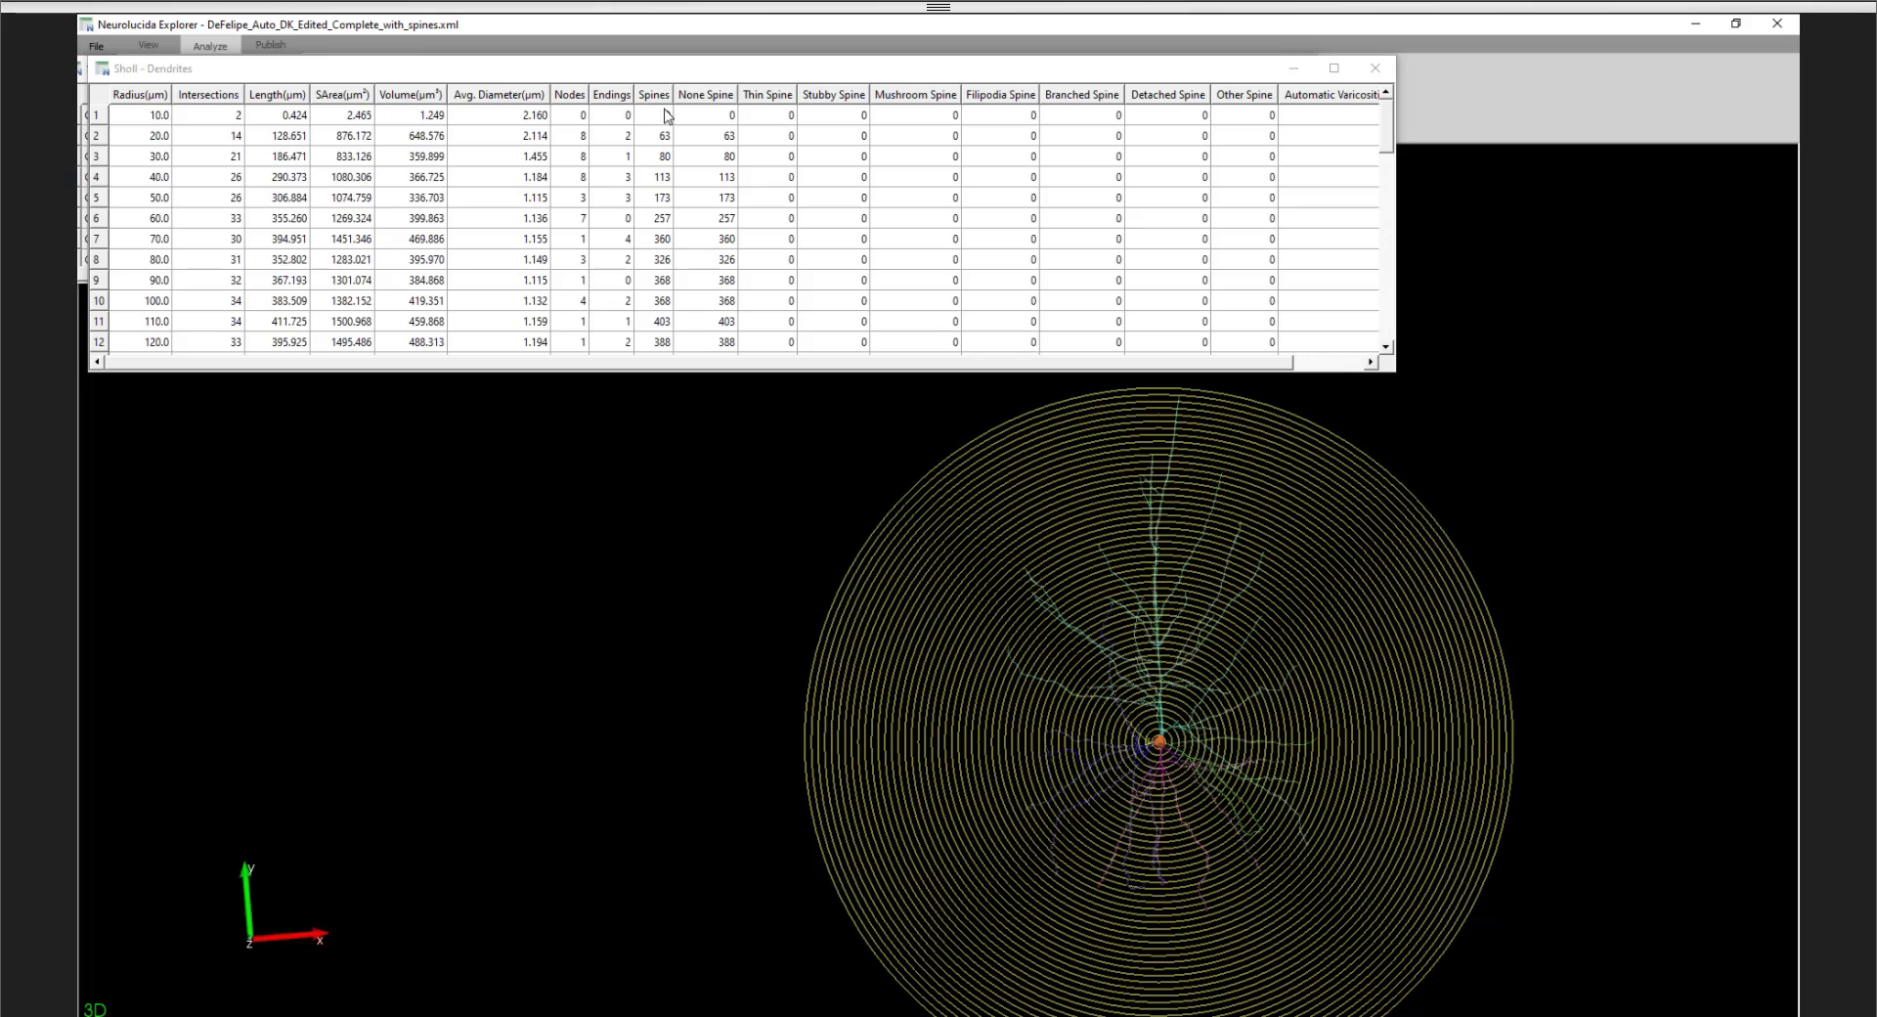
- Highlight Sholl spheres by selecting spine and length values in the dendrite results, including lengths for radii 20 to 60 µm, and review more rows
click(863, 118)
drag(866, 127, 1237, 329)
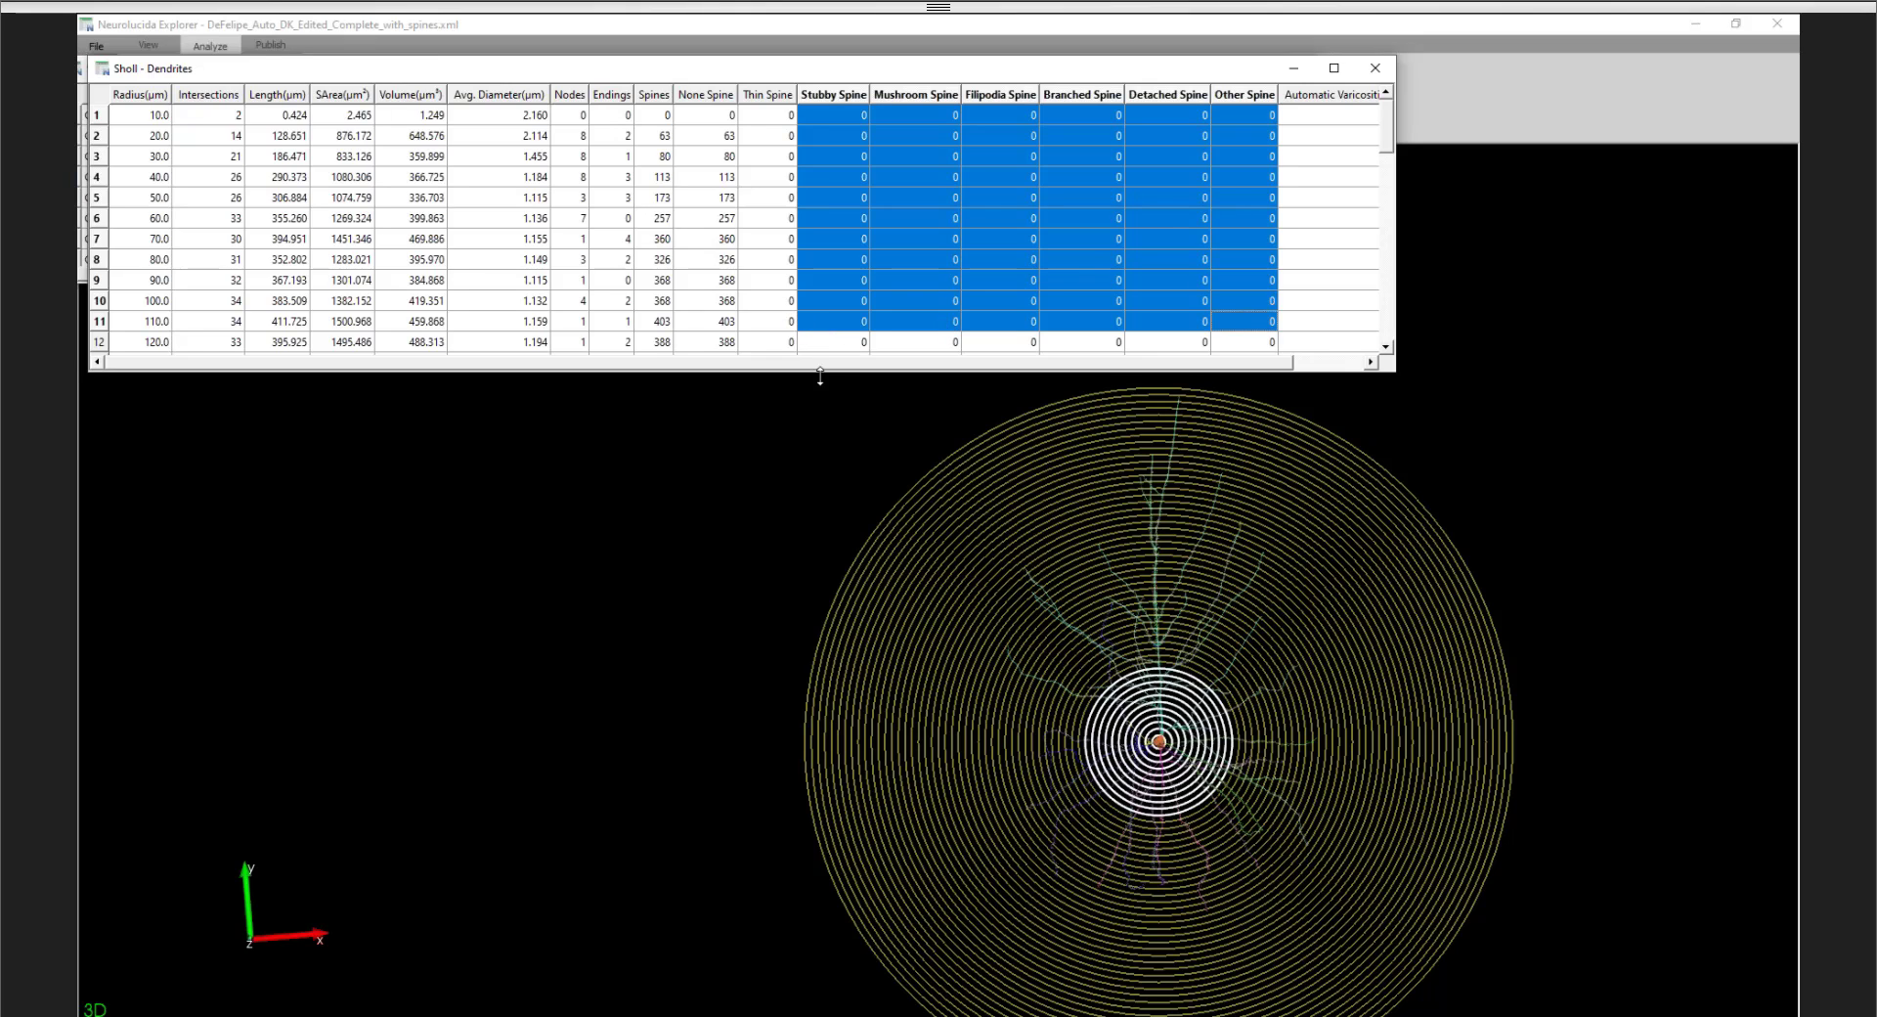
click(653, 283)
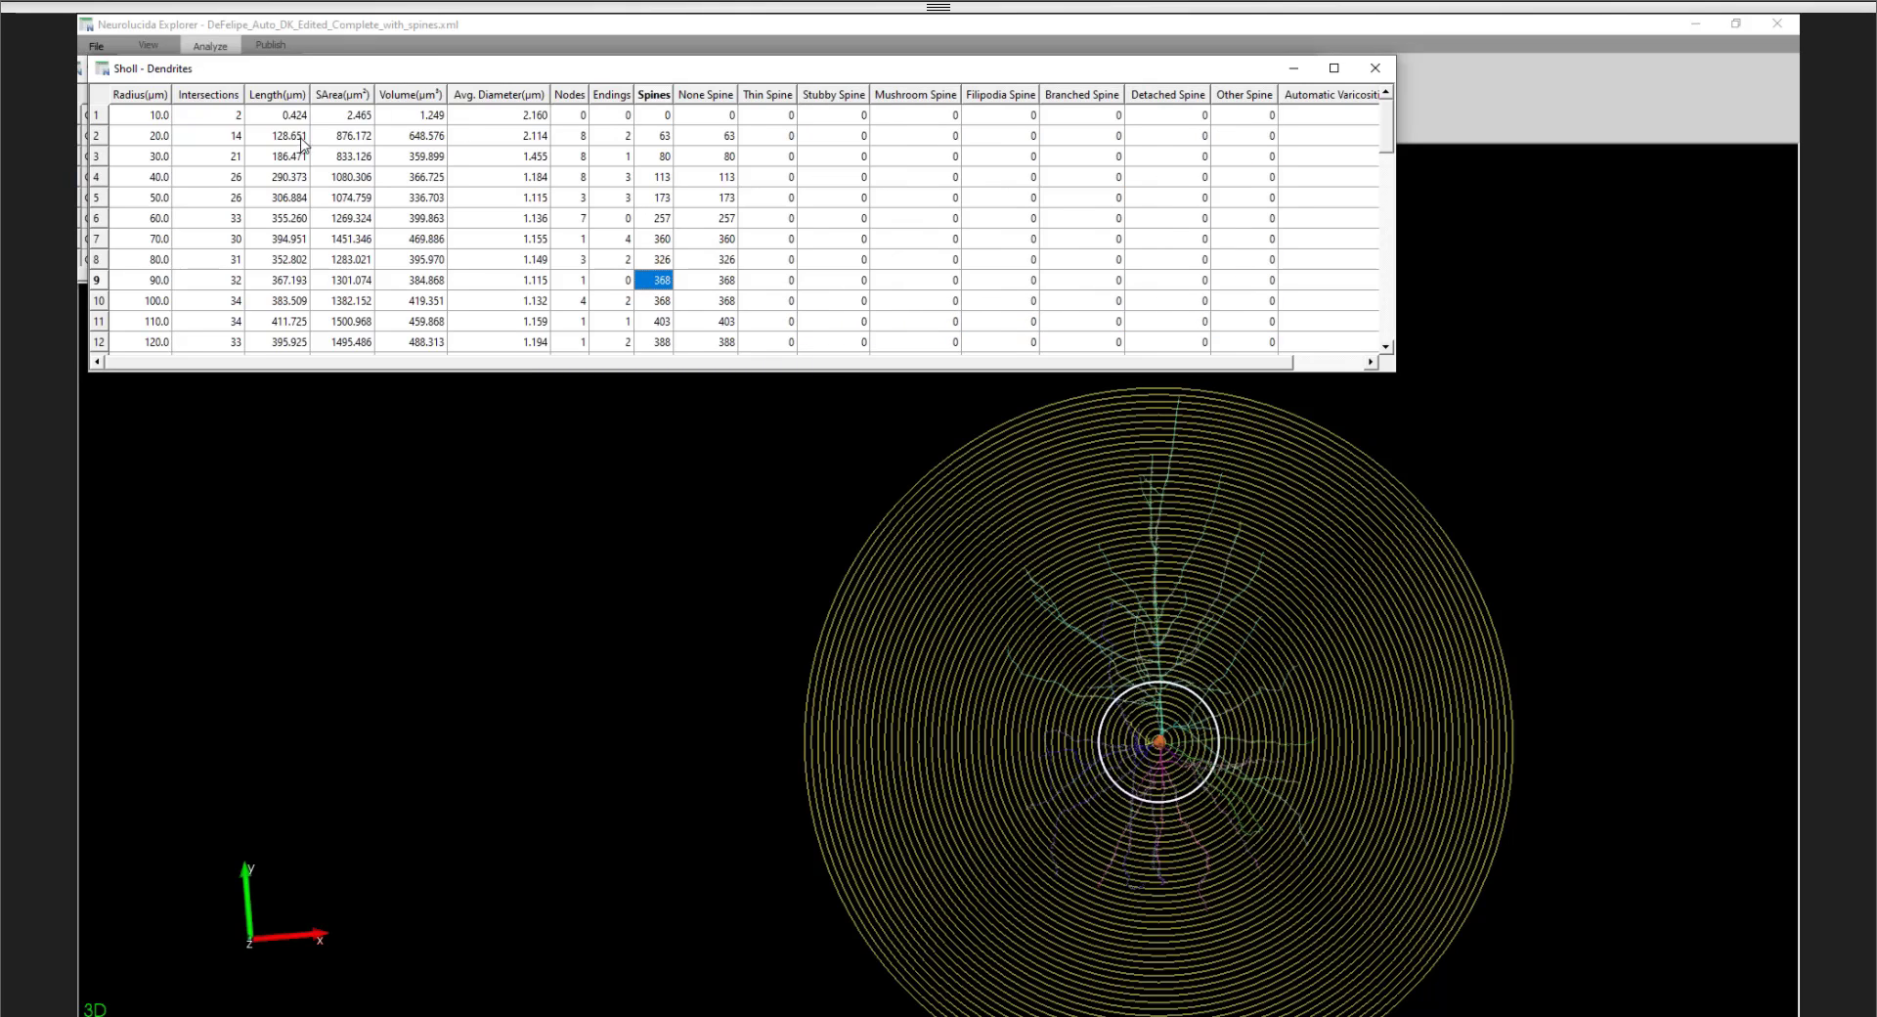
drag(287, 137, 293, 219)
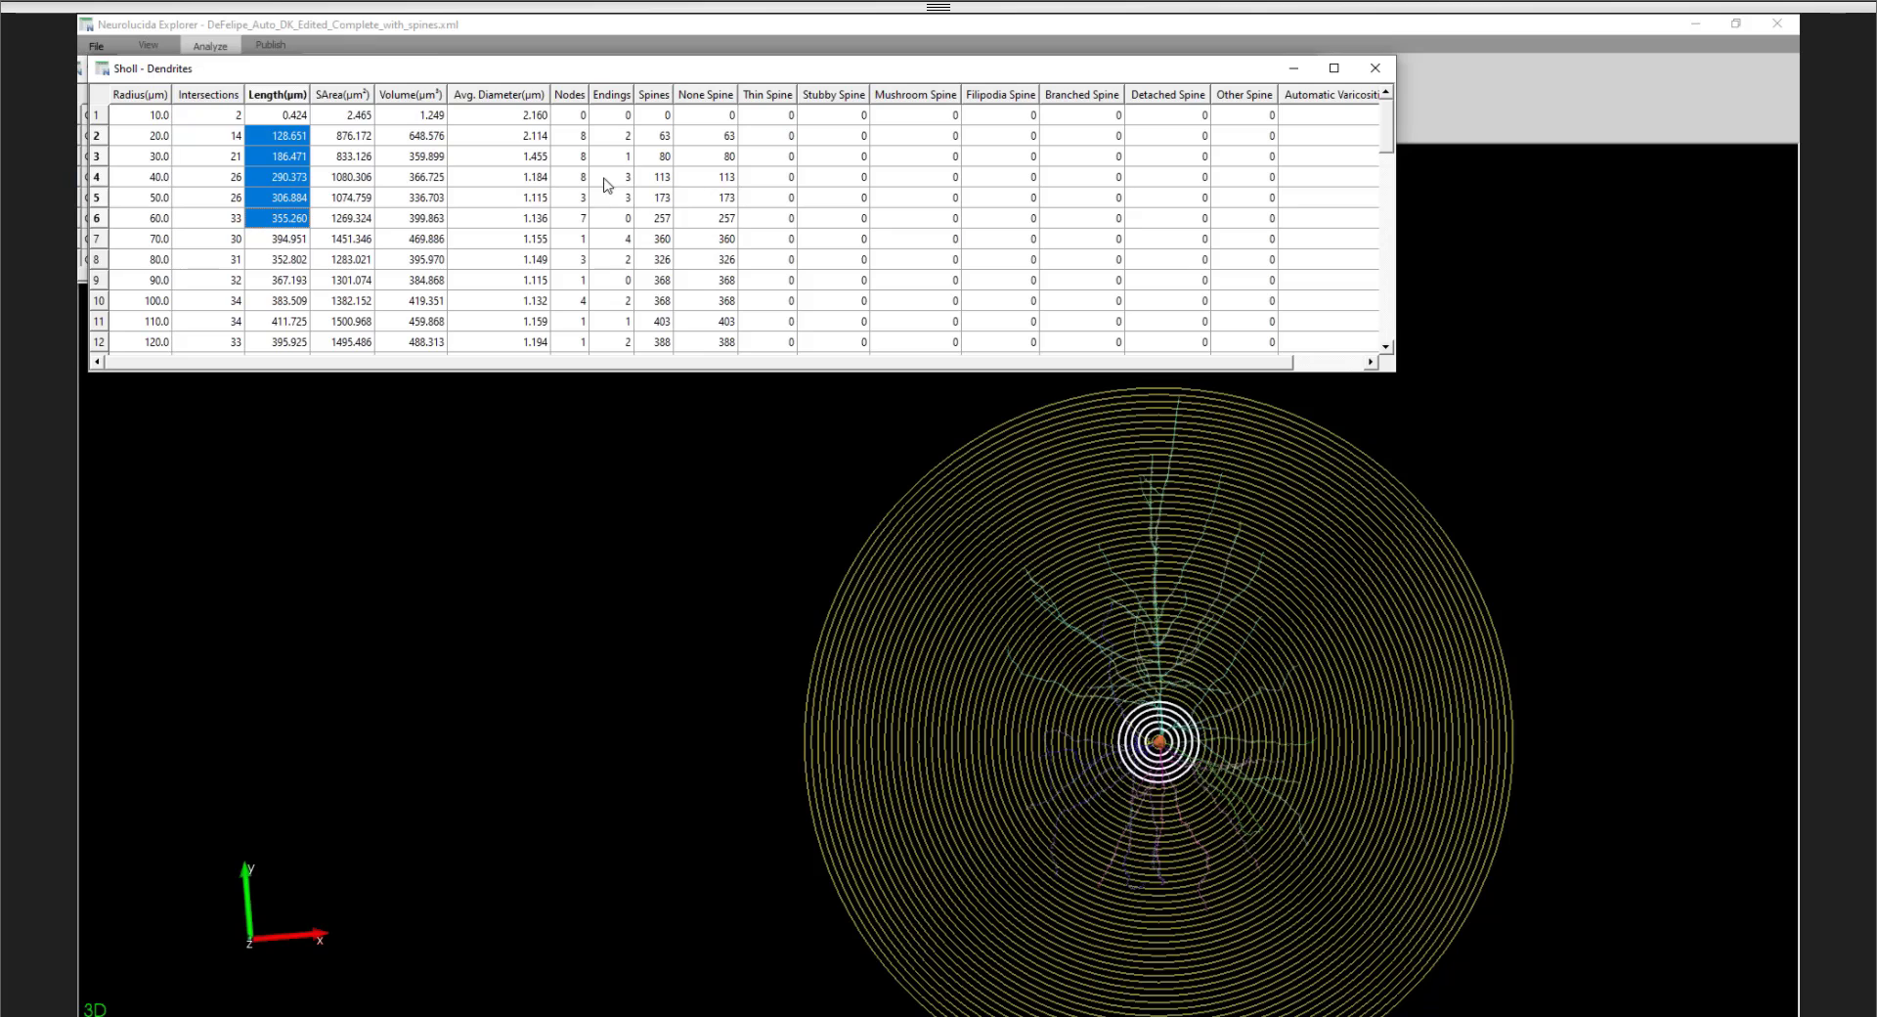
scroll(257, 266, down, 14)
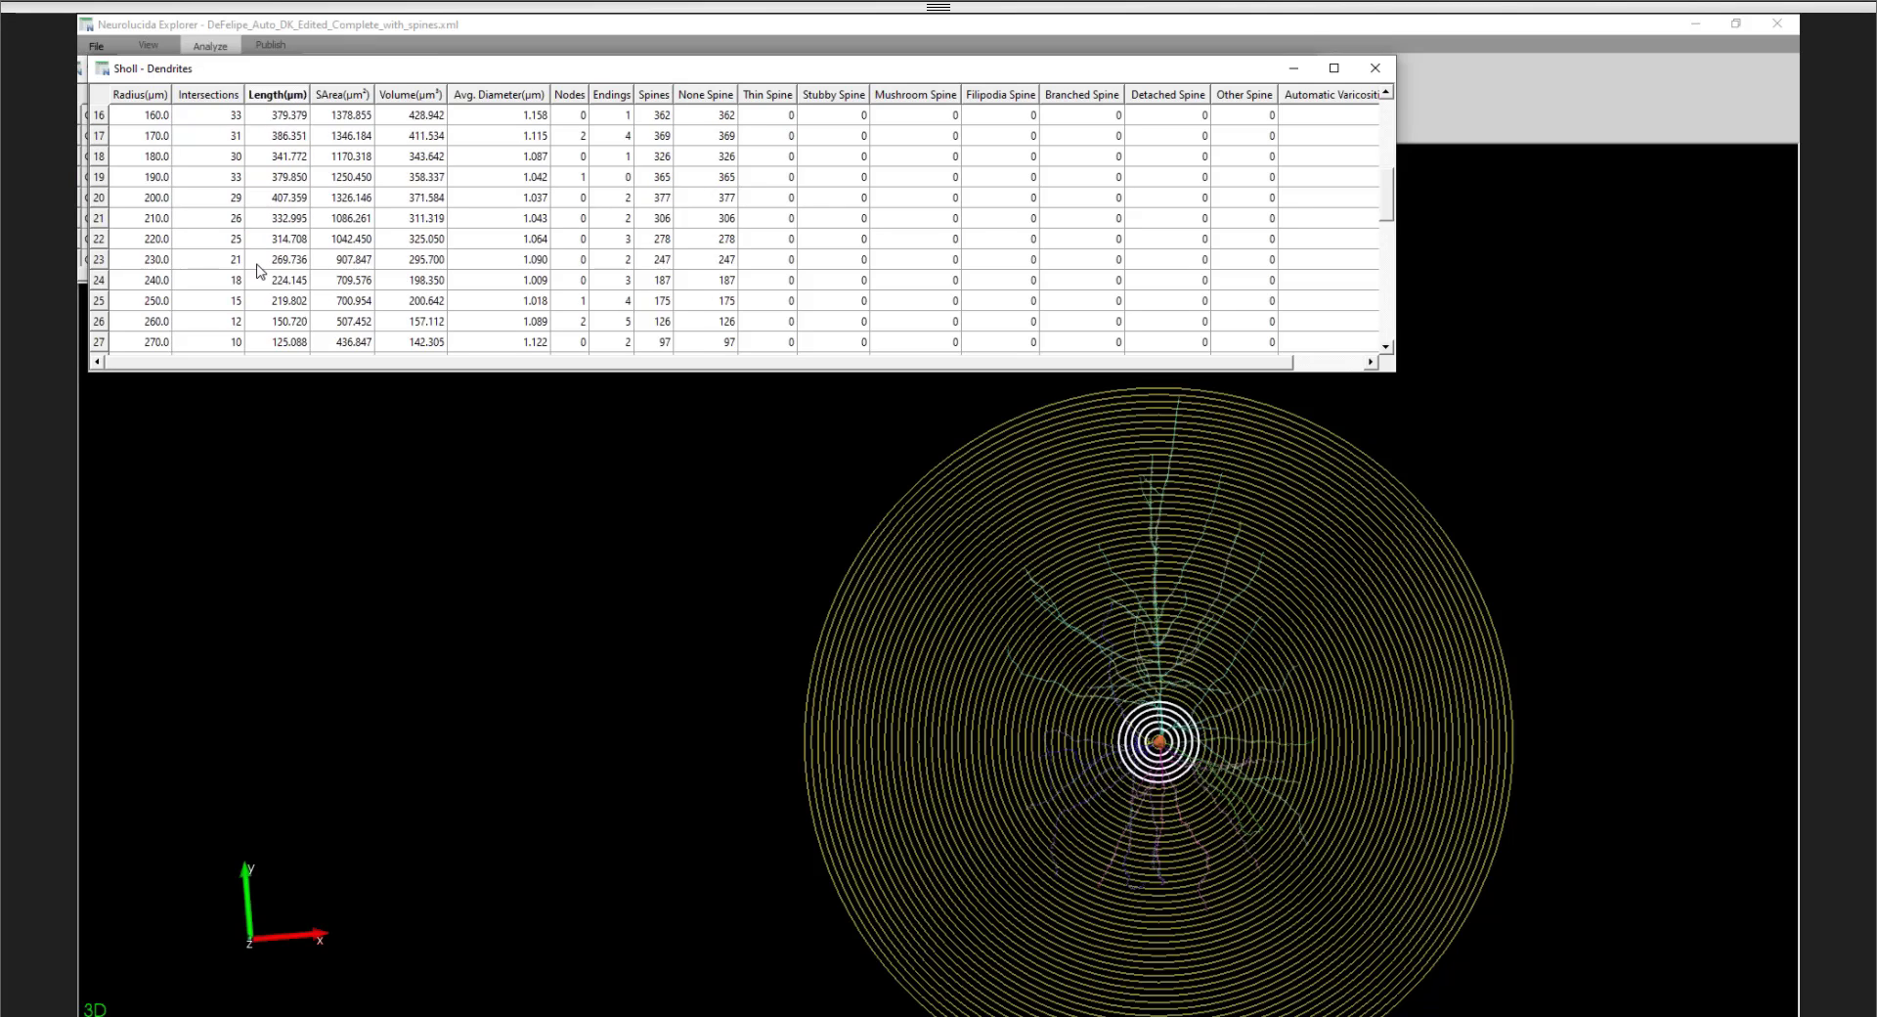
scroll(262, 276, up, 11)
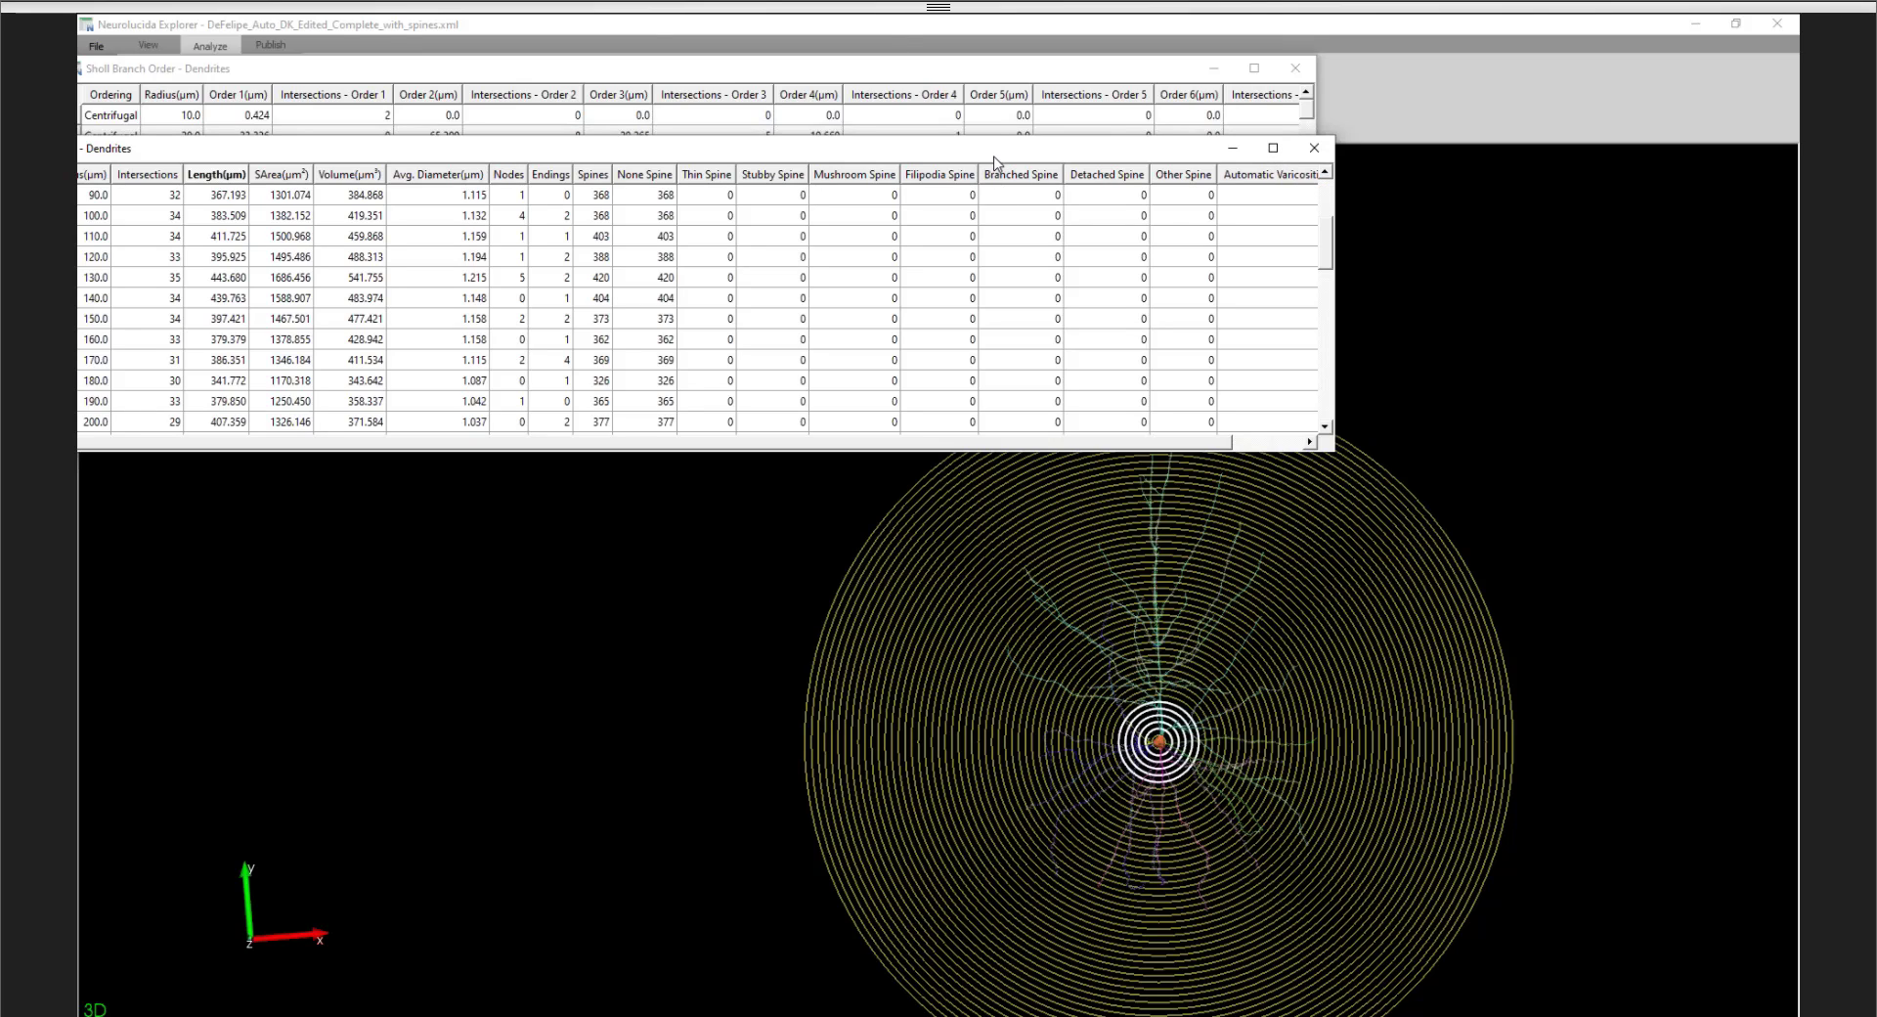
- Bring both Sholl result tables fully into view, close them, and remove the analysis graphics from the neuron
drag(1000, 159, 1143, 158)
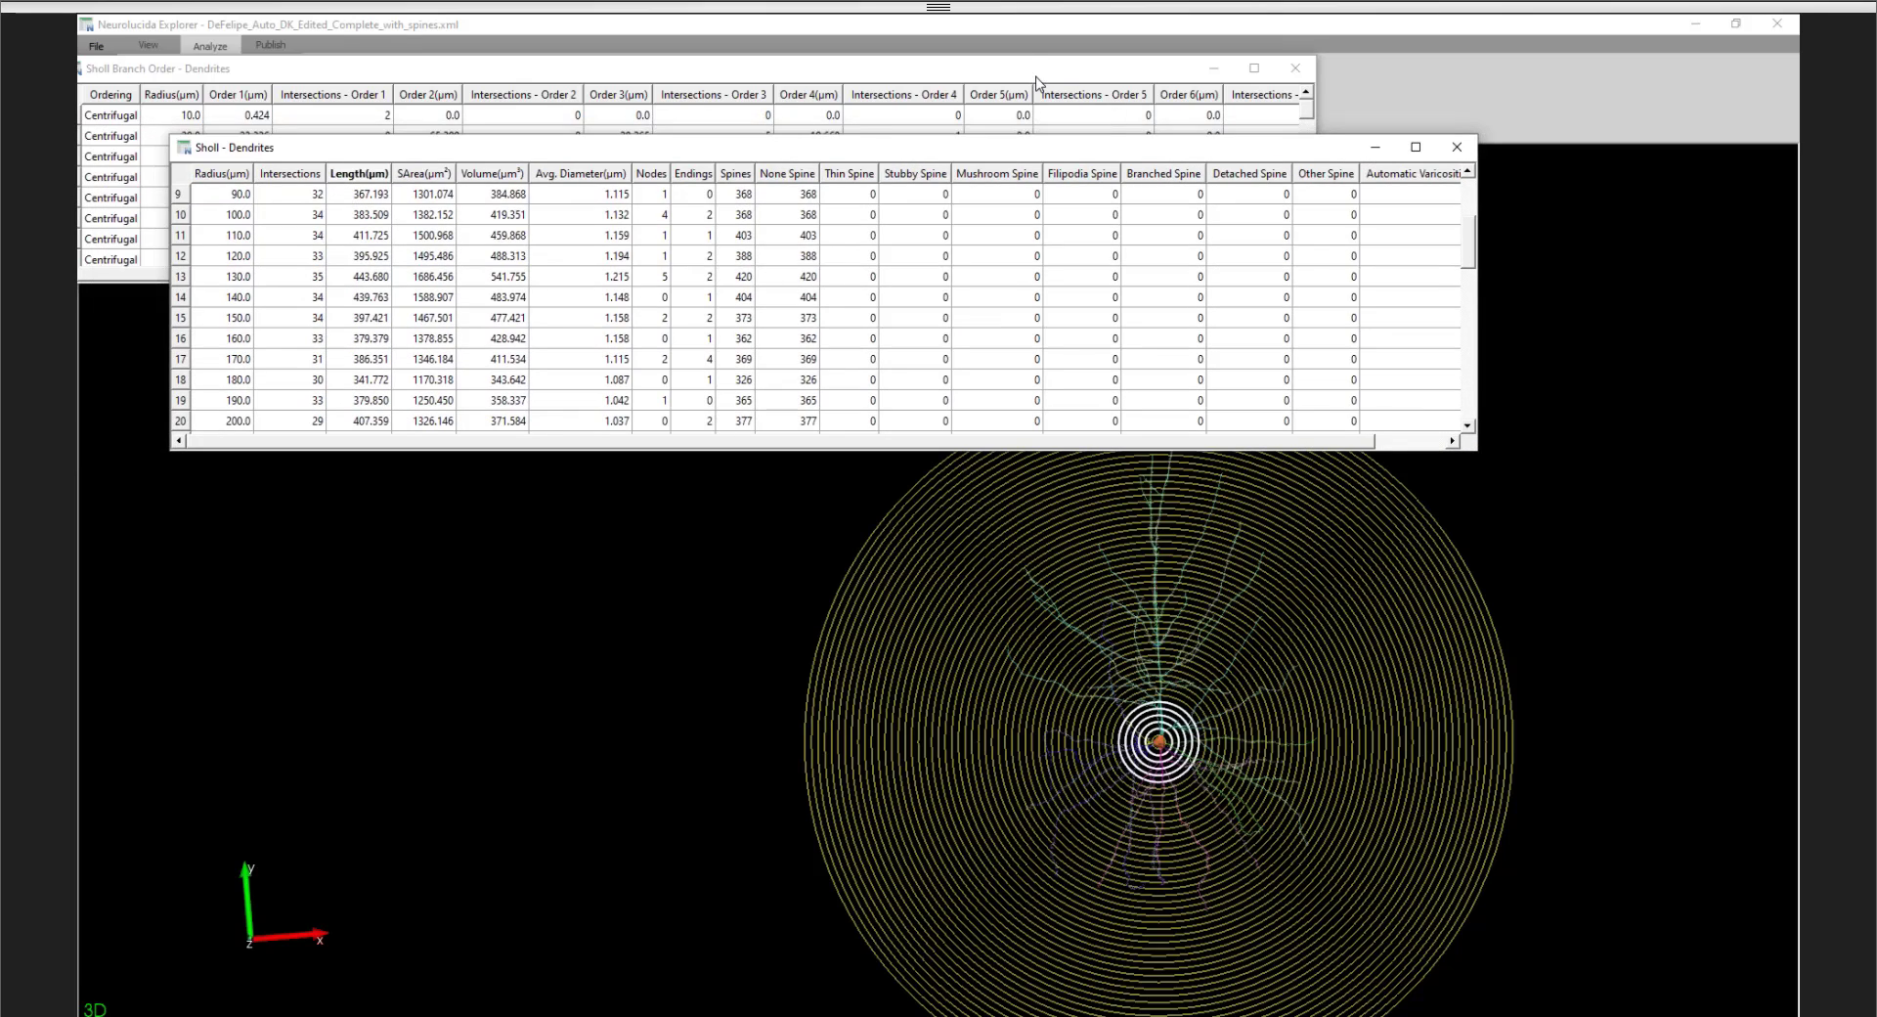
drag(1050, 81, 1151, 79)
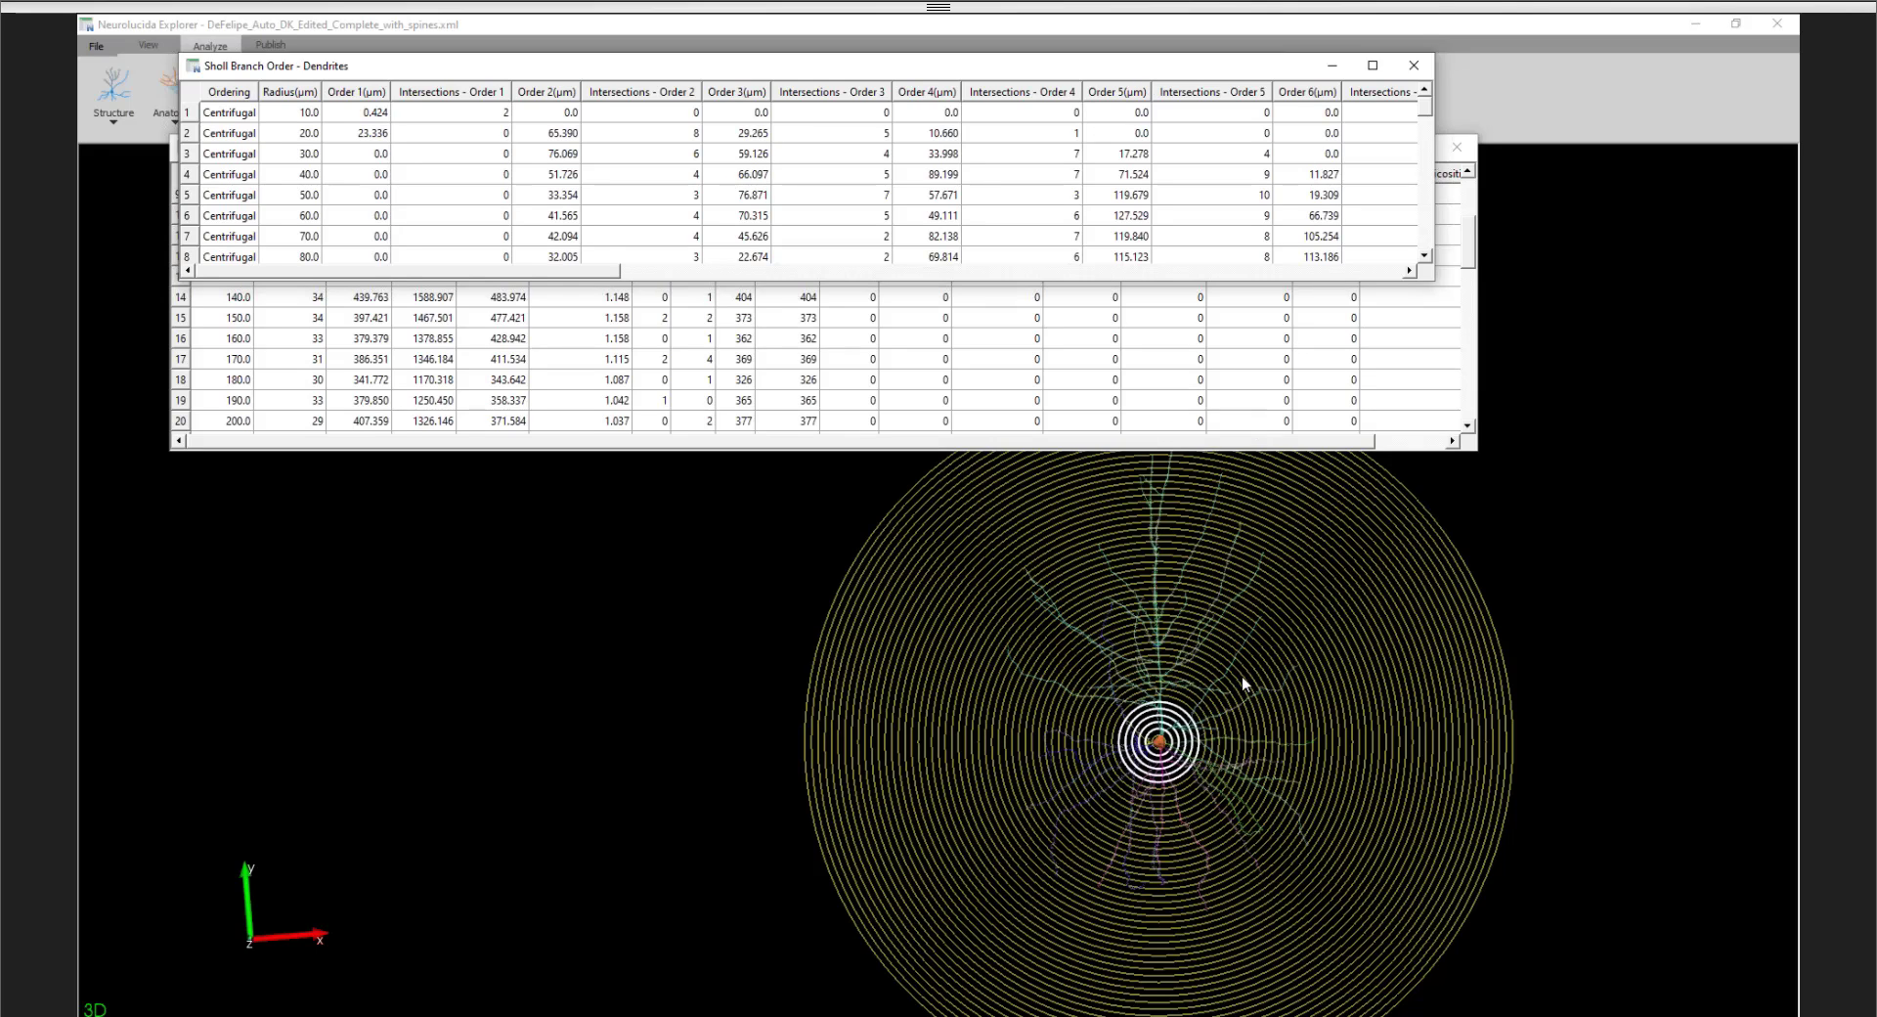
click(1414, 66)
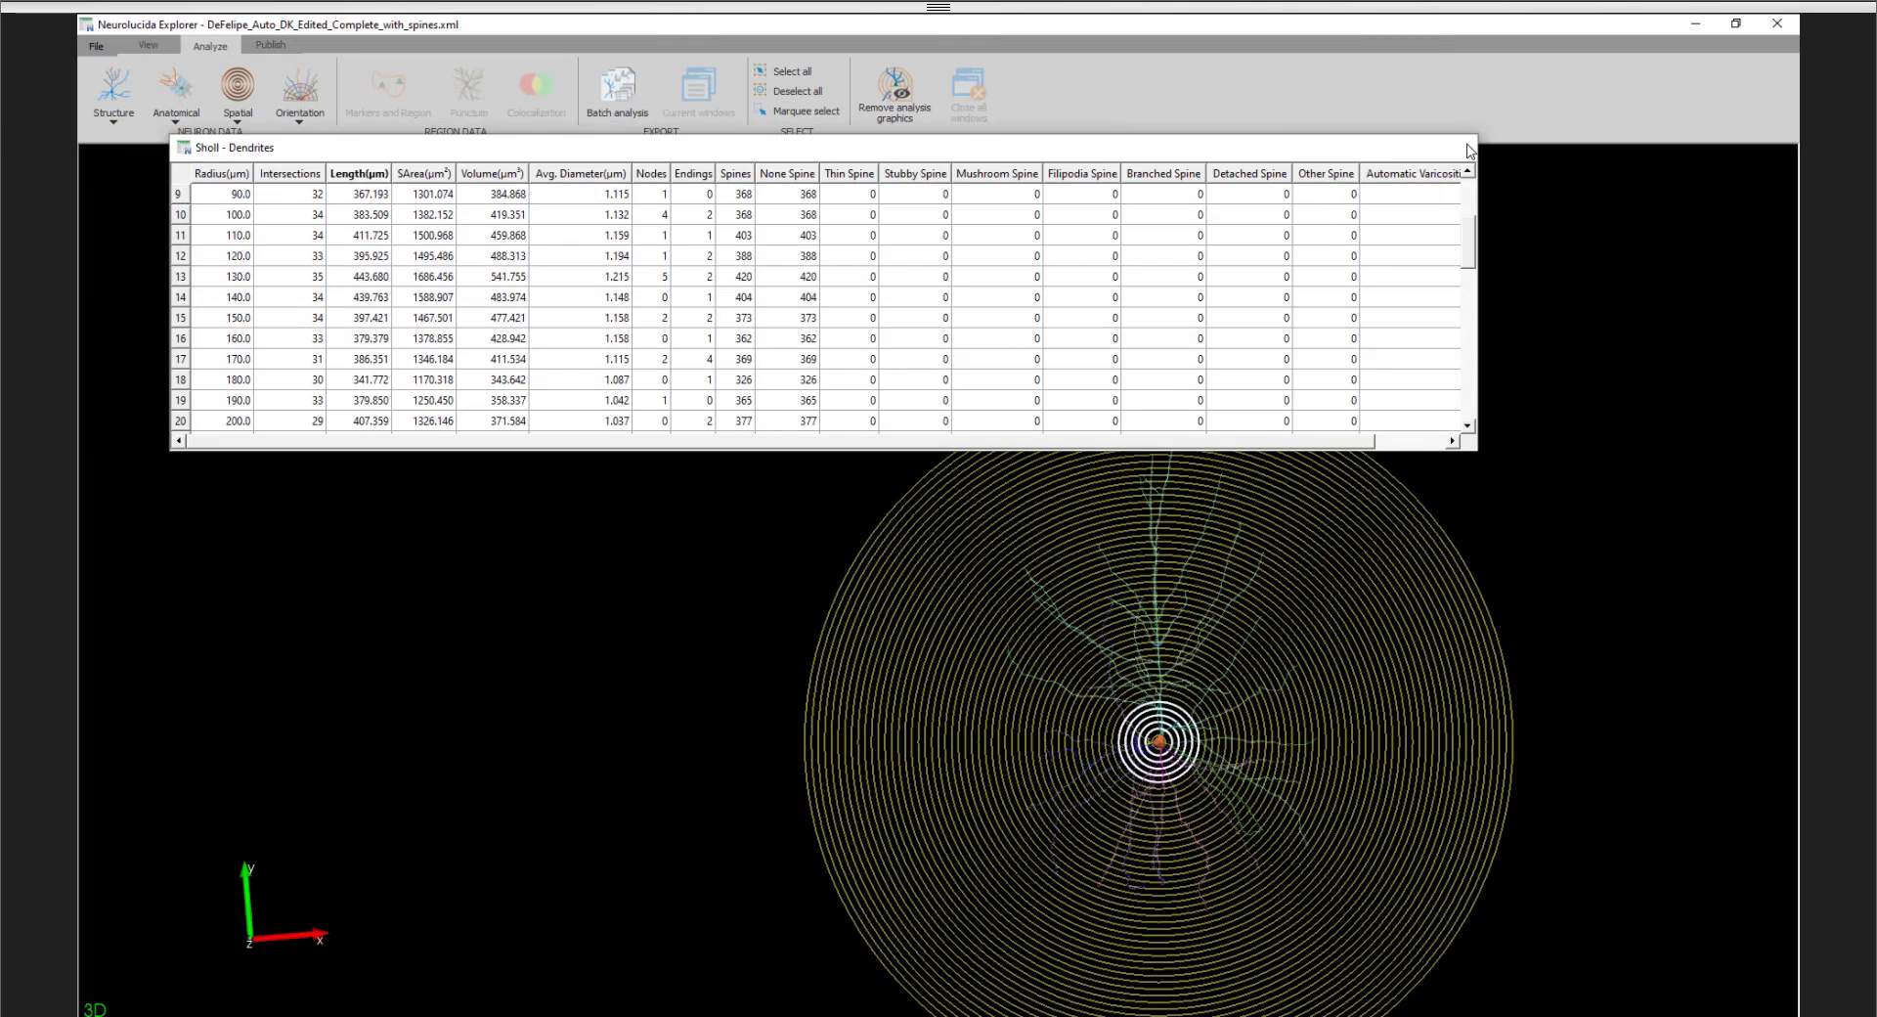
click(1469, 148)
click(895, 90)
- Select the neuron's soma directly in the 3D view
drag(1063, 439, 999, 358)
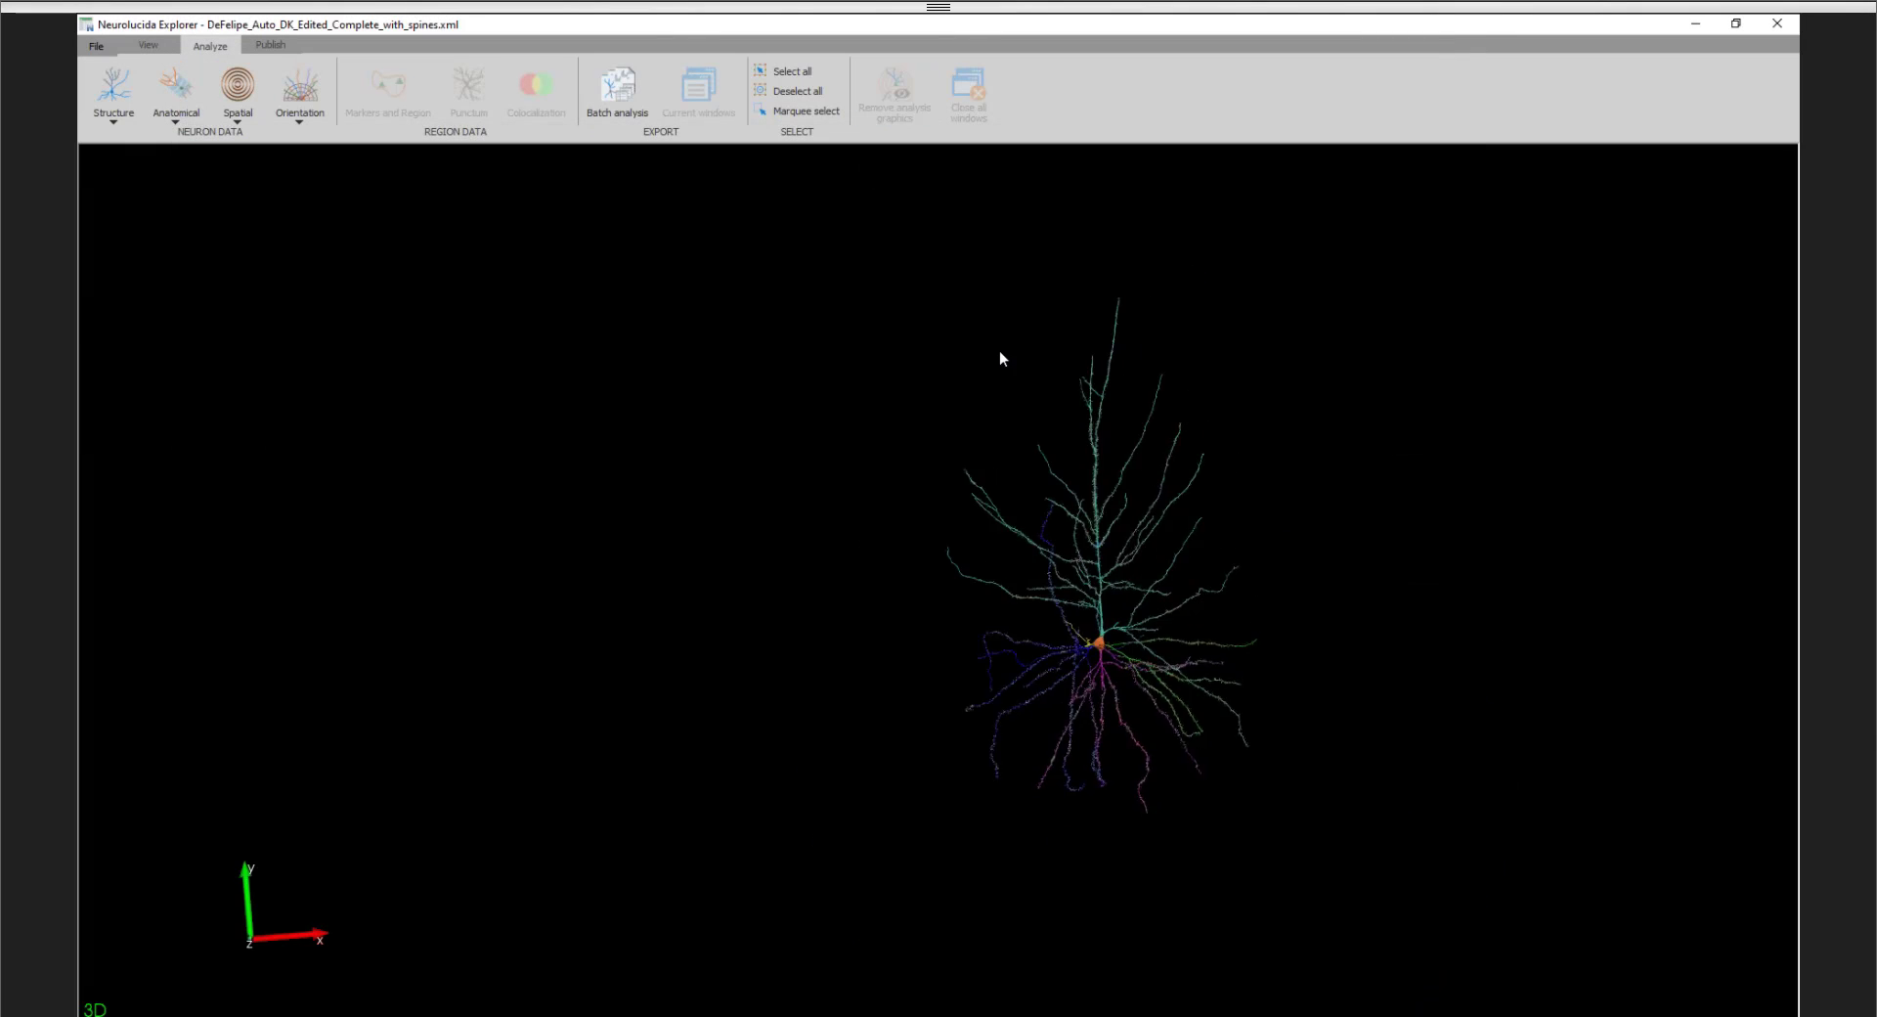
scroll(1000, 351, up, 3)
middle_drag(914, 358, 665, 376)
drag(831, 401, 871, 446)
middle_drag(871, 445, 950, 485)
scroll(951, 485, down, 3)
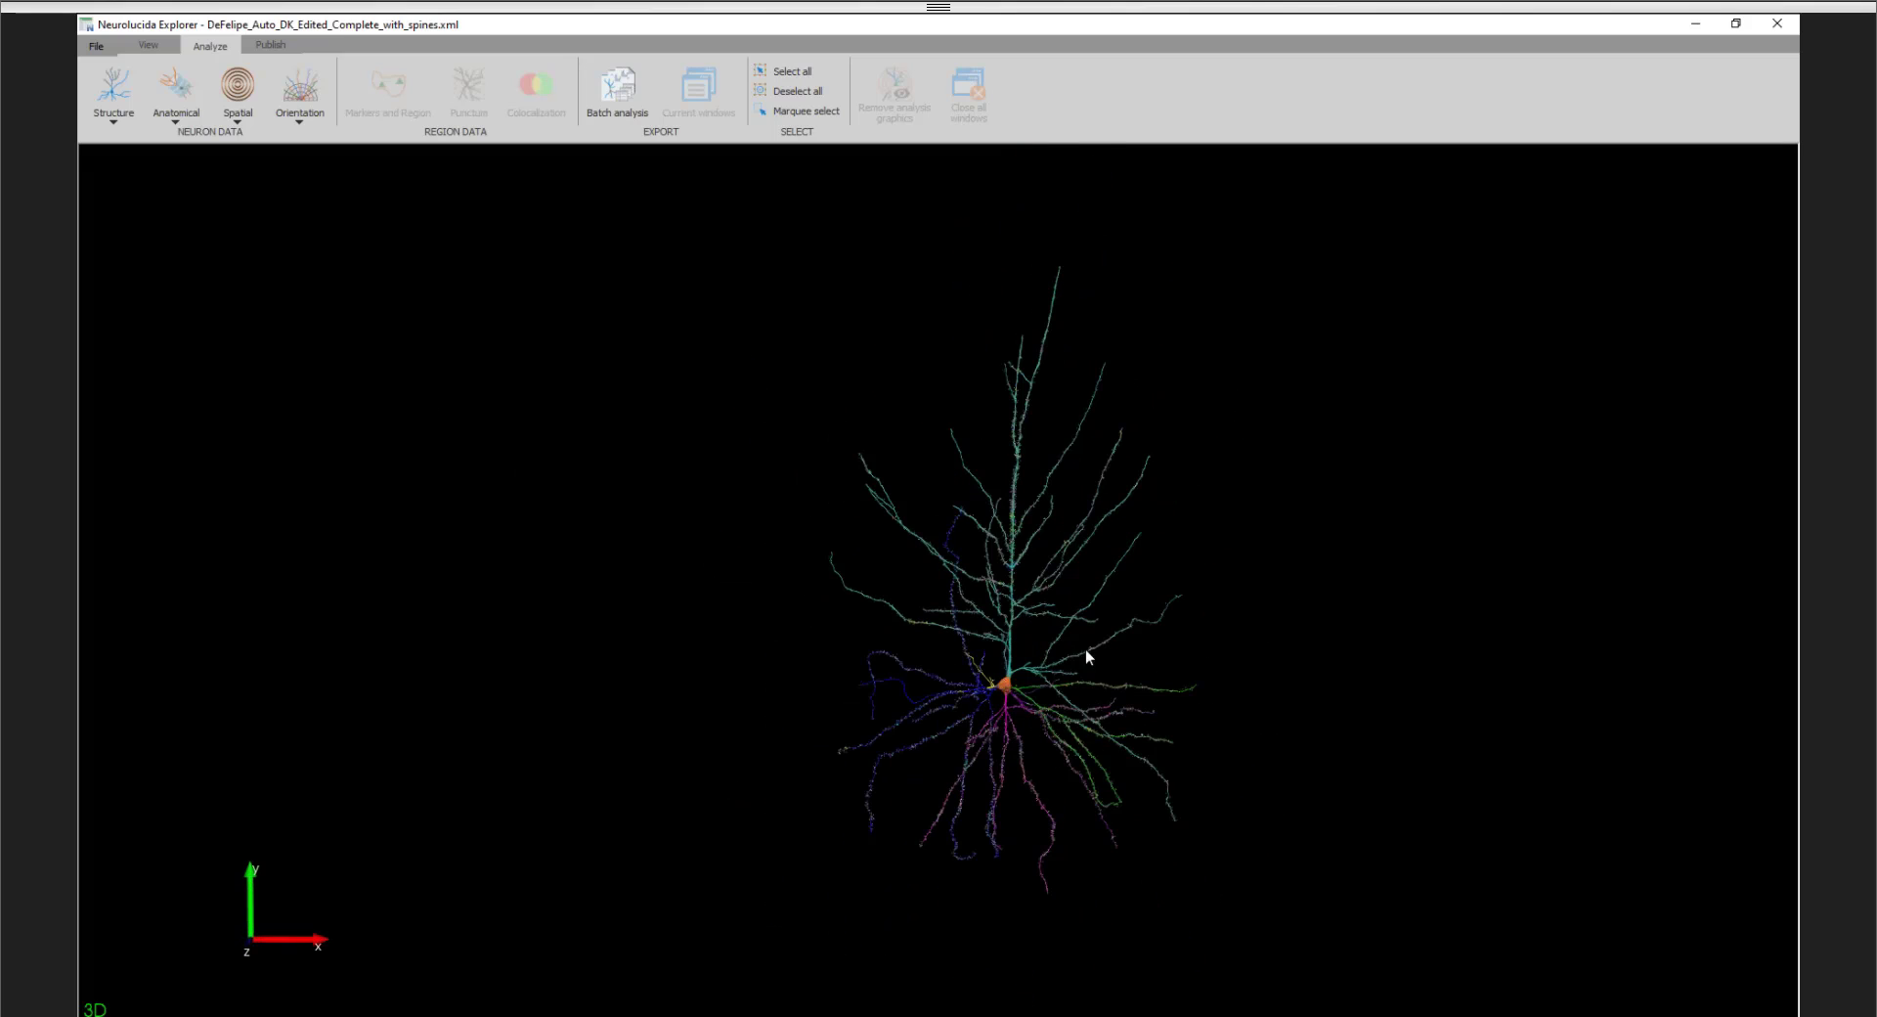
click(1007, 686)
- Show the list of traced structures, collapse its Dendrites and Spines groups, and select Soma 1
click(147, 46)
click(113, 93)
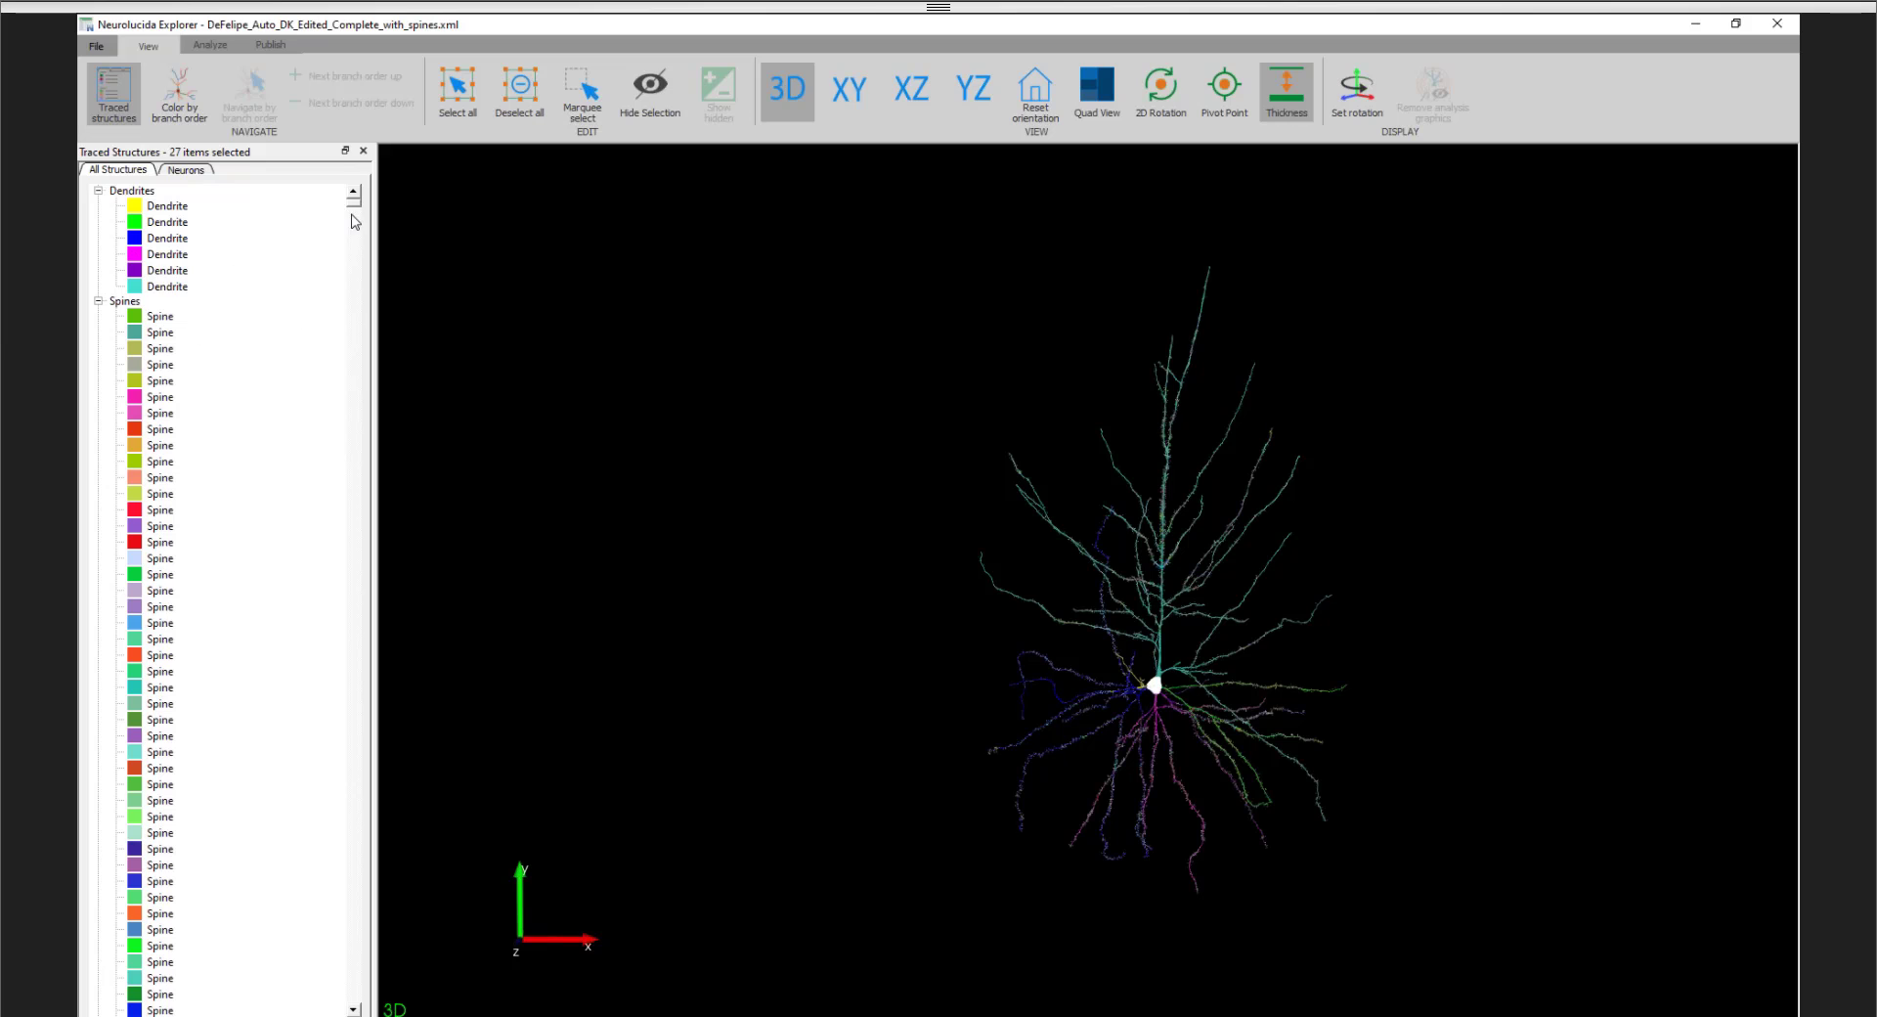
click(98, 191)
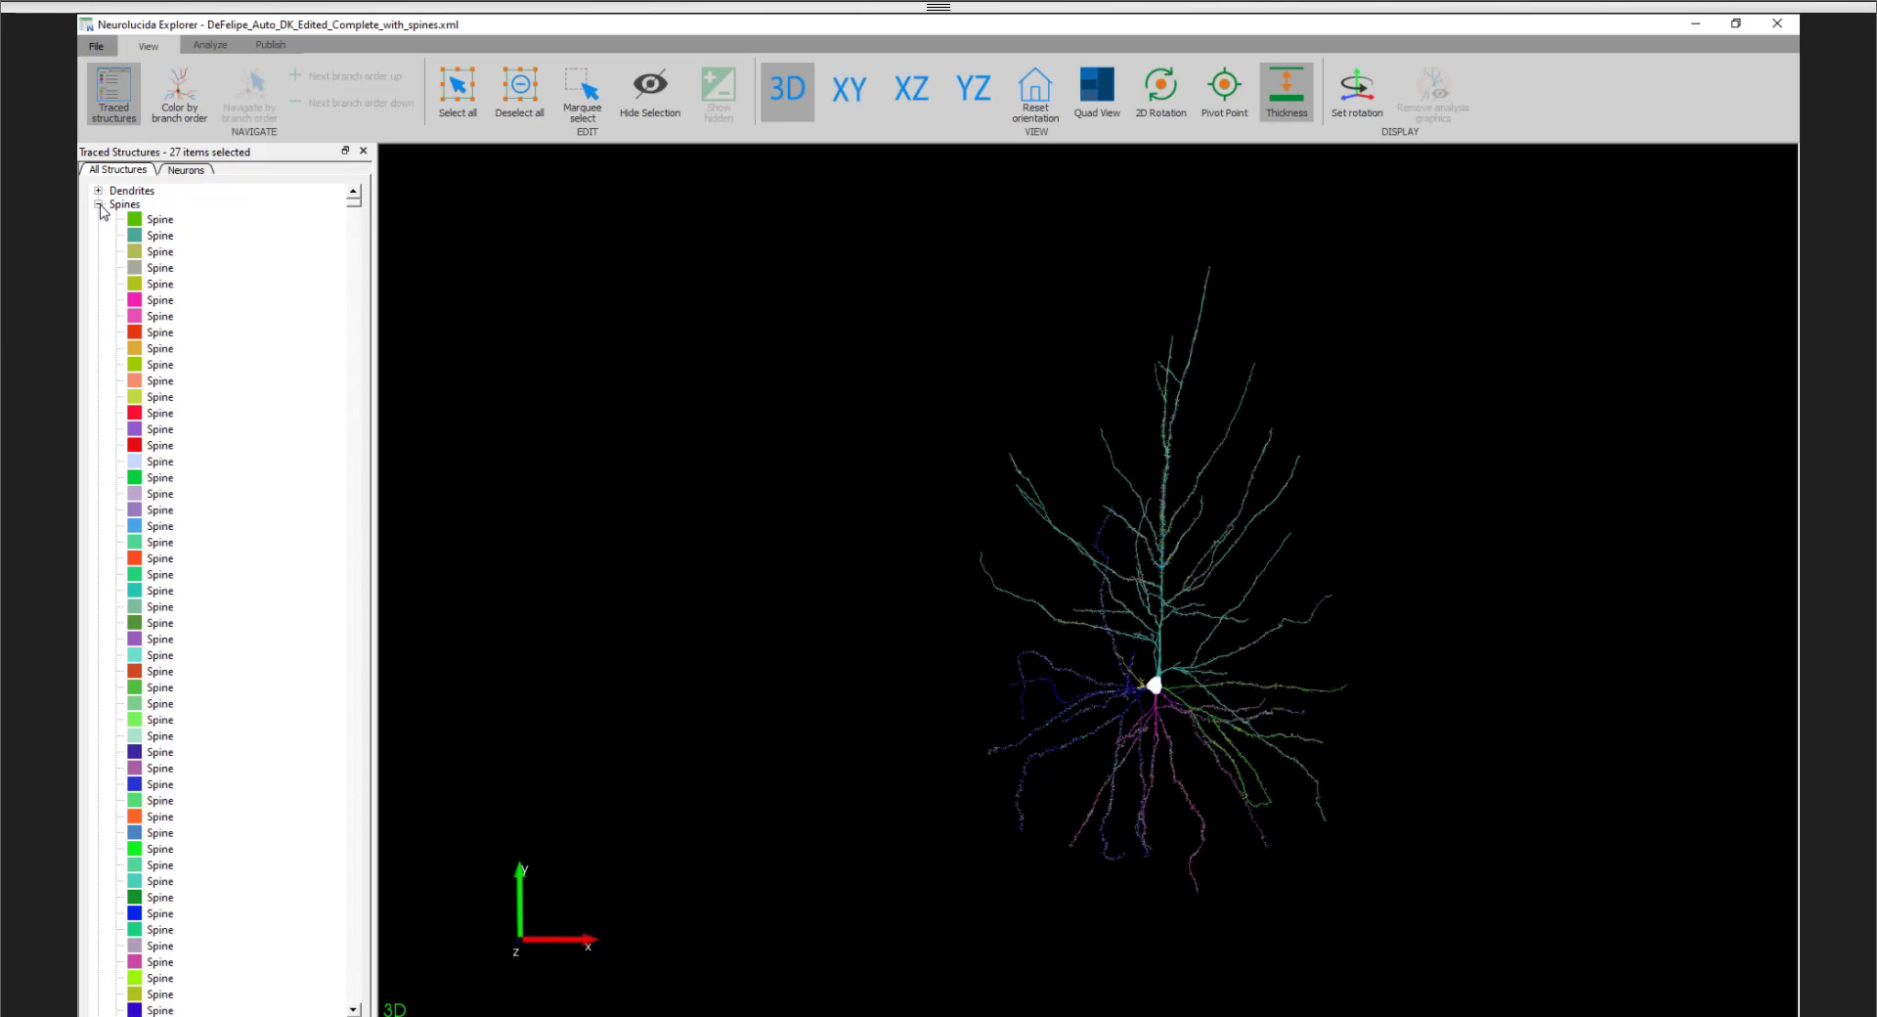
click(99, 204)
click(174, 233)
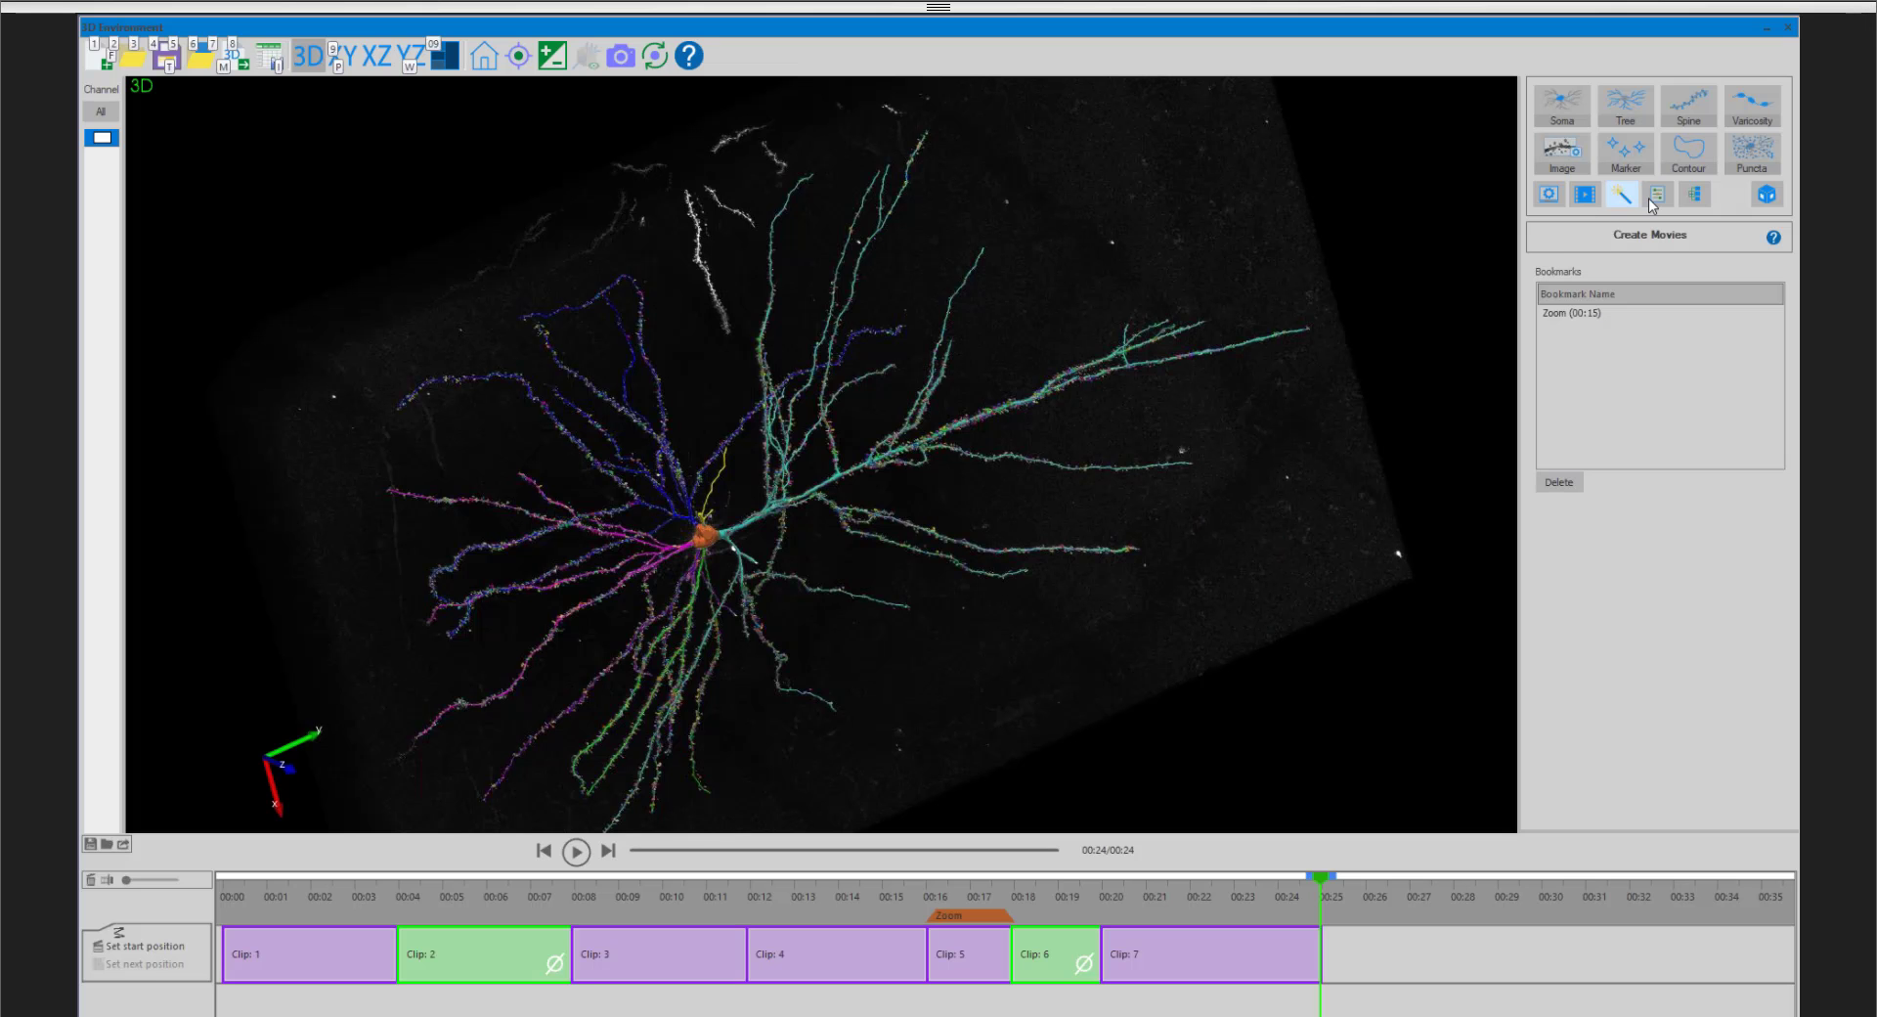
- Review the Create Sets options in the 3D Environment, and return to the traced neuron in Neurolucida Explorer
click(1695, 193)
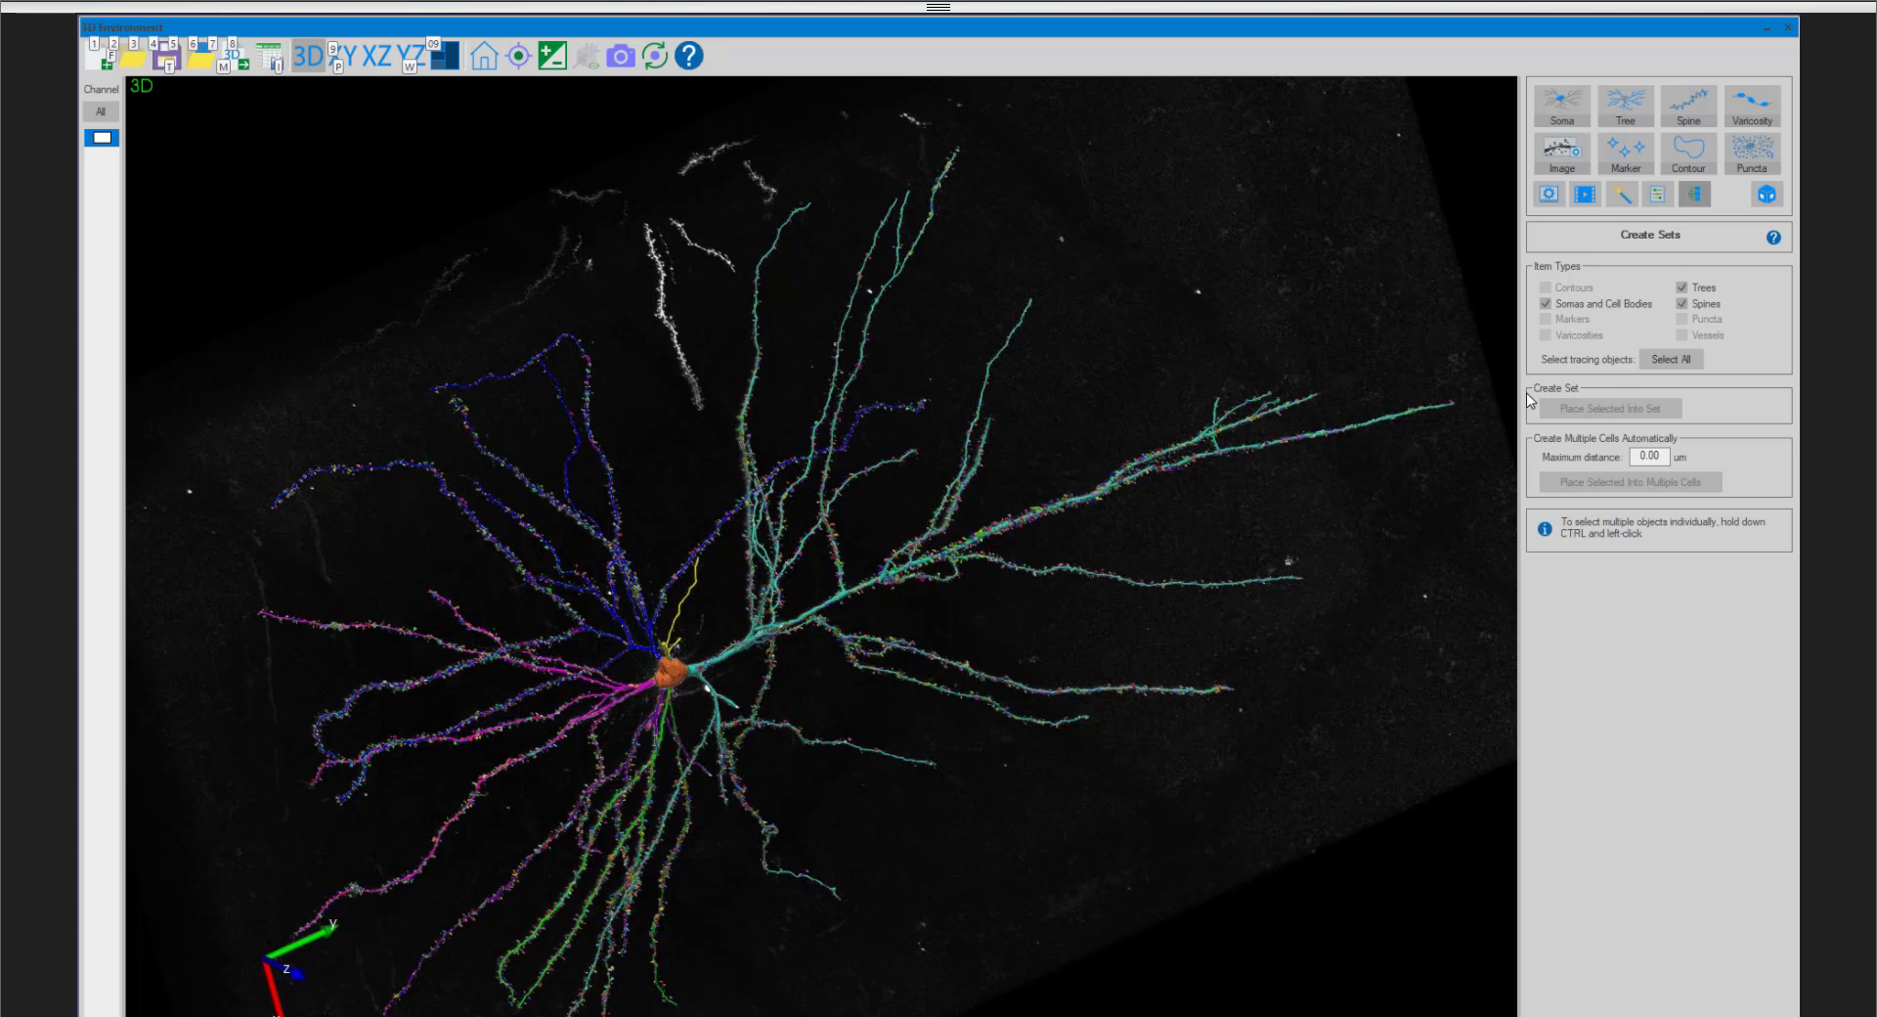
key(alt)
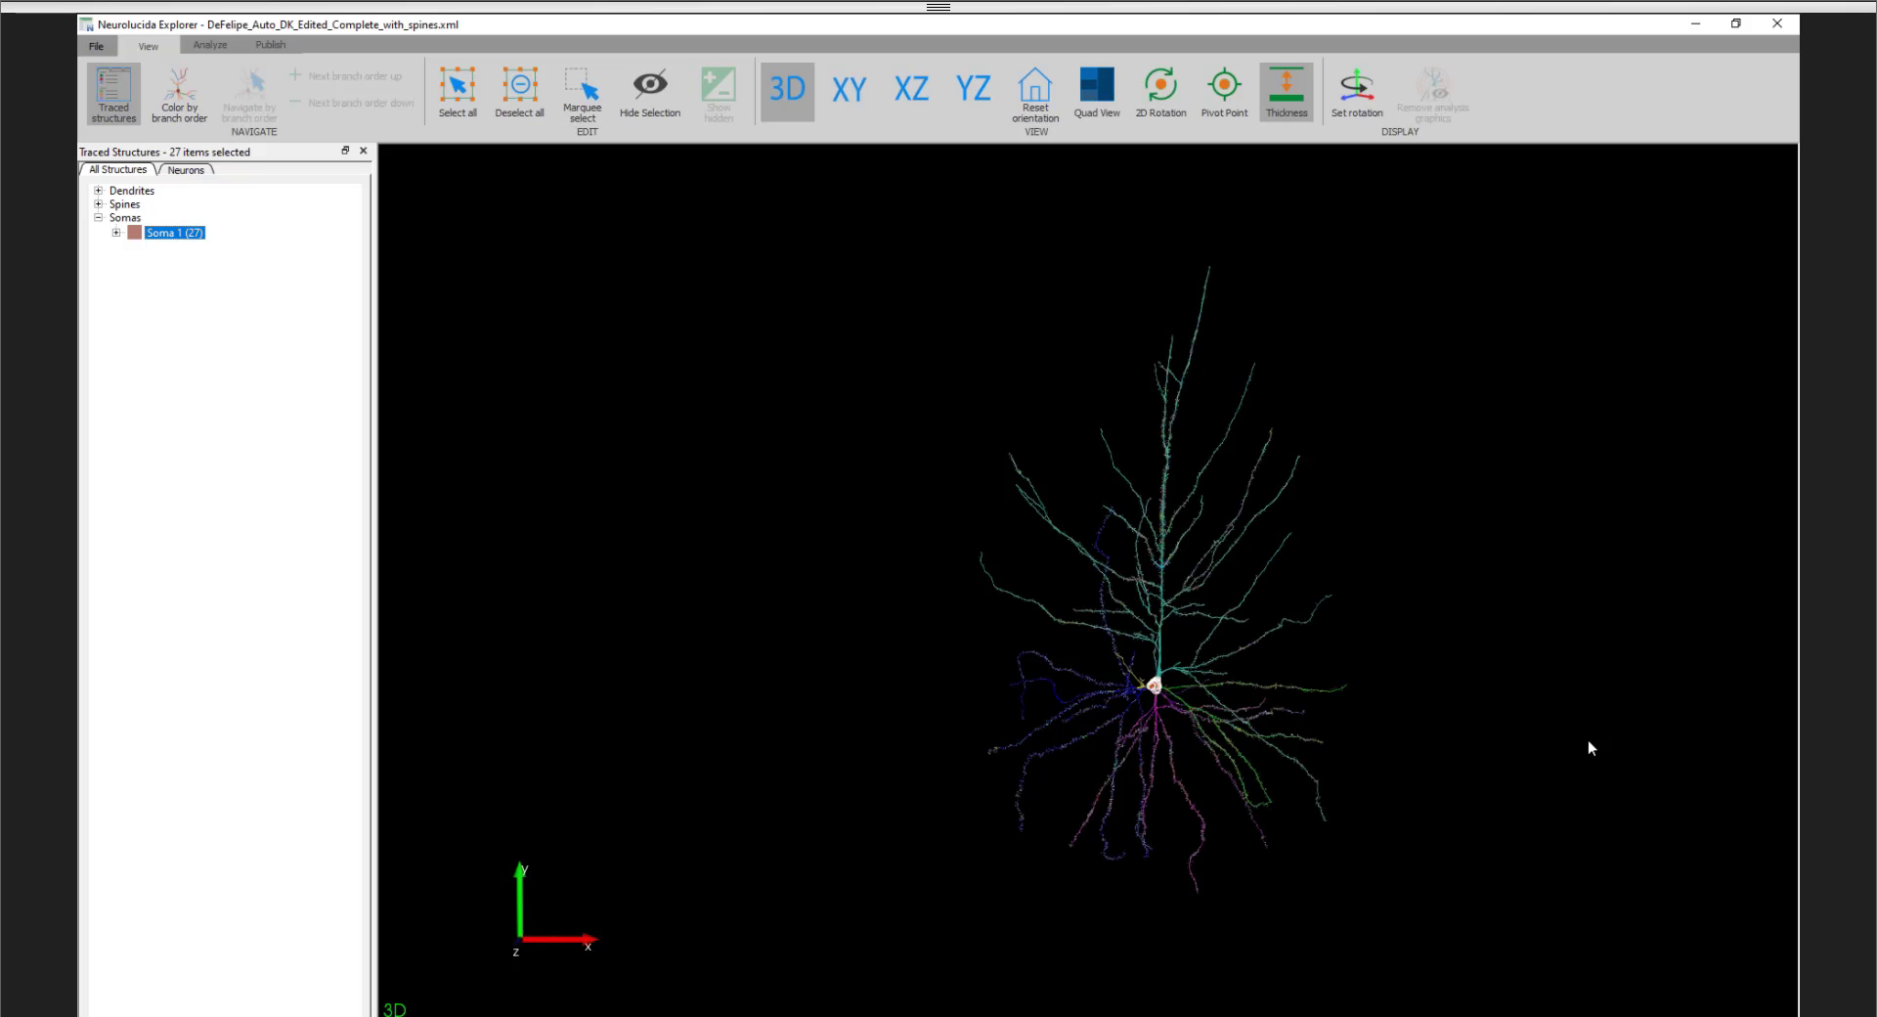
scroll(1486, 624, up, 2)
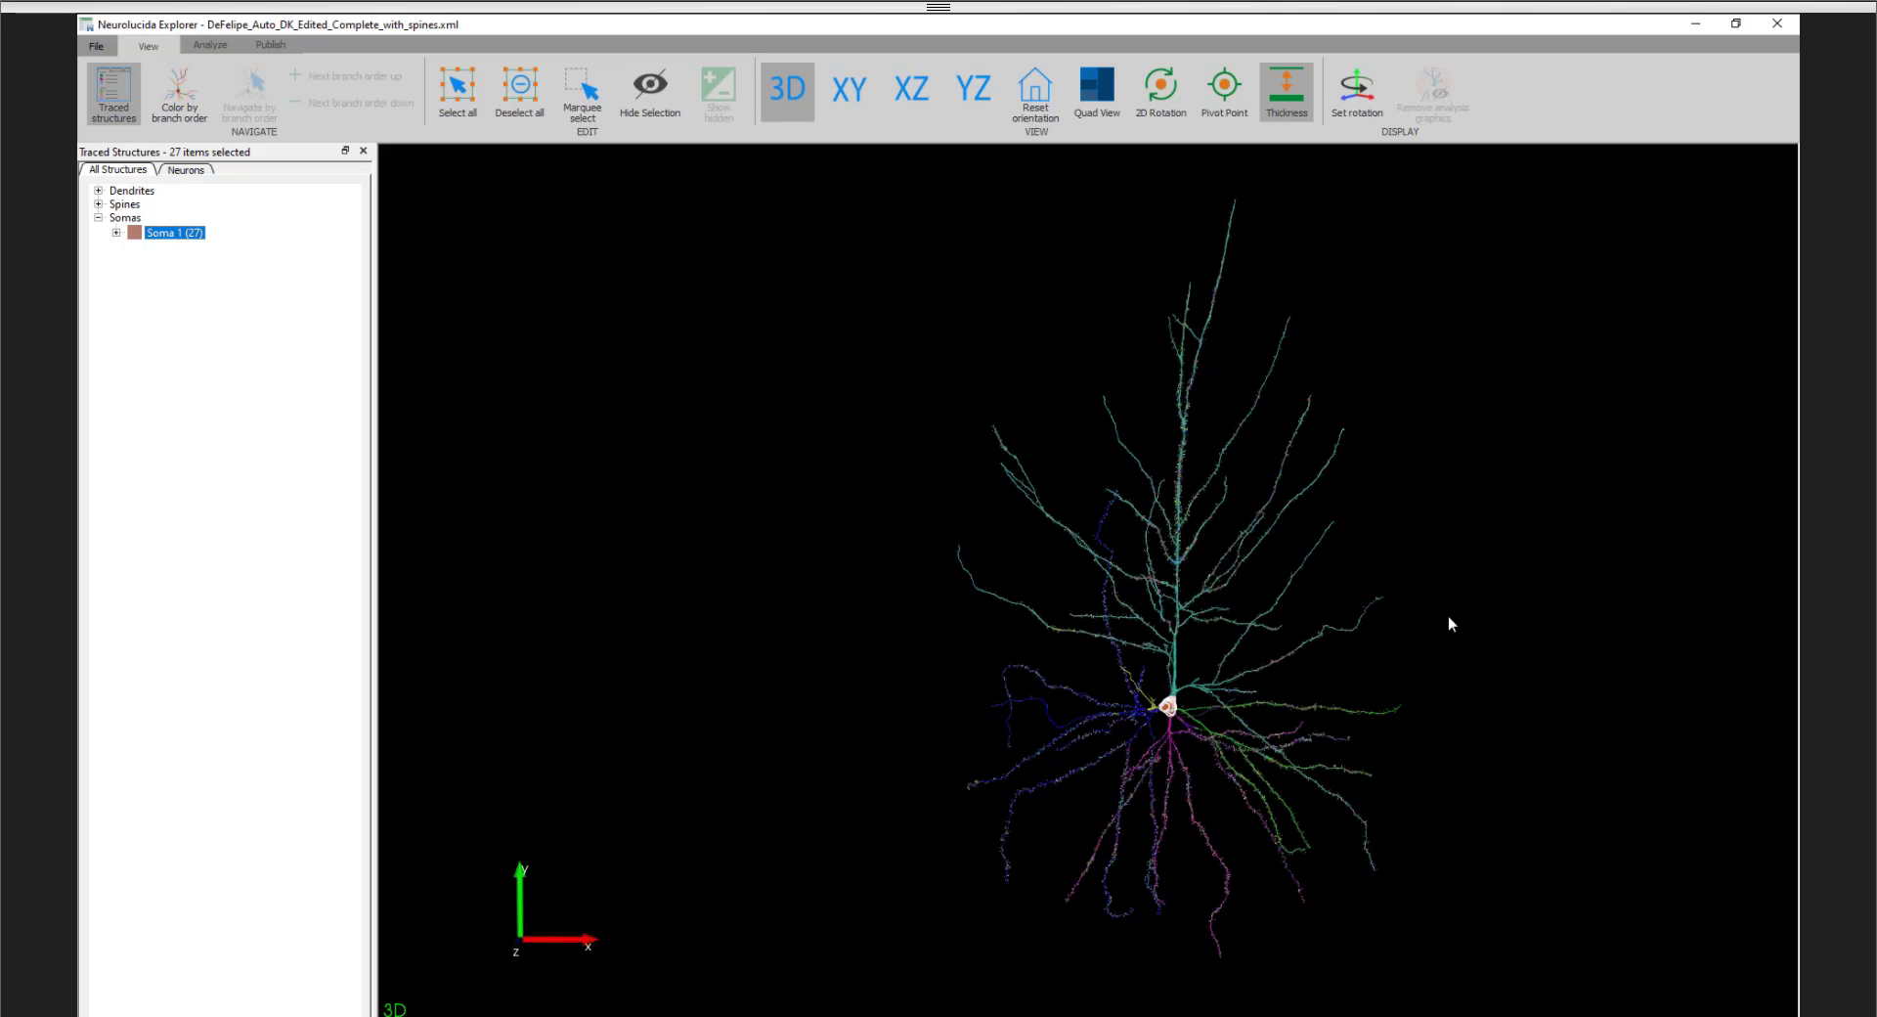
click(1448, 616)
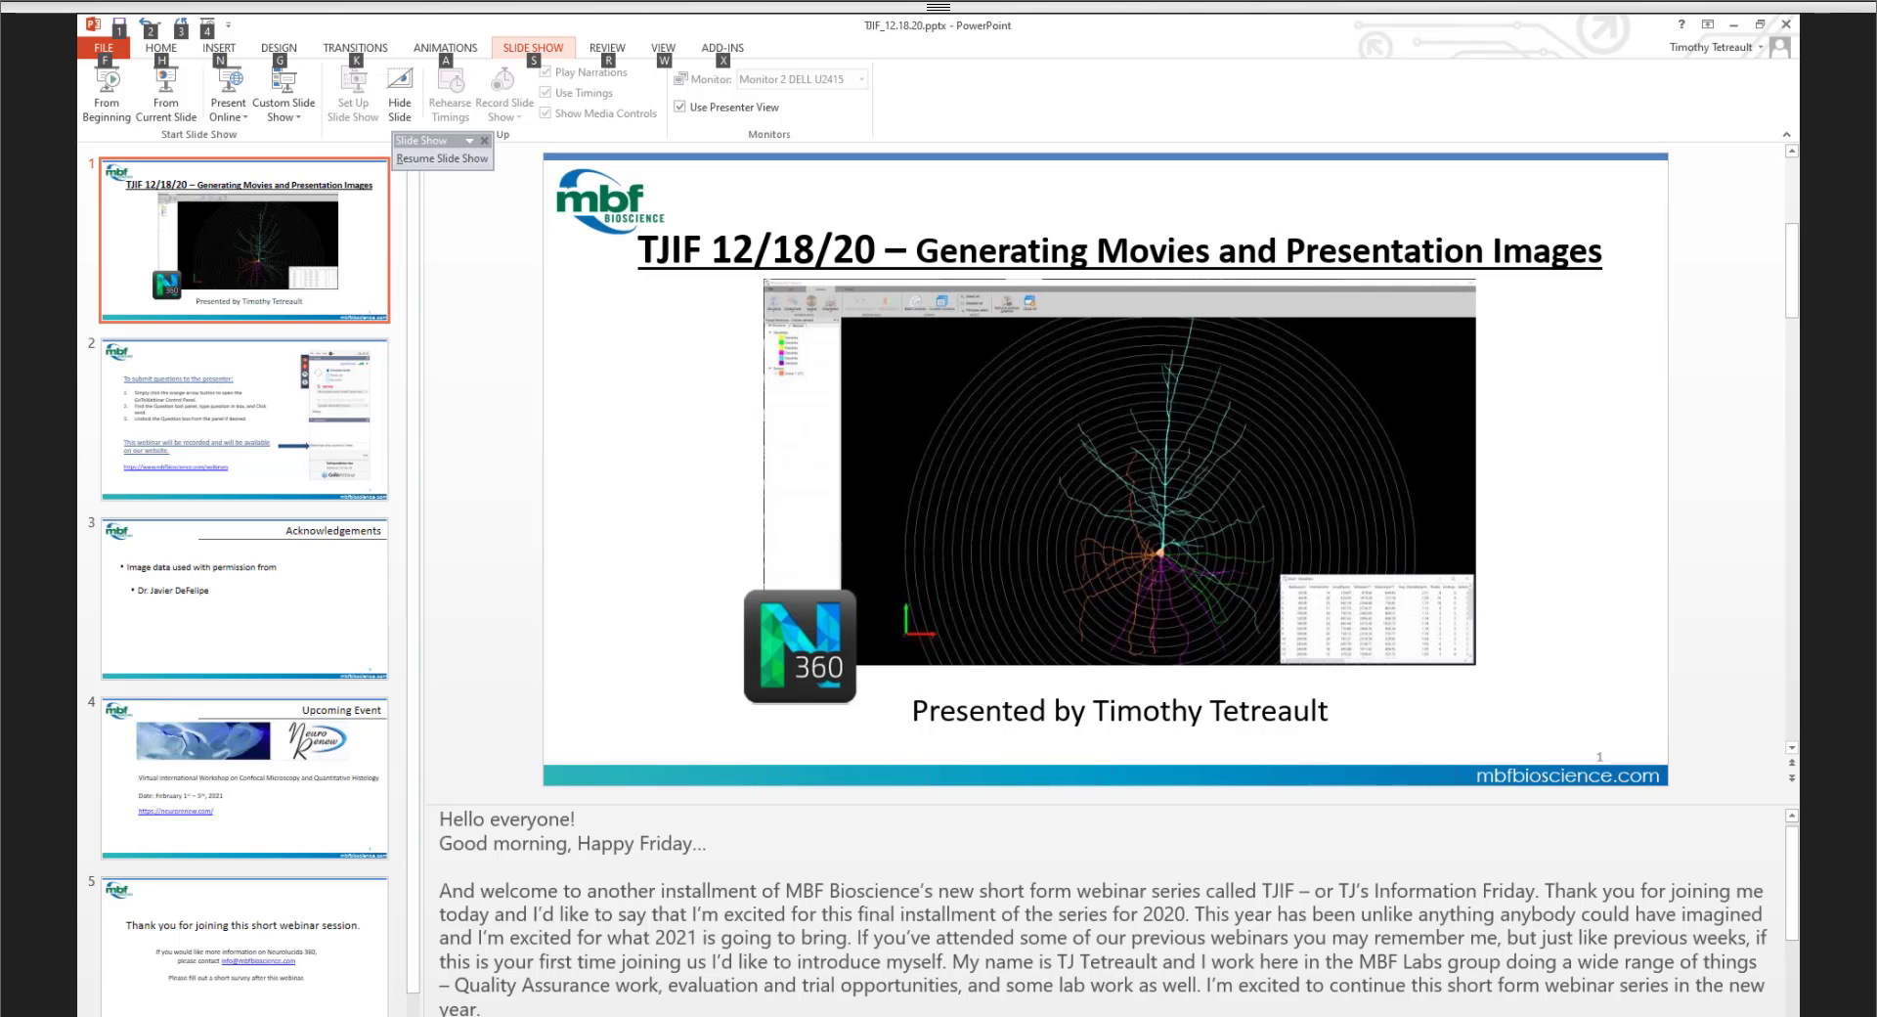
- Switch to the running PowerPoint slide show and advance to the Acknowledgements slide
key(alt+Tab)
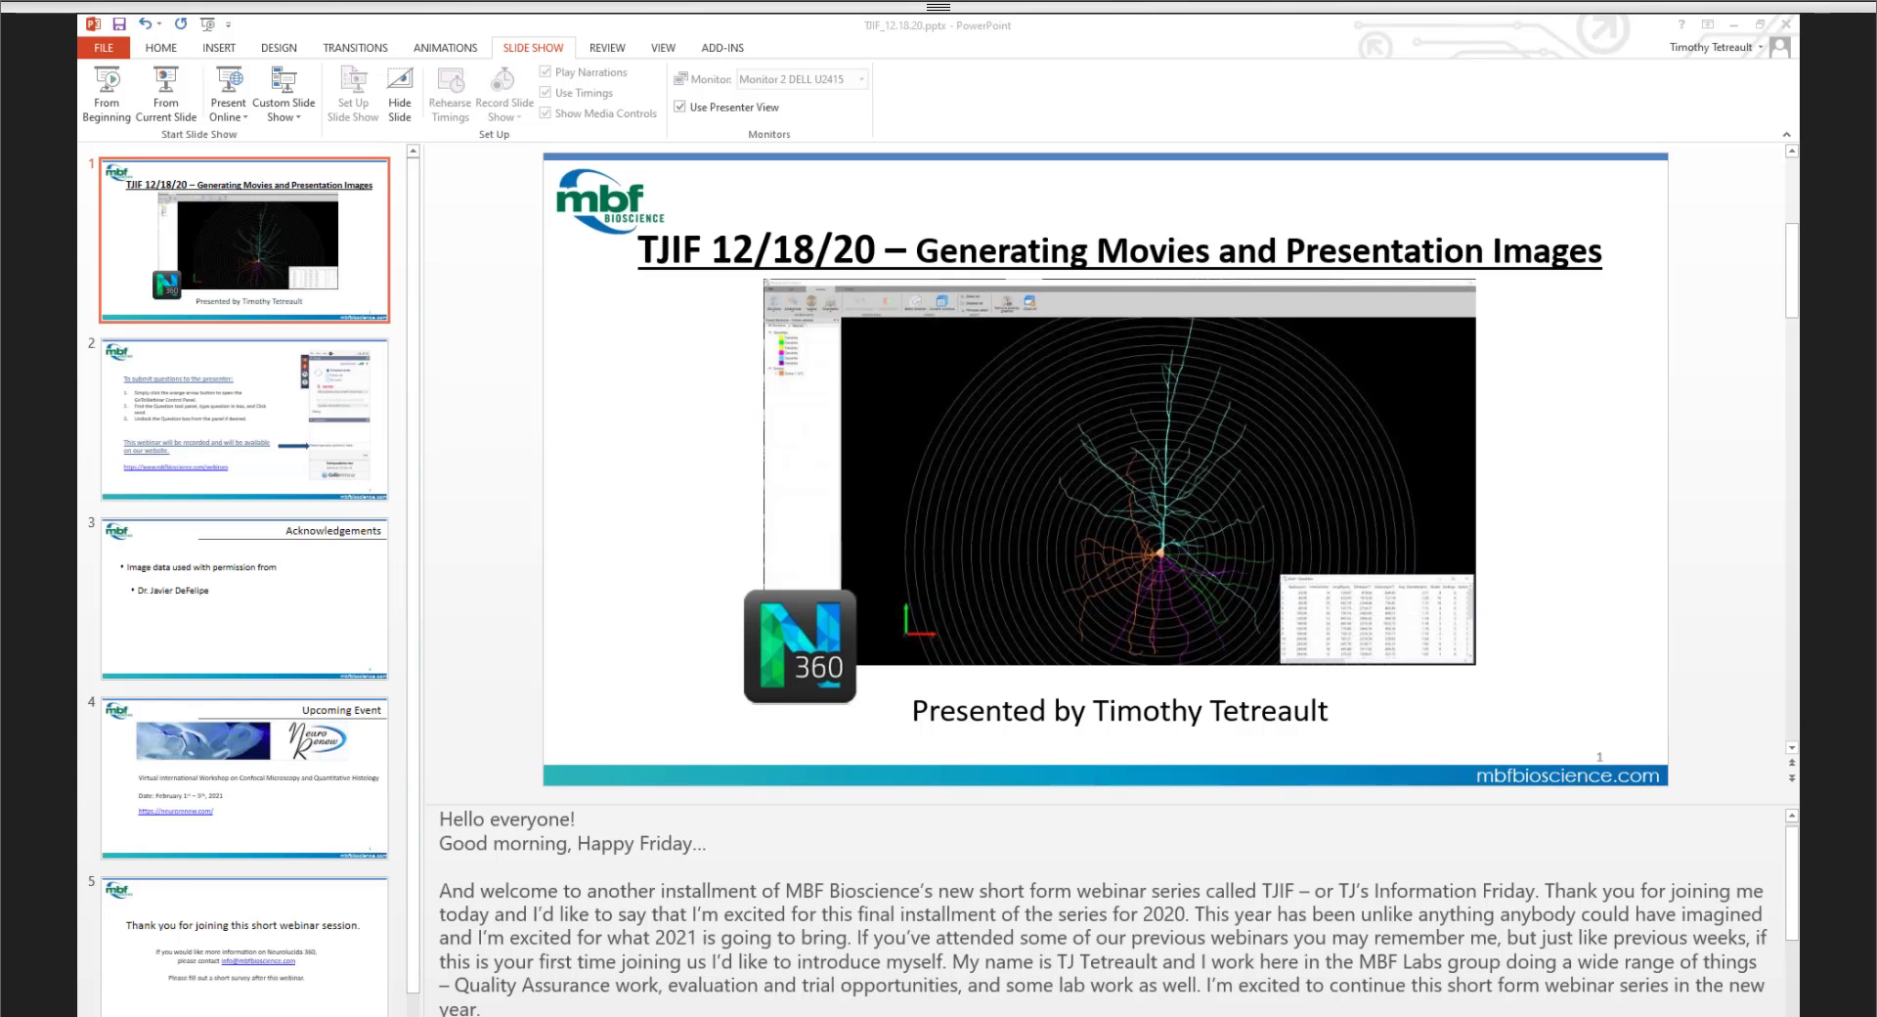
key(alt+Tab)
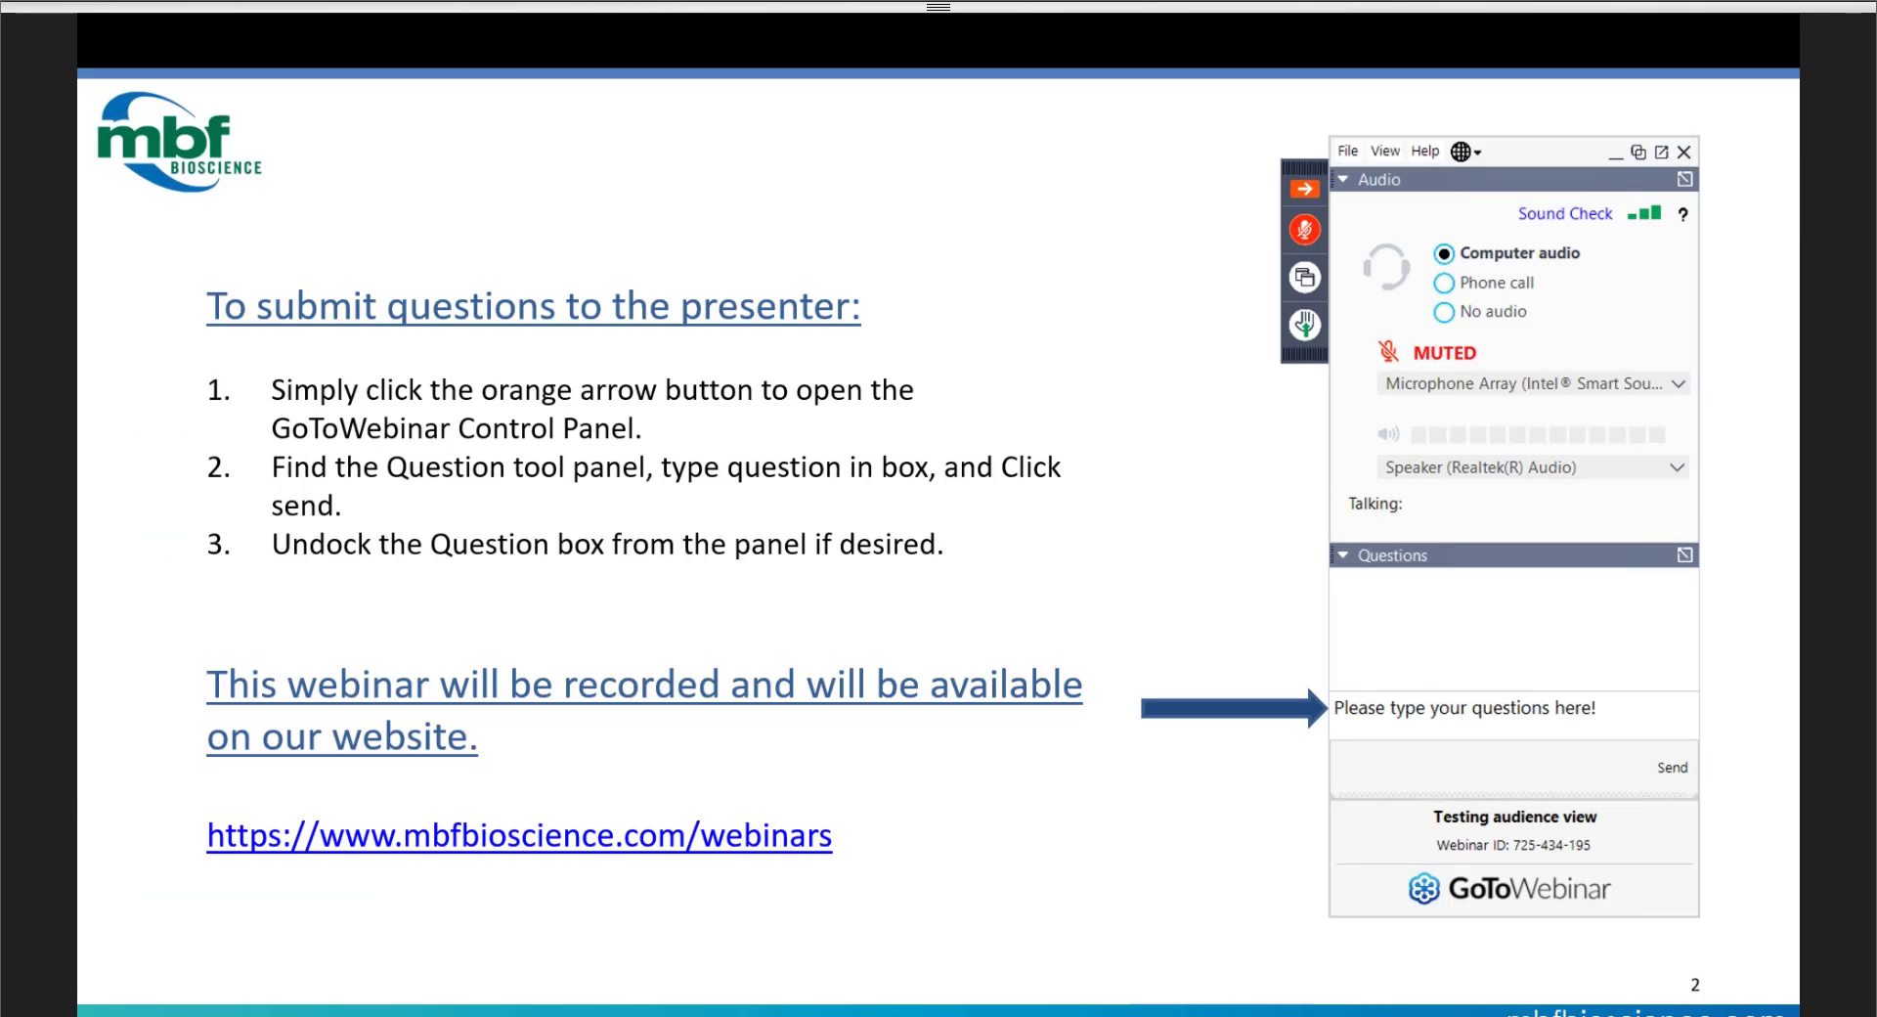
key(Right)
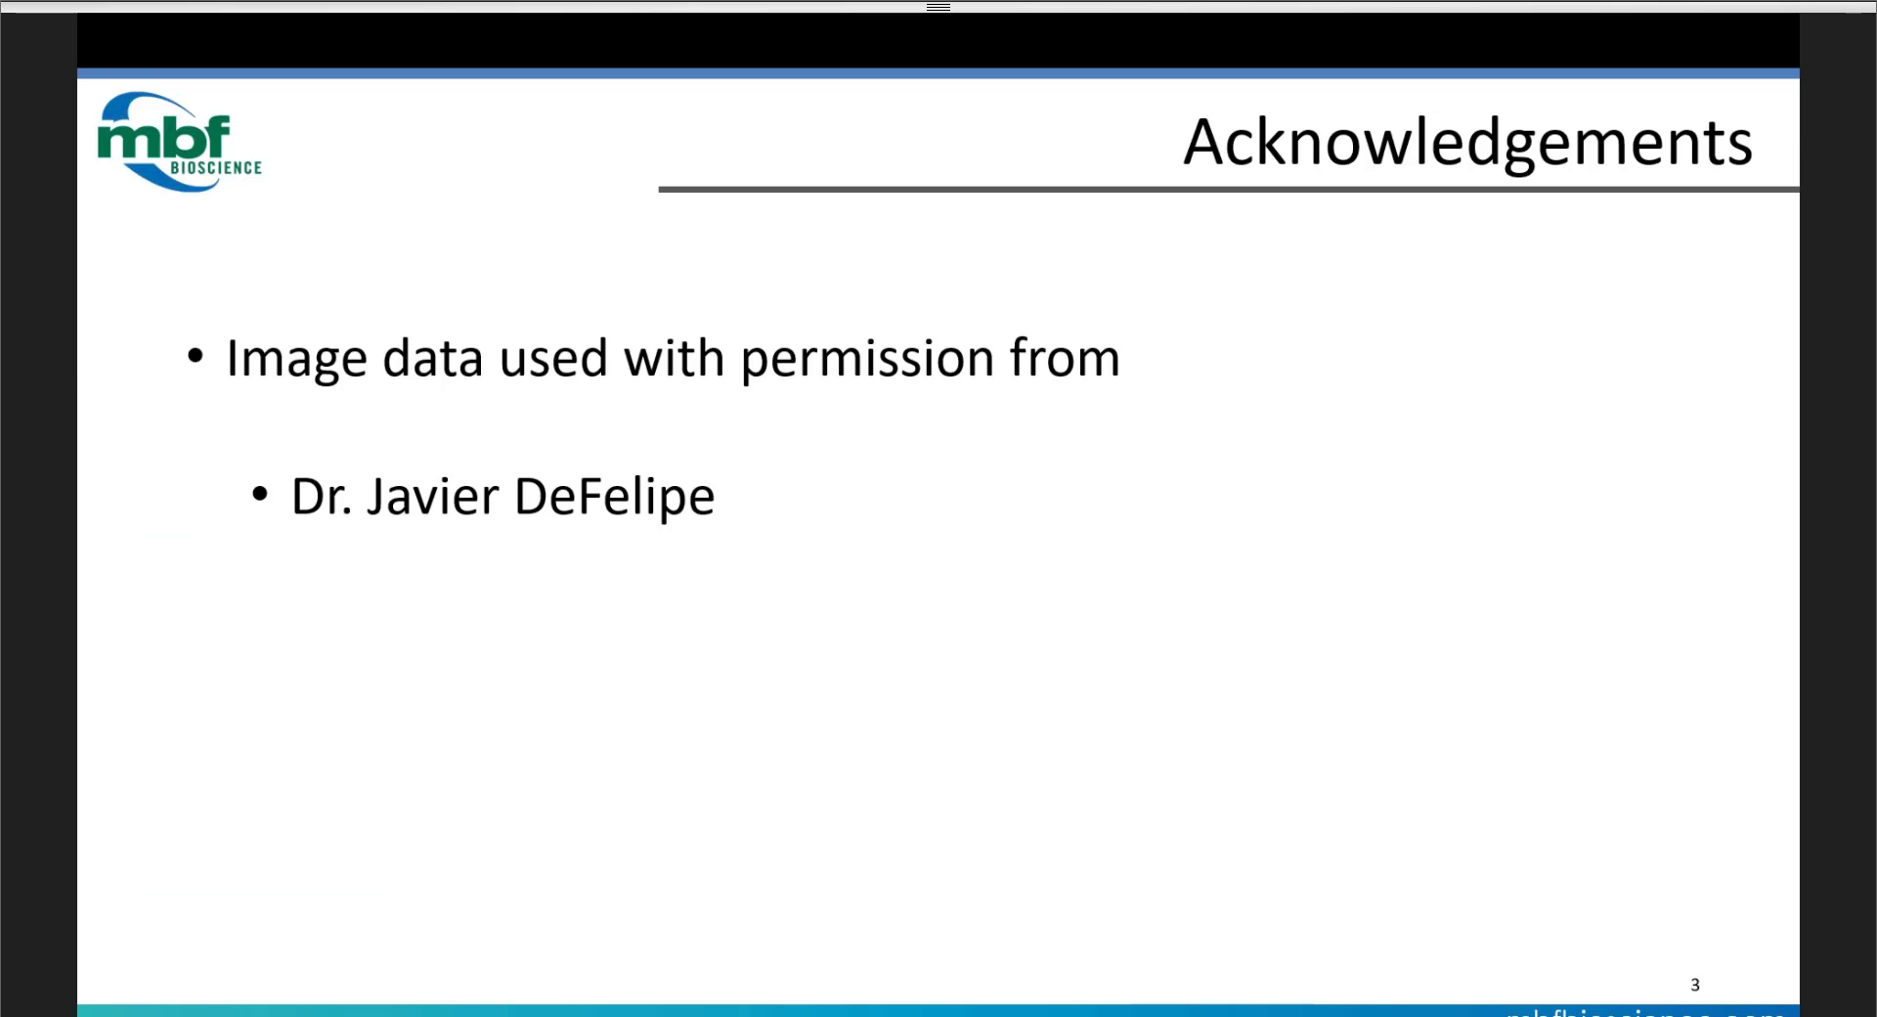